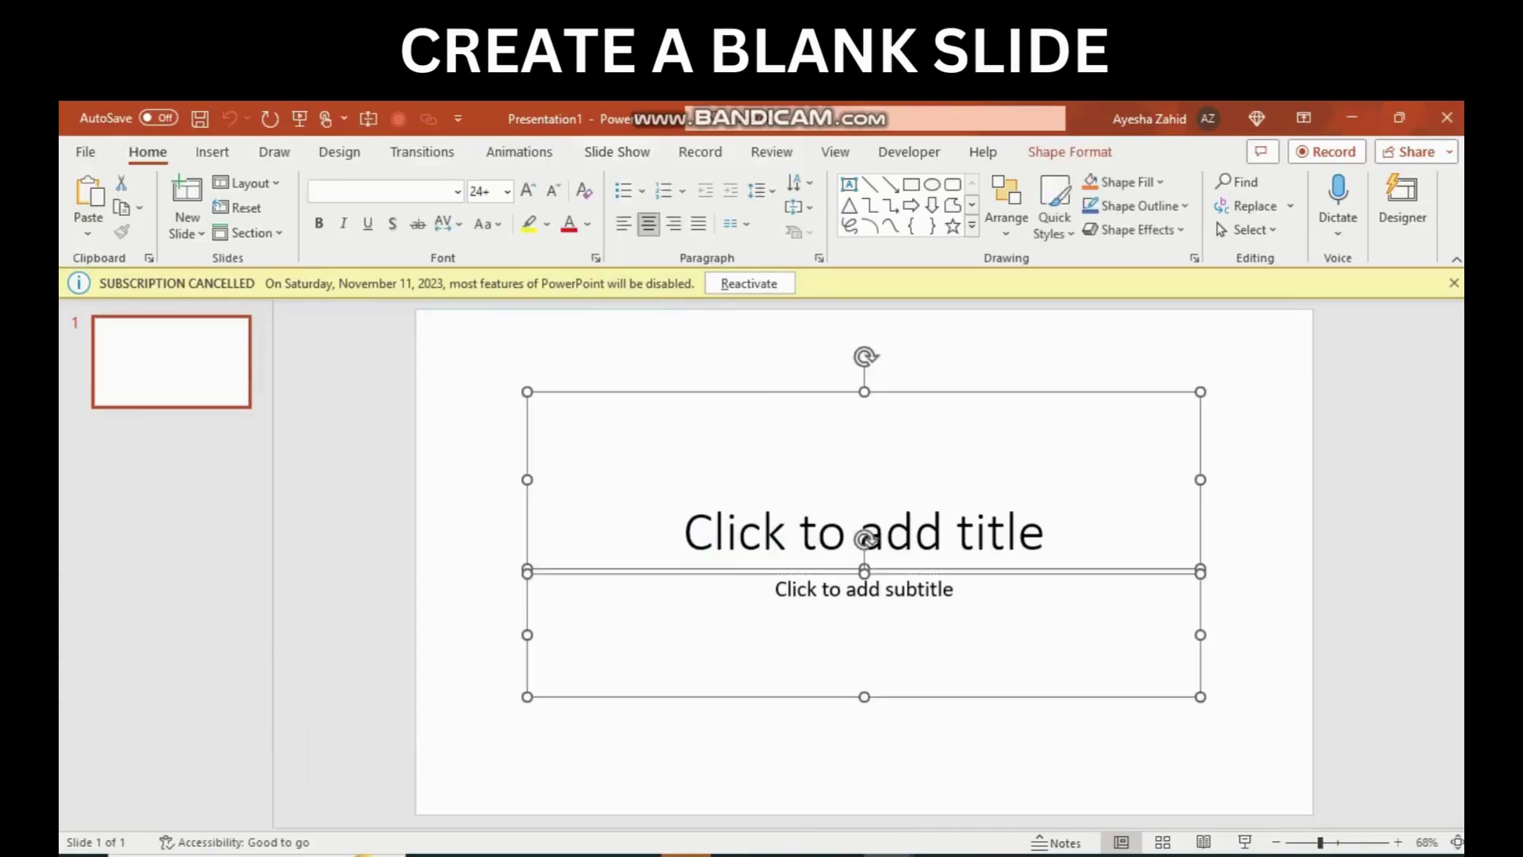
Clear slide 1's placeholders, paste the forest photo, and add a section named 'opportunity'.
{"action": "key", "text": "Delete"}
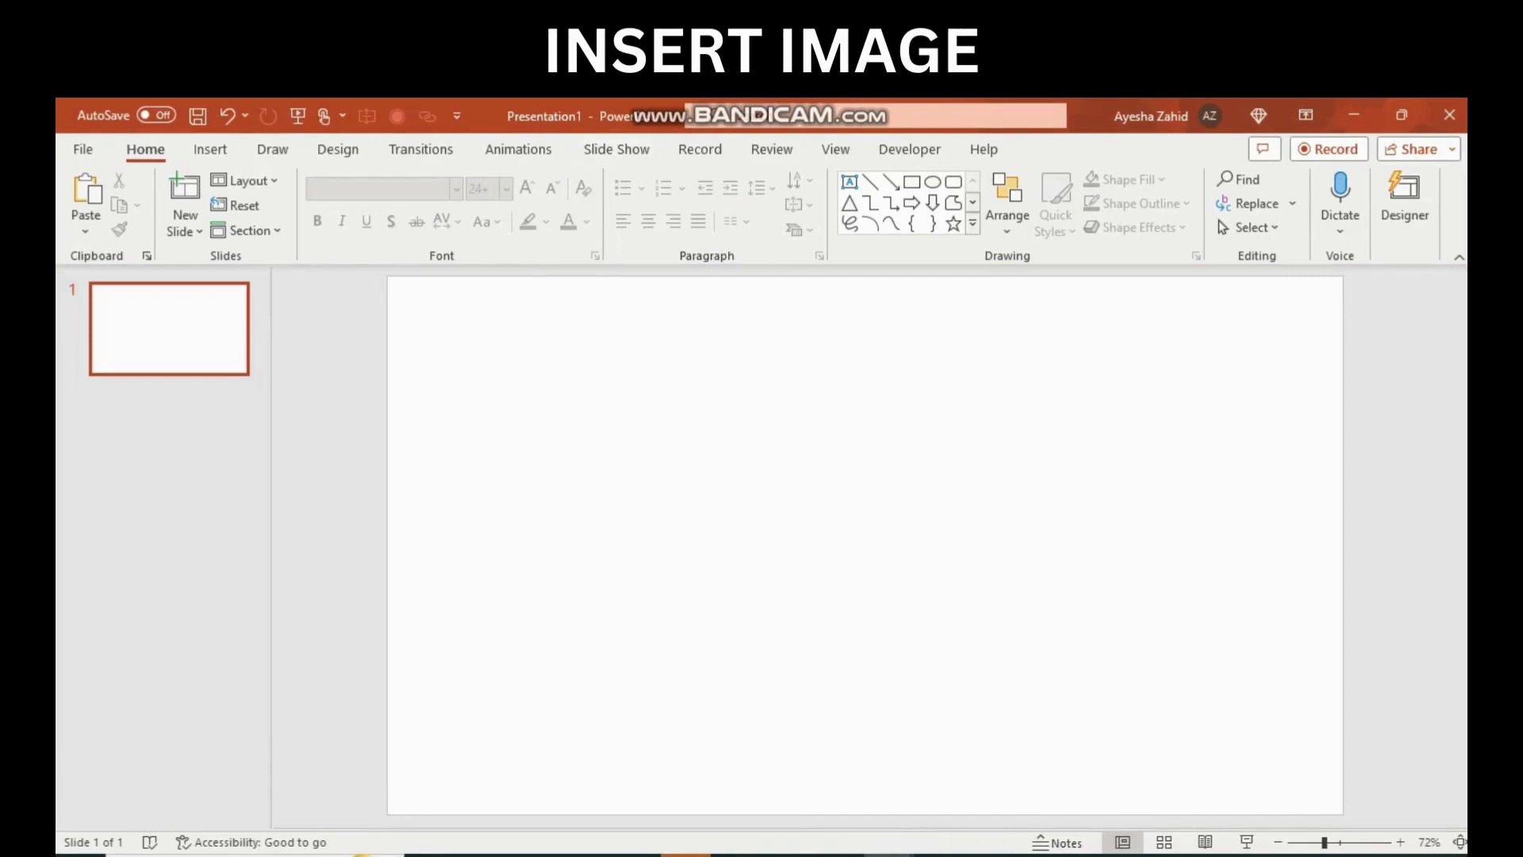
{"action": "key", "text": "ctrl+v"}
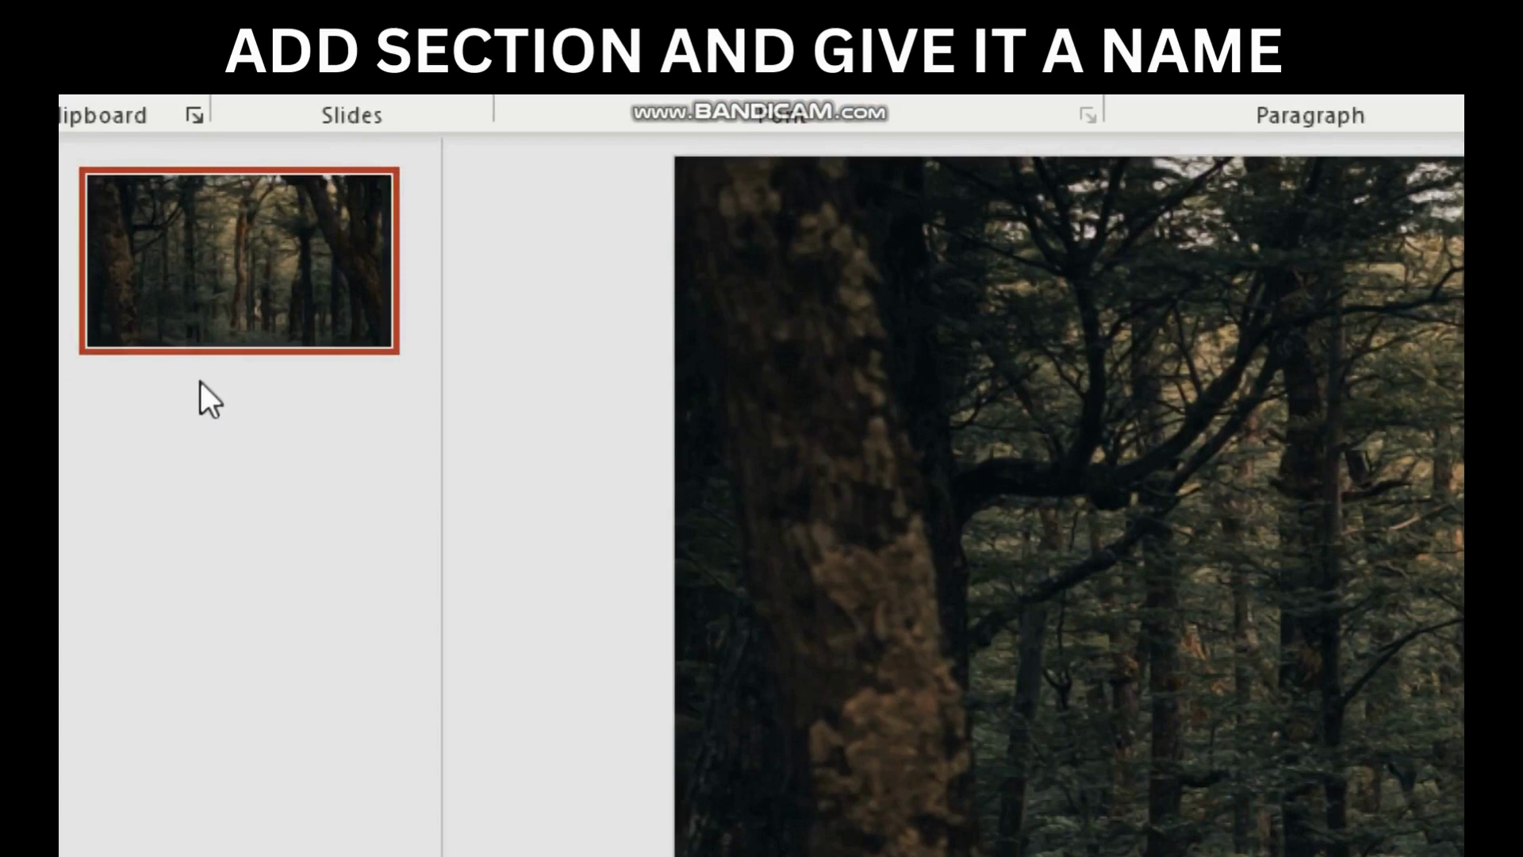
{"action": "left_click", "coordinate": [201, 382]}
{"action": "right_click", "coordinate": [199, 368]}
{"action": "left_click", "coordinate": [323, 585]}
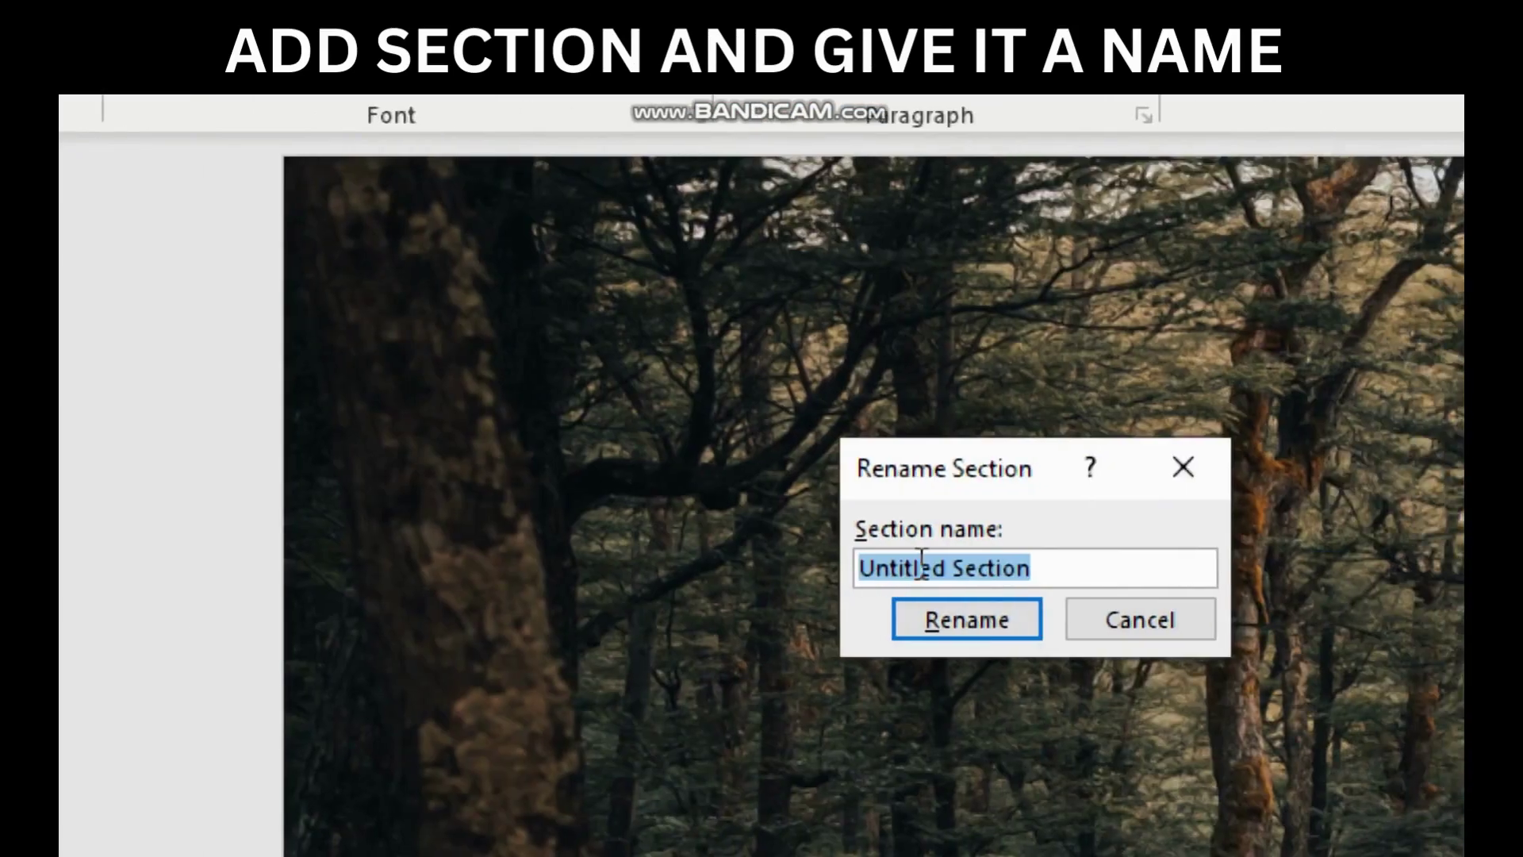
{"action": "type", "text": "opport"}
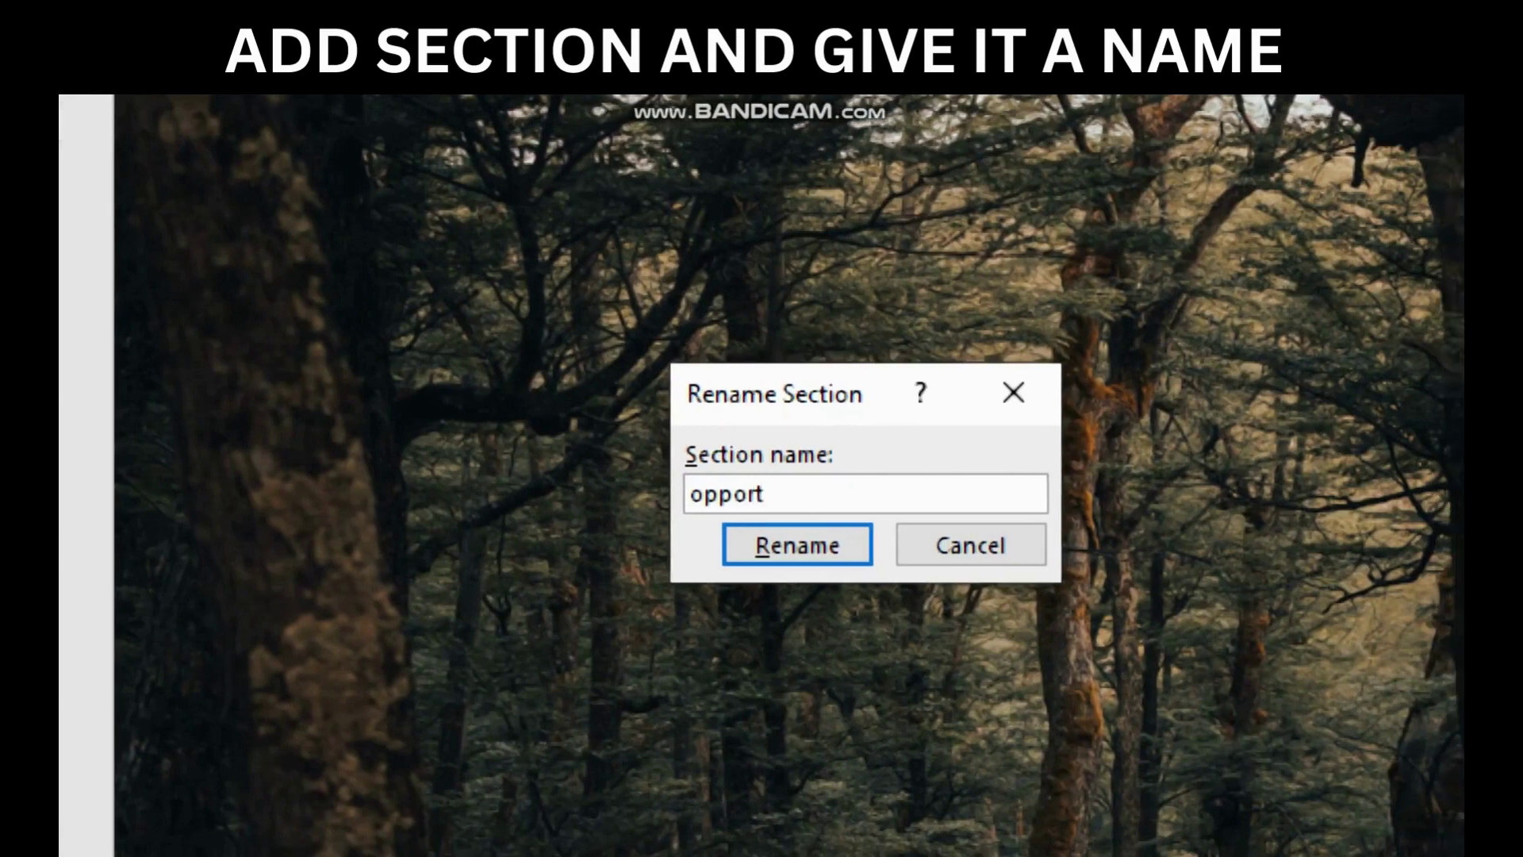
{"action": "type", "text": "unity"}
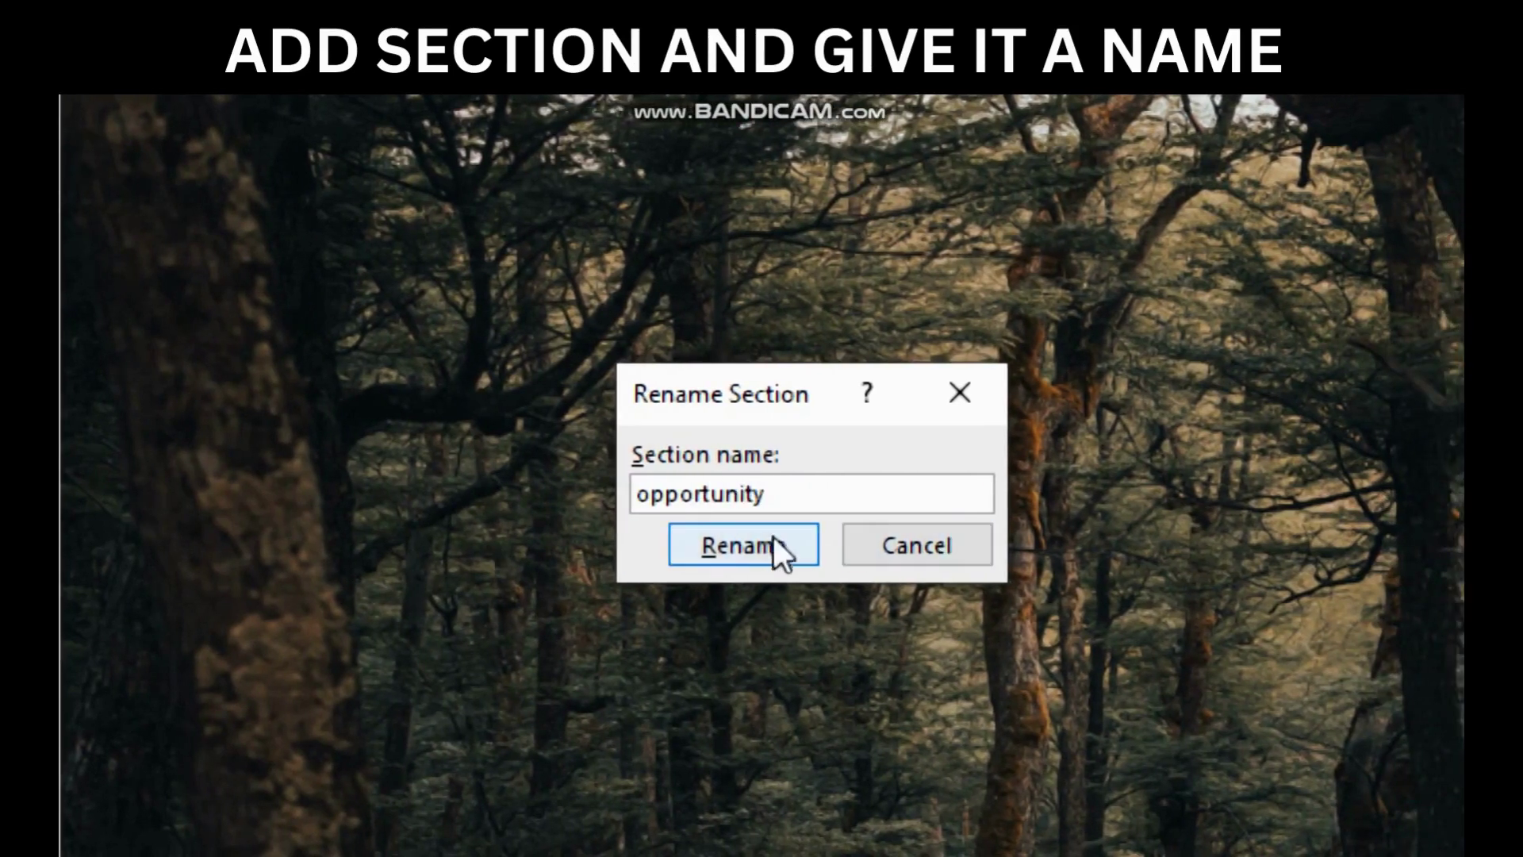
{"action": "left_click", "coordinate": [740, 546]}
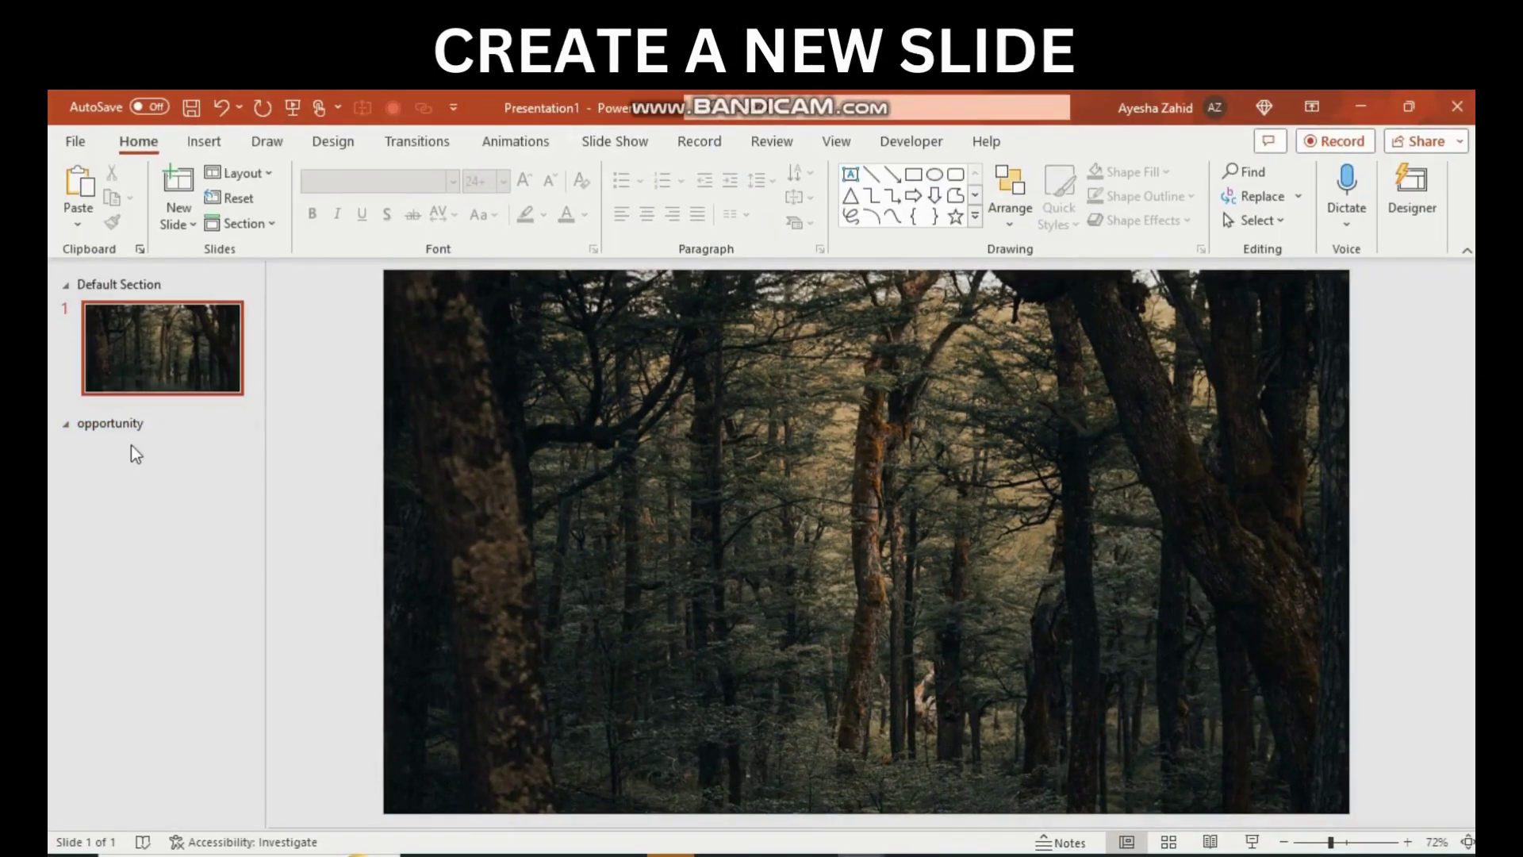
Add a new slide in the opportunity section and remove its placeholders.
{"action": "right_click", "coordinate": [132, 445]}
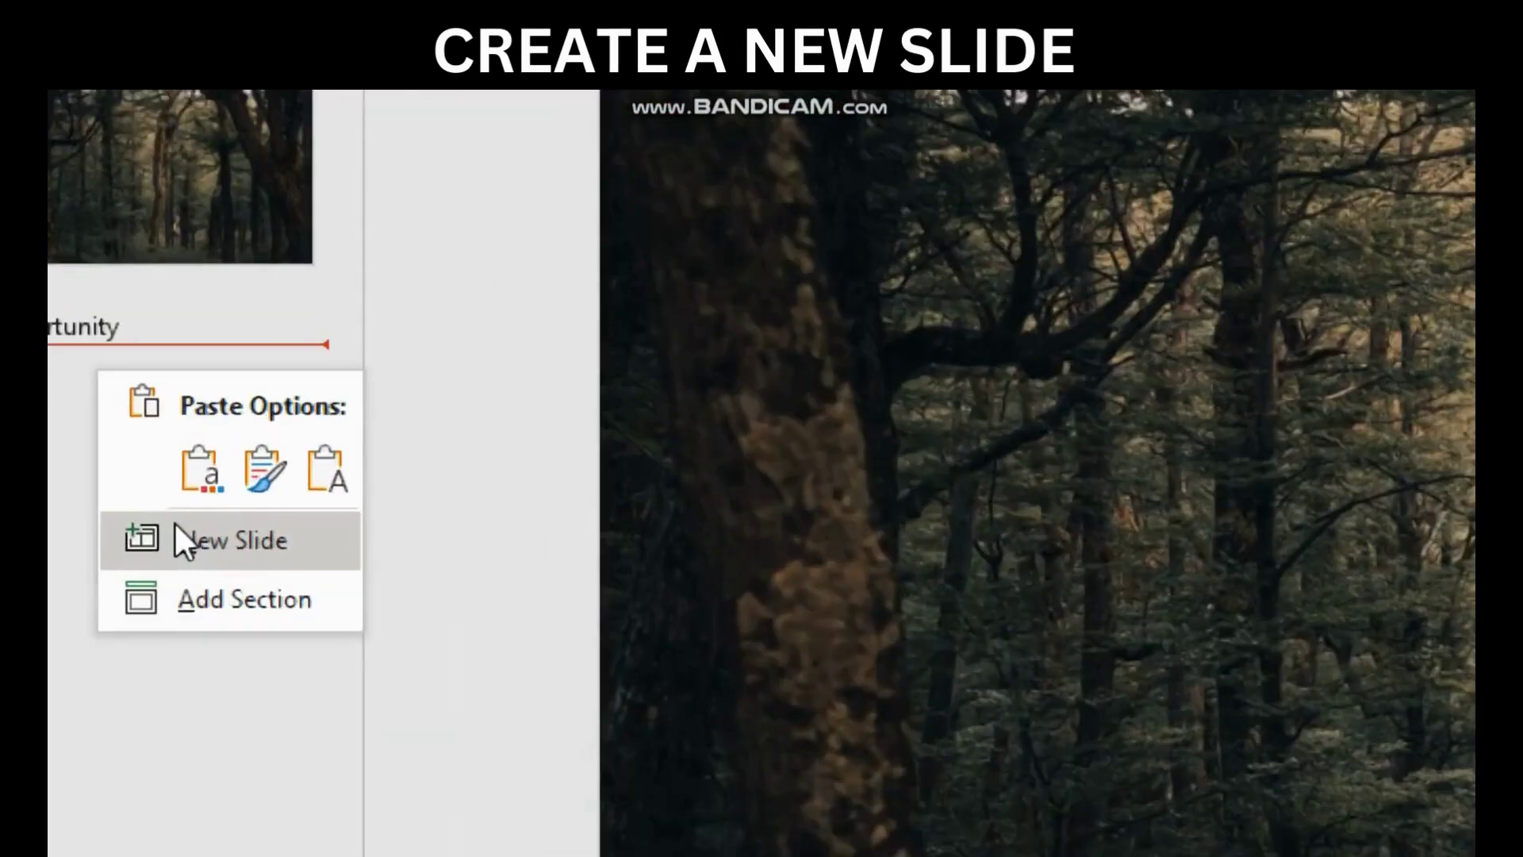
{"action": "left_click", "coordinate": [172, 524]}
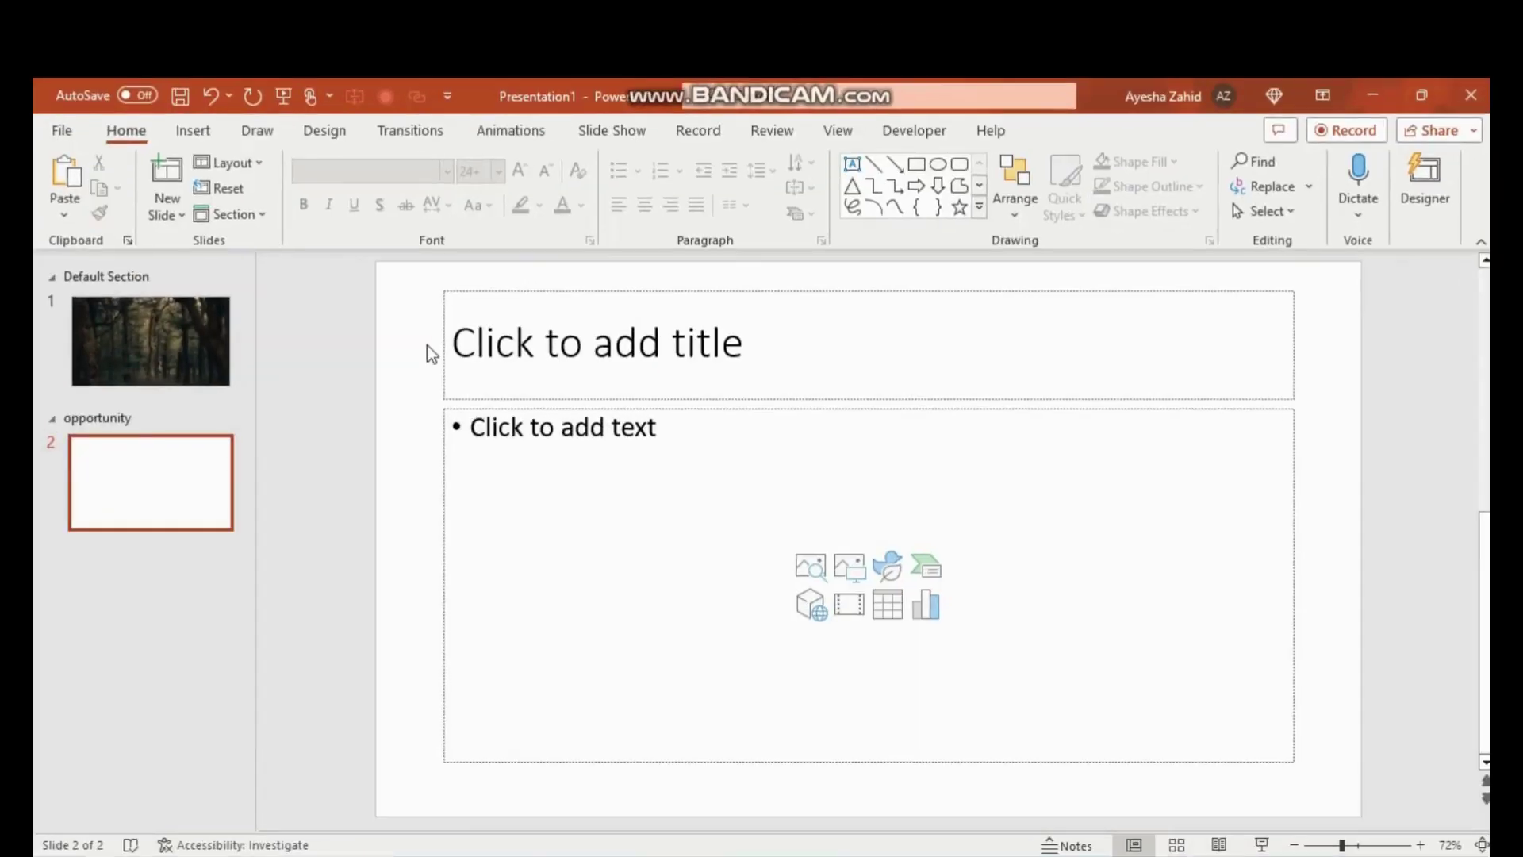
{"action": "key", "text": "ctrl+a"}
{"action": "key", "text": "Delete"}
Give the new slide a dark grey solid fill background.
{"action": "right_click", "coordinate": [668, 444]}
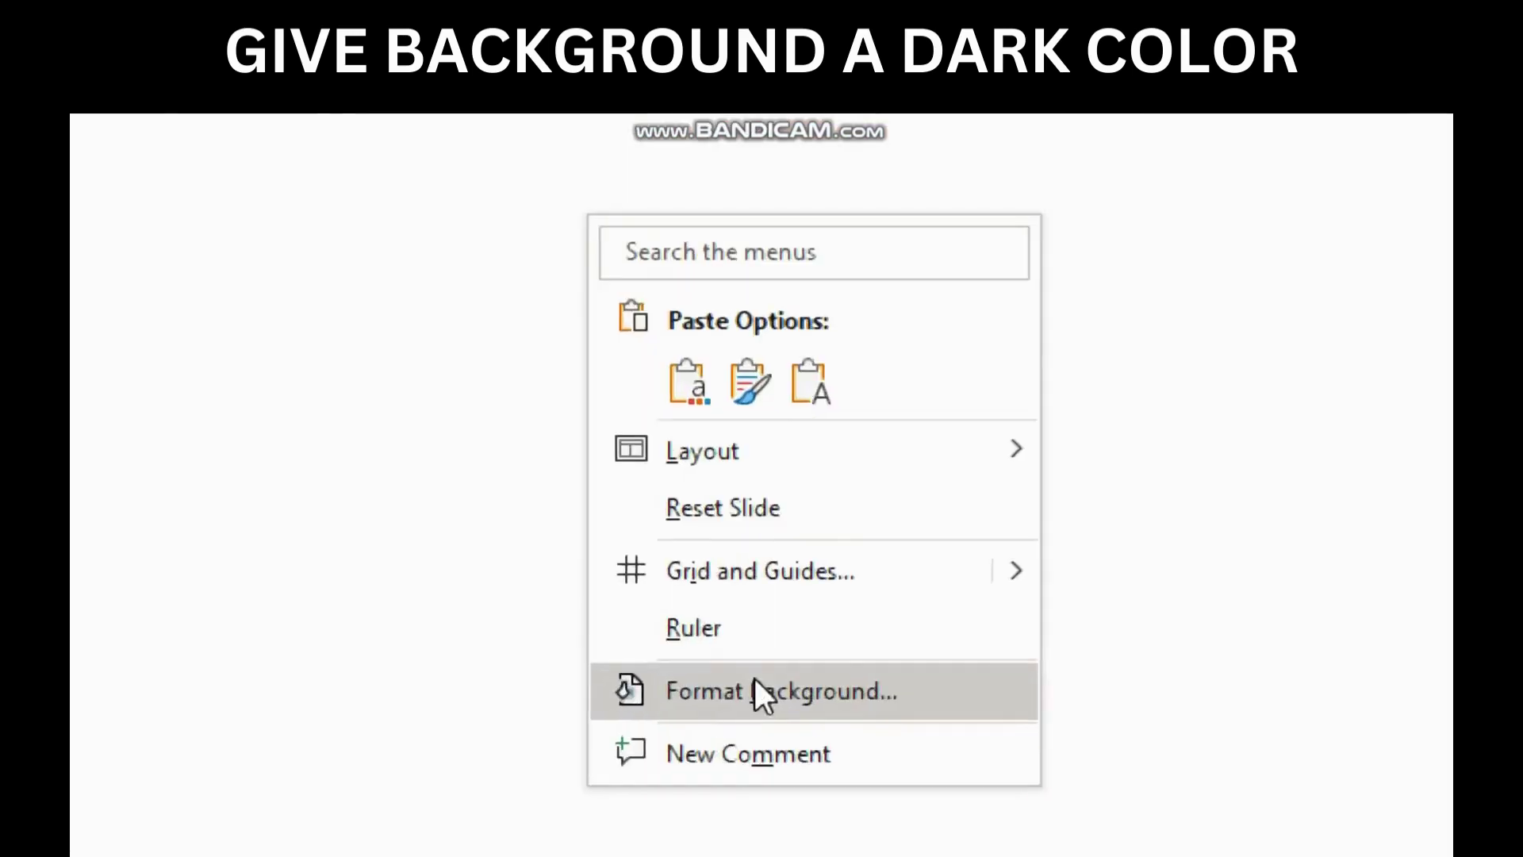
{"action": "left_click", "coordinate": [752, 681]}
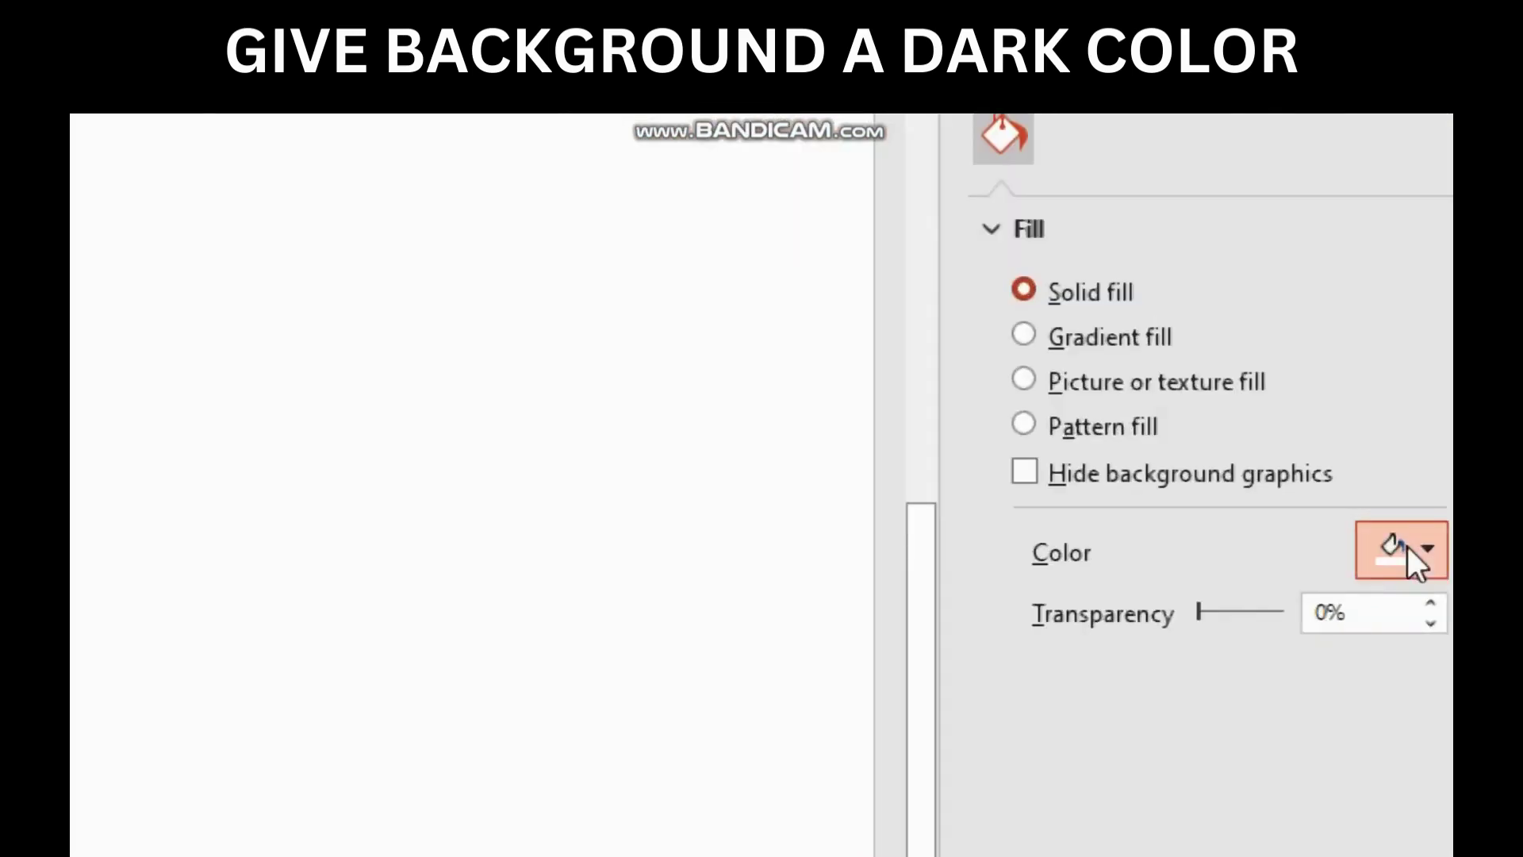
{"action": "left_click", "coordinate": [1402, 549]}
{"action": "left_click", "coordinate": [1212, 839]}
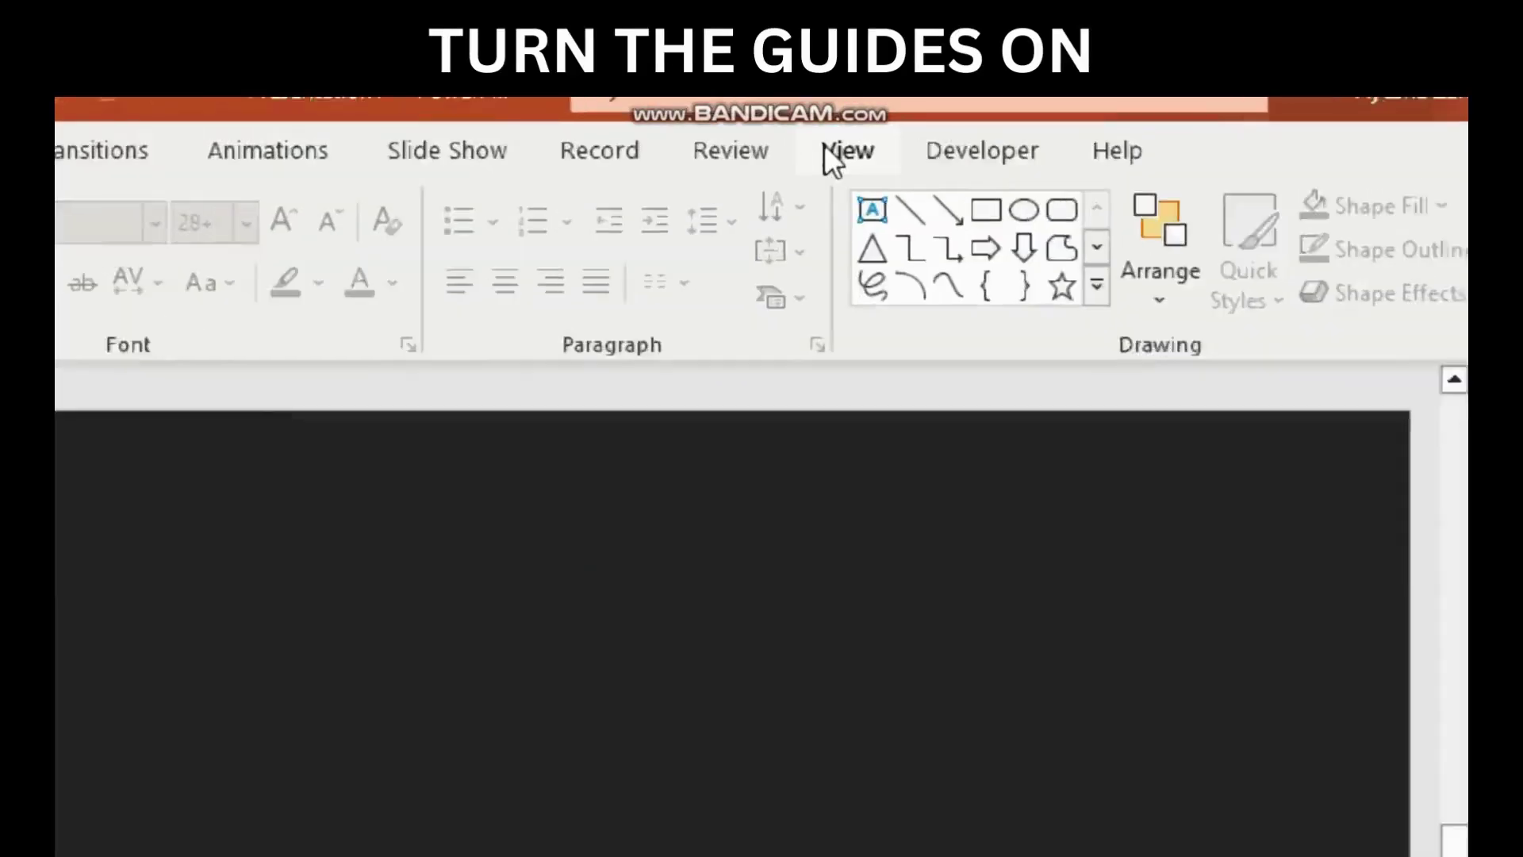
Turn on the guides and draw a large blue oval circle centred on slide 2.
{"action": "left_click", "coordinate": [829, 149]}
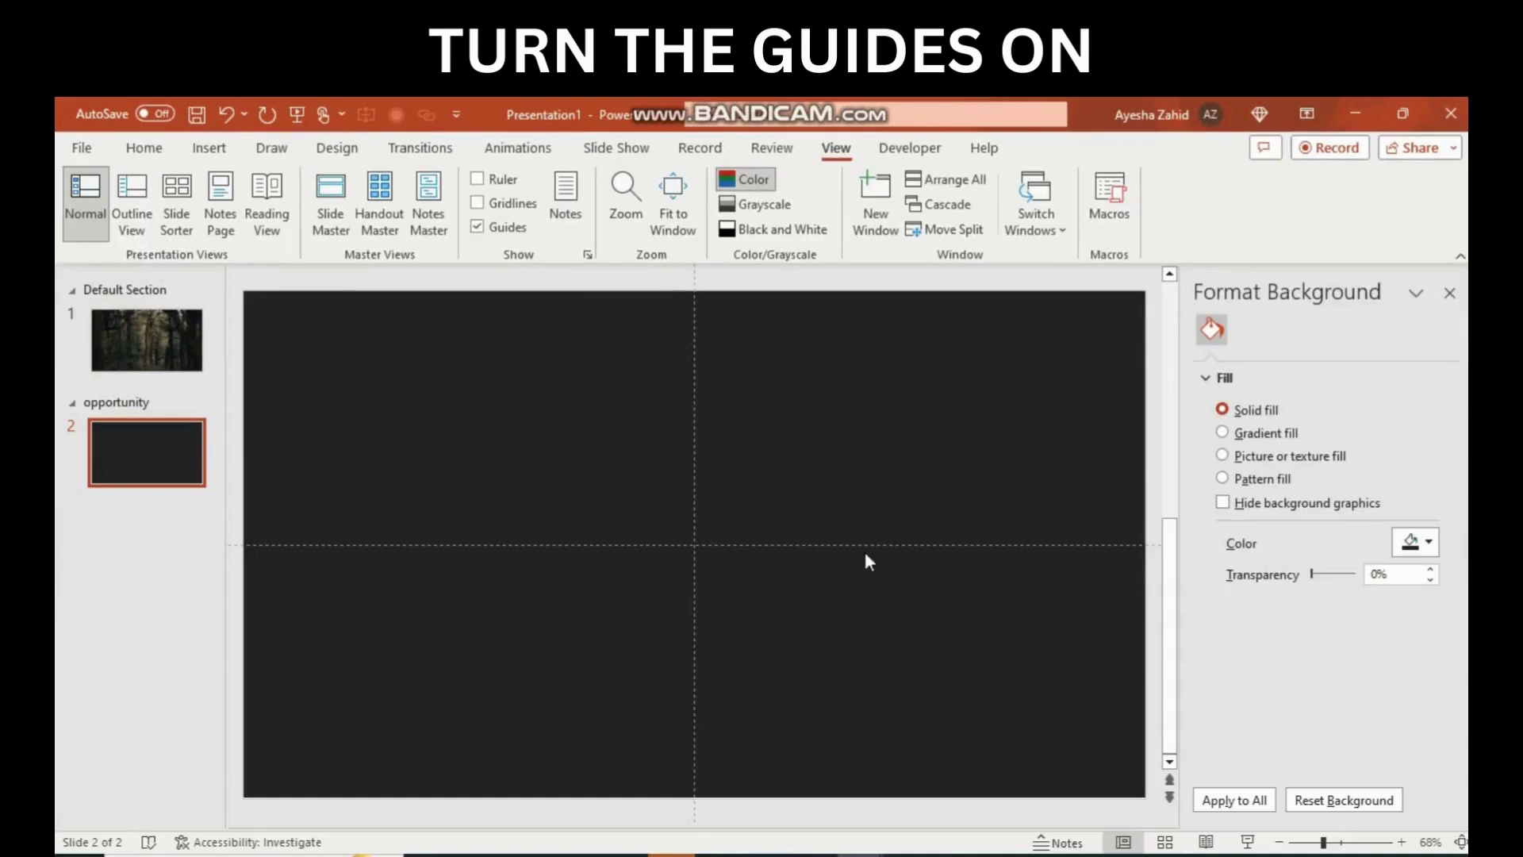
{"action": "left_click", "coordinate": [197, 142]}
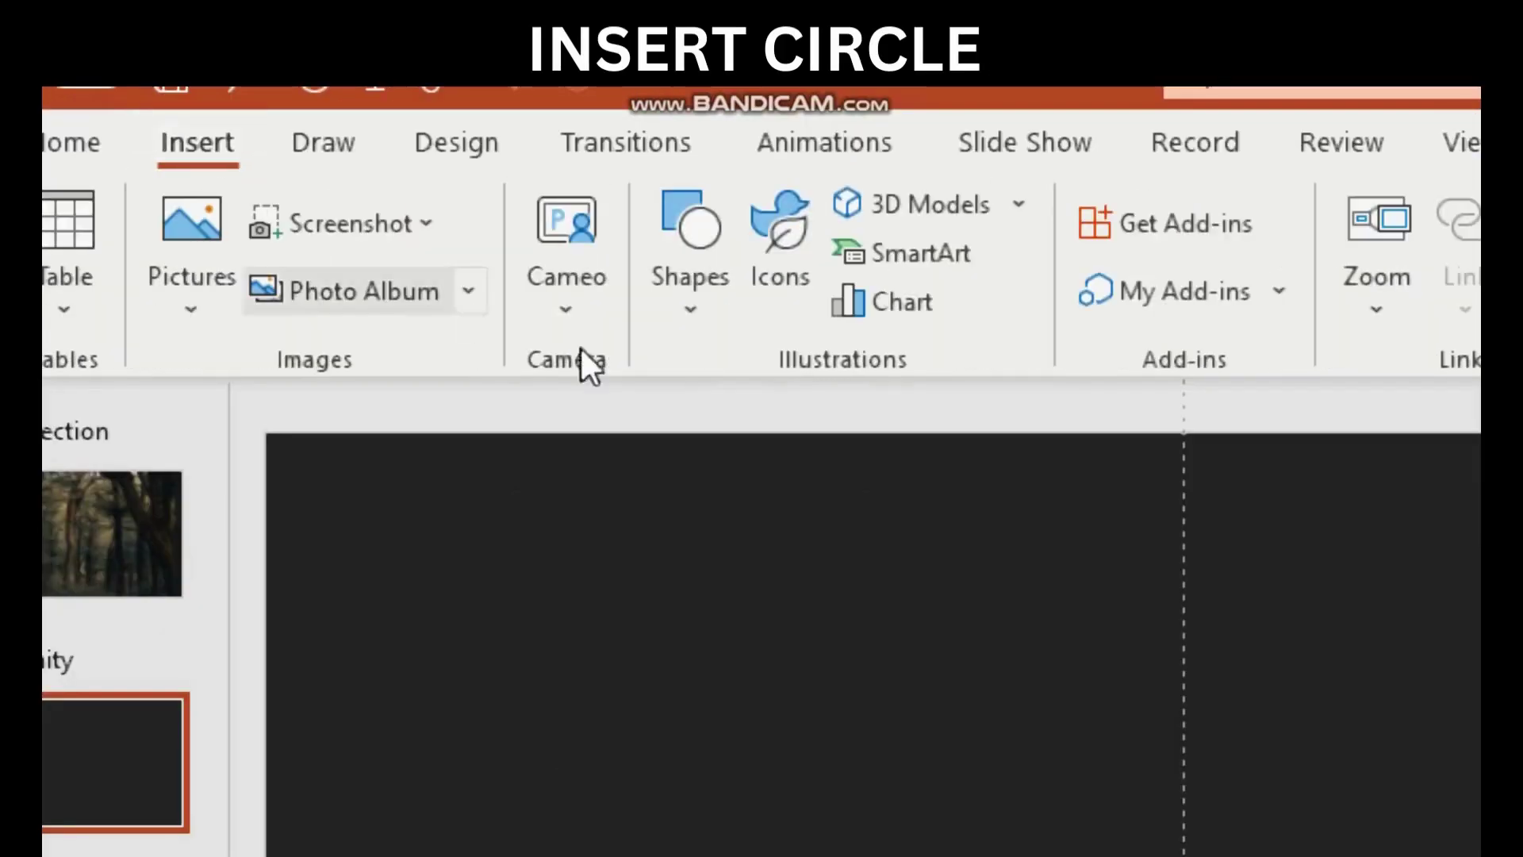
{"action": "left_click", "coordinate": [689, 292]}
{"action": "left_click", "coordinate": [852, 411]}
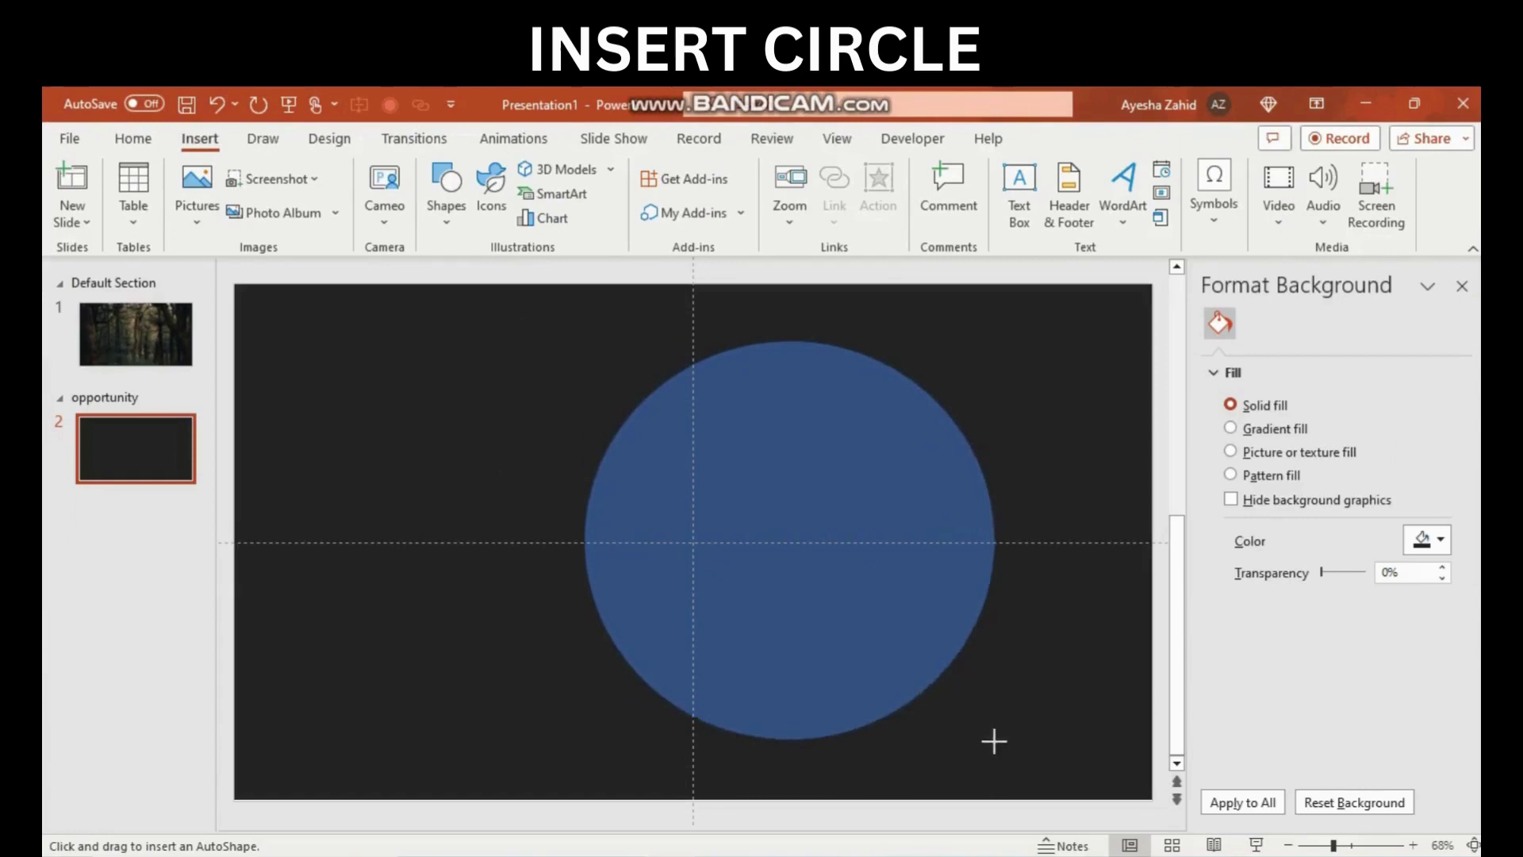
{"action": "left_click_drag", "start_coordinate": [586, 345], "coordinate": [1015, 748]}
{"action": "left_click_drag", "start_coordinate": [793, 572], "coordinate": [687, 571]}
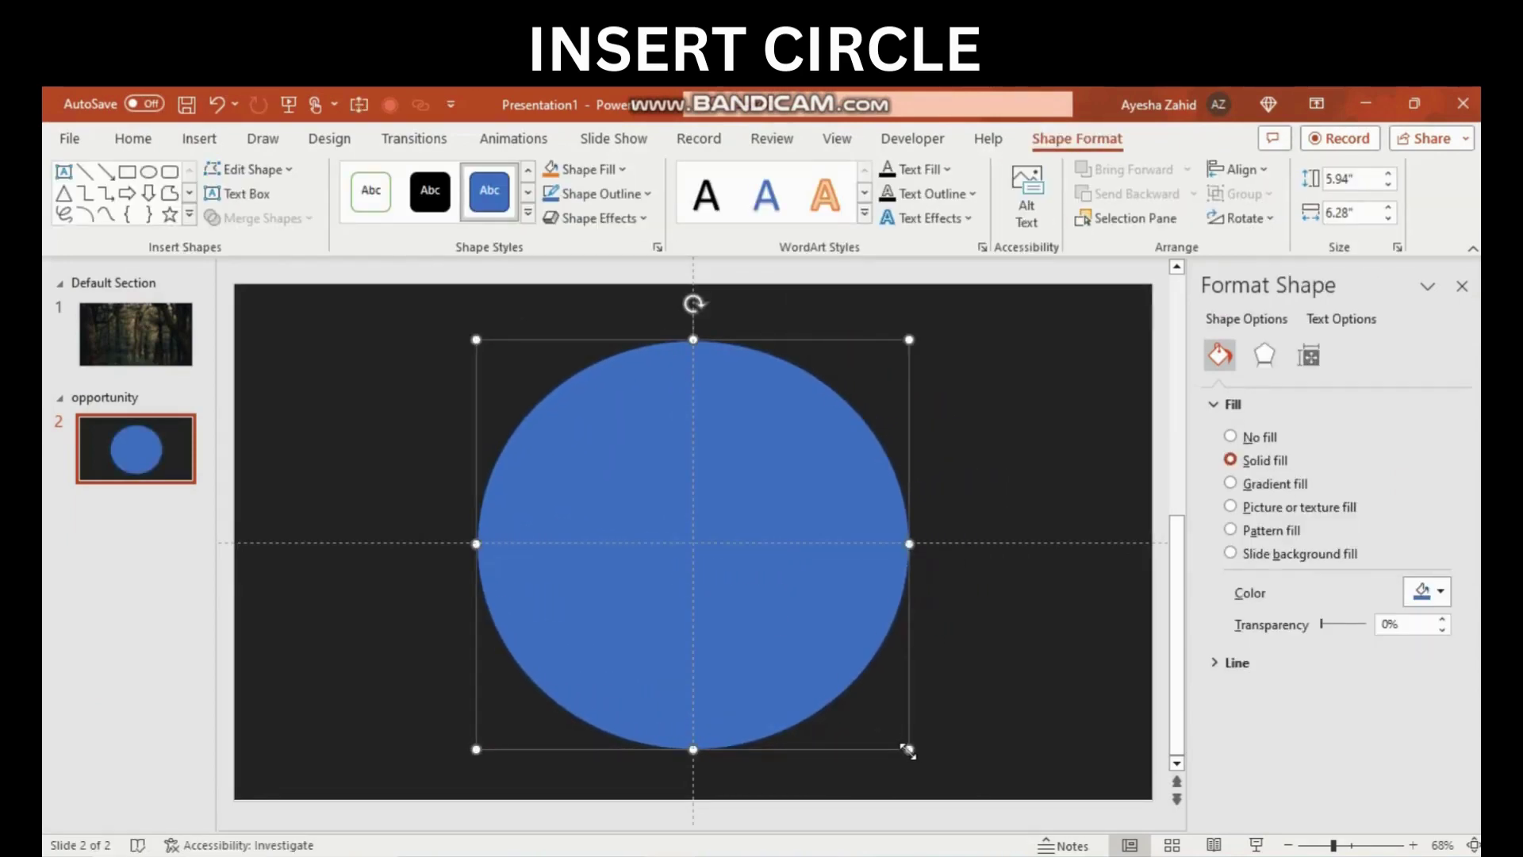
{"action": "mouse_move", "coordinate": [908, 749]}
{"action": "left_mouse_down"}
{"action": "mouse_move", "coordinate": [941, 769]}
{"action": "mouse_move", "coordinate": [932, 782]}
{"action": "left_mouse_up"}
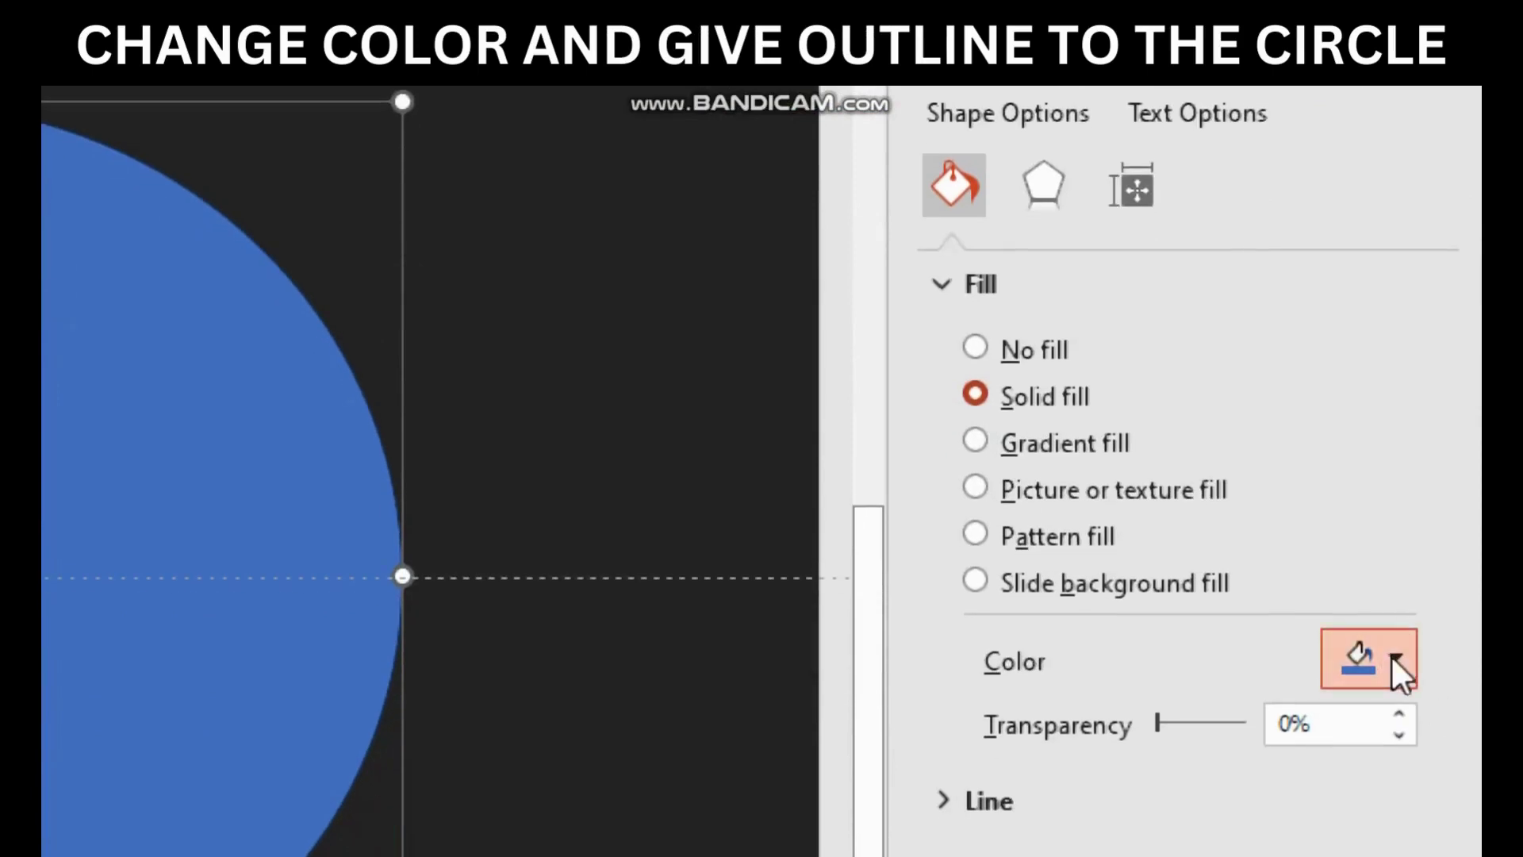
Give the circle a near-black fill at 59% transparency.
{"action": "left_click", "coordinate": [1396, 661]}
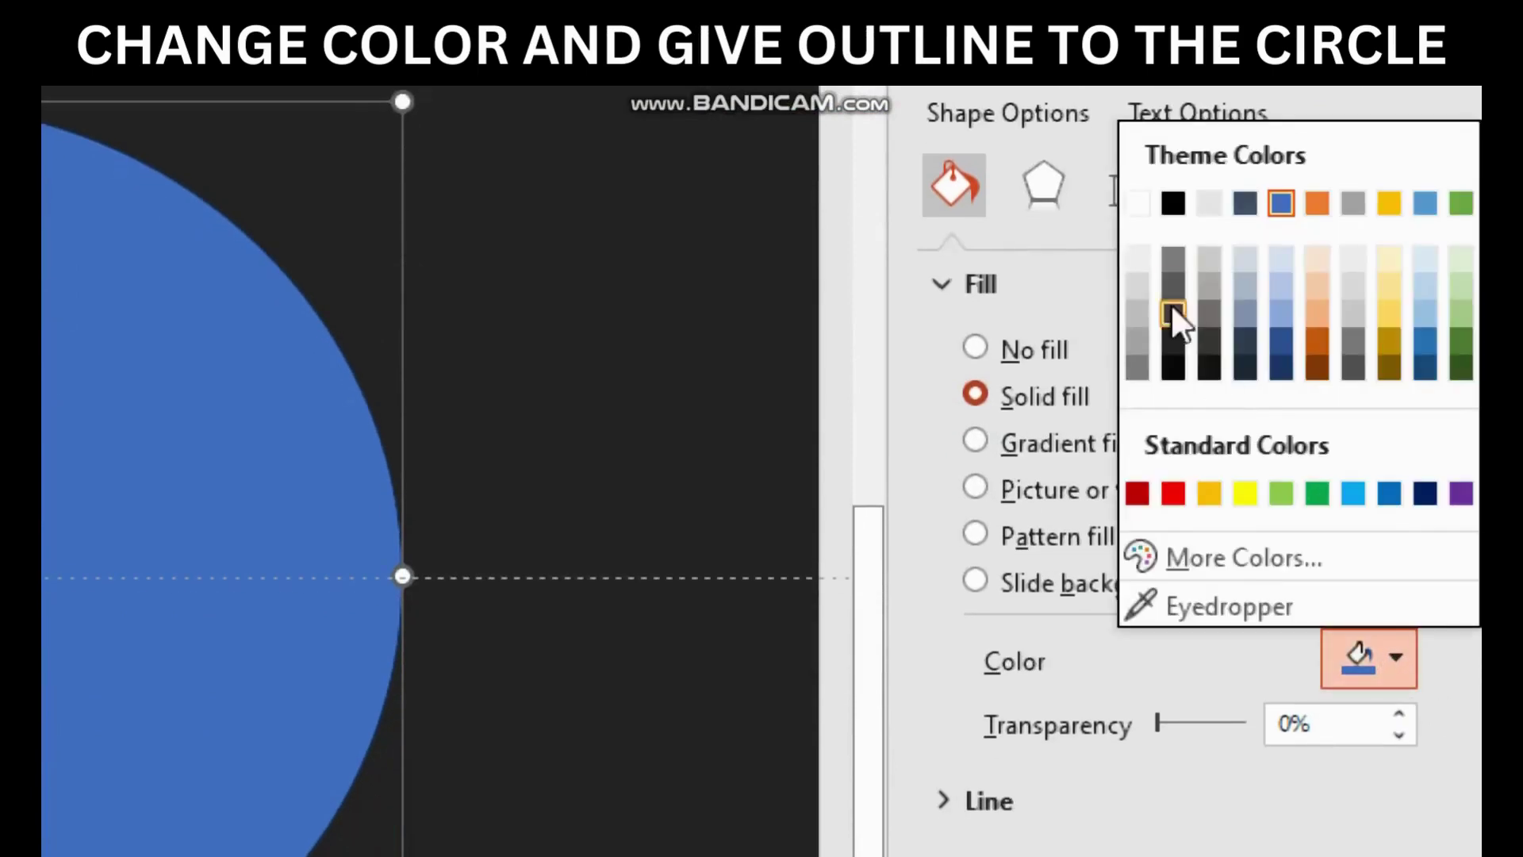
{"action": "left_click", "coordinate": [1173, 342]}
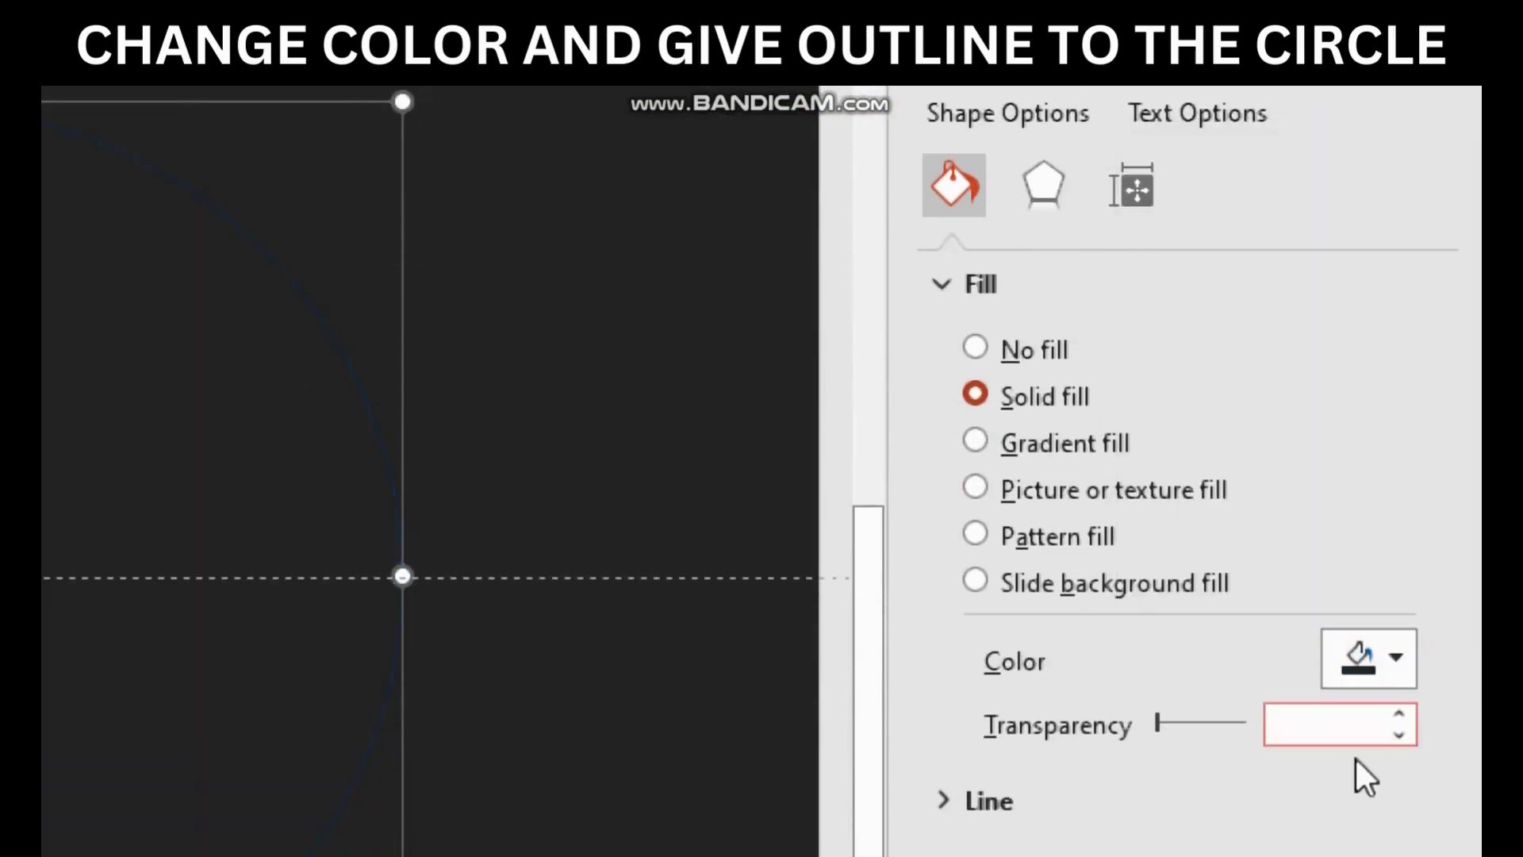
{"action": "left_click", "coordinate": [1402, 717]}
{"action": "left_click", "coordinate": [1402, 717]}
{"action": "left_click", "coordinate": [1403, 717]}
{"action": "left_click", "coordinate": [1401, 717]}
{"action": "left_click", "coordinate": [1402, 717]}
{"action": "left_click", "coordinate": [1401, 717]}
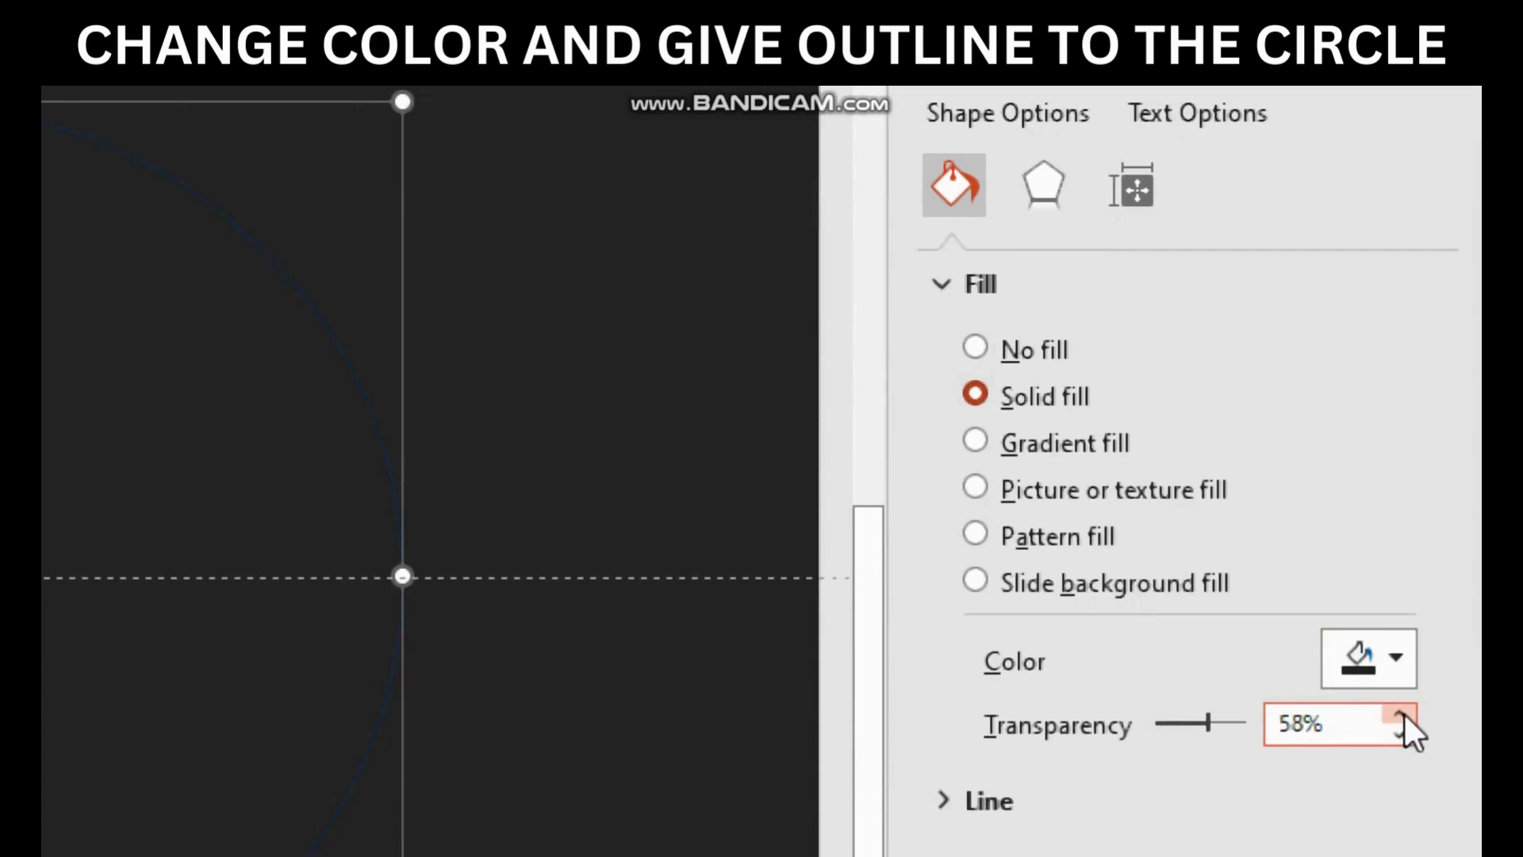
{"action": "left_click", "coordinate": [1402, 716]}
Give the circle a white solid outline about 6.75 pt wide.
{"action": "left_click", "coordinate": [944, 800]}
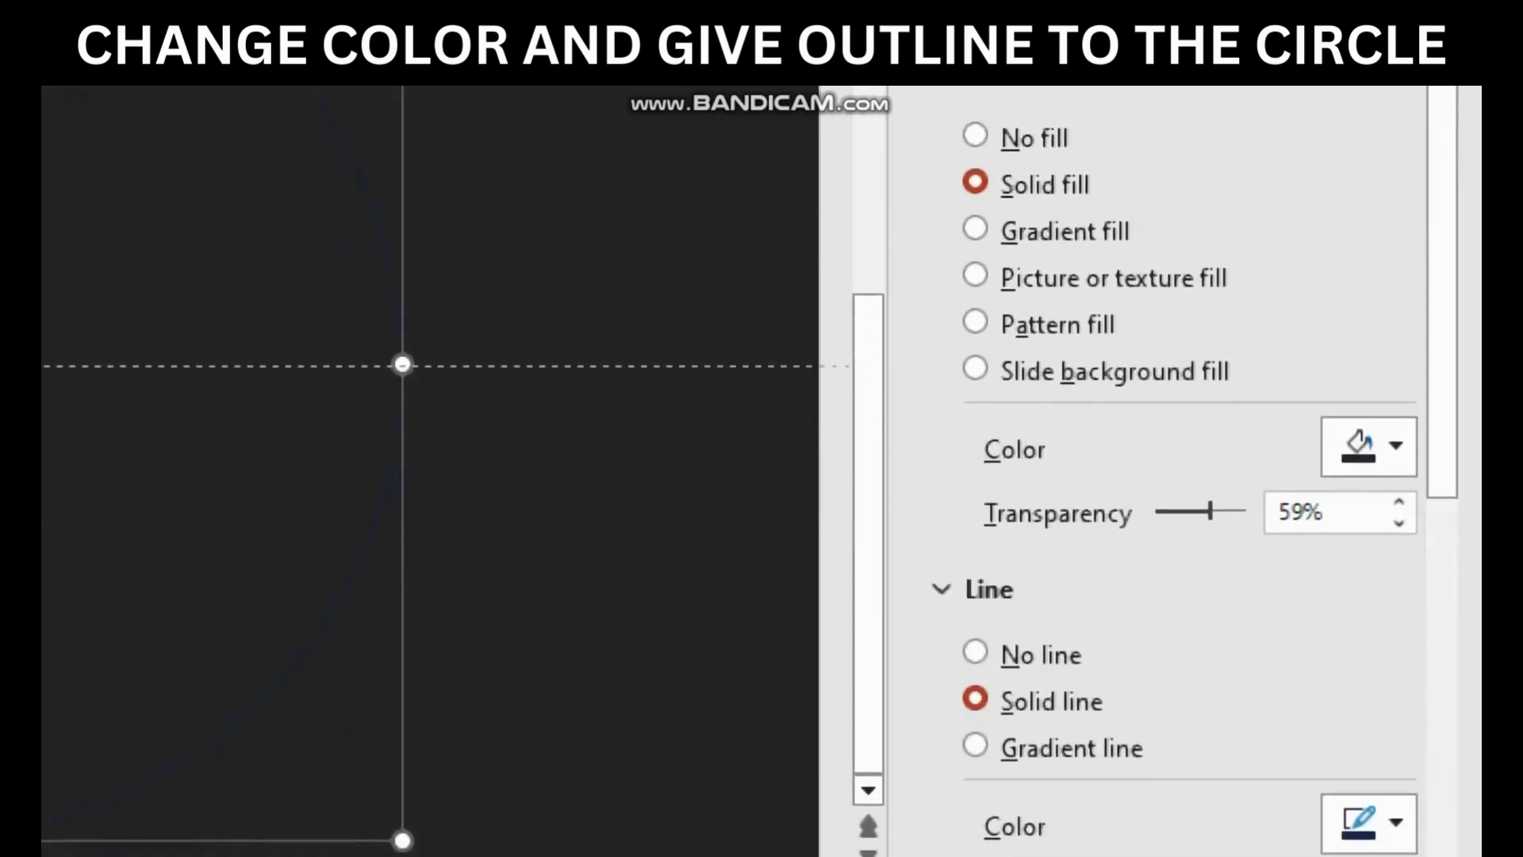
{"action": "left_click", "coordinate": [1395, 682]}
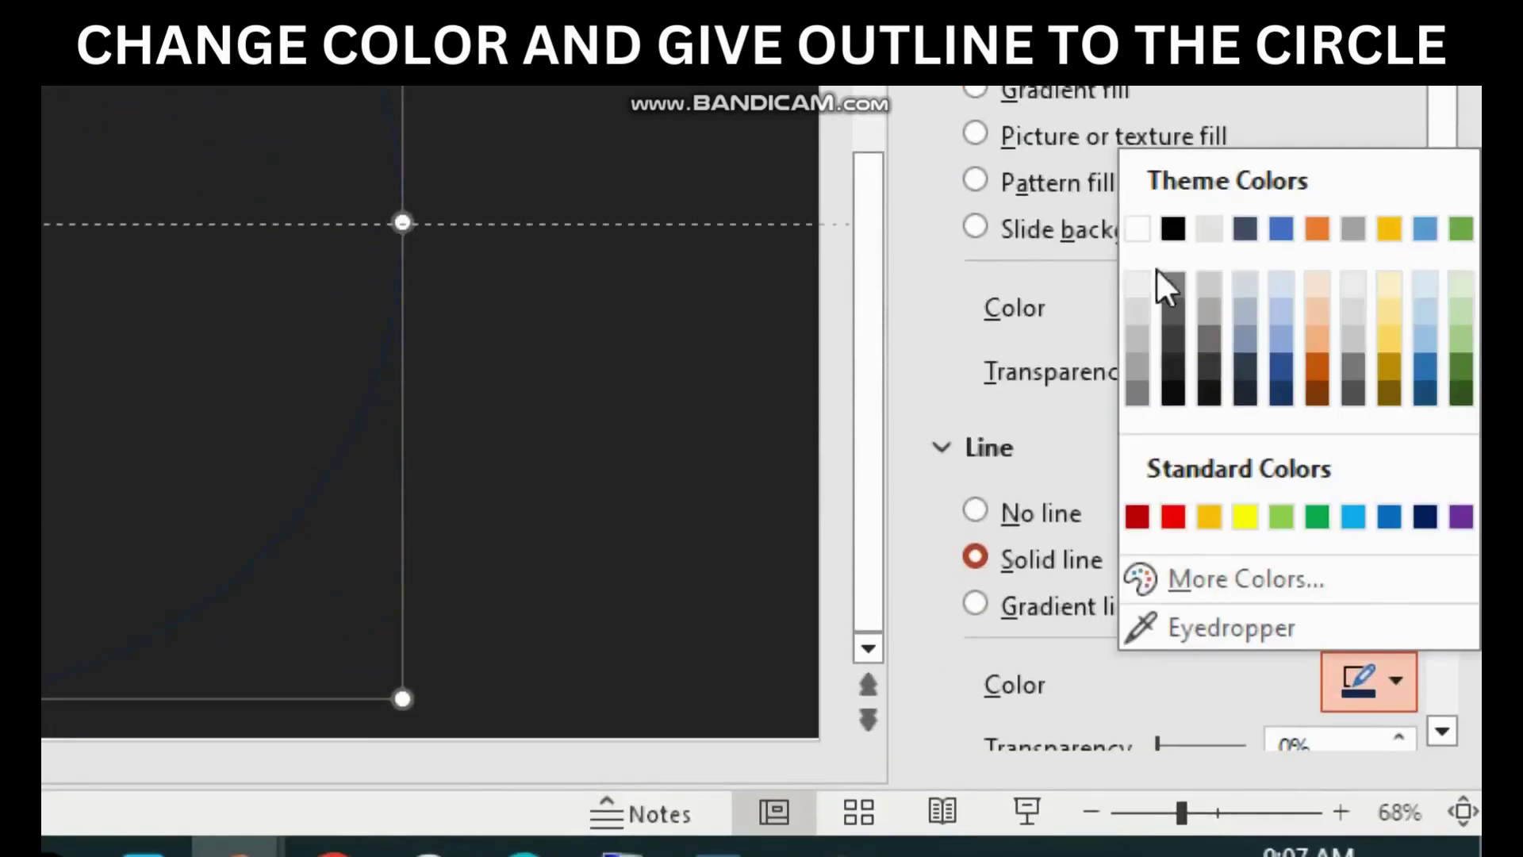
{"action": "left_click", "coordinate": [1139, 228]}
{"action": "left_click_drag", "start_coordinate": [1434, 316], "coordinate": [1458, 541]}
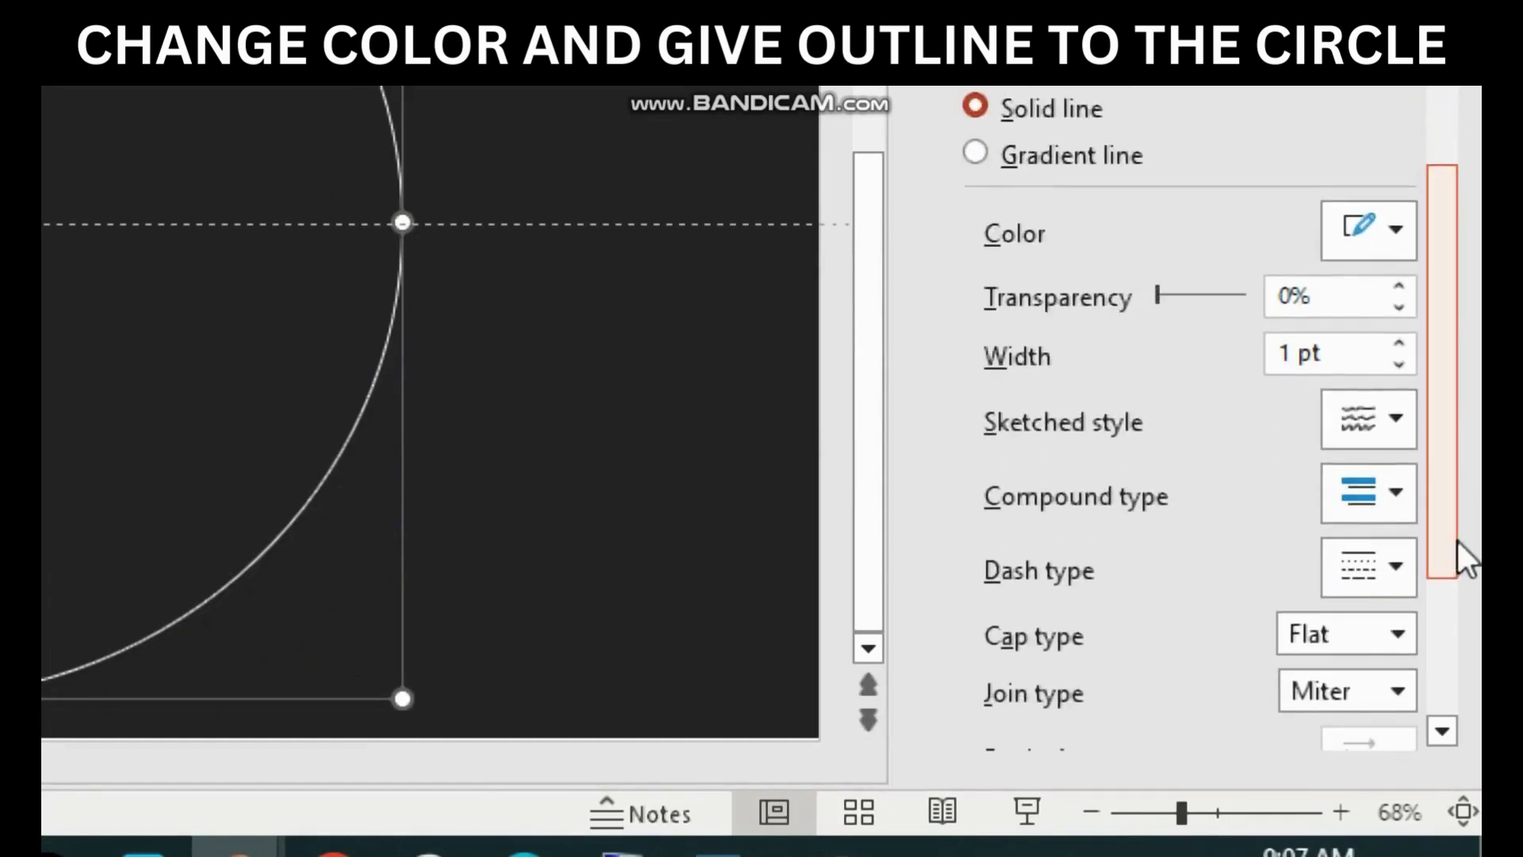
{"action": "left_click", "coordinate": [1401, 345]}
{"action": "left_click", "coordinate": [1400, 344]}
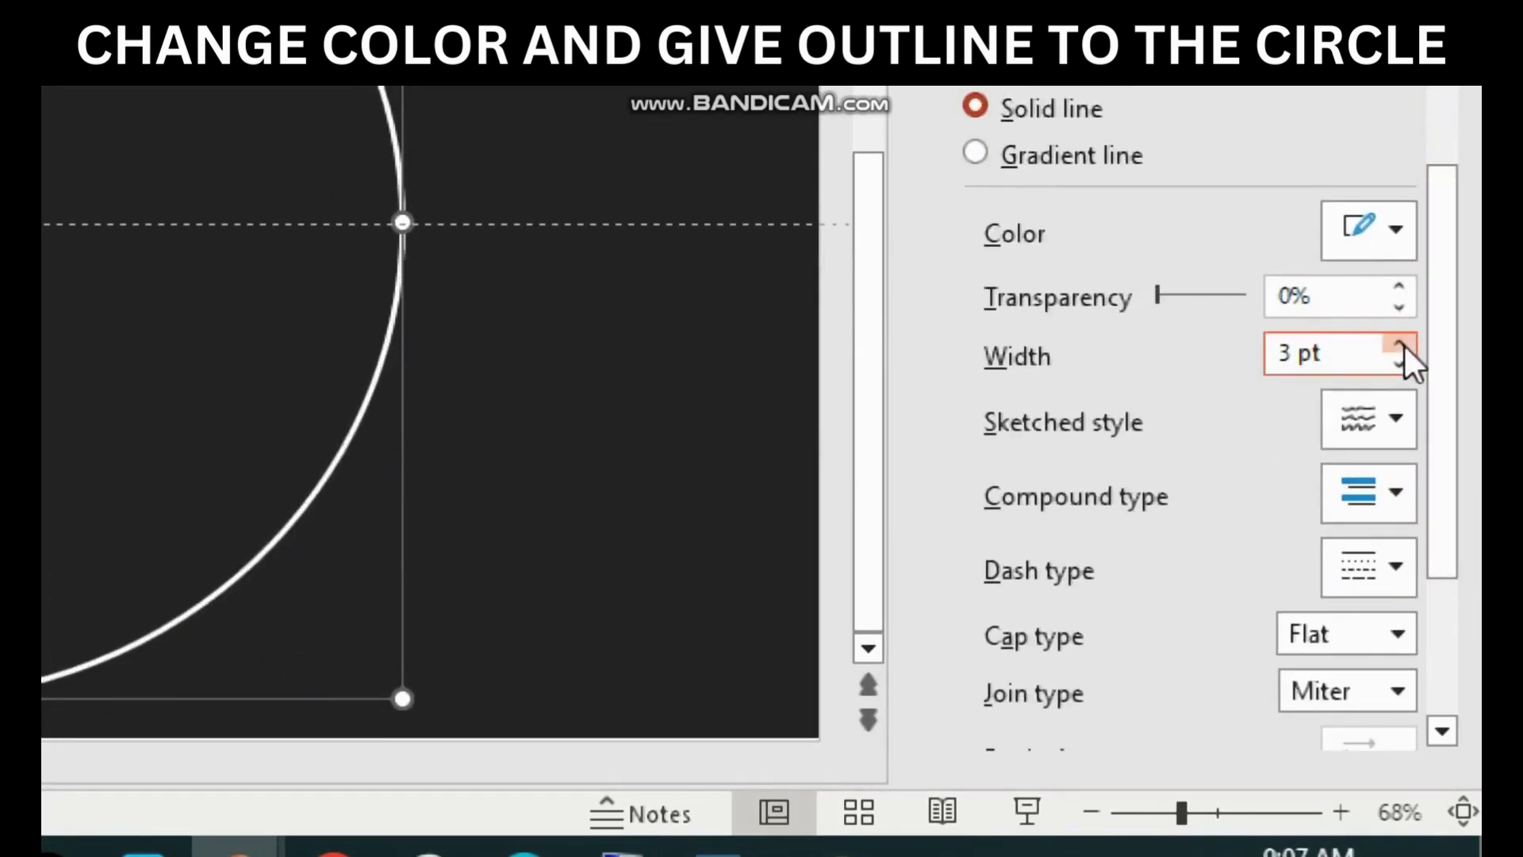
{"action": "left_click", "coordinate": [1400, 344]}
{"action": "left_click", "coordinate": [1401, 345]}
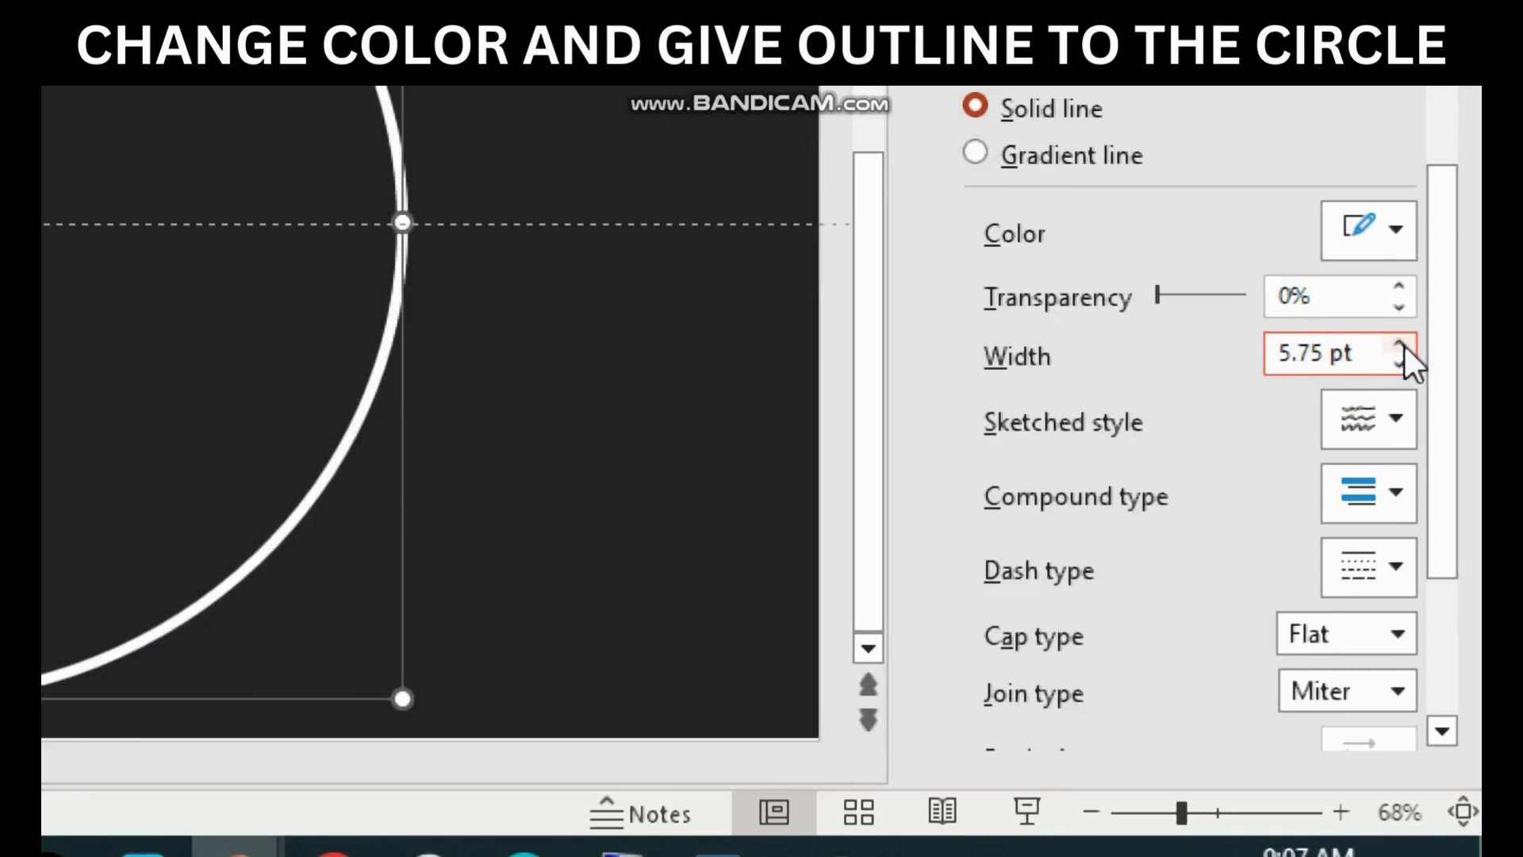
{"action": "left_click", "coordinate": [1401, 344]}
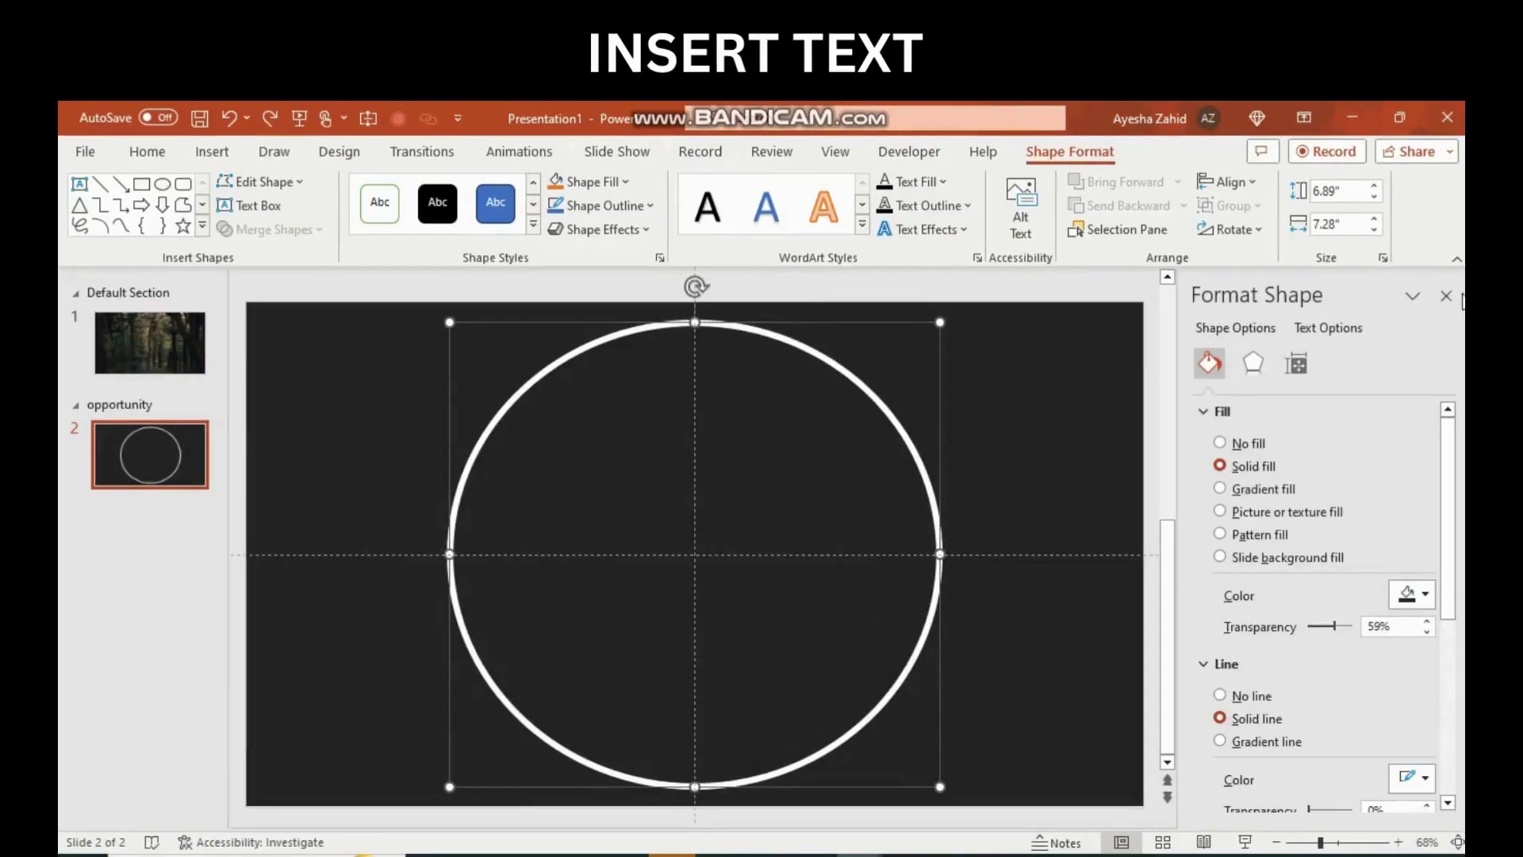
Insert the stock 'business' icon of three people with a rising arrow onto slide 2.
{"action": "left_click", "coordinate": [902, 542]}
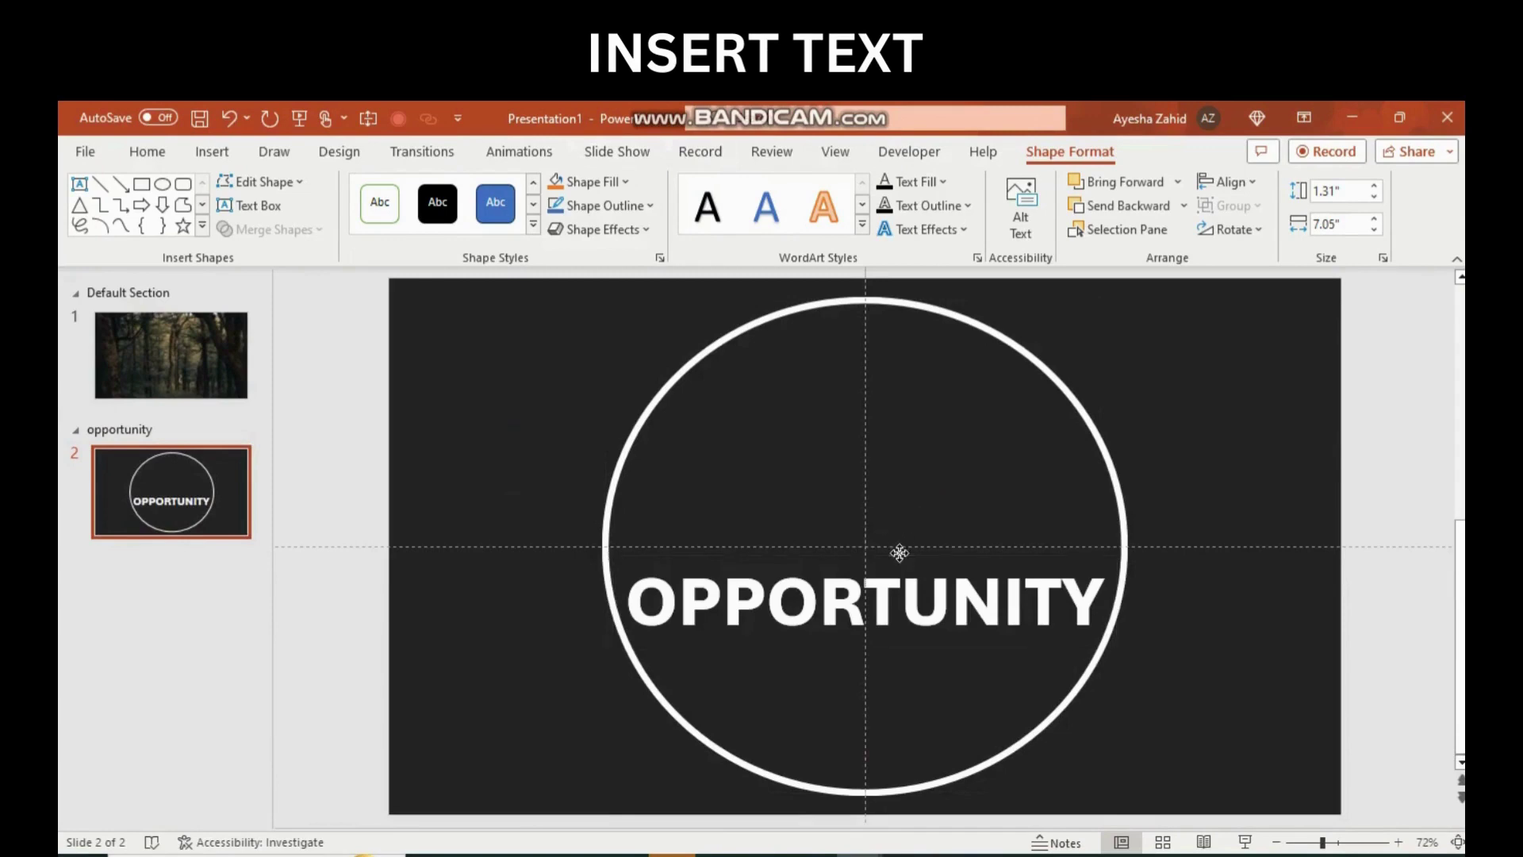
{"action": "left_click", "coordinate": [900, 555]}
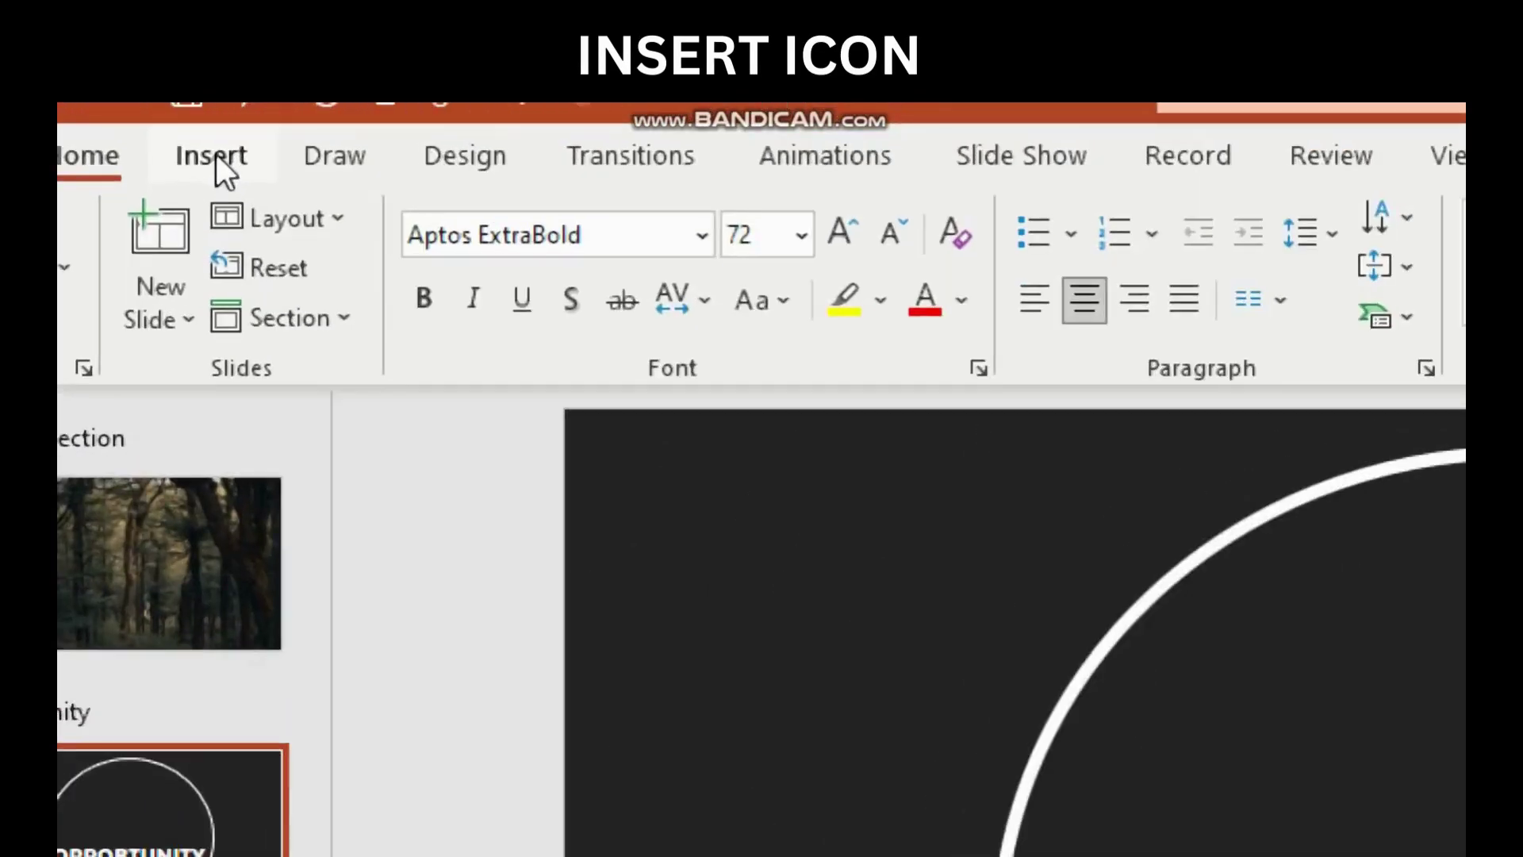
{"action": "left_click", "coordinate": [212, 155]}
{"action": "left_click", "coordinate": [806, 316]}
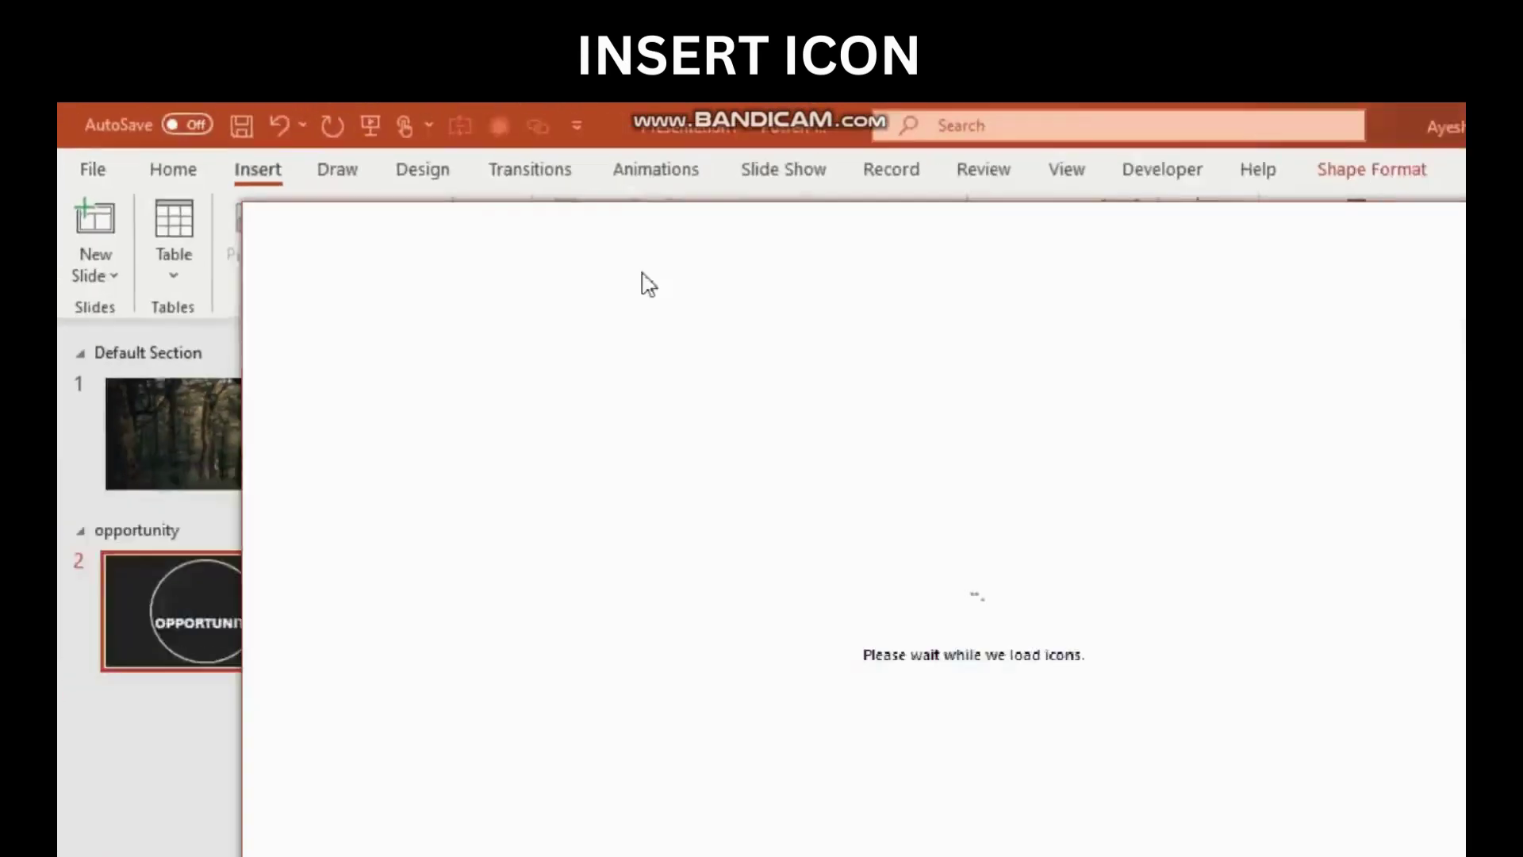
{"action": "type", "text": "business"}
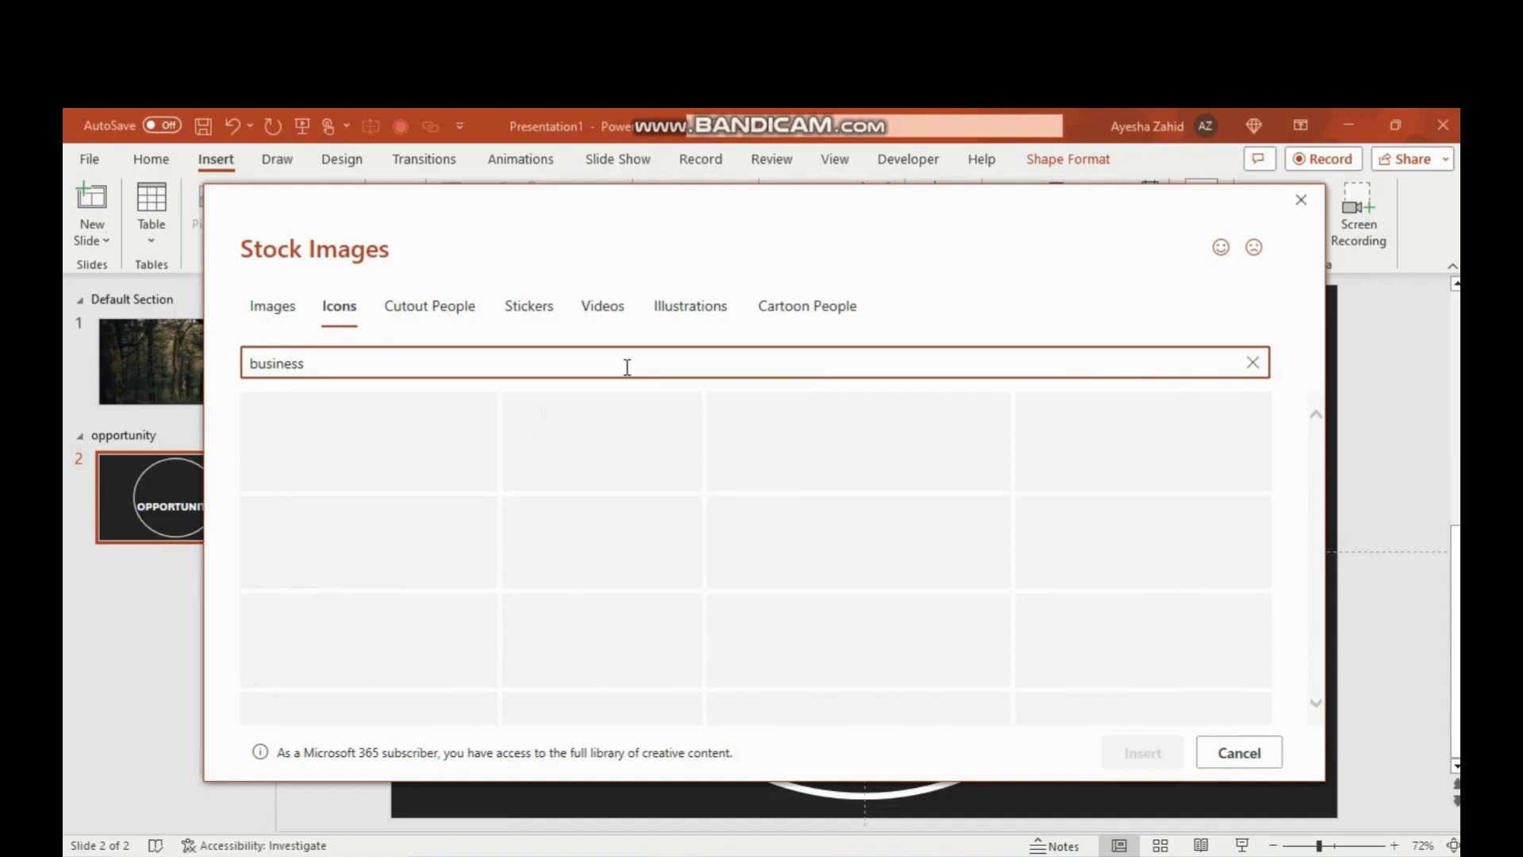
{"action": "left_click", "coordinate": [1250, 439]}
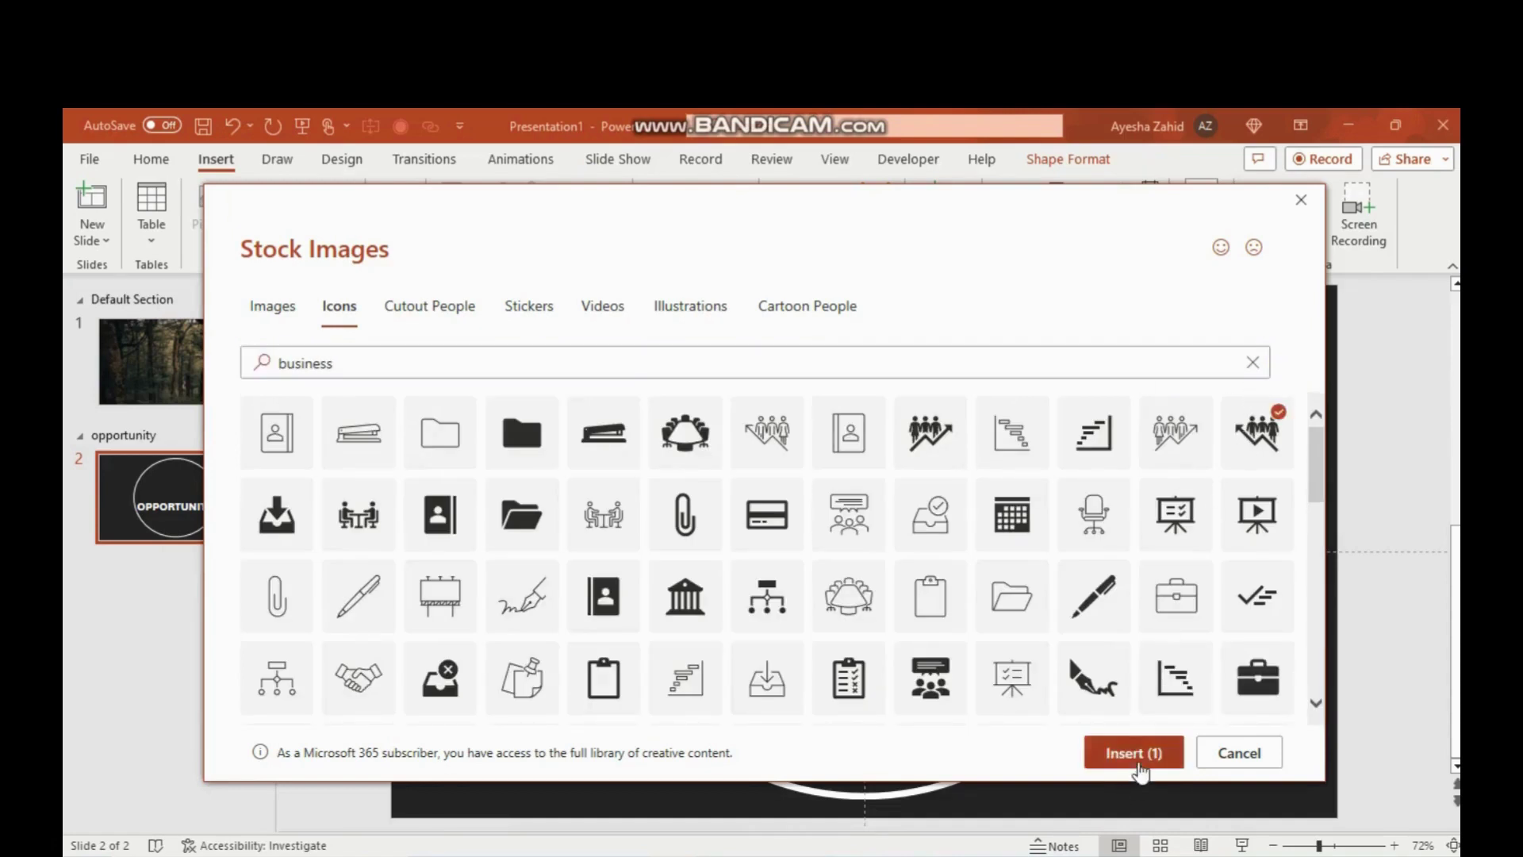
{"action": "left_click", "coordinate": [1141, 755]}
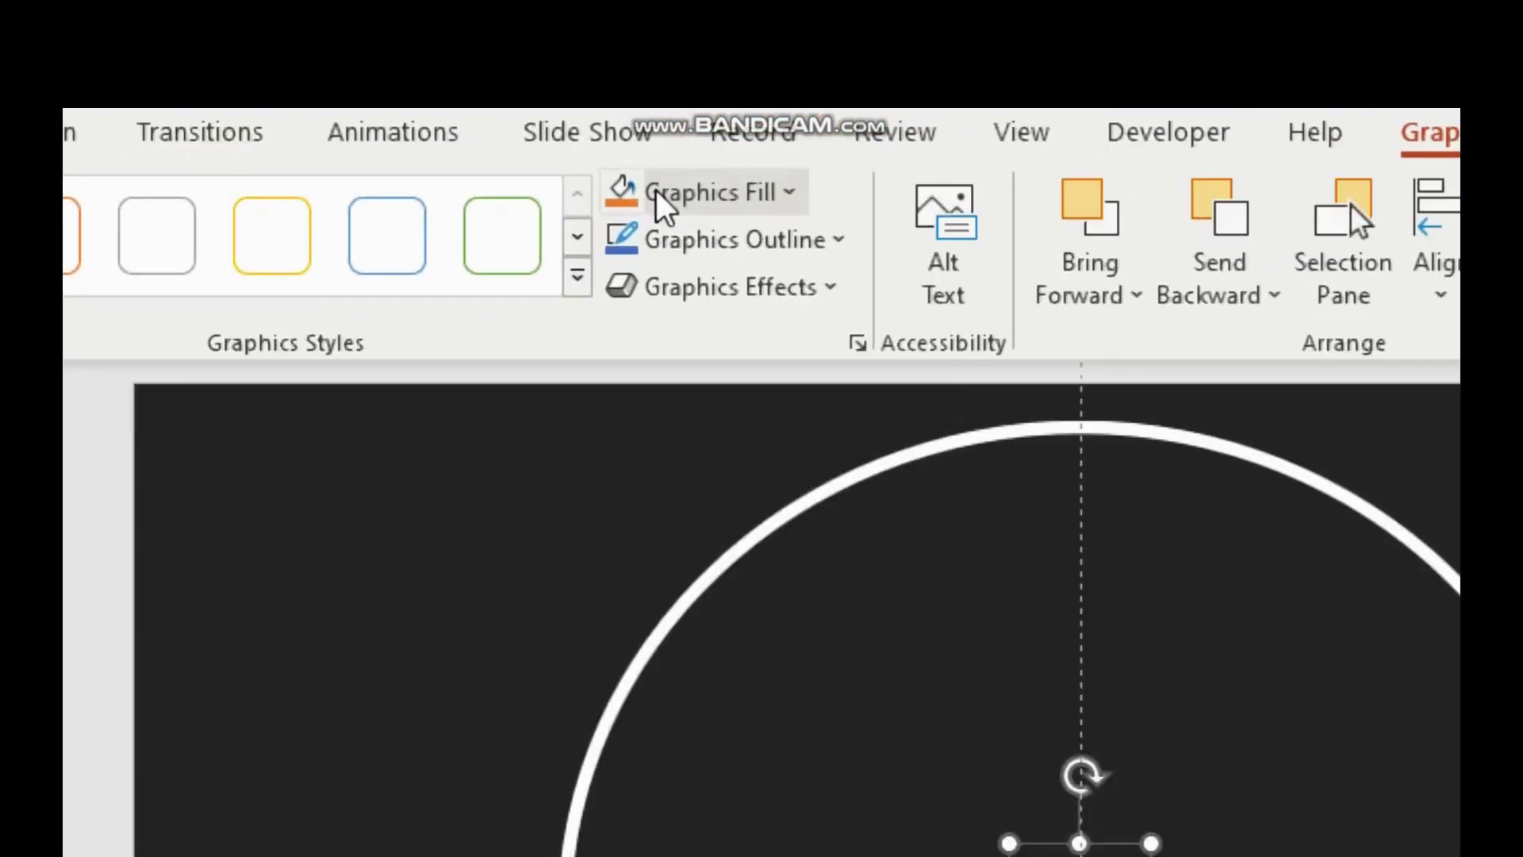
Make the icon white, enlarge it to about 2.87 inches, and centre it above OPPORTUNITY.
{"action": "left_click", "coordinate": [653, 191]}
{"action": "left_click", "coordinate": [634, 245]}
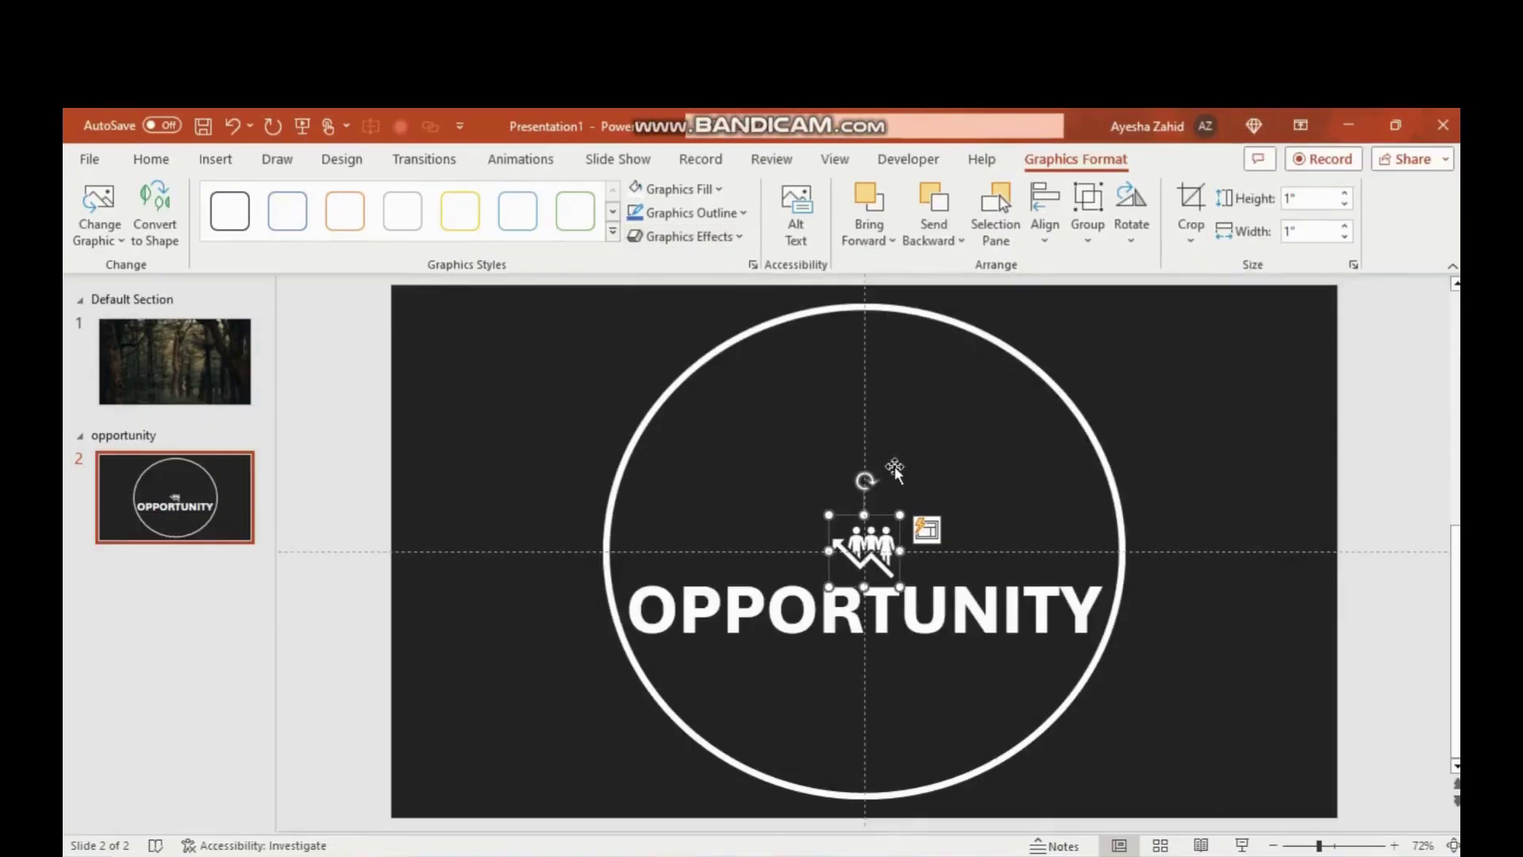
{"action": "left_click_drag", "start_coordinate": [866, 542], "coordinate": [866, 431]}
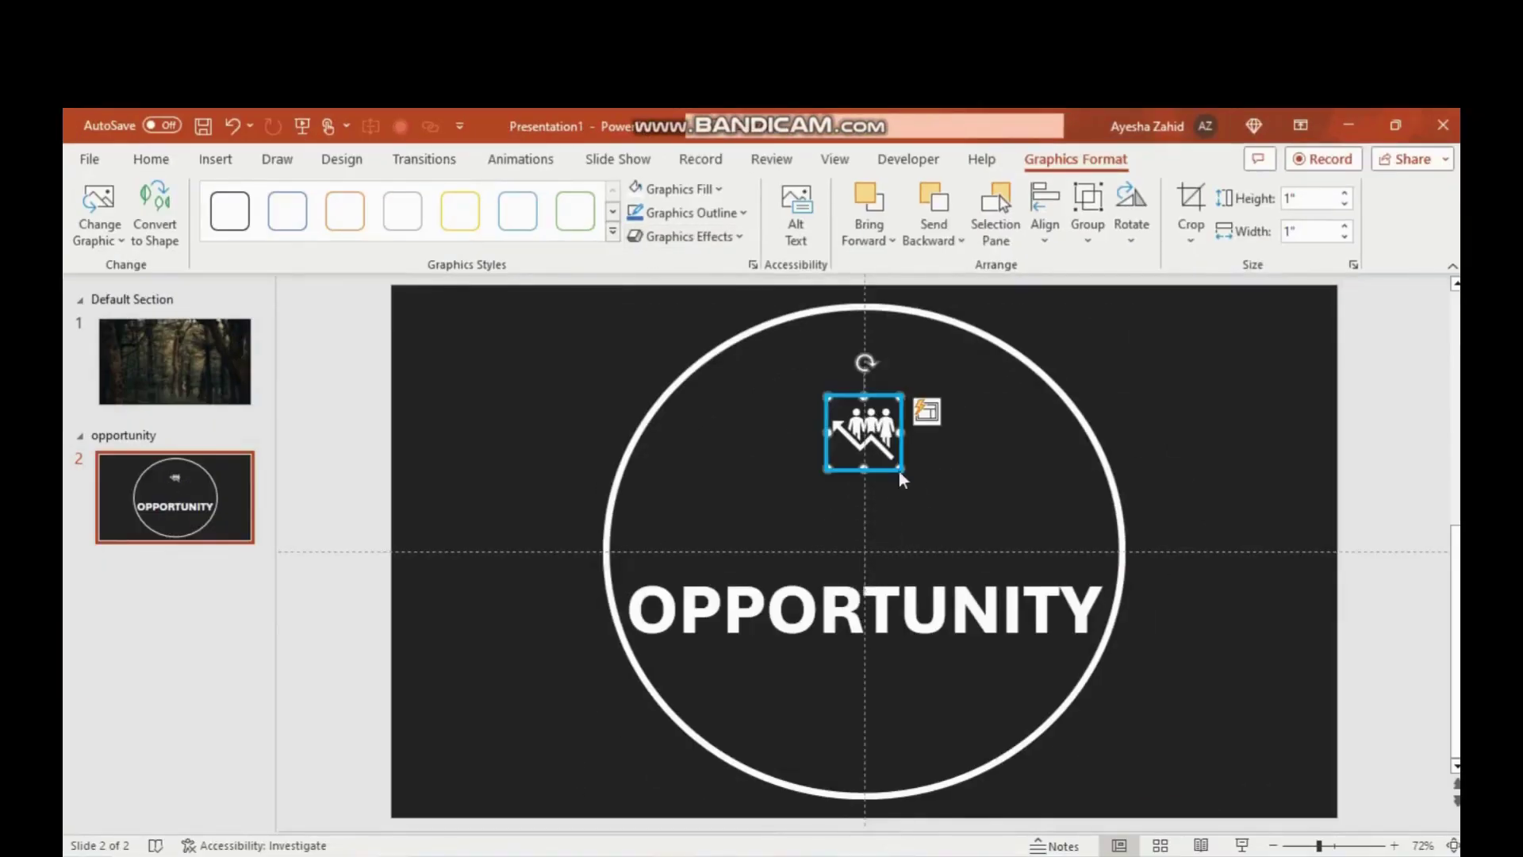
{"action": "left_click_drag", "start_coordinate": [900, 473], "coordinate": [936, 505]}
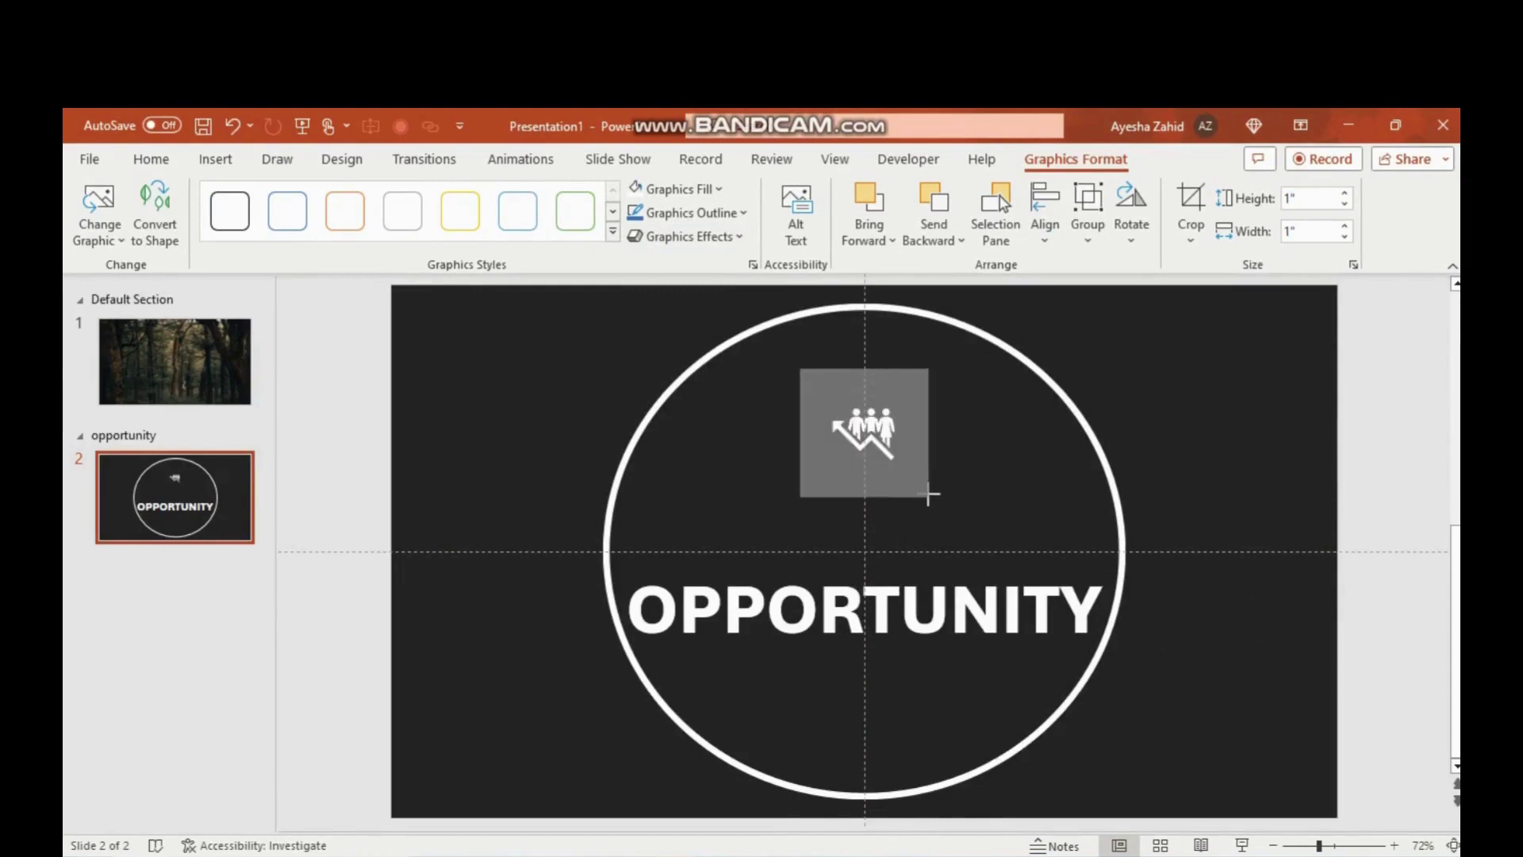
{"action": "left_click_drag", "start_coordinate": [863, 431], "coordinate": [864, 424]}
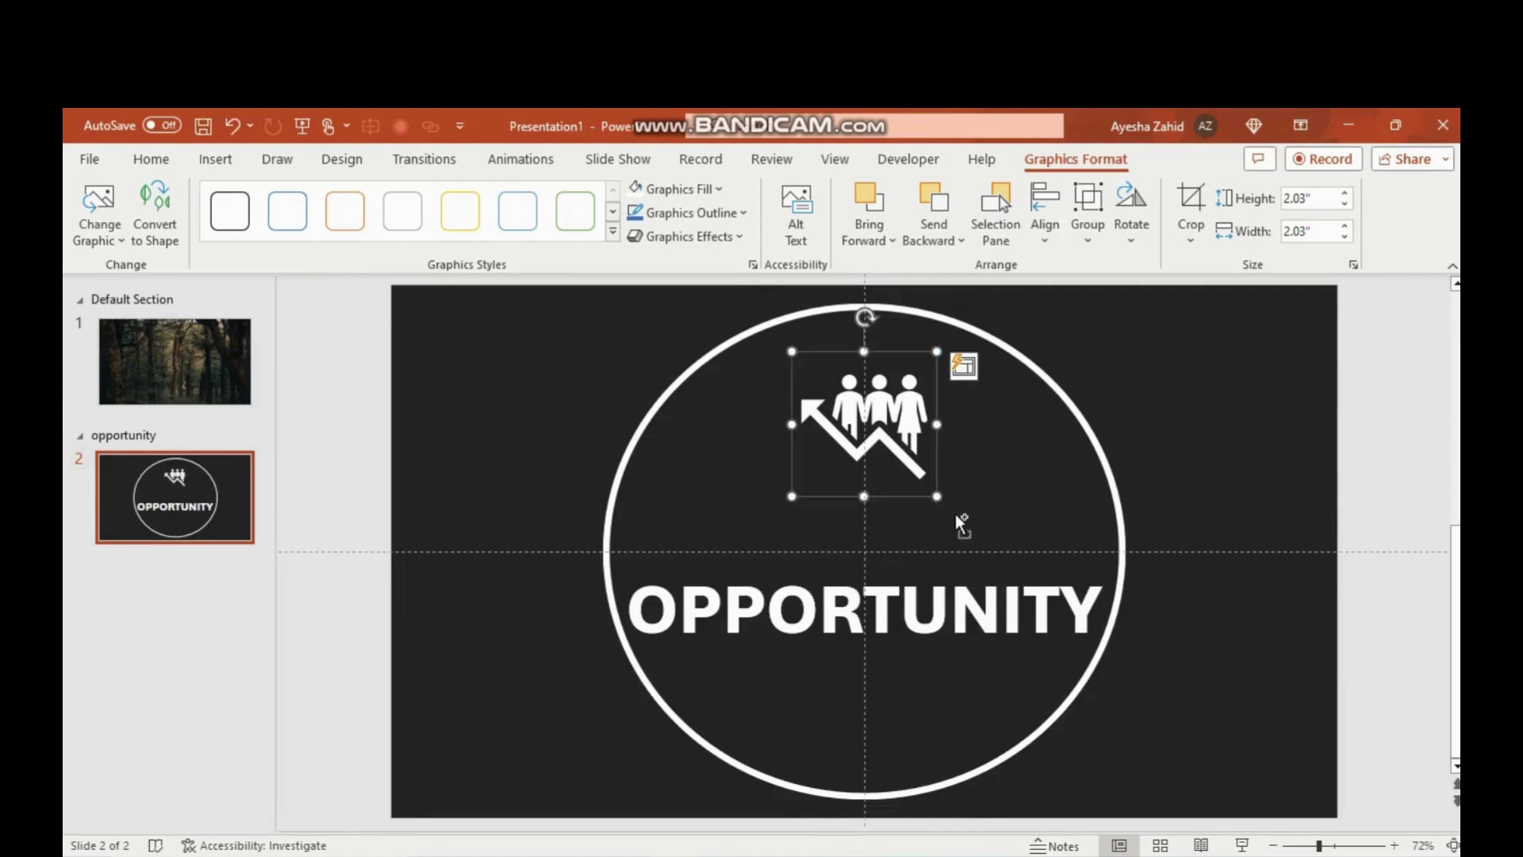
{"action": "left_click_drag", "start_coordinate": [940, 497], "coordinate": [988, 524]}
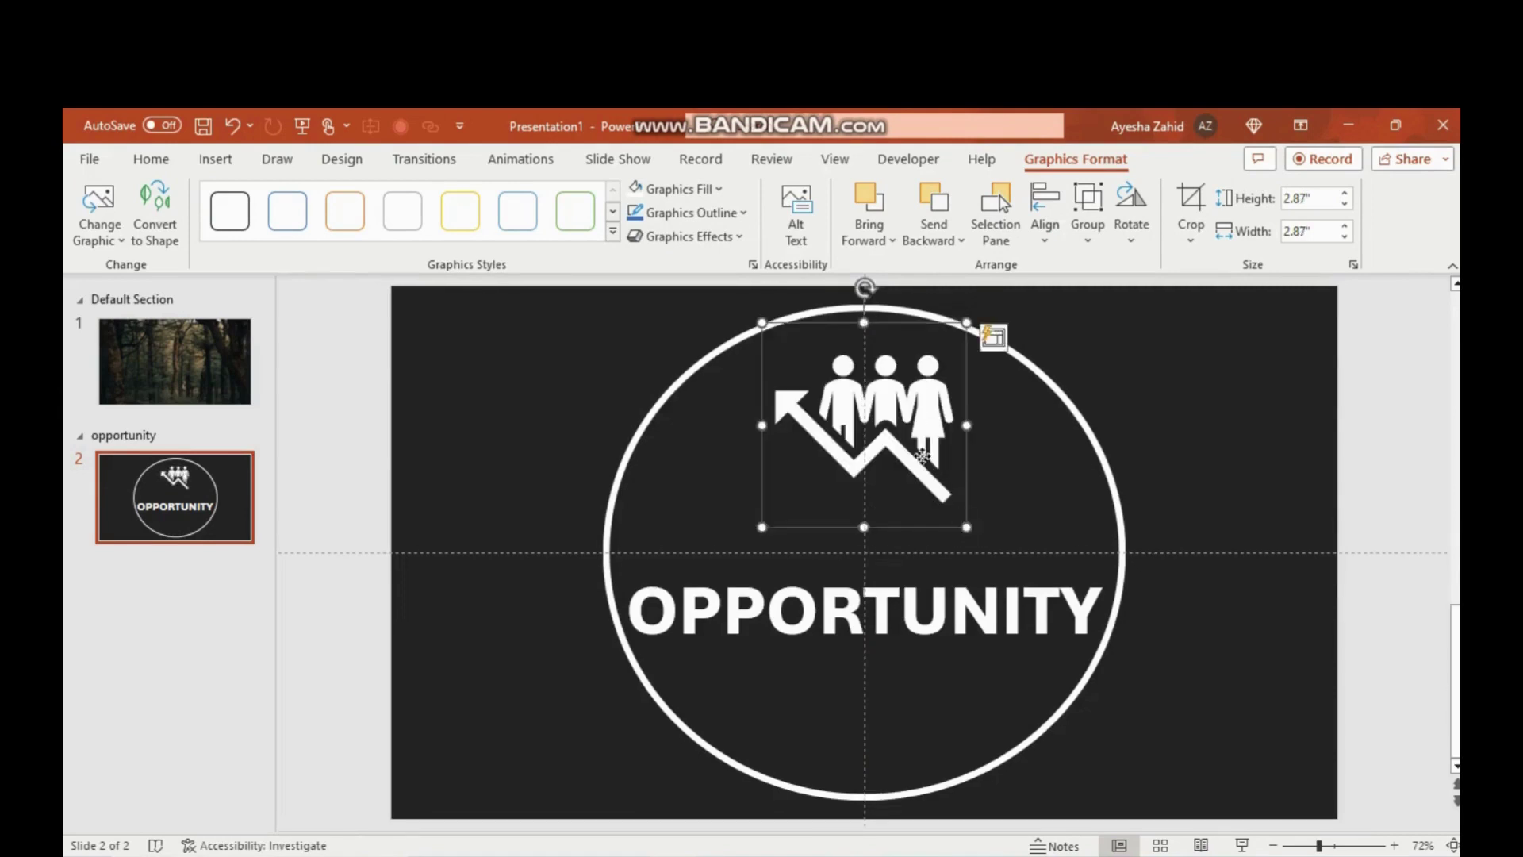
{"action": "left_click_drag", "start_coordinate": [928, 441], "coordinate": [911, 467]}
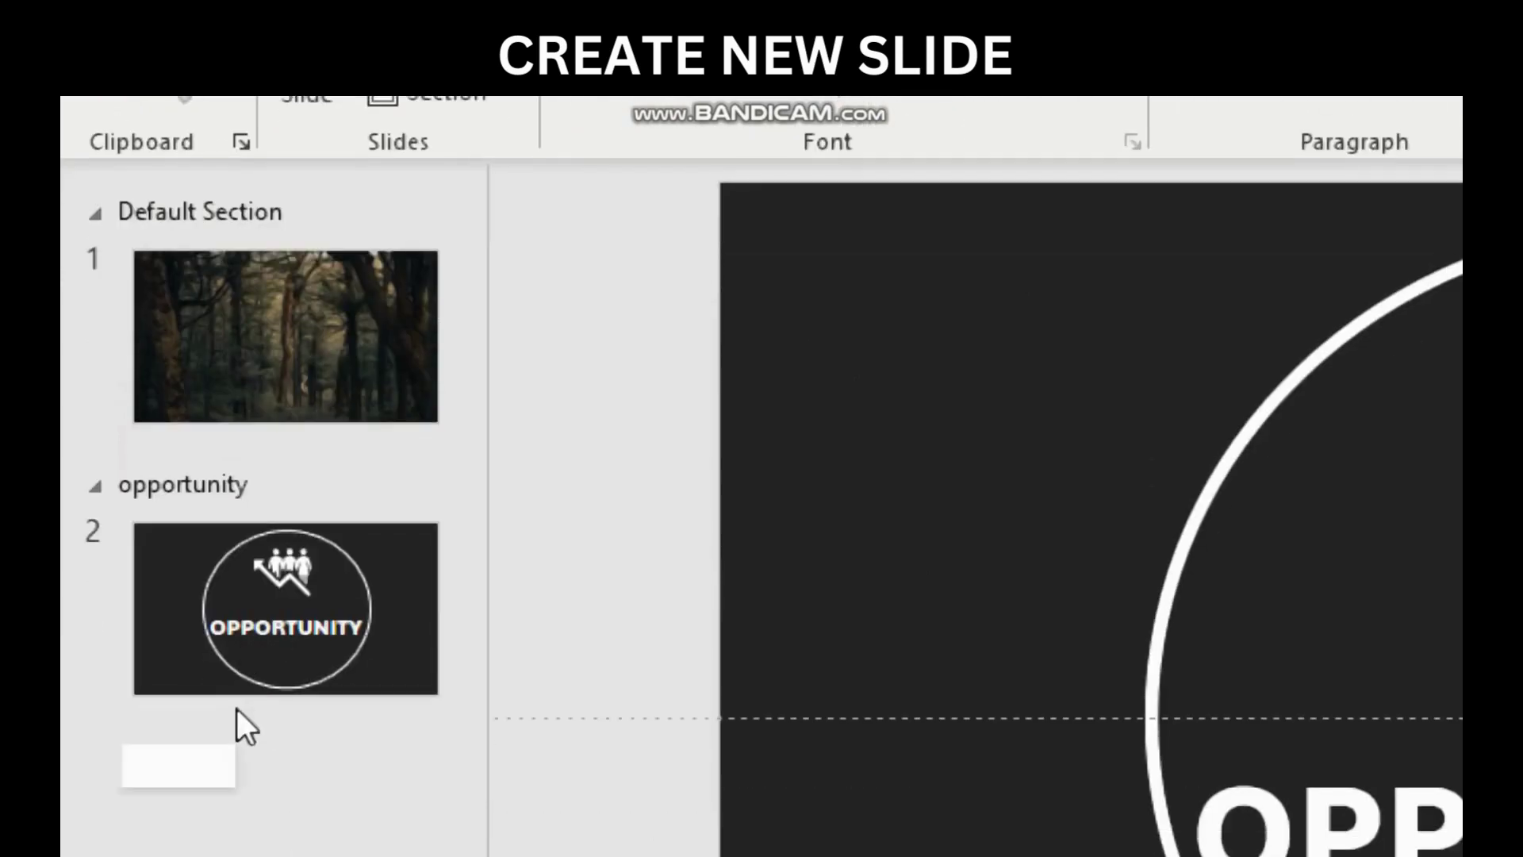
Add blank slide 3 without placeholders and paste the mountain photo onto it.
{"action": "right_click", "coordinate": [151, 547]}
{"action": "left_click", "coordinate": [355, 773]}
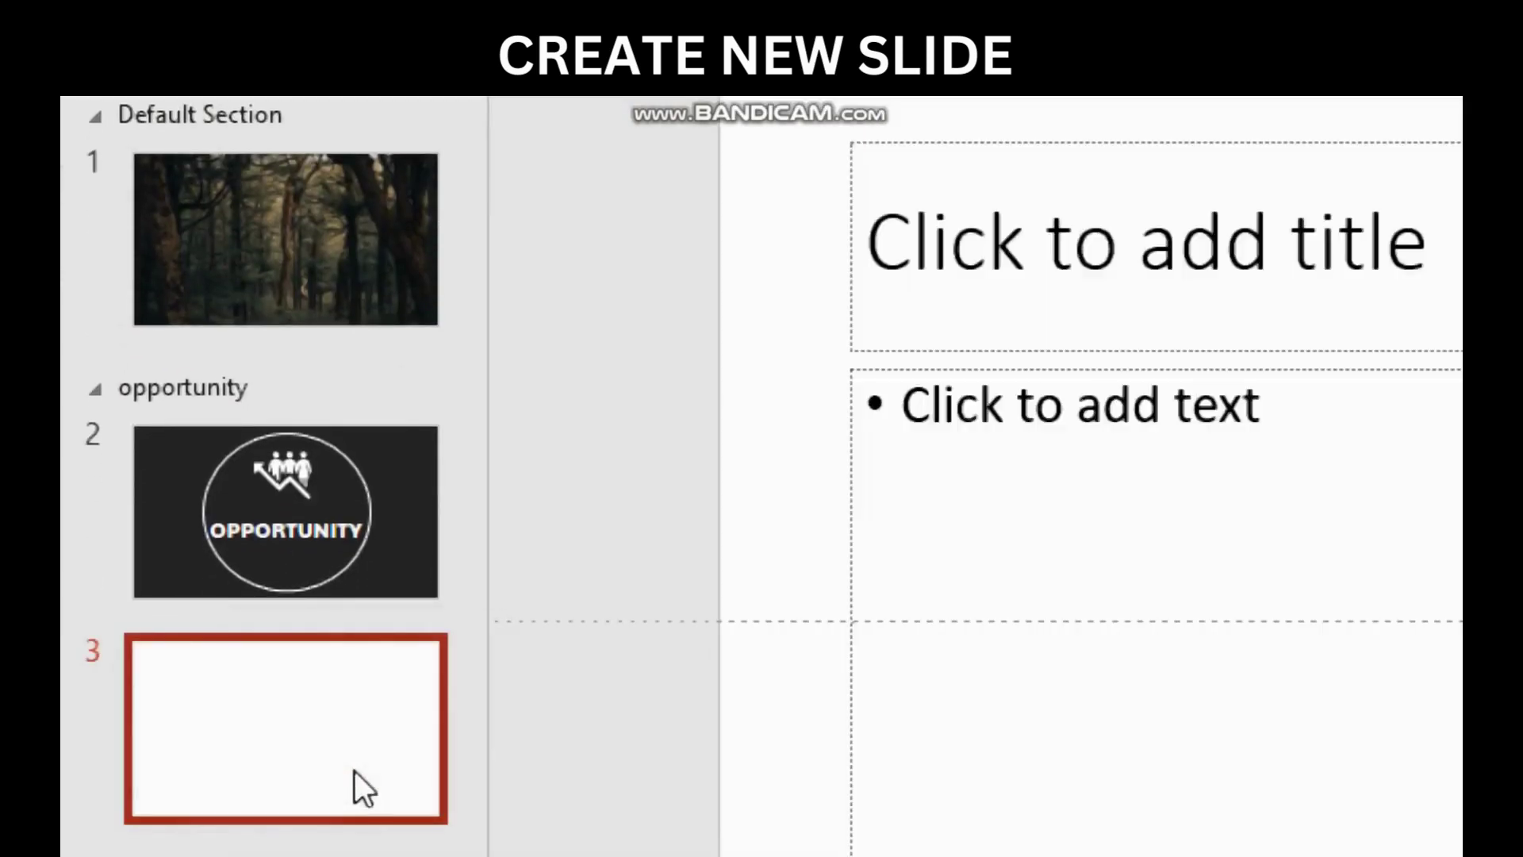
{"action": "key", "text": "ctrl+a"}
{"action": "key", "text": "Delete"}
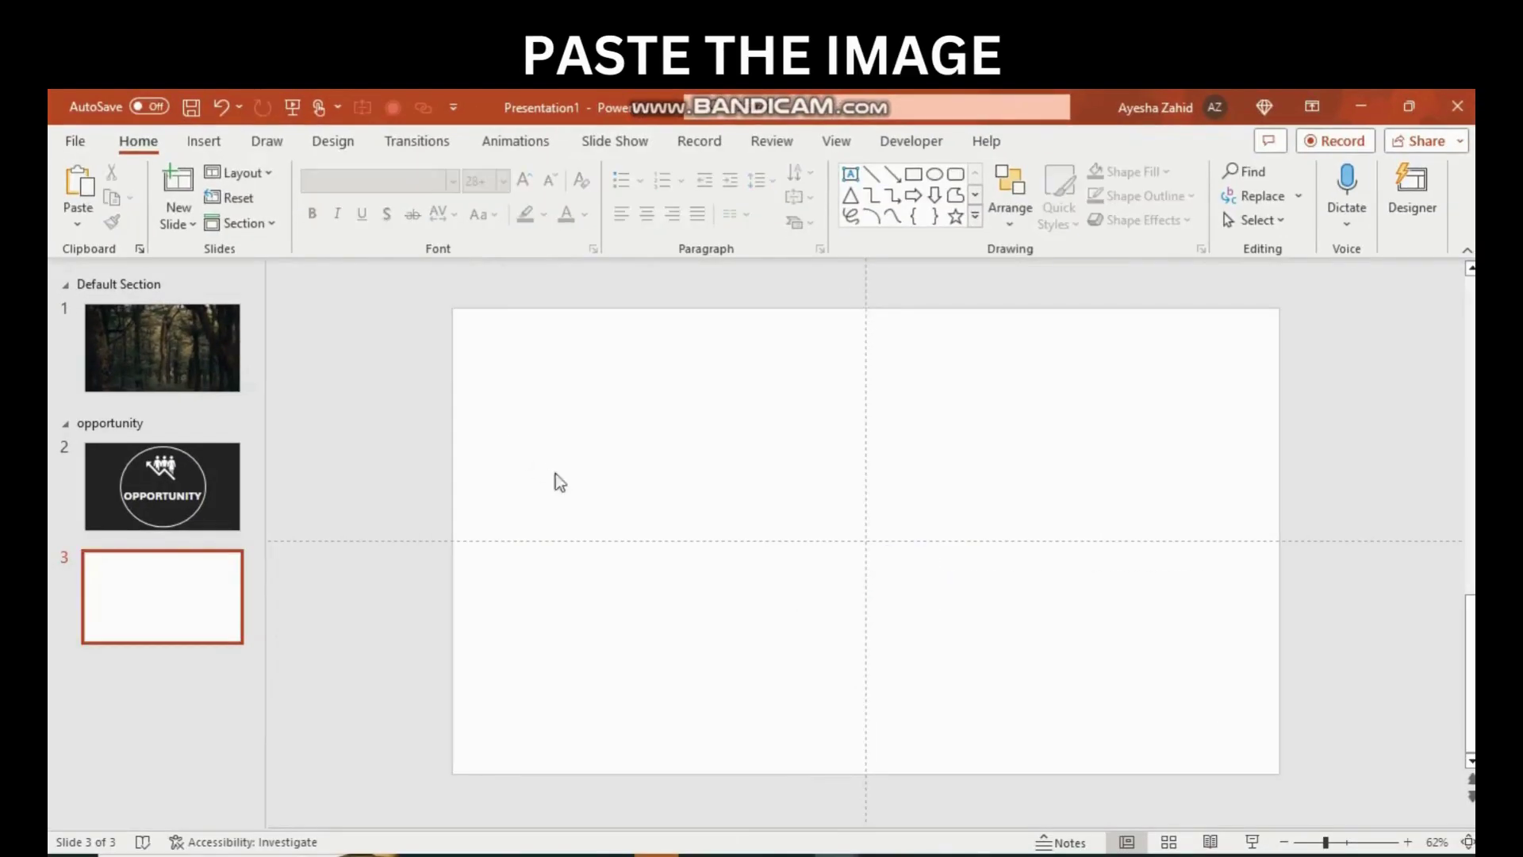
{"action": "key", "text": "ctrl+v"}
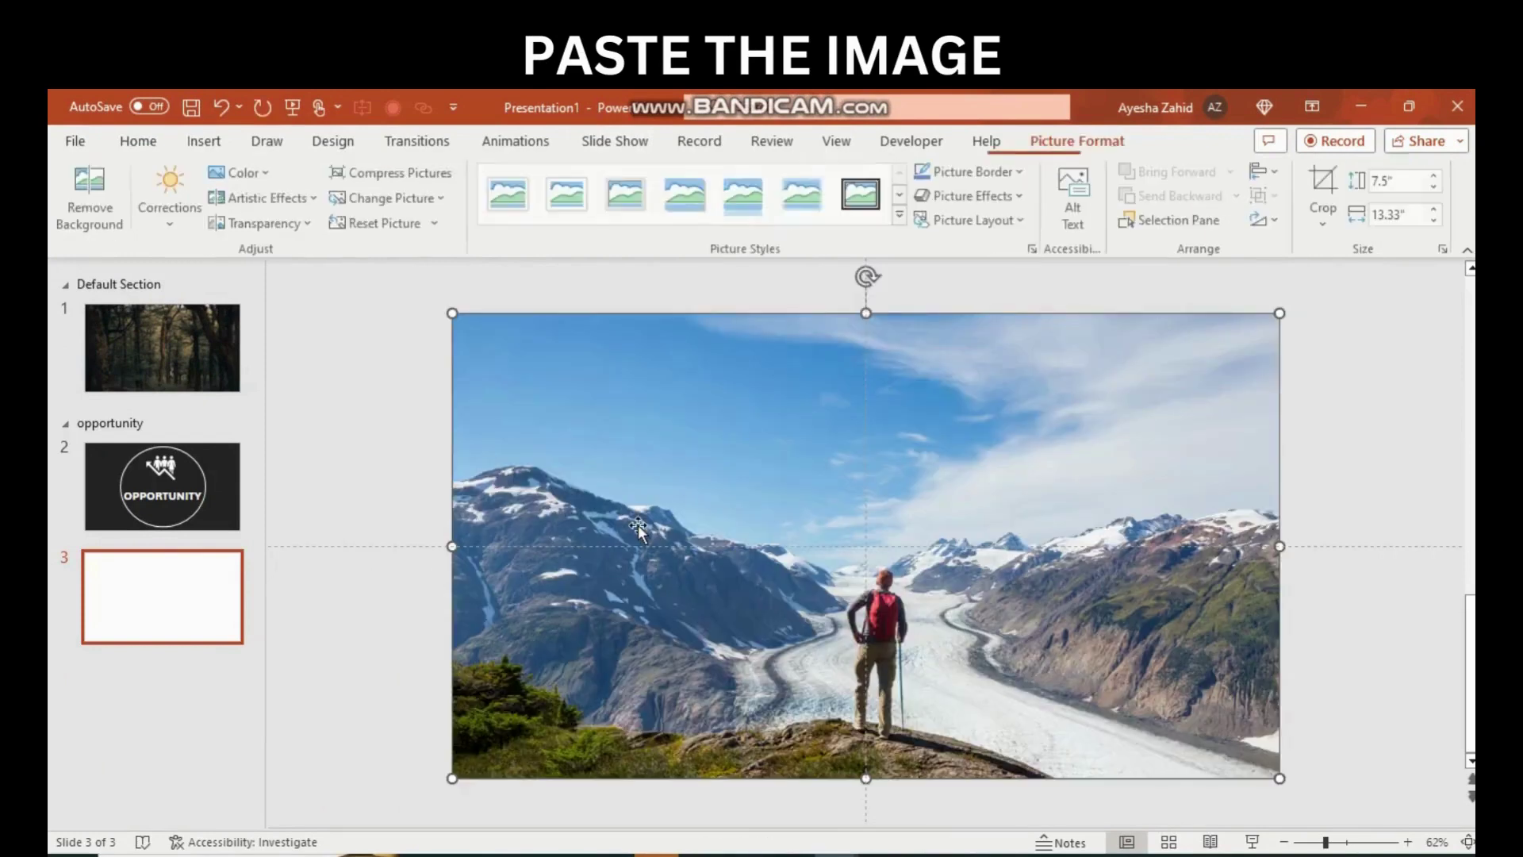
Copy slide 2's circle, icon and OPPORTUNITY text onto slide 3 and enlarge the circle hugely.
{"action": "key", "text": "Page_Up"}
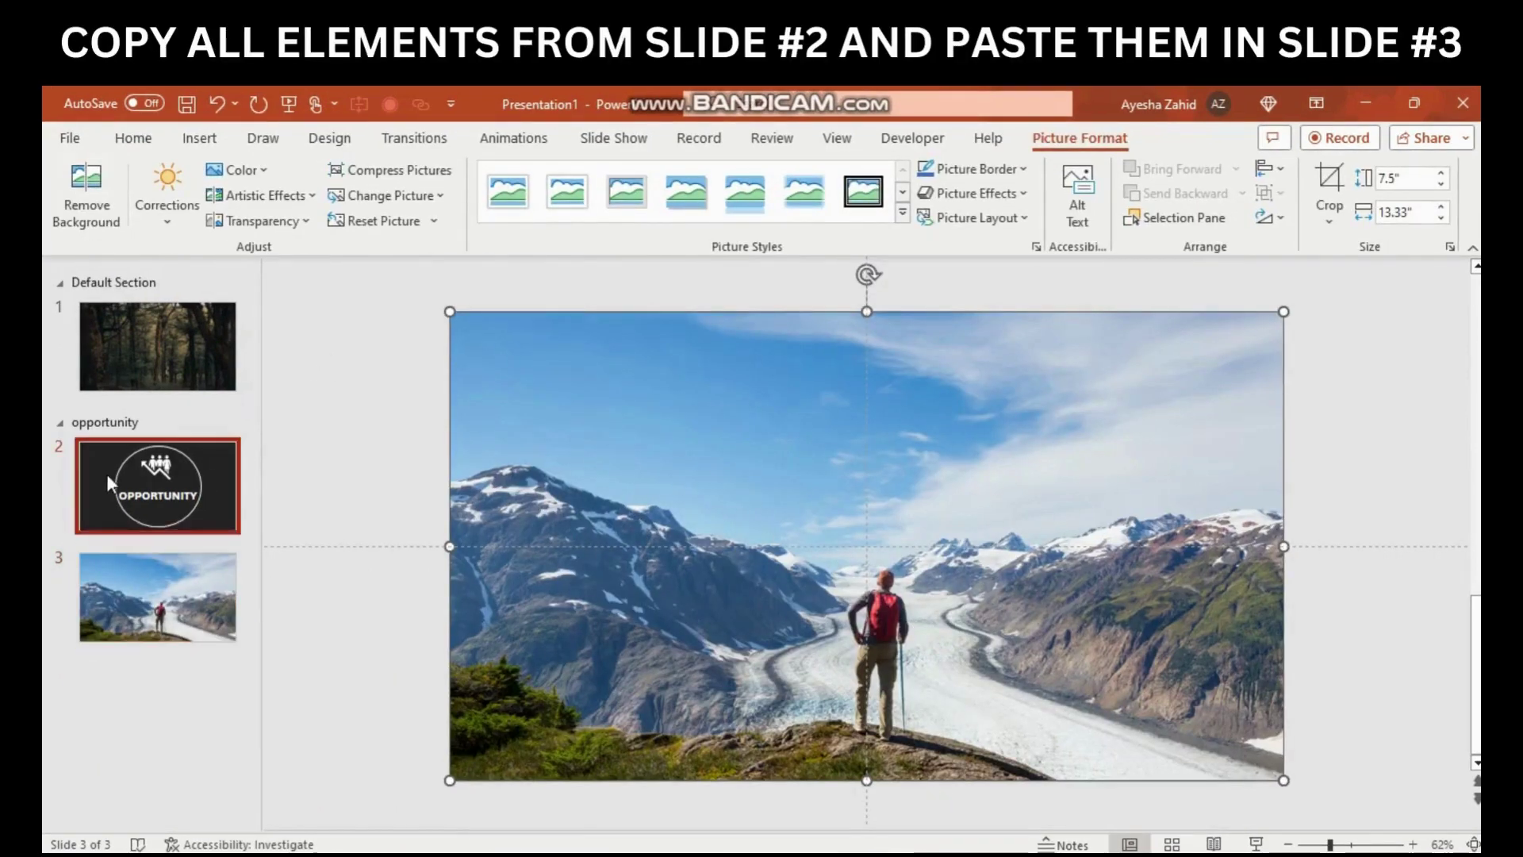
{"action": "left_click", "coordinate": [665, 518]}
{"action": "key", "text": "ctrl+a"}
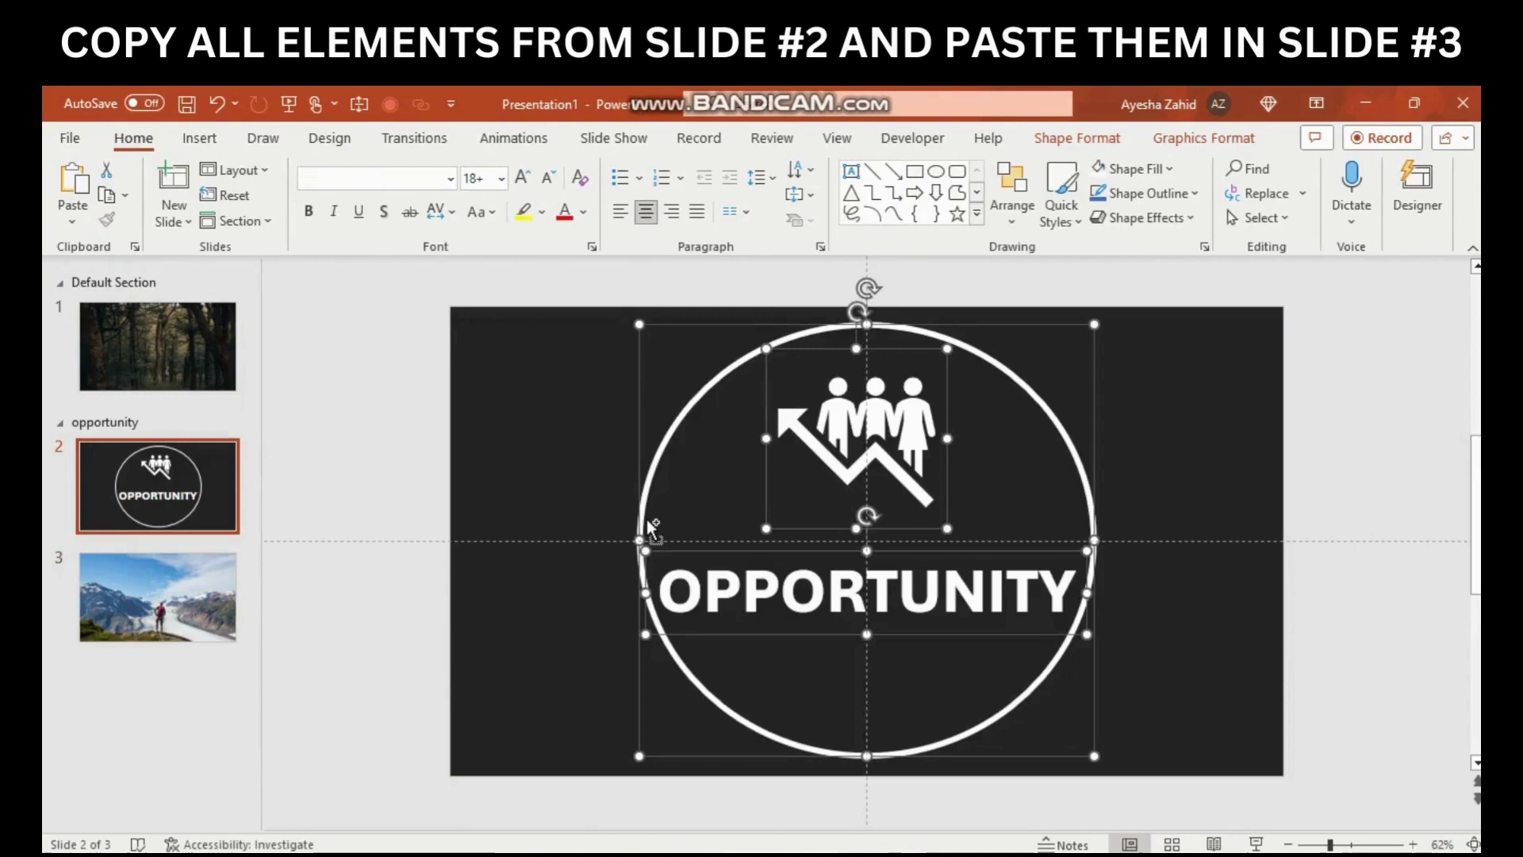
{"action": "key", "text": "ctrl+c"}
{"action": "left_click", "coordinate": [190, 572]}
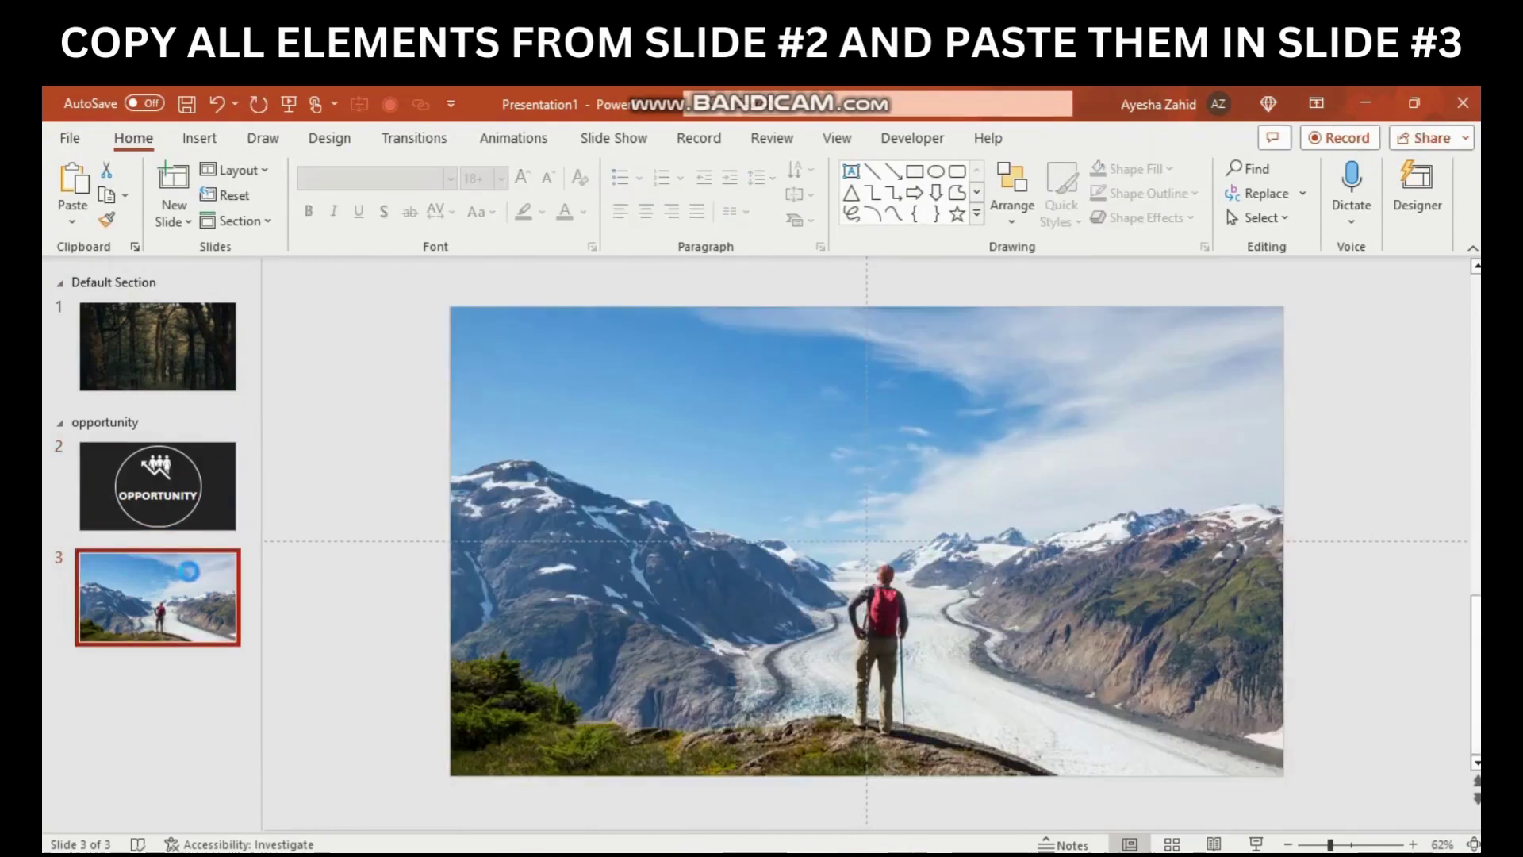
{"action": "key", "text": "ctrl+v"}
{"action": "left_click", "coordinate": [568, 432]}
{"action": "left_click", "coordinate": [815, 504]}
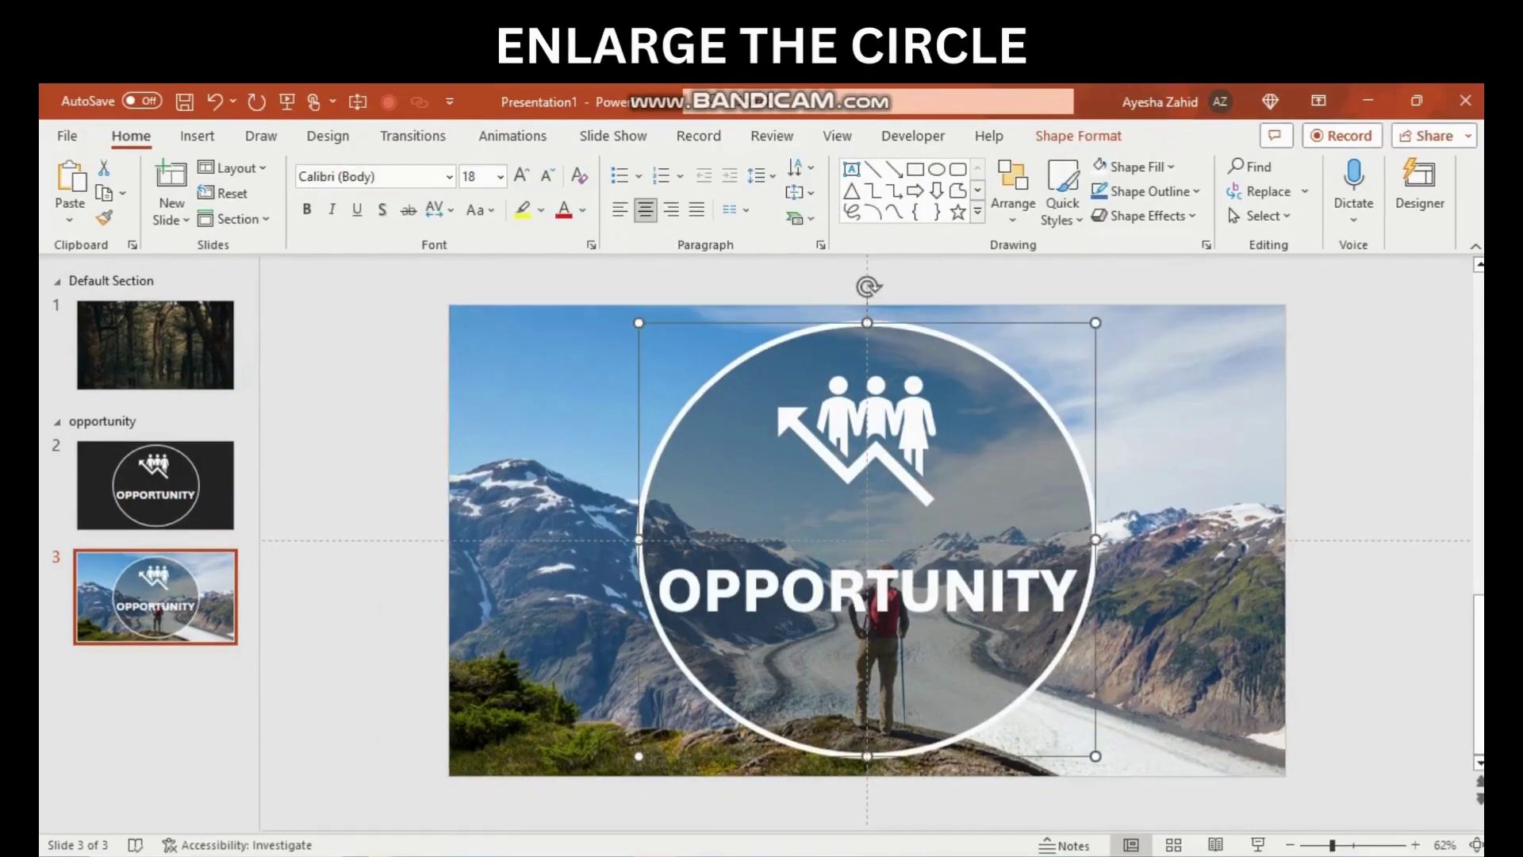
{"action": "scroll", "coordinate": [924, 614], "scroll_direction": "down", "scroll_amount": 3, "text": "ctrl"}
{"action": "left_click_drag", "start_coordinate": [970, 641], "coordinate": [1142, 804]}
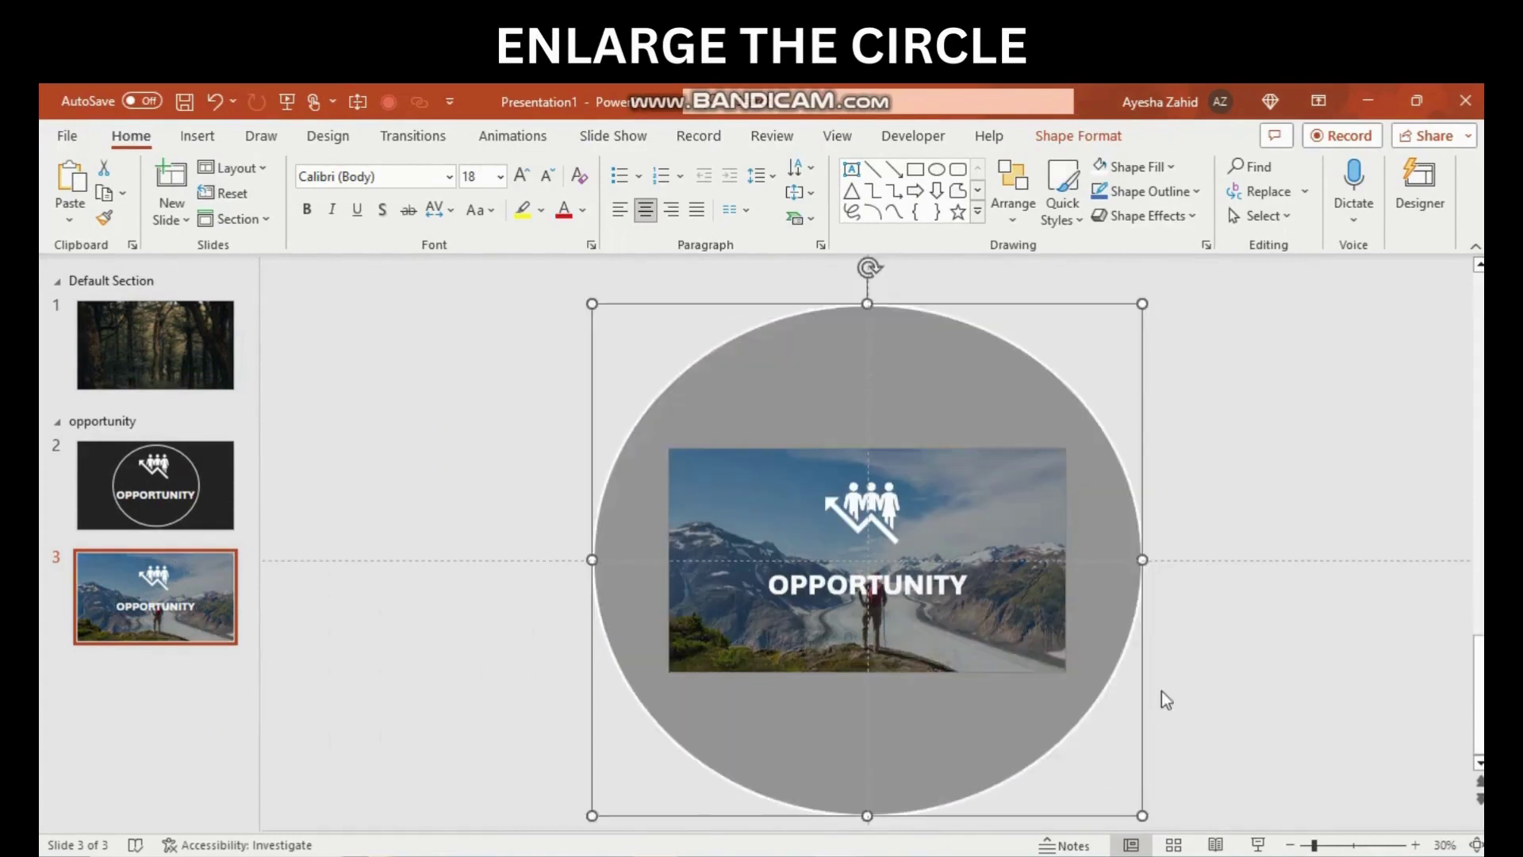
{"action": "left_click", "coordinate": [1162, 692]}
Paste a second mountain photo over the first, with the icon and OPPORTUNITY text on top.
{"action": "key", "text": "ctrl+v"}
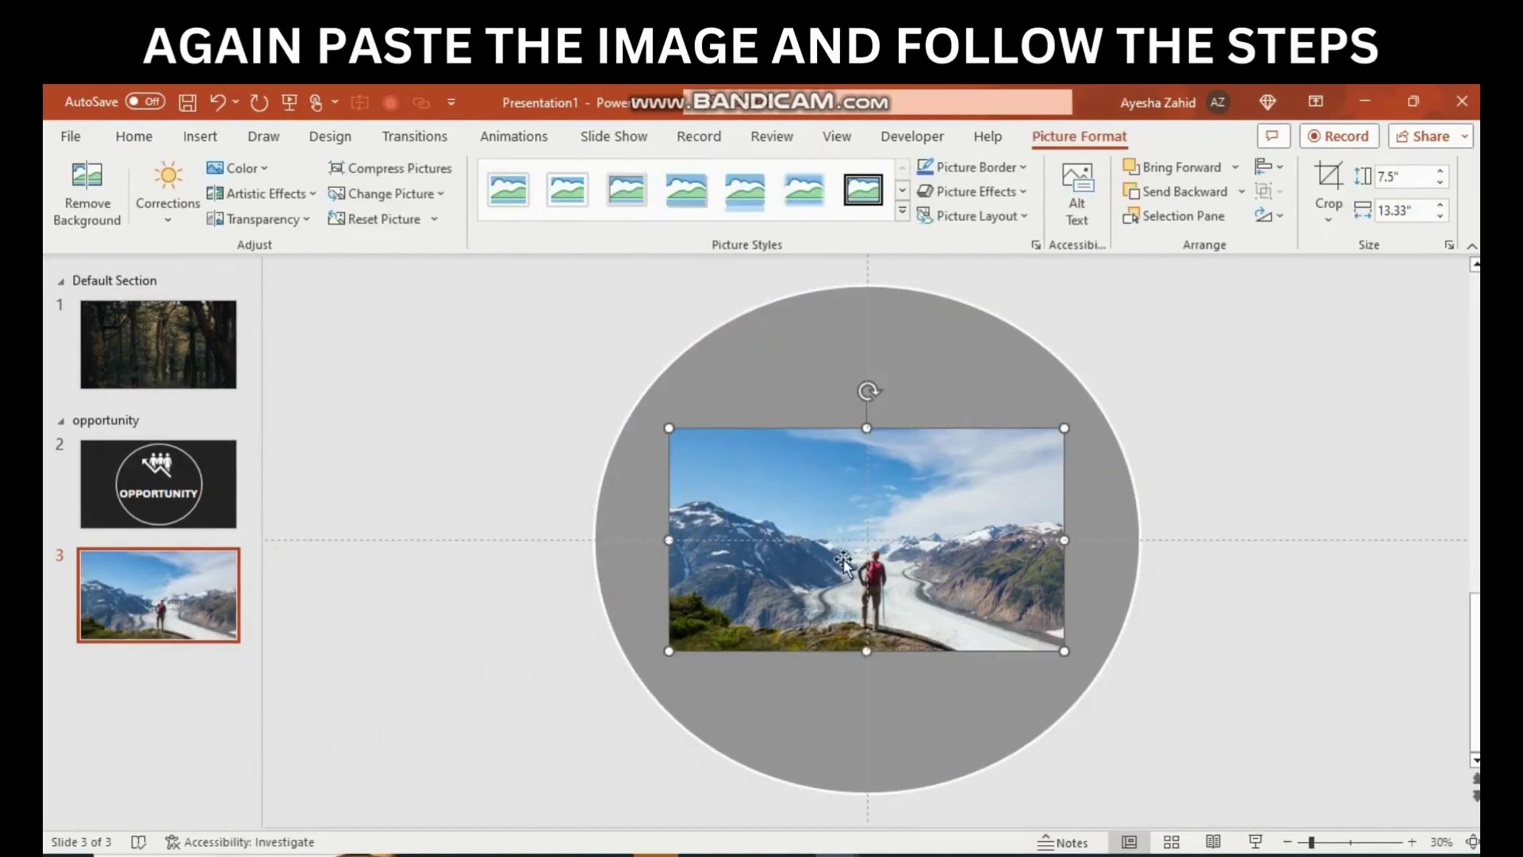
{"action": "left_click_drag", "start_coordinate": [758, 484], "coordinate": [759, 647]}
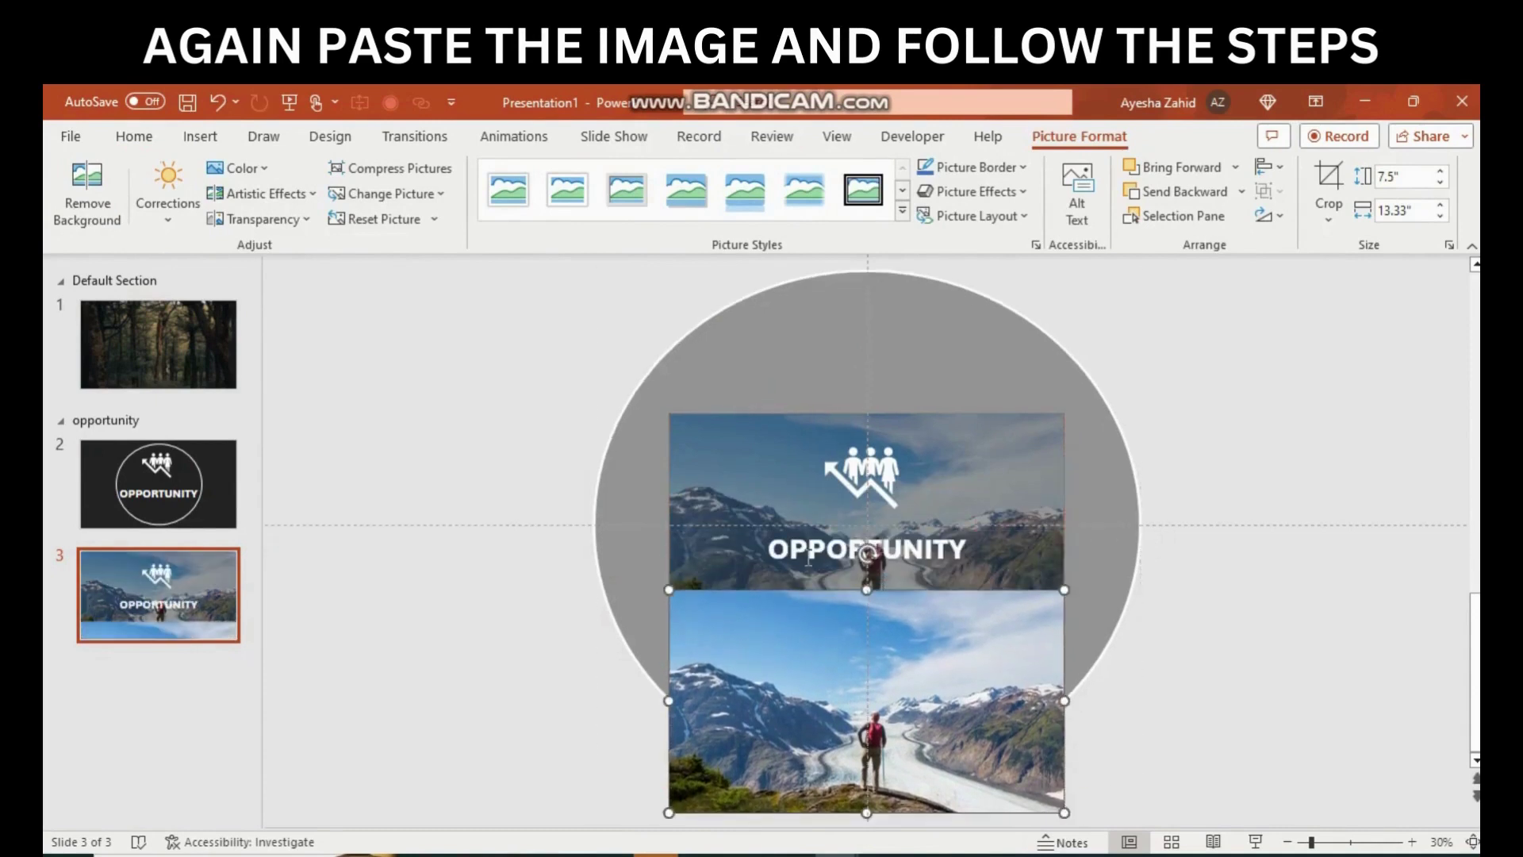
{"action": "left_click", "coordinate": [867, 556]}
{"action": "left_click", "coordinate": [849, 495], "text": "shift"}
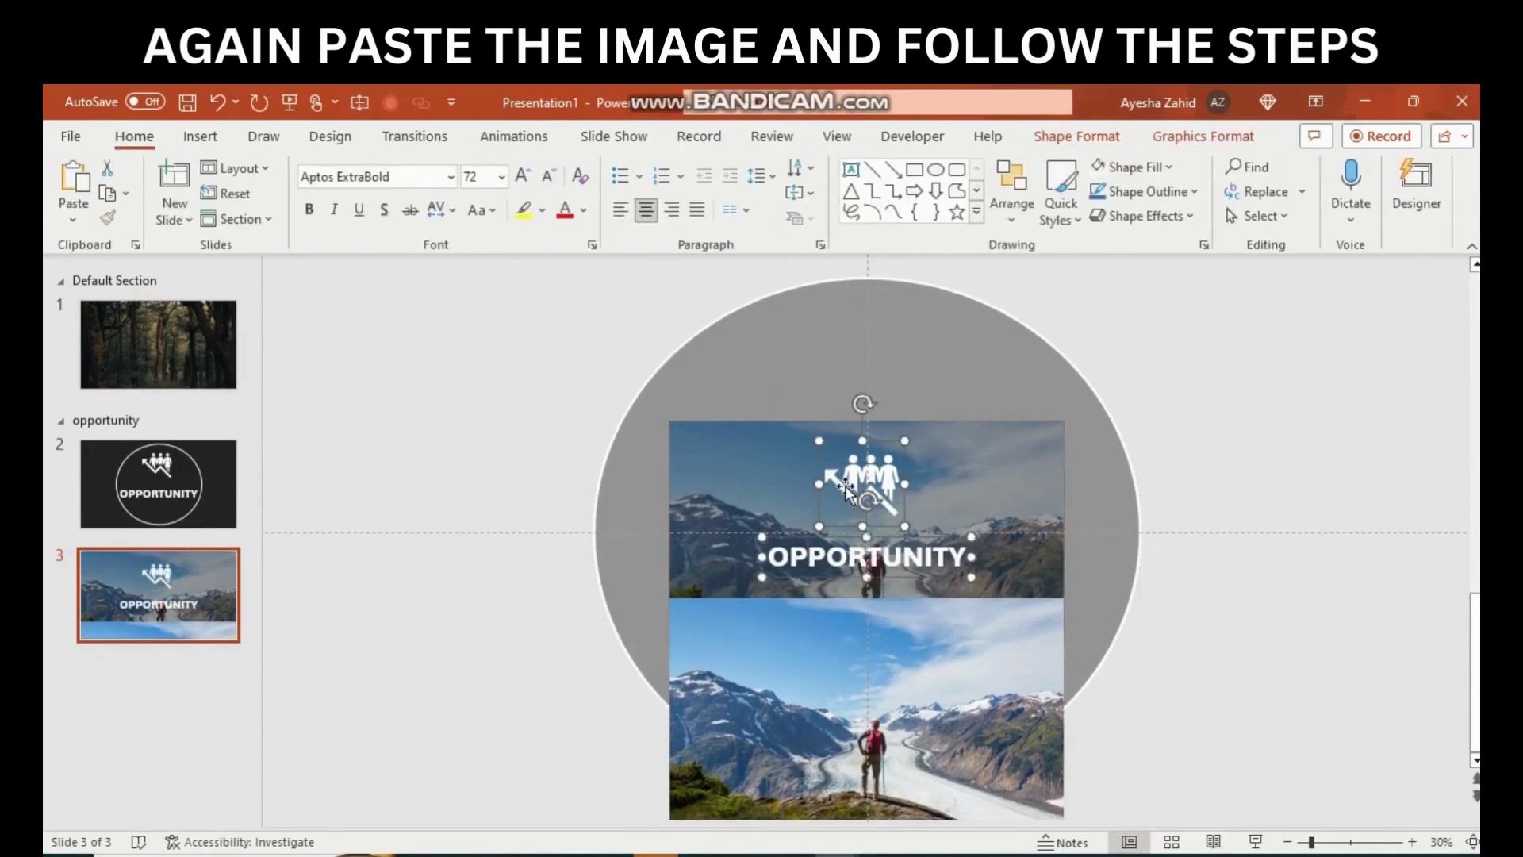
{"action": "key", "text": "Delete"}
{"action": "left_click_drag", "start_coordinate": [894, 673], "coordinate": [893, 507]}
{"action": "key", "text": "ctrl+v"}
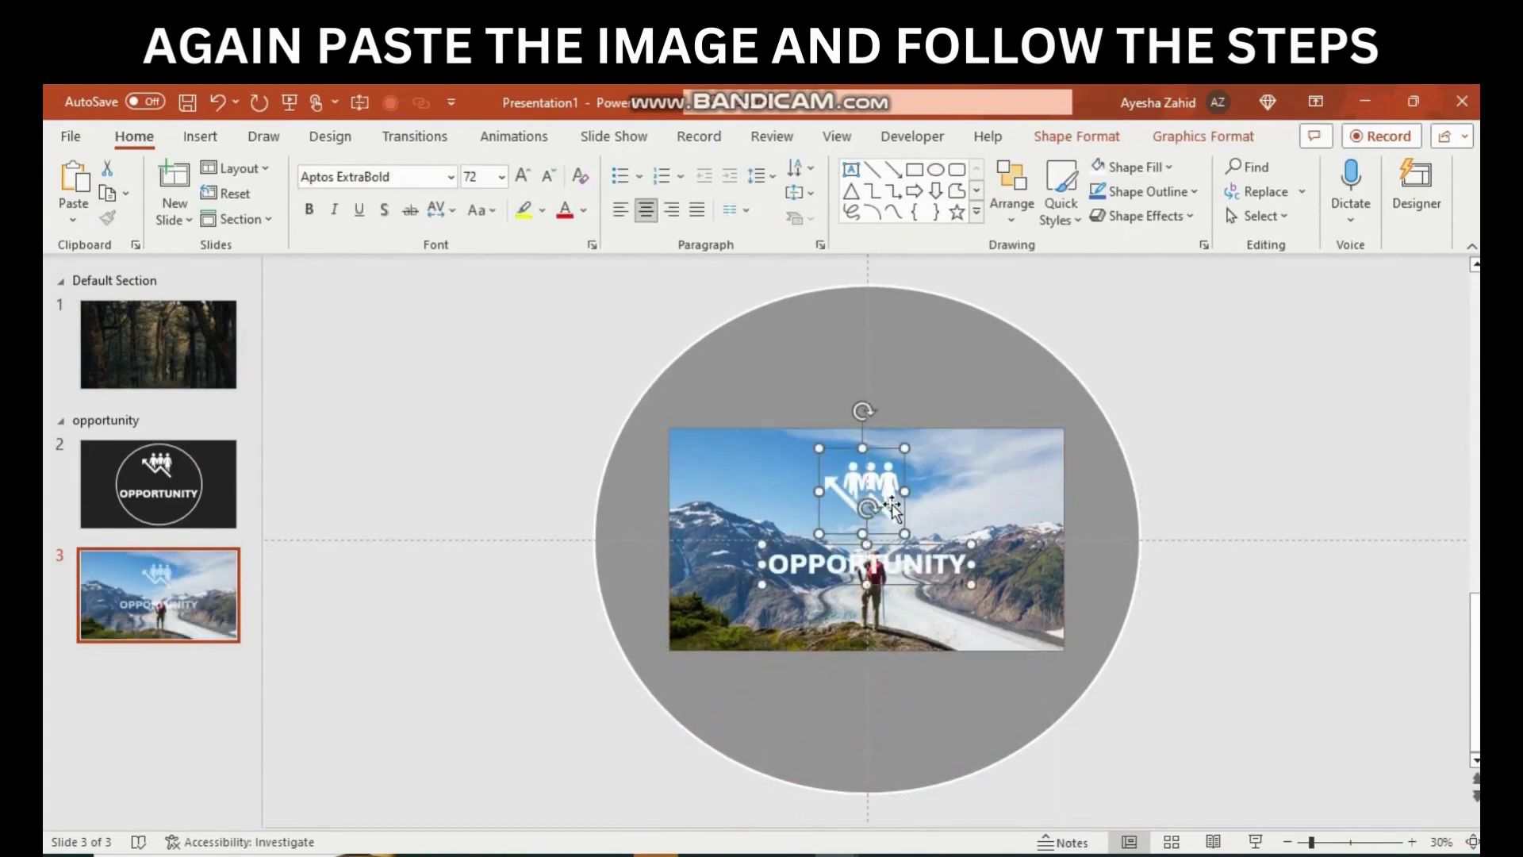
{"action": "left_click", "coordinate": [705, 505]}
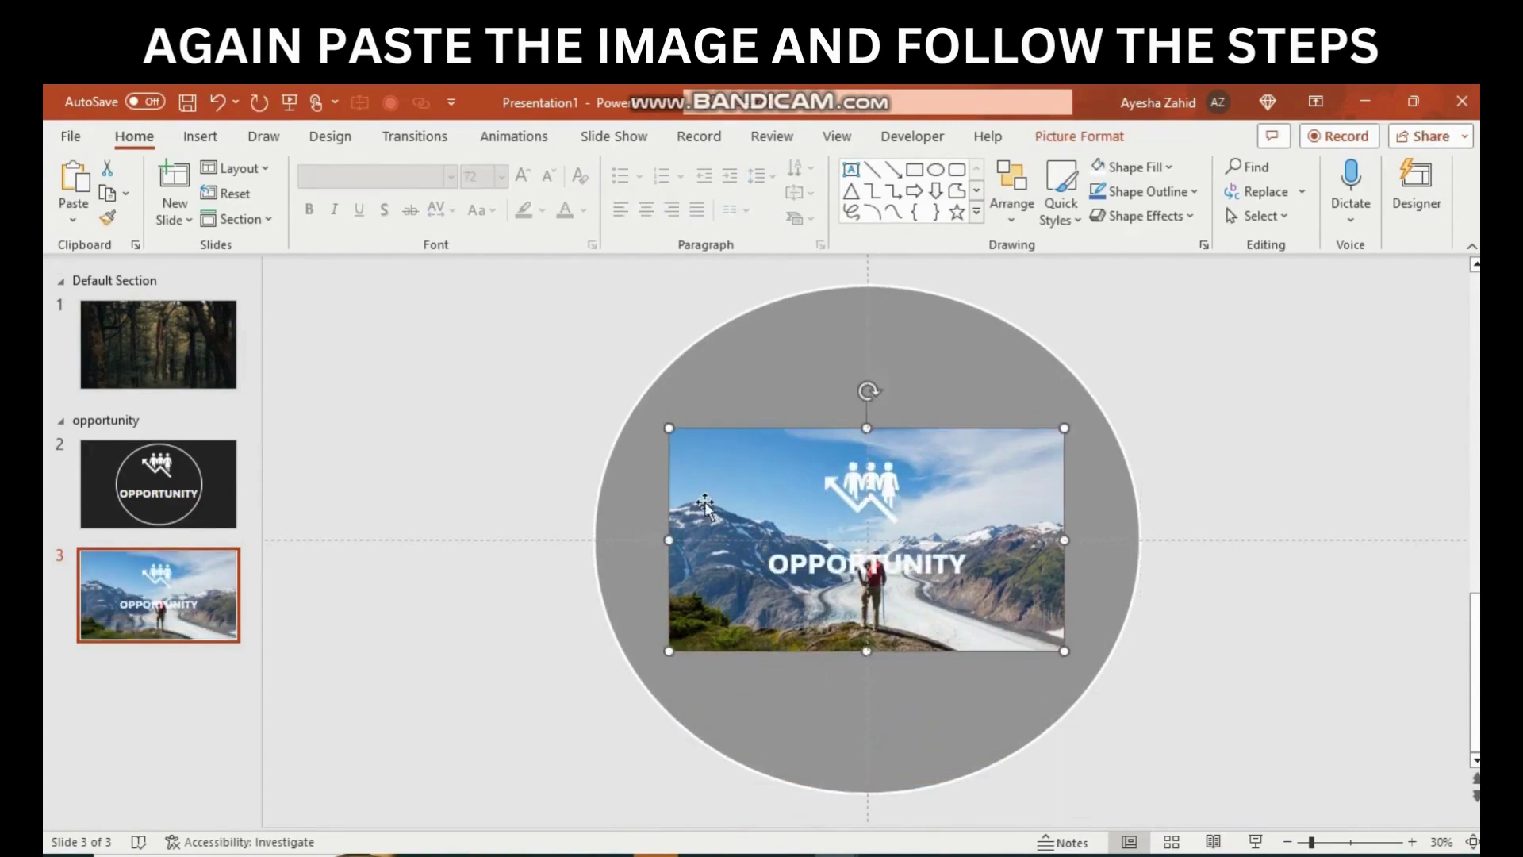
Darken the top photo to -51% brightness via Format Picture's Picture Corrections.
{"action": "left_click", "coordinate": [1325, 841]}
{"action": "right_click", "coordinate": [1062, 507]}
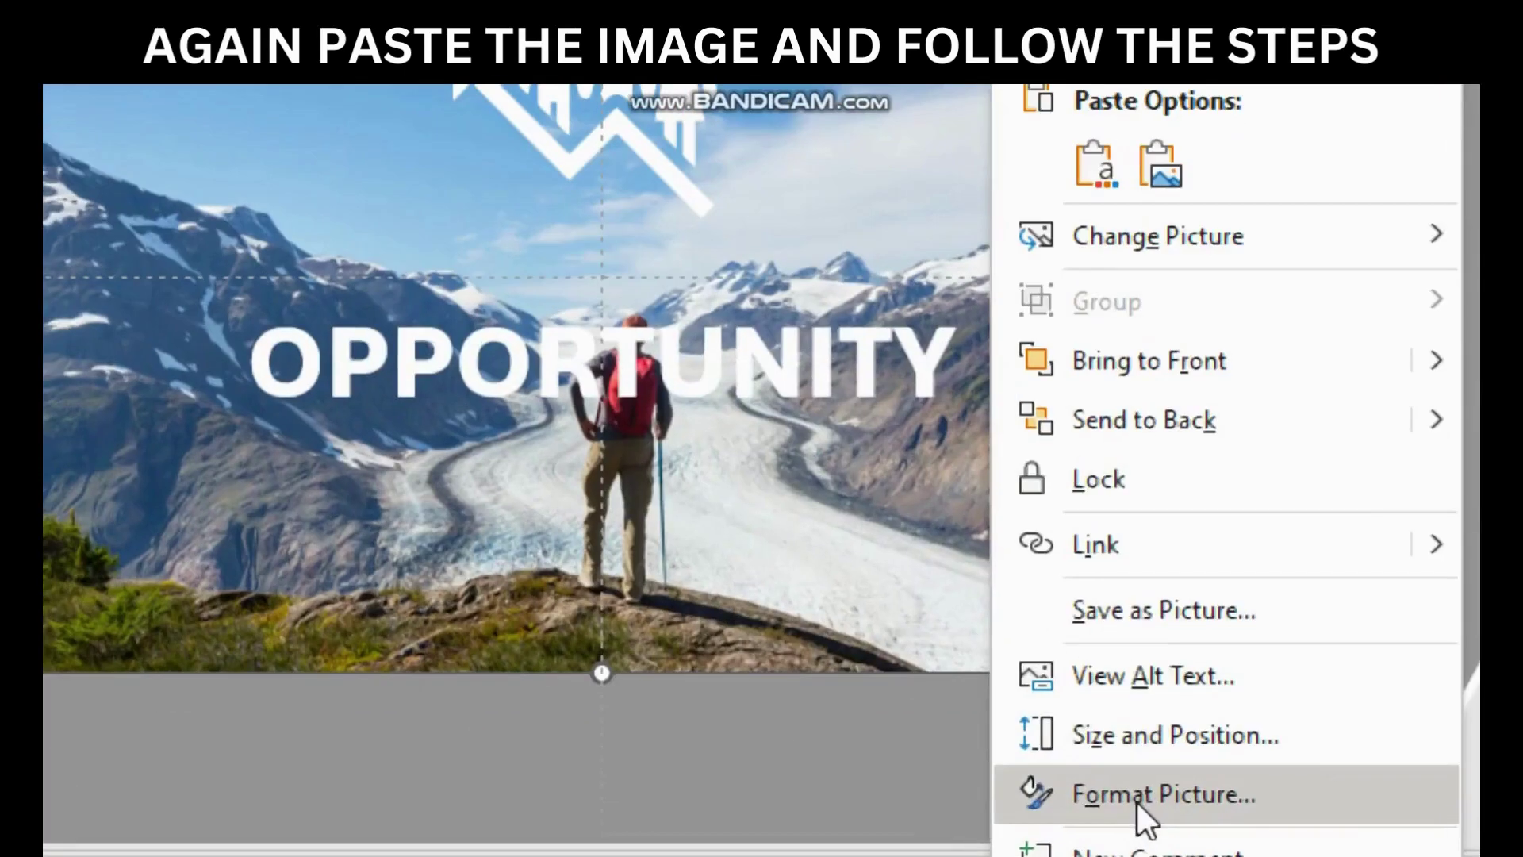
{"action": "left_click", "coordinate": [1140, 798]}
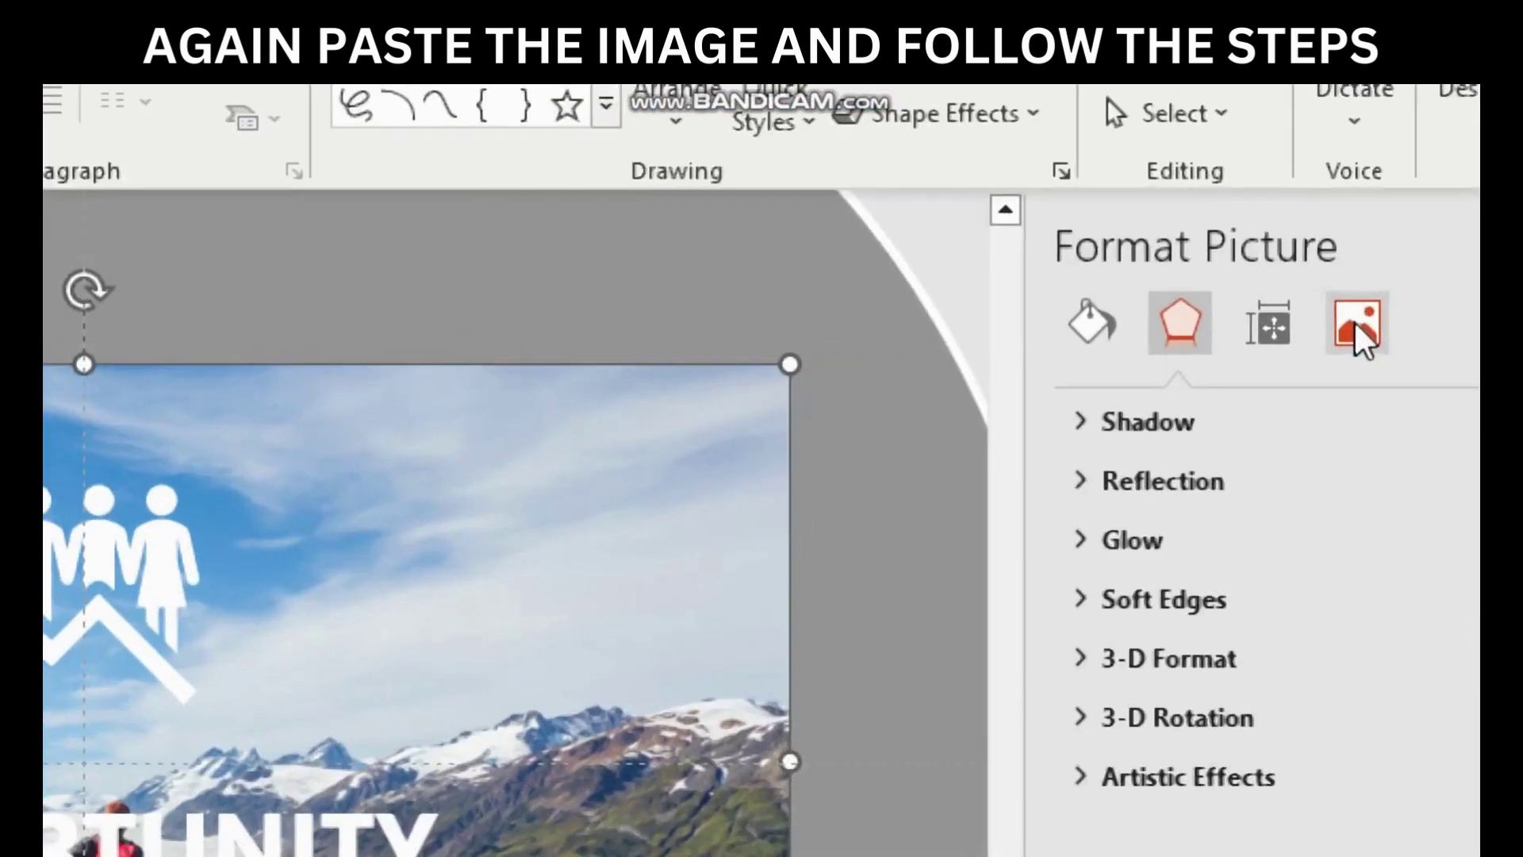
{"action": "left_click", "coordinate": [1351, 323]}
{"action": "left_click", "coordinate": [1214, 422]}
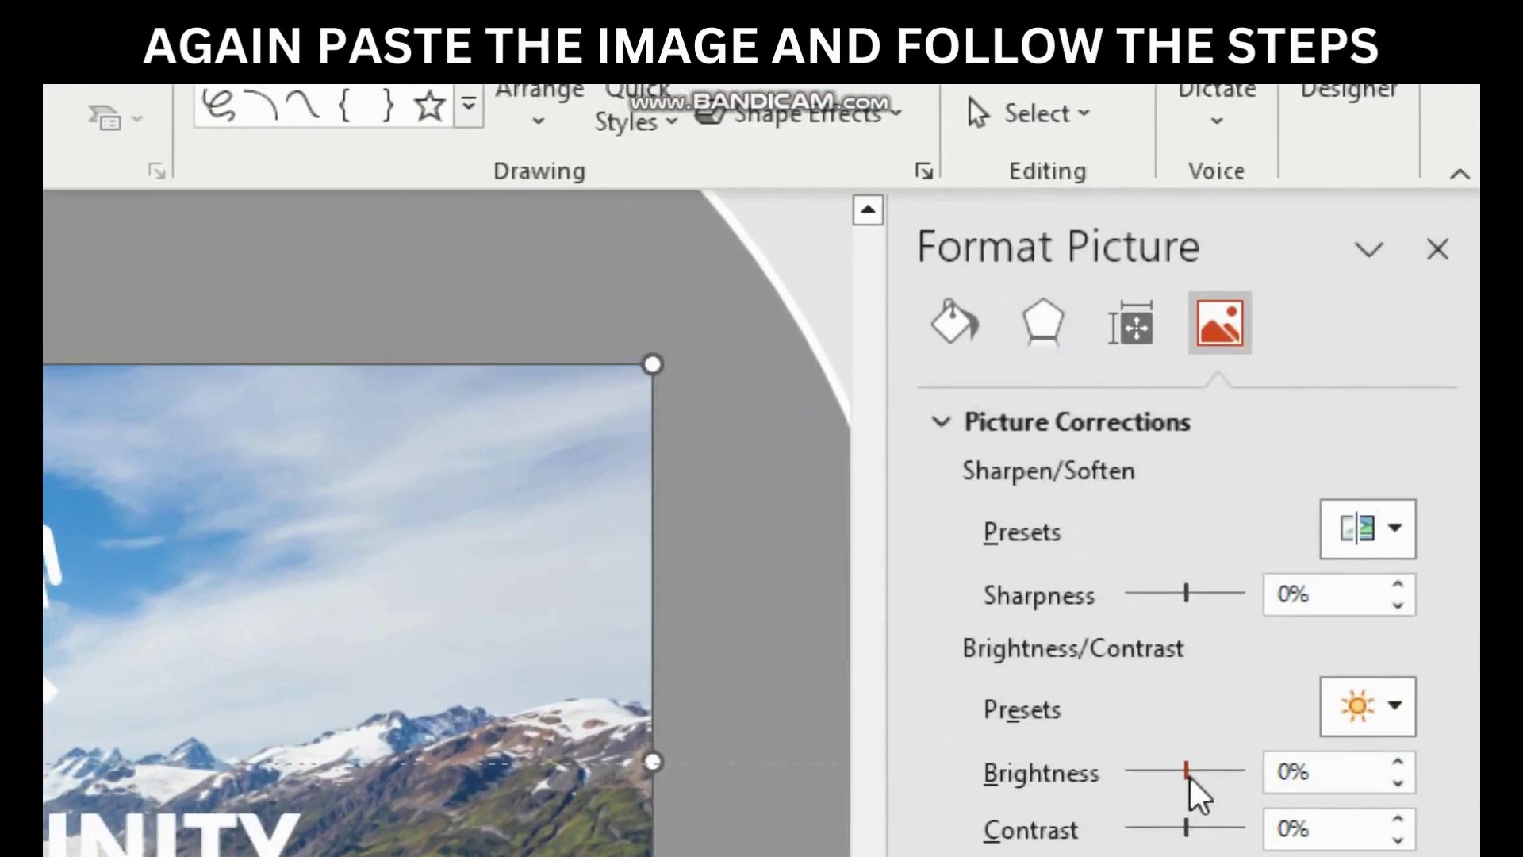
{"action": "left_click_drag", "start_coordinate": [1190, 773], "coordinate": [1152, 774]}
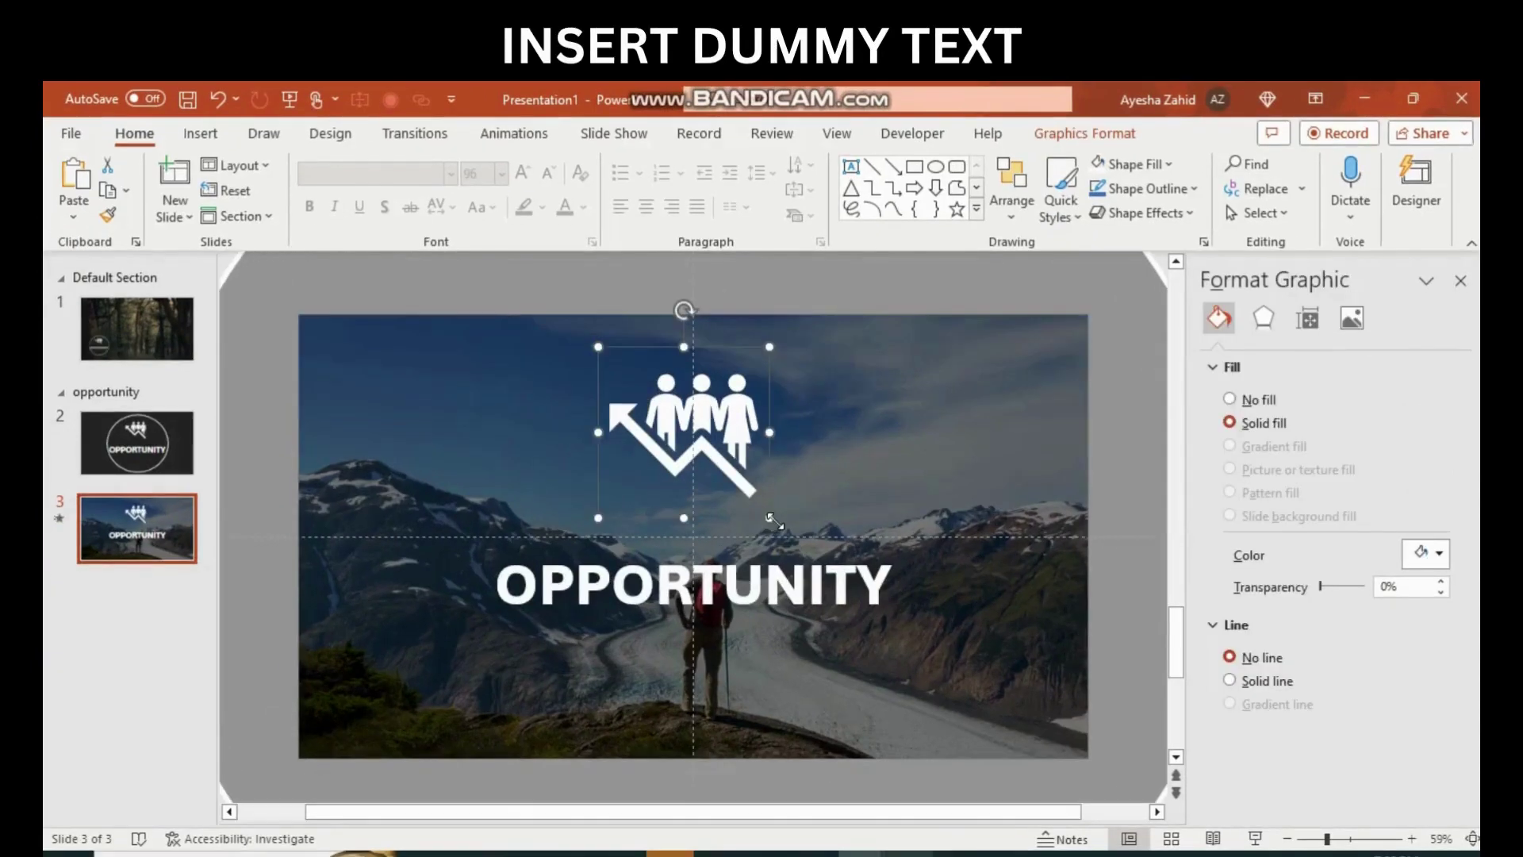
Shrink and raise the icon, move OPPORTUNITY below it, and place a copy underneath.
{"action": "left_click_drag", "start_coordinate": [770, 520], "coordinate": [735, 486]}
{"action": "left_click_drag", "start_coordinate": [683, 434], "coordinate": [680, 389]}
{"action": "left_click", "coordinate": [693, 585]}
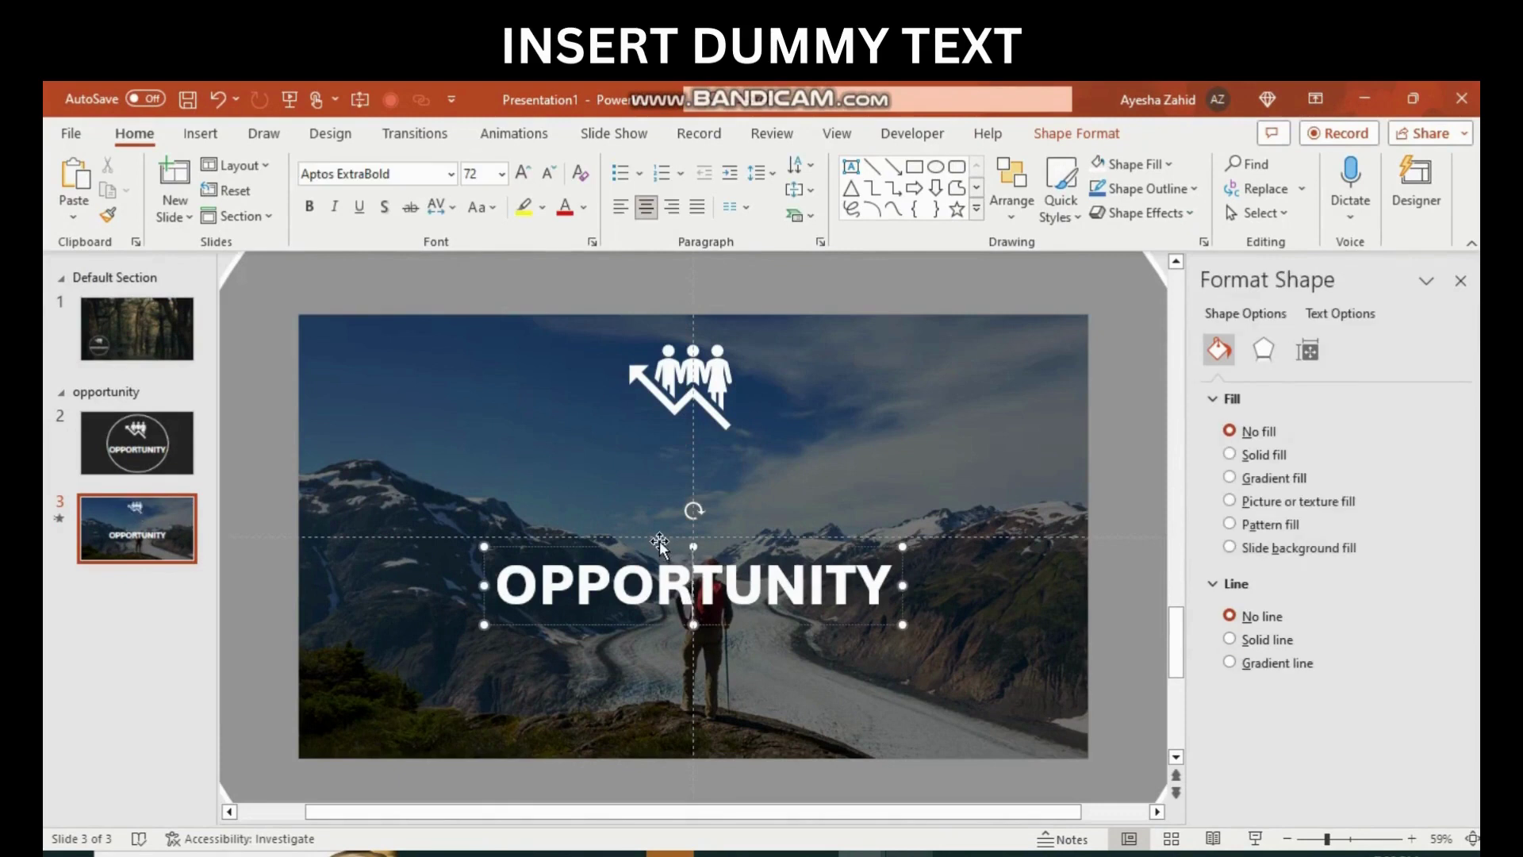
{"action": "left_click_drag", "start_coordinate": [666, 550], "coordinate": [672, 407]}
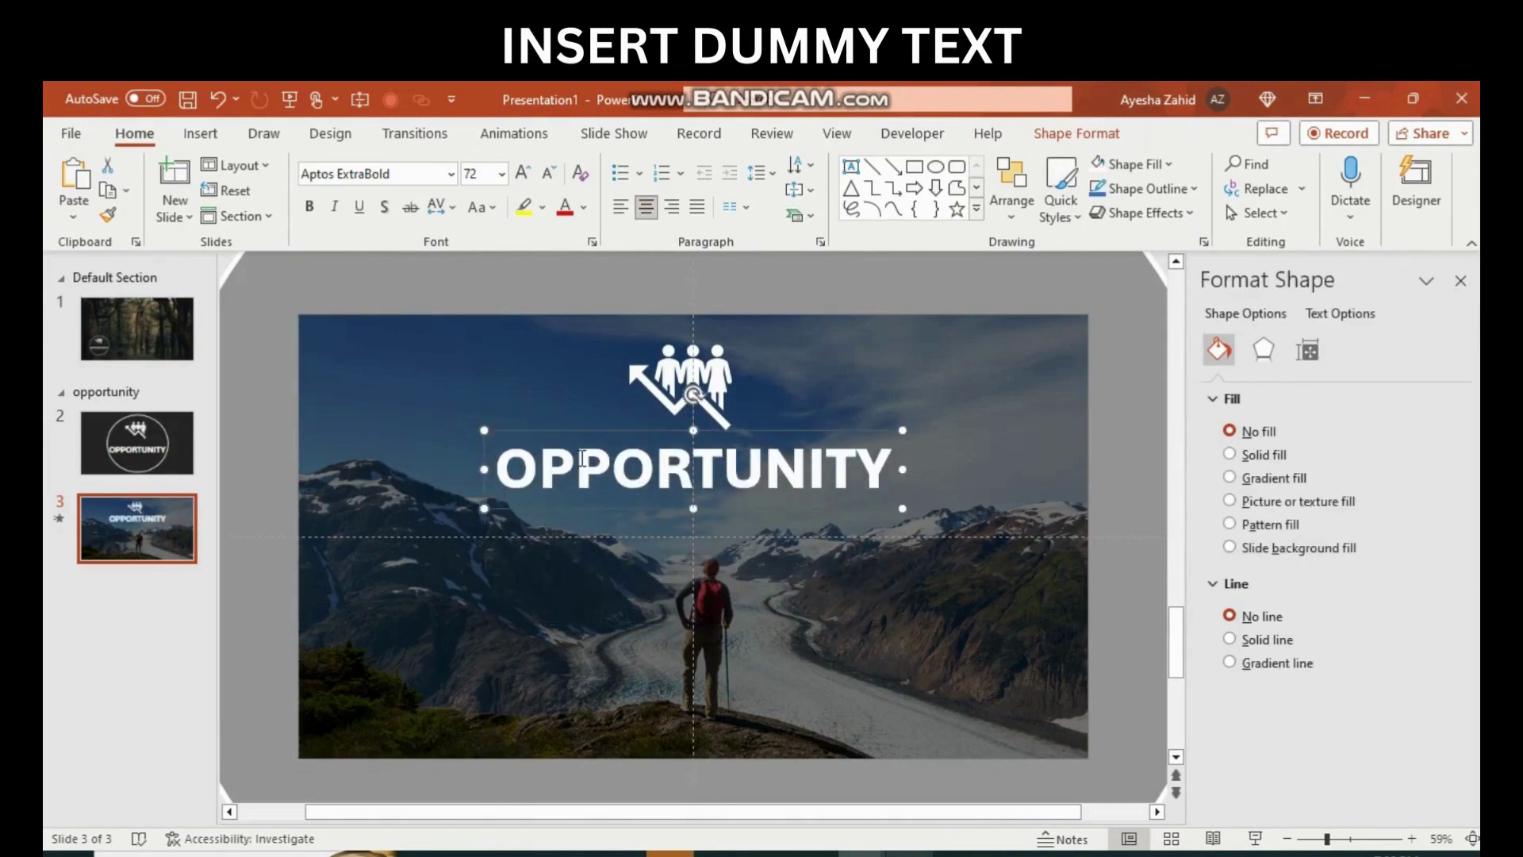
{"action": "left_click_drag", "start_coordinate": [582, 460], "coordinate": [591, 464]}
{"action": "left_click_drag", "start_coordinate": [572, 520], "coordinate": [567, 579]}
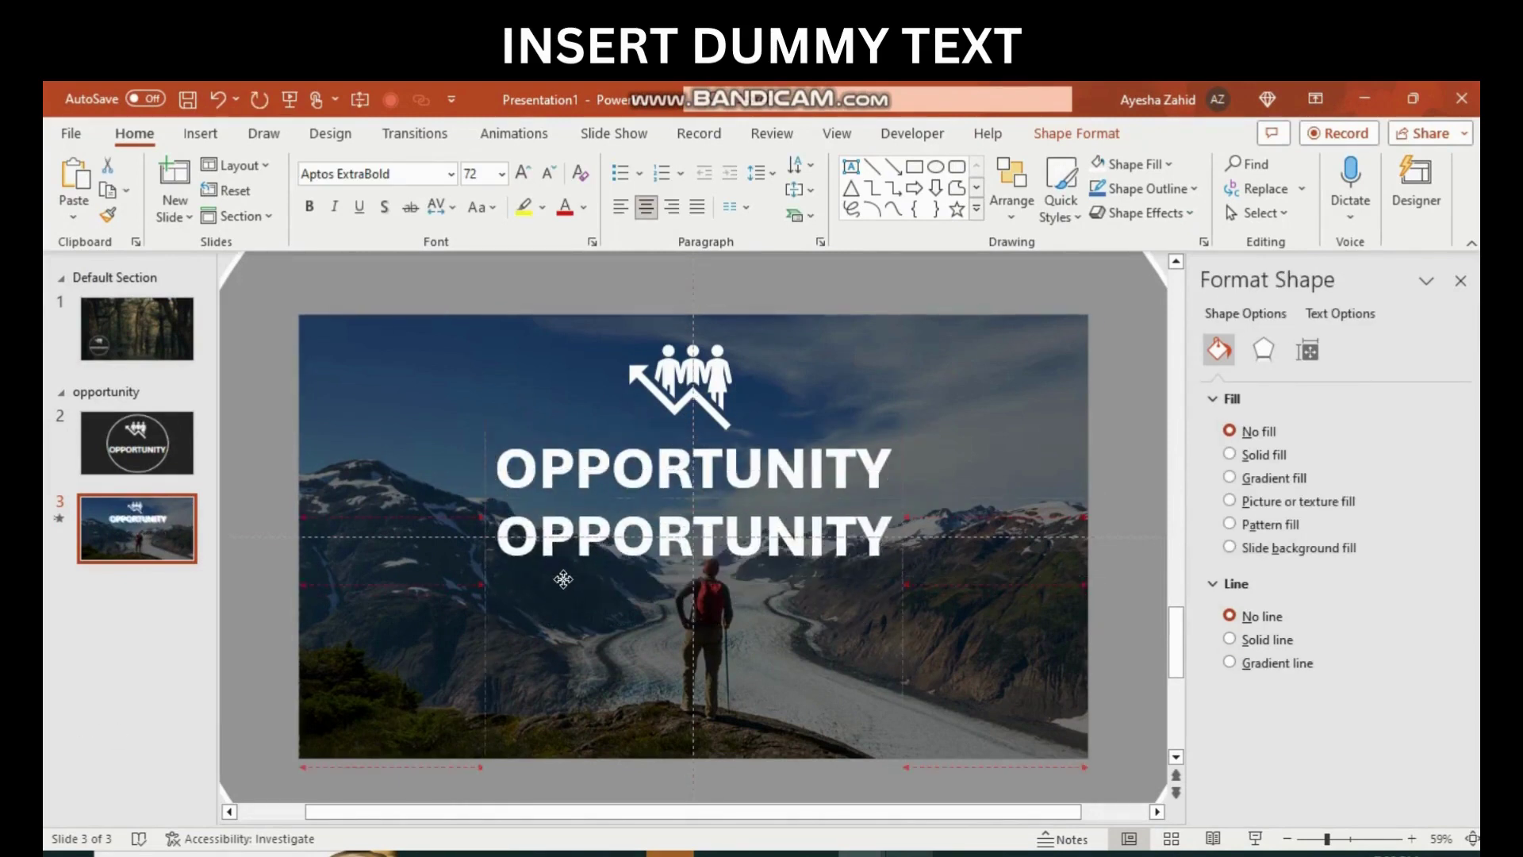
Set the copy to Calibri Light 40, turn it into a =lorem(1) paragraph, and resize it.
{"action": "left_click", "coordinate": [449, 174]}
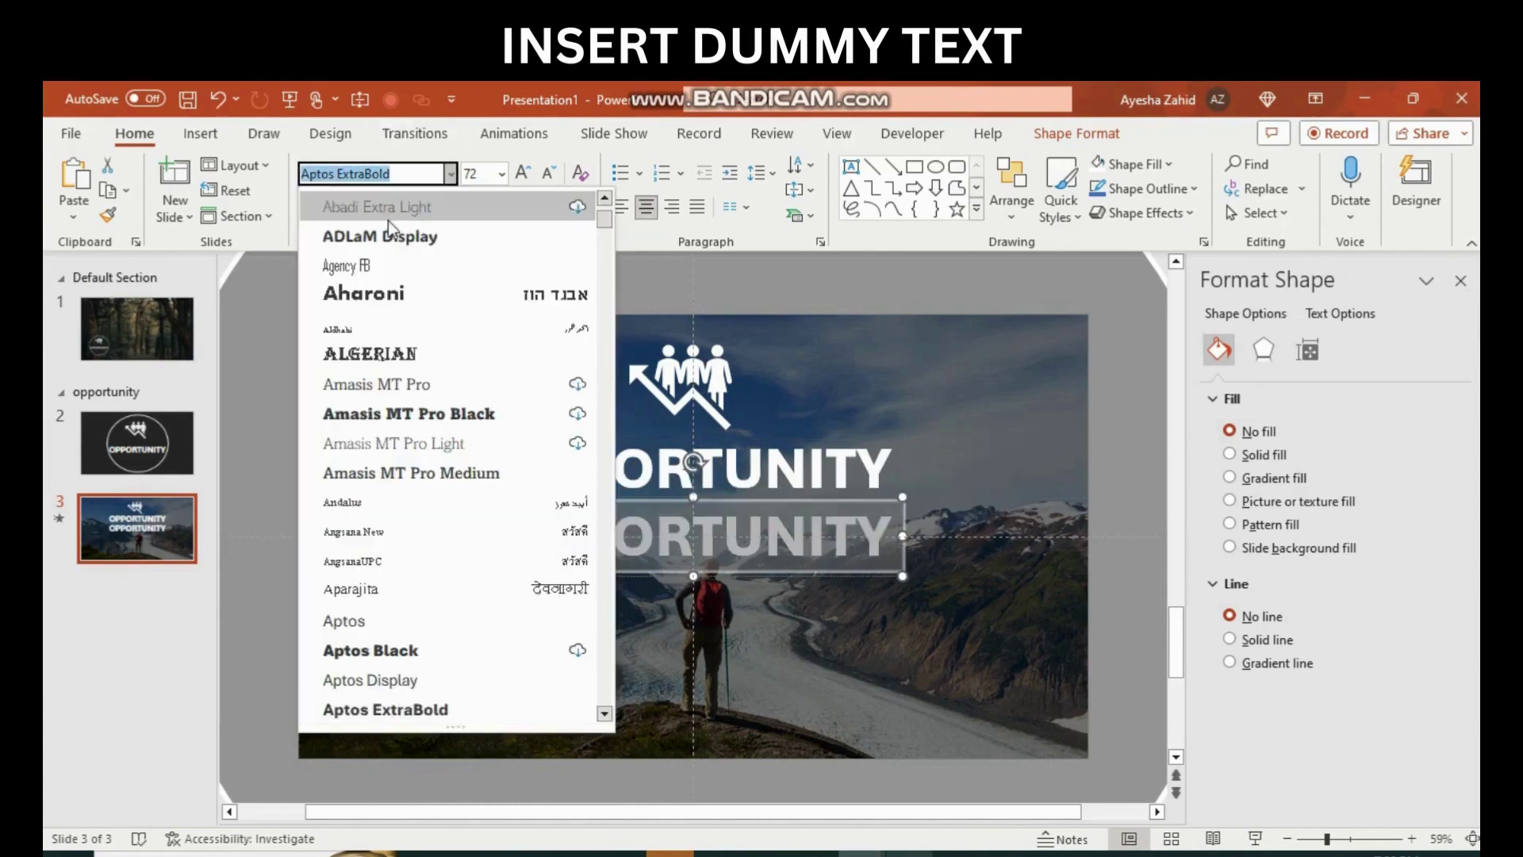
{"action": "scroll", "coordinate": [393, 238], "scroll_direction": "up", "scroll_amount": 3}
{"action": "left_click", "coordinate": [365, 234]}
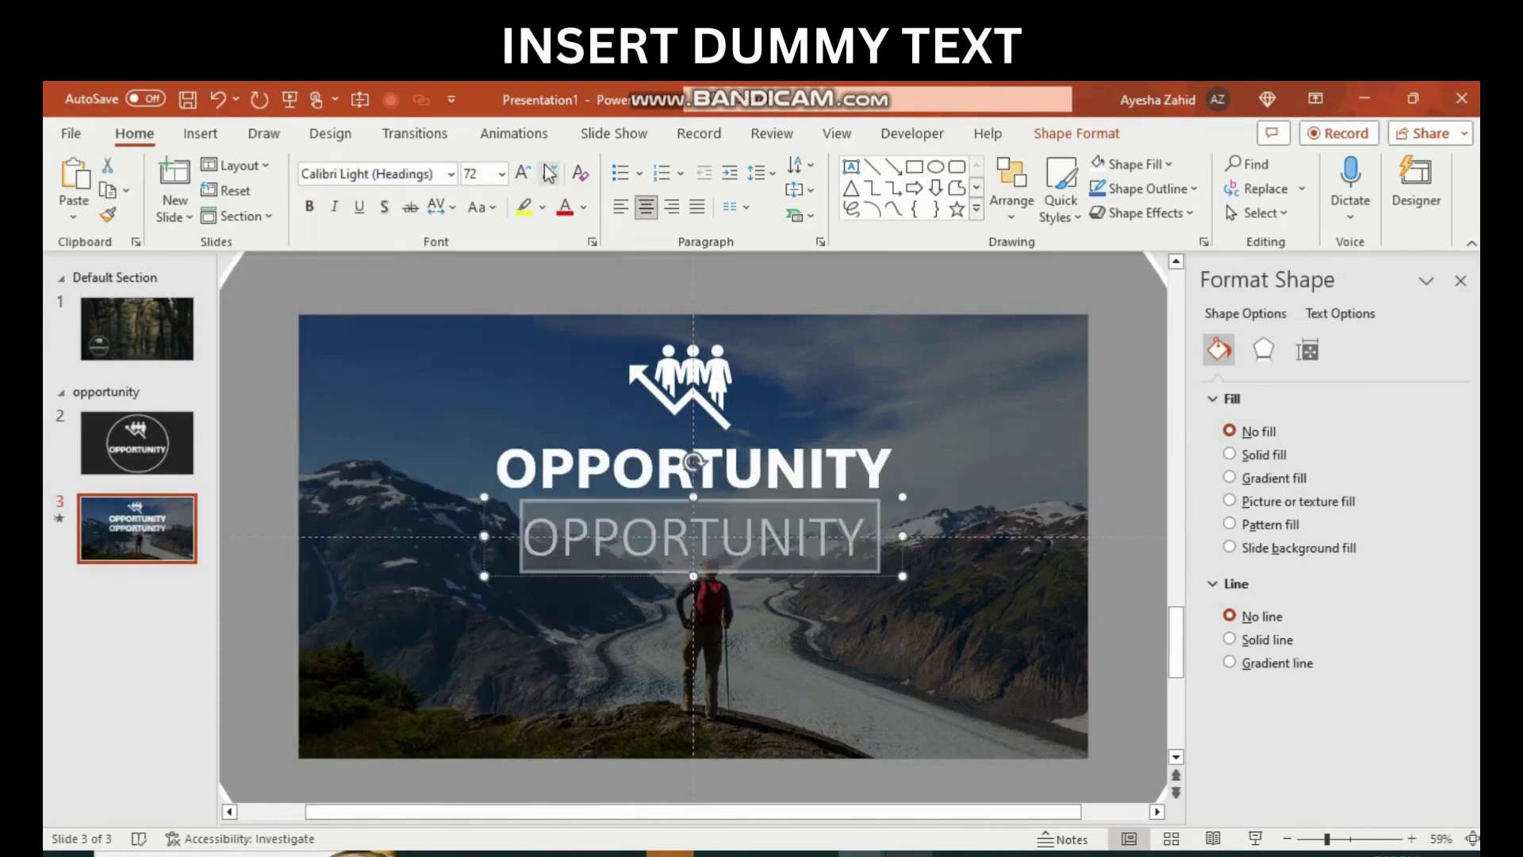
{"action": "left_click", "coordinate": [548, 173]}
{"action": "type", "text": "=LOREM(1"}
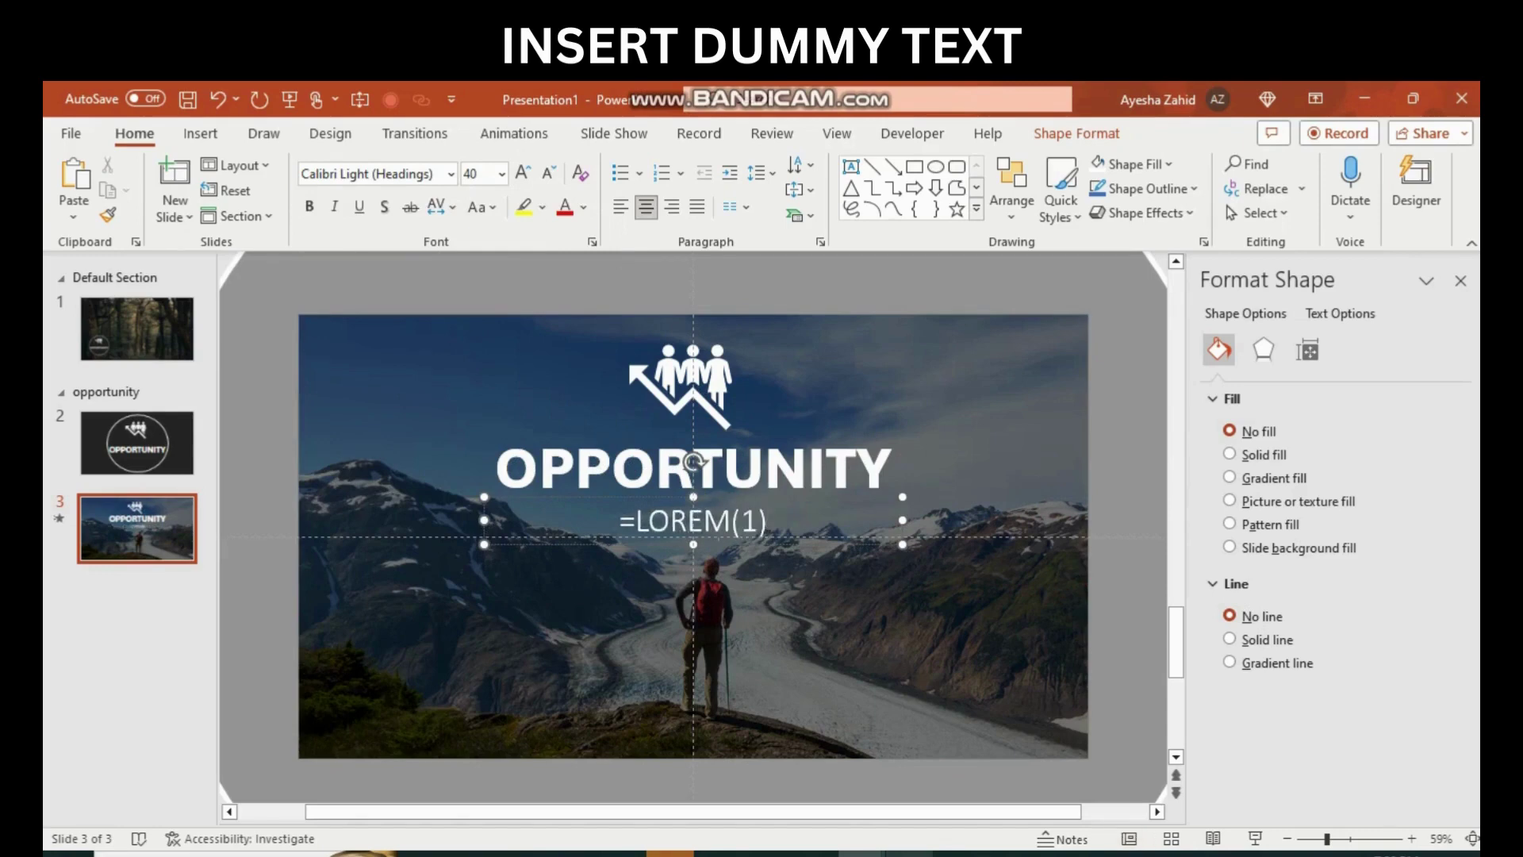
{"action": "key", "text": "Return"}
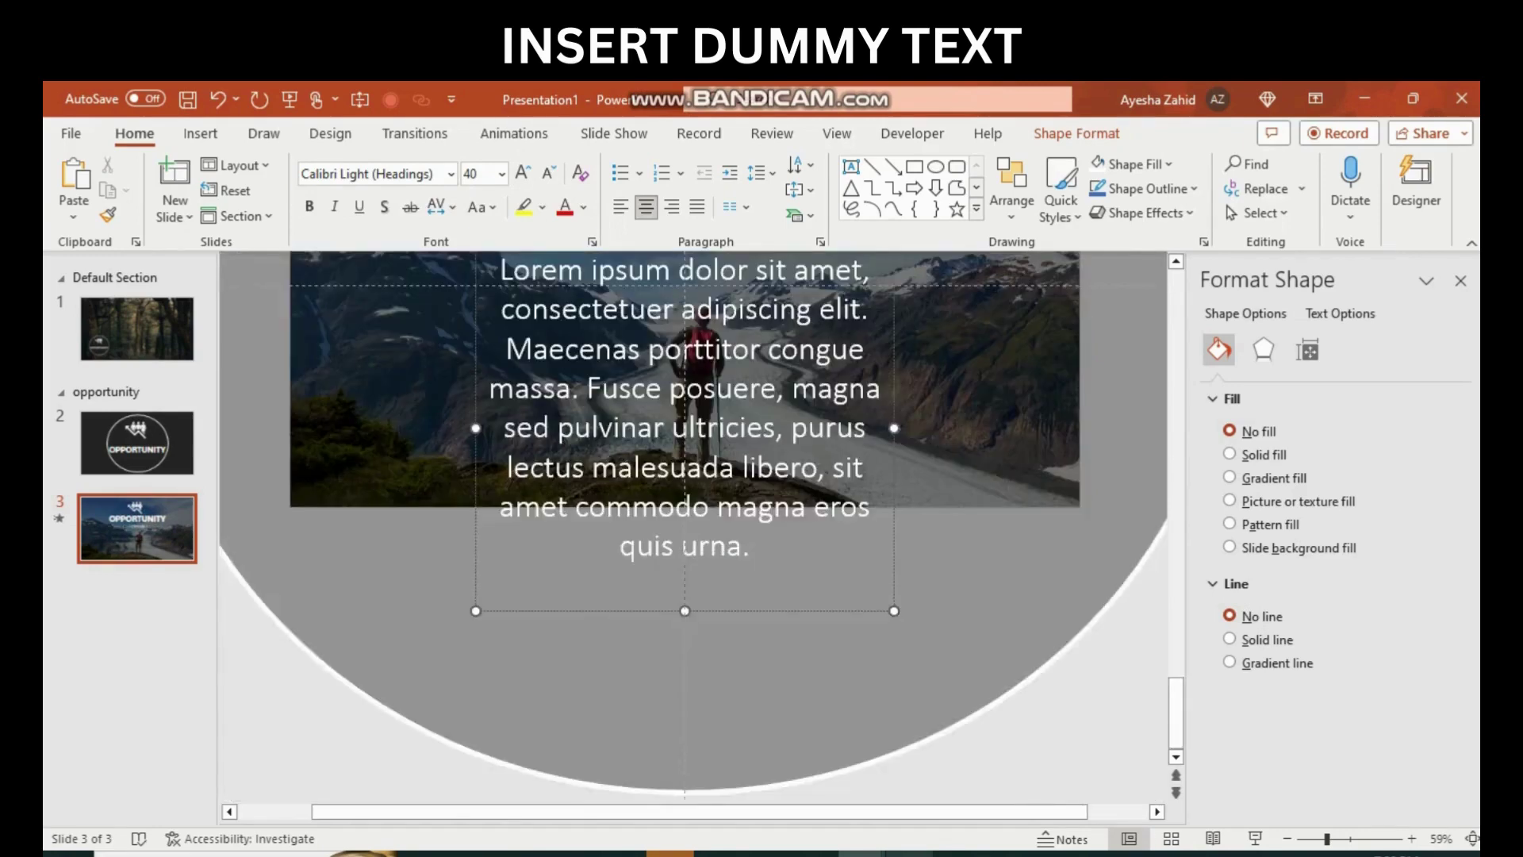
{"action": "left_click_drag", "start_coordinate": [894, 529], "coordinate": [1129, 511]}
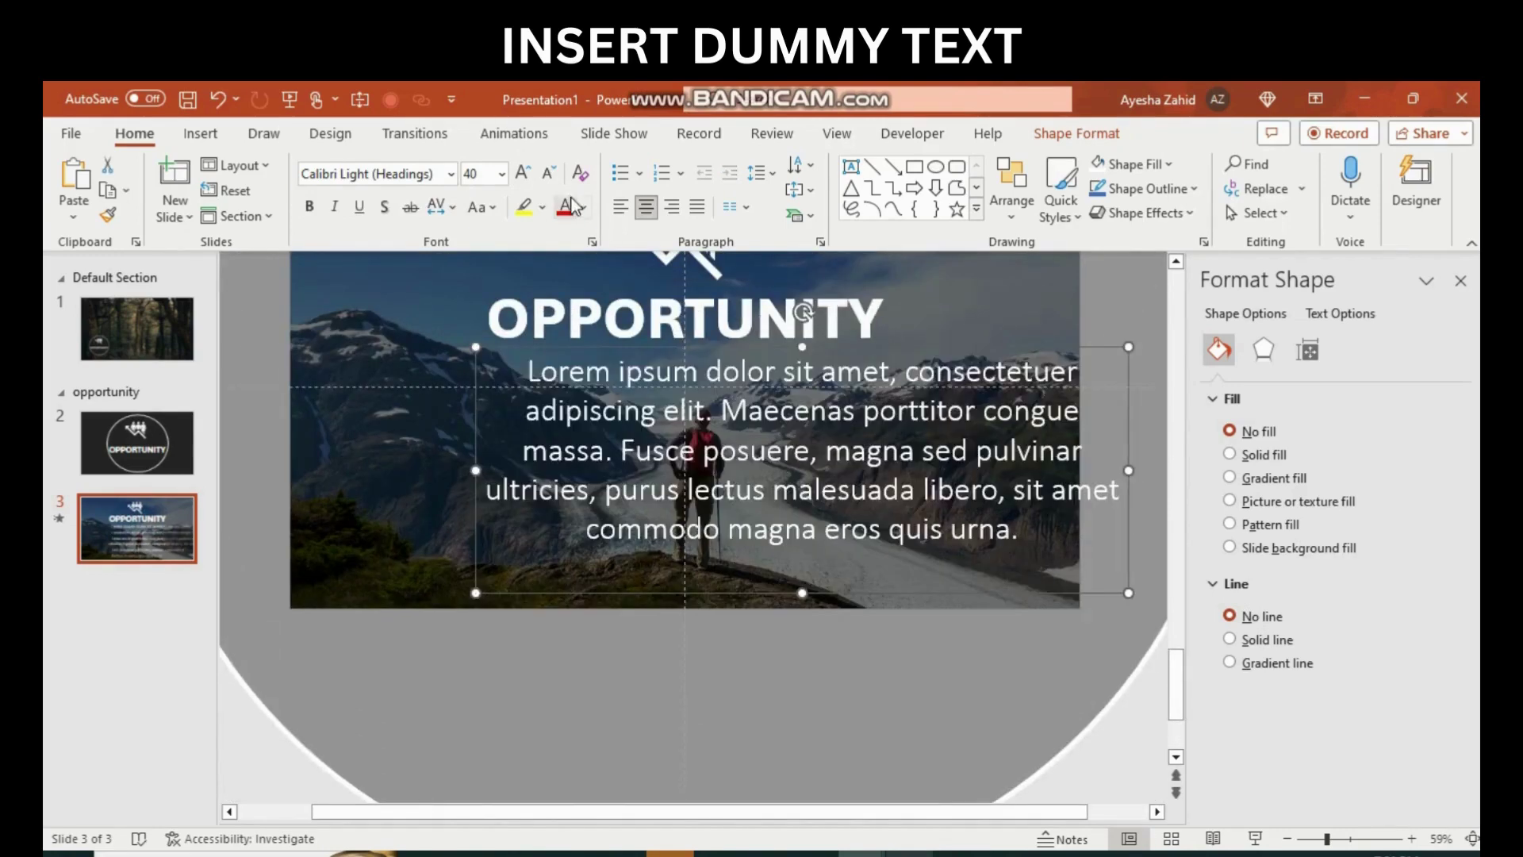
{"action": "left_click", "coordinate": [547, 173]}
{"action": "left_click_drag", "start_coordinate": [742, 518], "coordinate": [596, 725]}
{"action": "scroll", "coordinate": [680, 522], "scroll_direction": "up", "scroll_amount": 3}
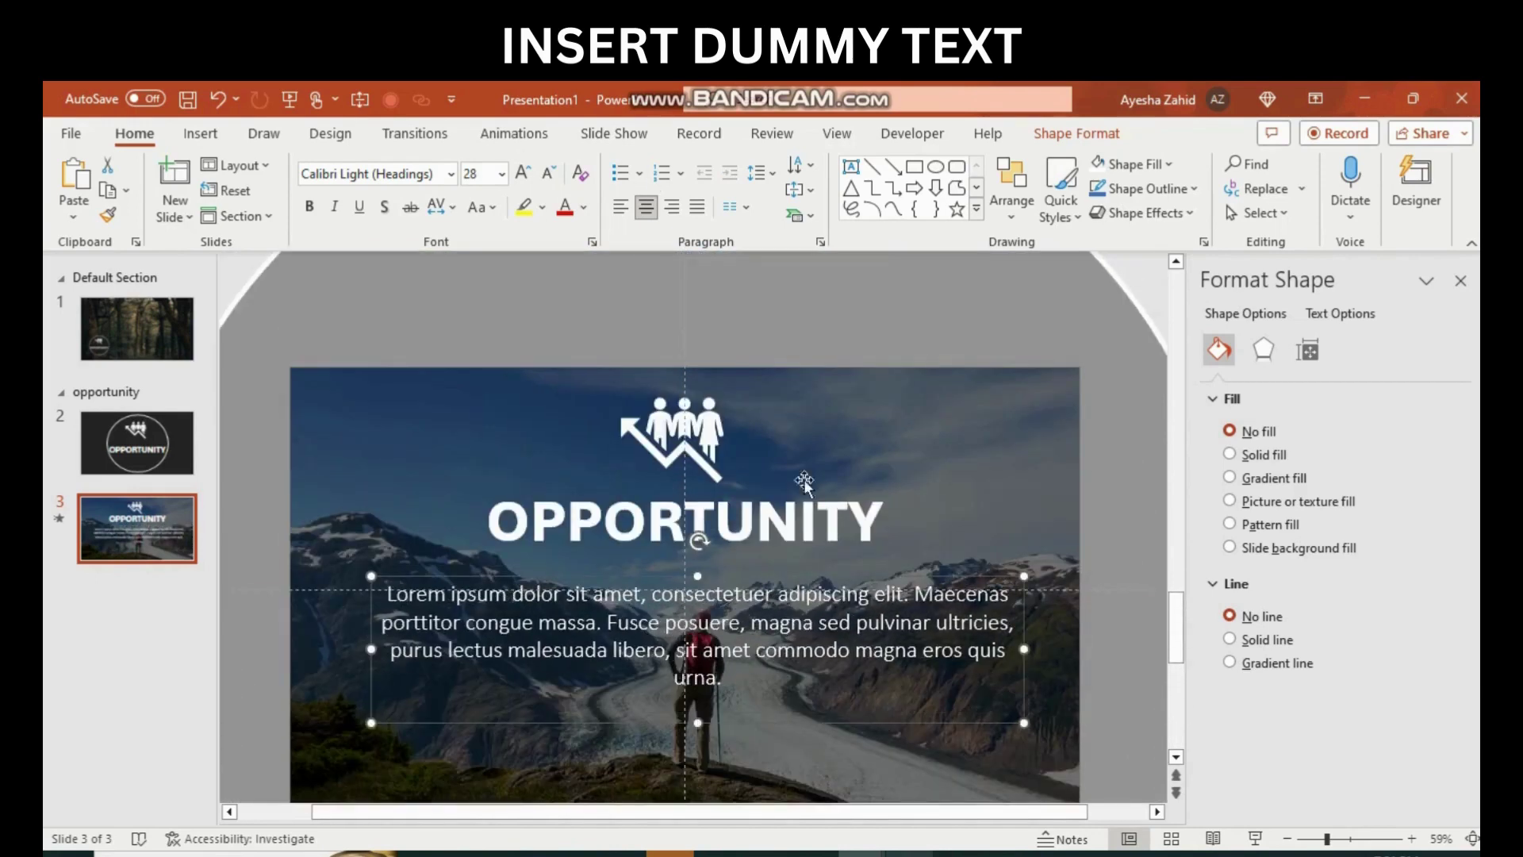
{"action": "left_click_drag", "start_coordinate": [1025, 649], "coordinate": [981, 651]}
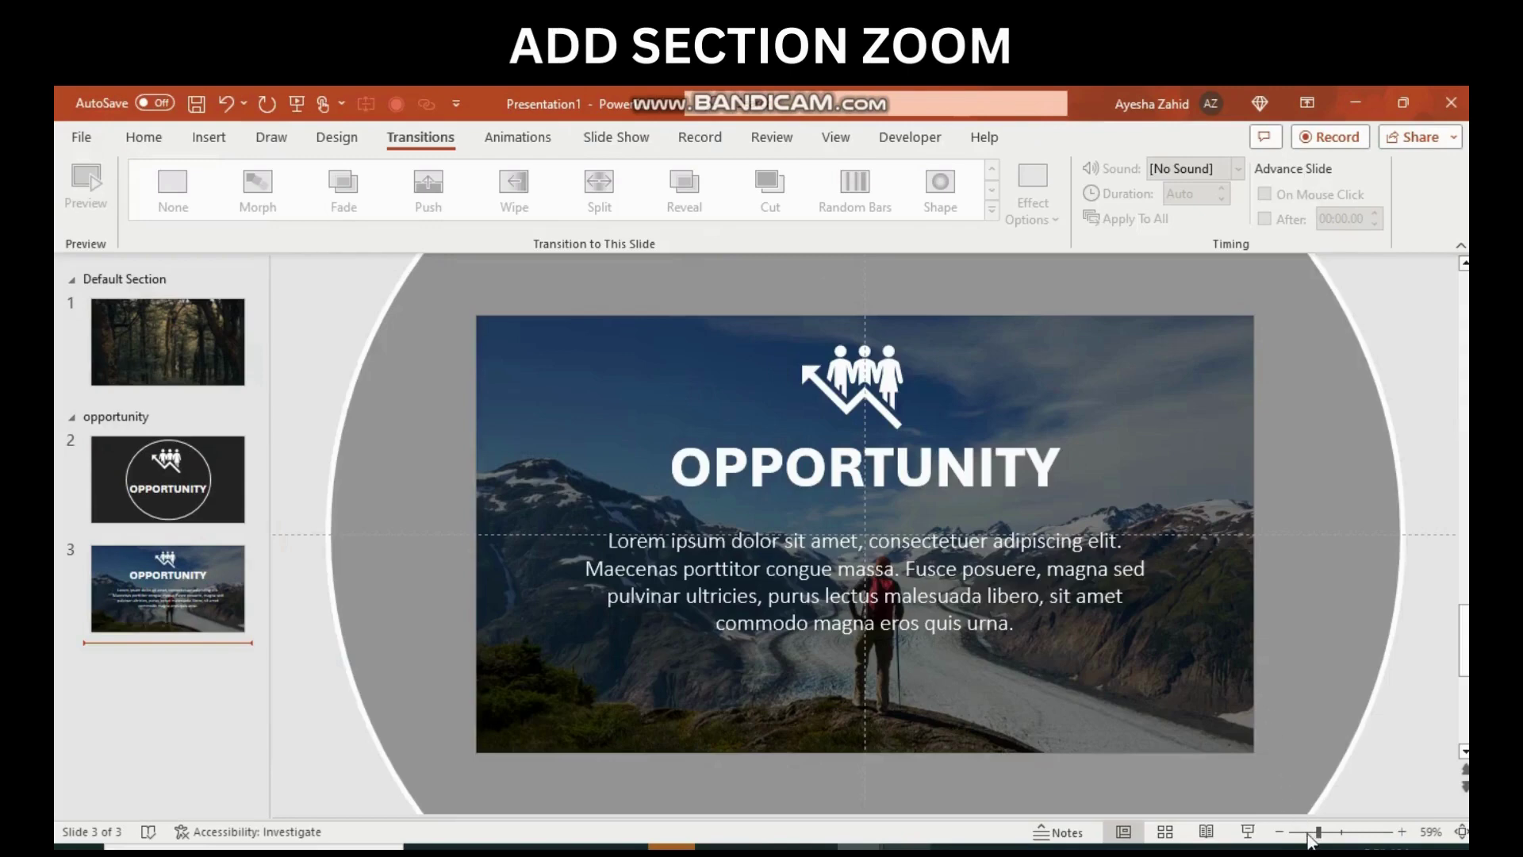
{"action": "left_click", "coordinate": [1308, 832]}
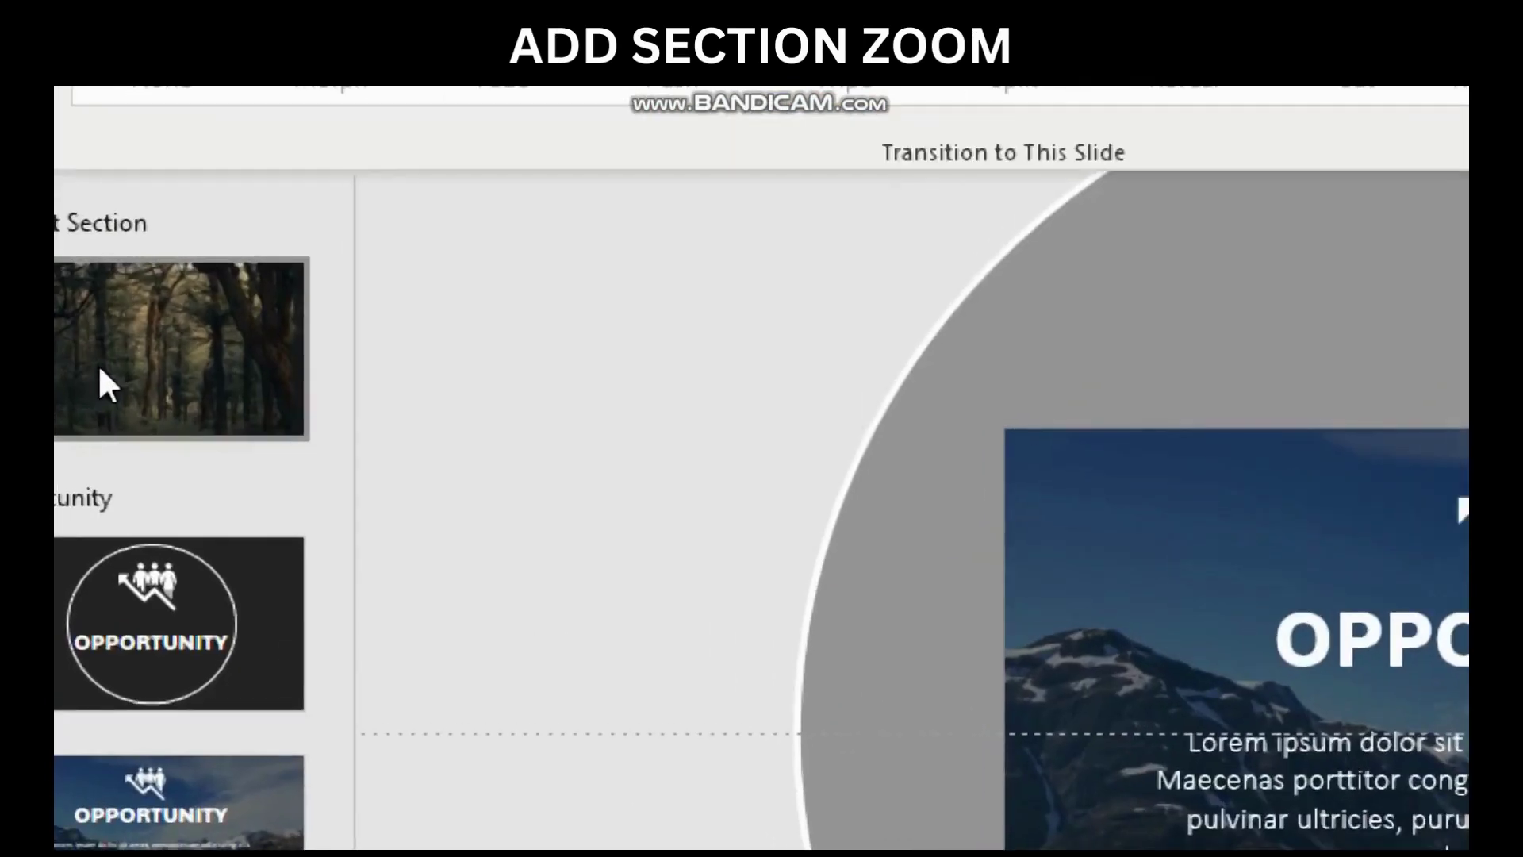
Insert a Section Zoom to 'Section 2: opportunity' on the forest title slide.
{"action": "left_click", "coordinate": [141, 349]}
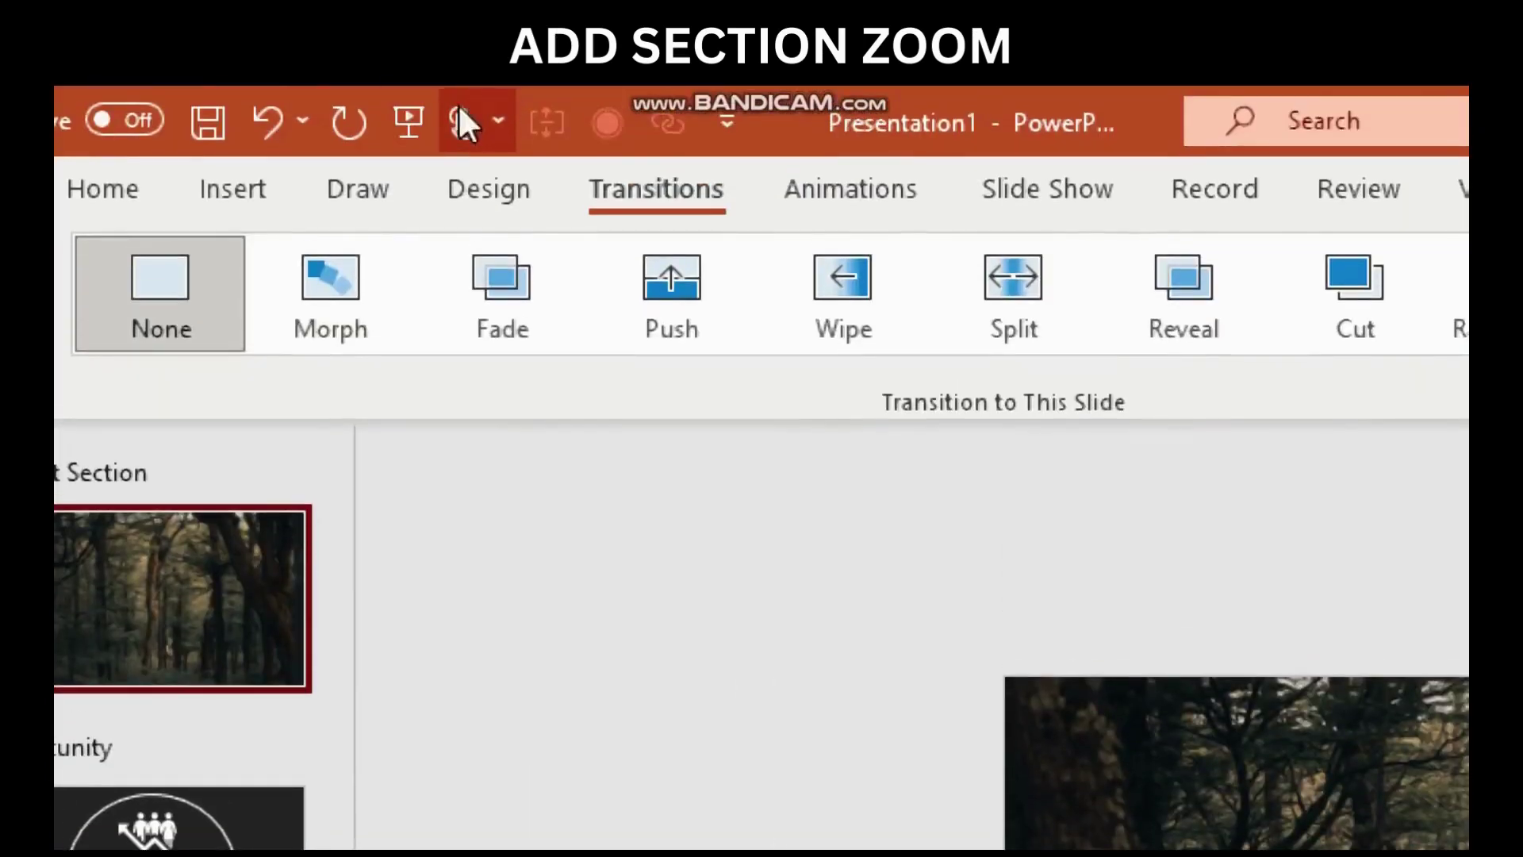
{"action": "left_click", "coordinate": [373, 193]}
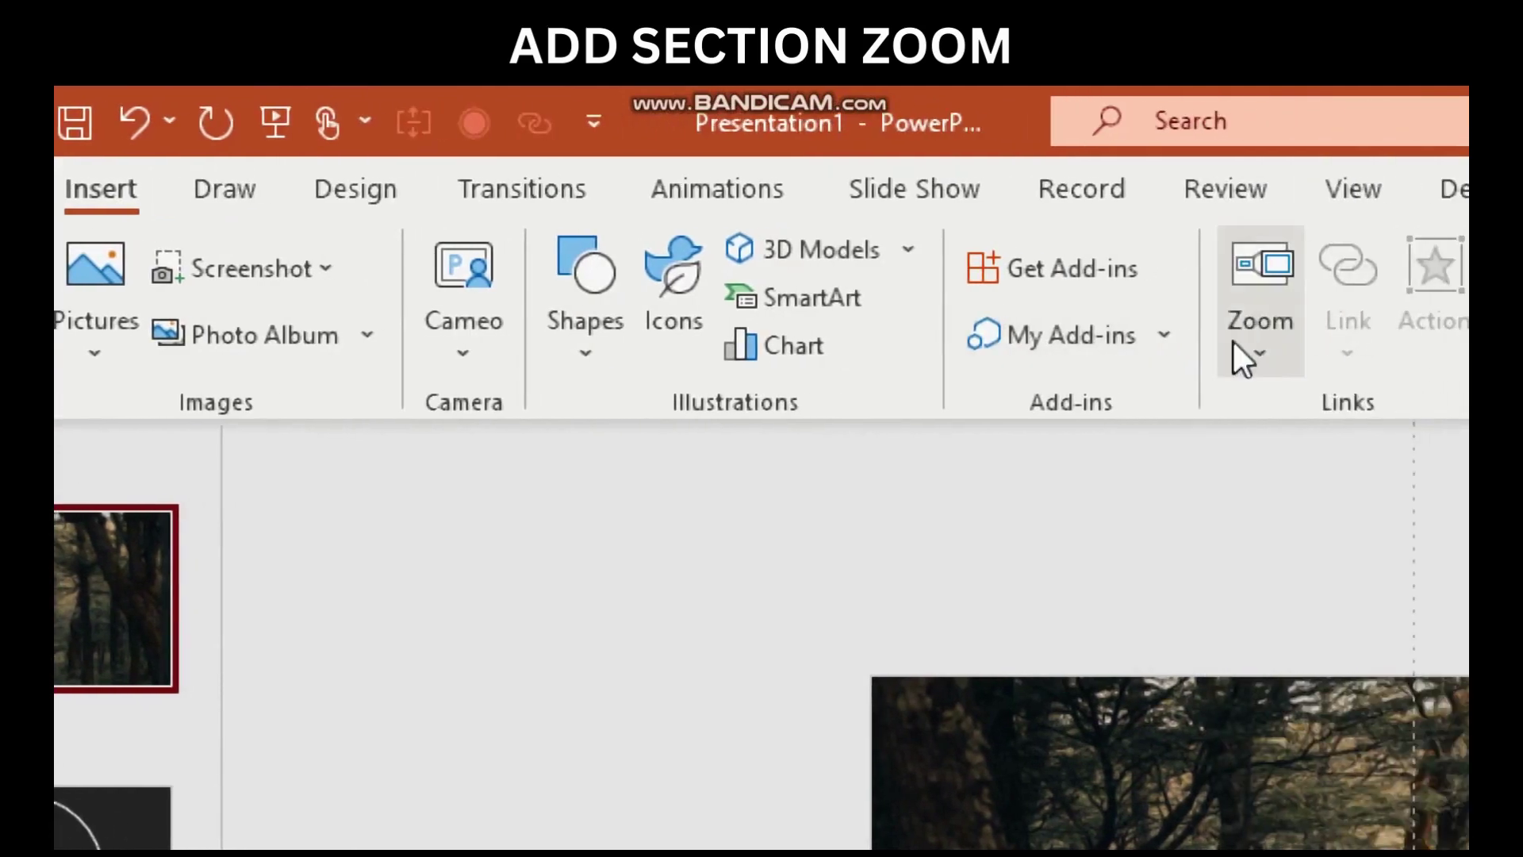
{"action": "left_click", "coordinate": [1330, 333]}
{"action": "left_click", "coordinate": [1068, 476]}
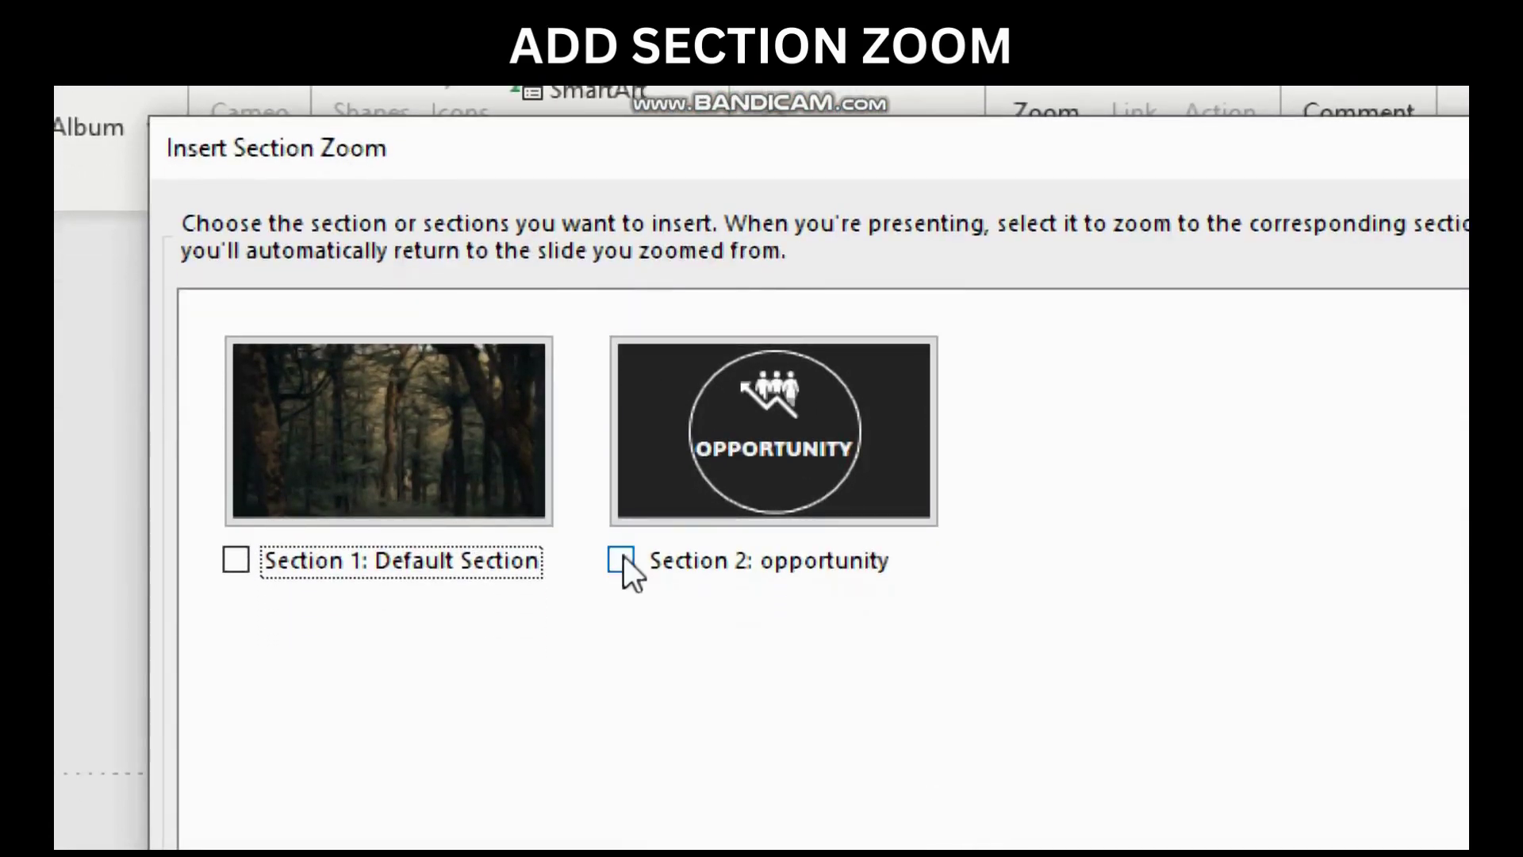
{"action": "left_click", "coordinate": [621, 559]}
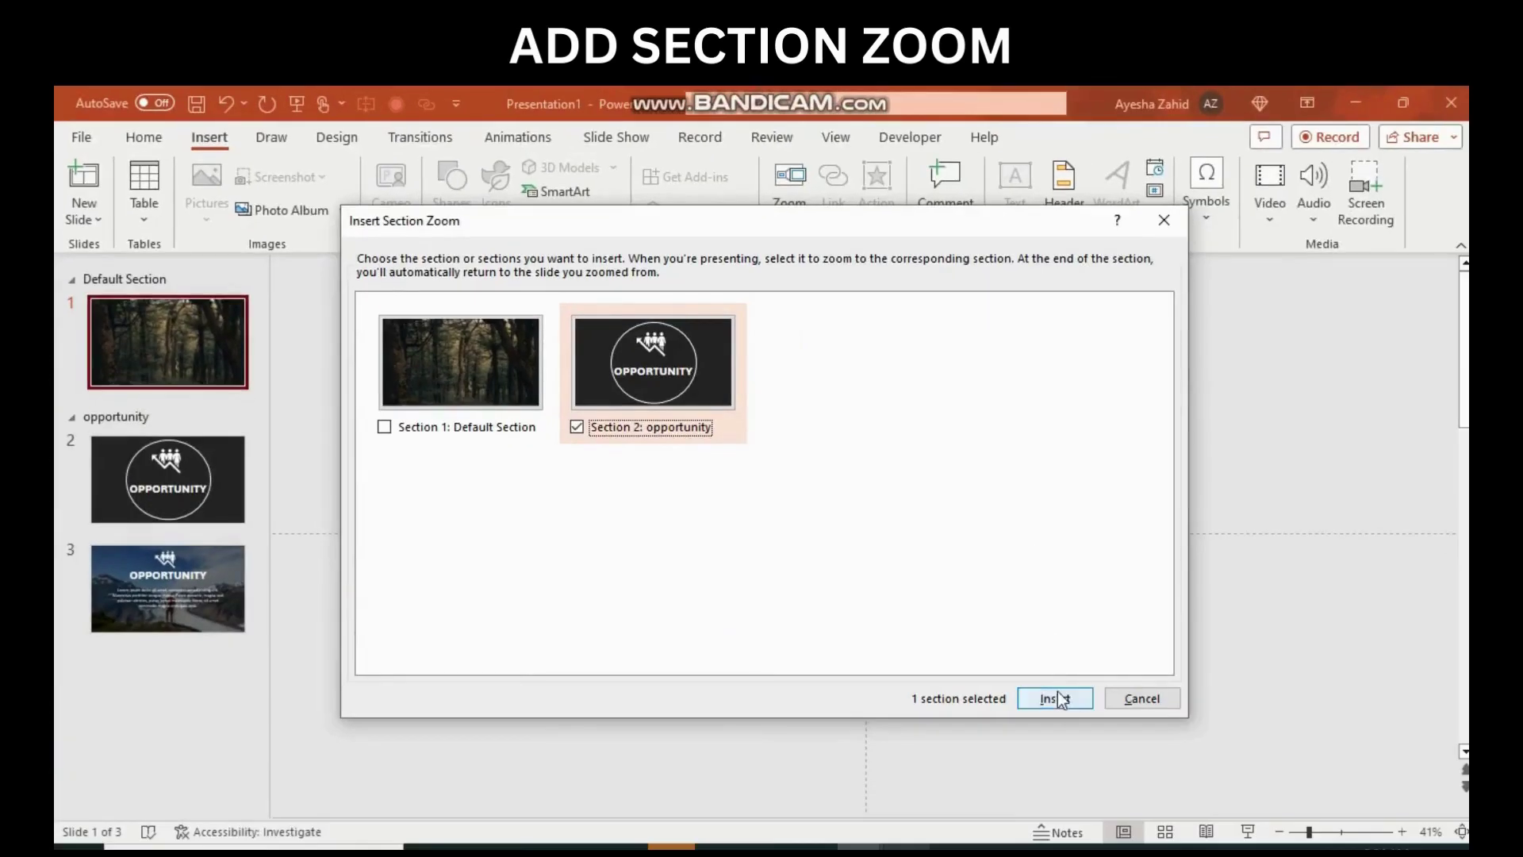
{"action": "left_click", "coordinate": [1059, 698]}
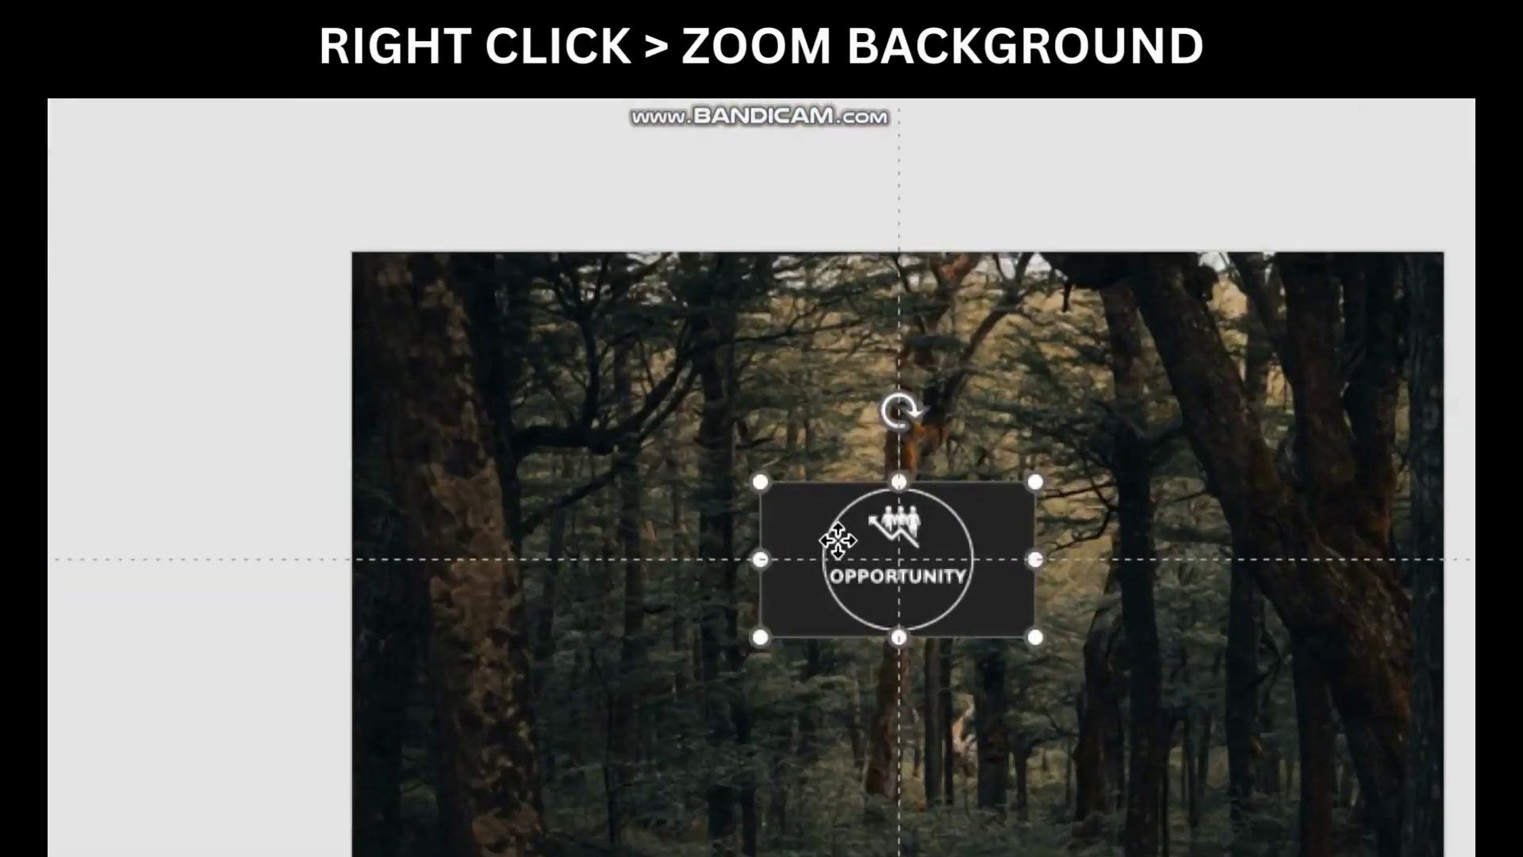
Remove the opportunity zoom's background so it becomes transparent.
{"action": "right_click", "coordinate": [838, 540]}
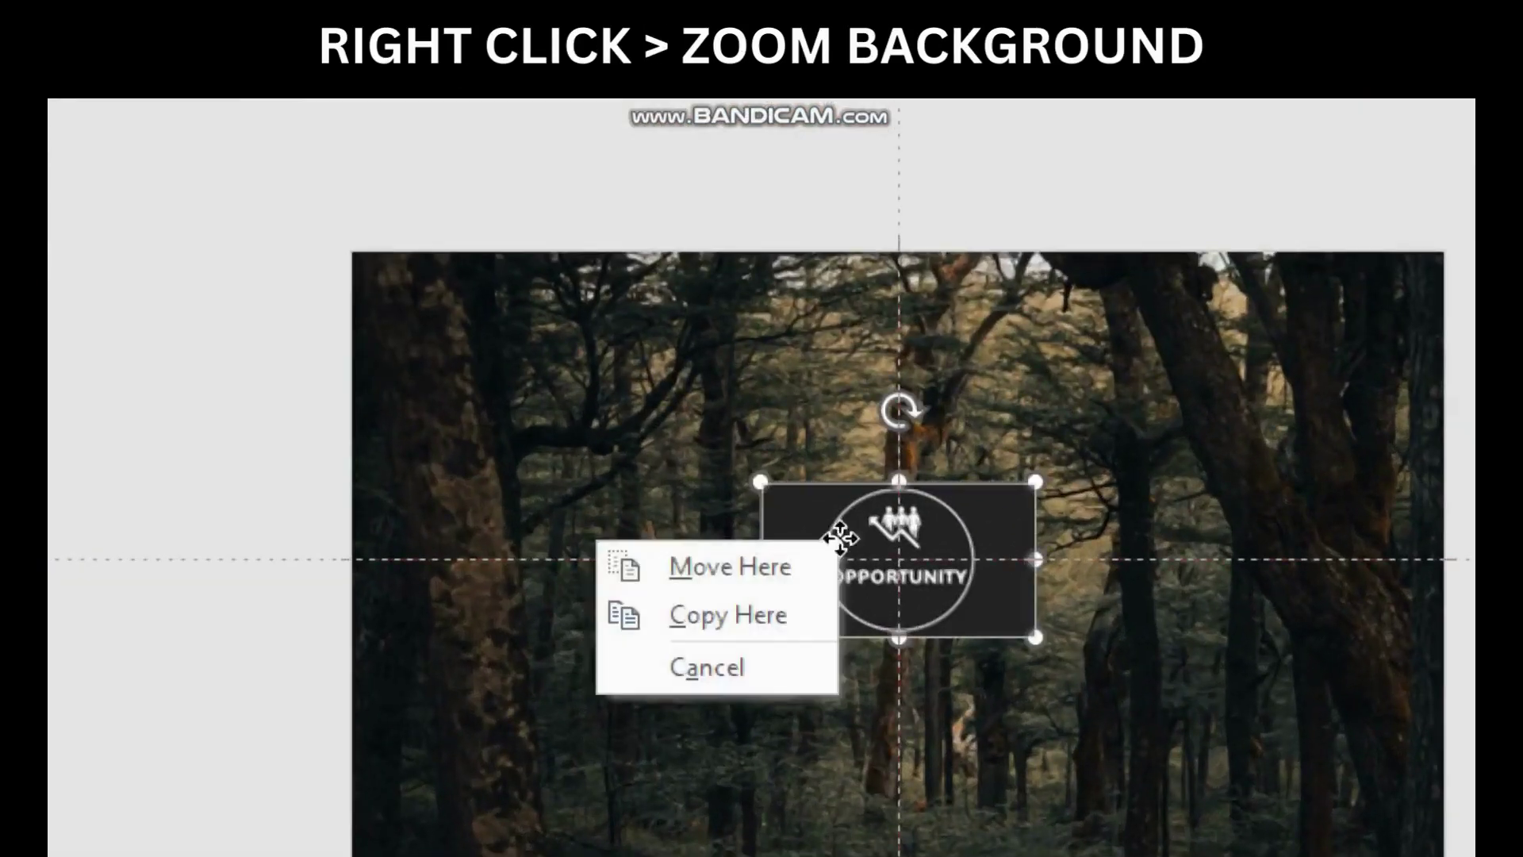
{"action": "right_click", "coordinate": [984, 585]}
{"action": "left_click", "coordinate": [1151, 585]}
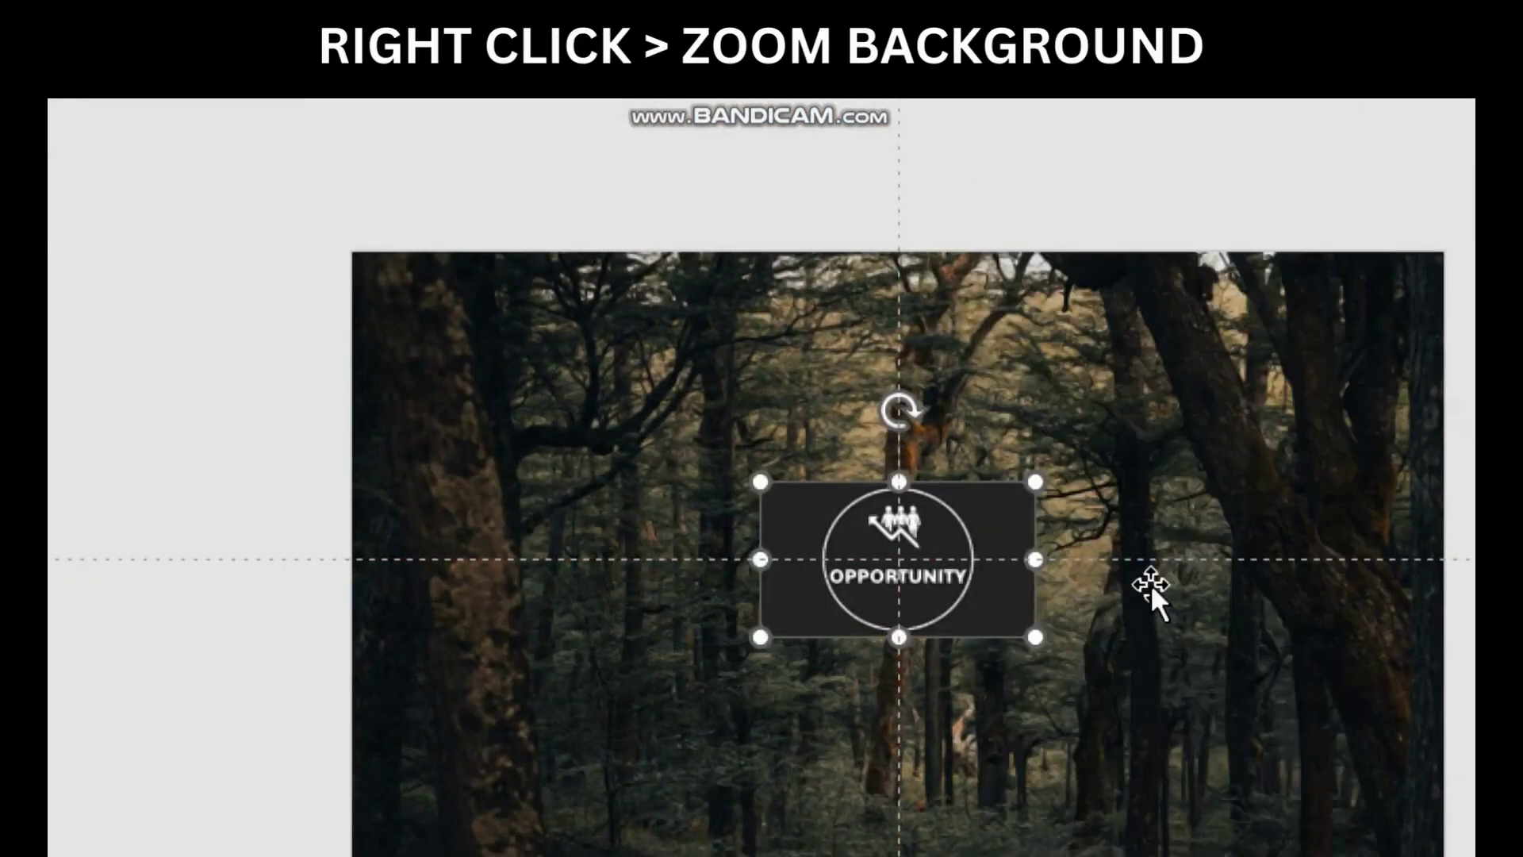
Move the opportunity zoom to the slide's lower-left corner and enlarge it.
{"action": "mouse_move", "coordinate": [918, 600]}
{"action": "left_mouse_down"}
{"action": "mouse_move", "coordinate": [765, 681]}
{"action": "mouse_move", "coordinate": [532, 750]}
{"action": "left_mouse_up"}
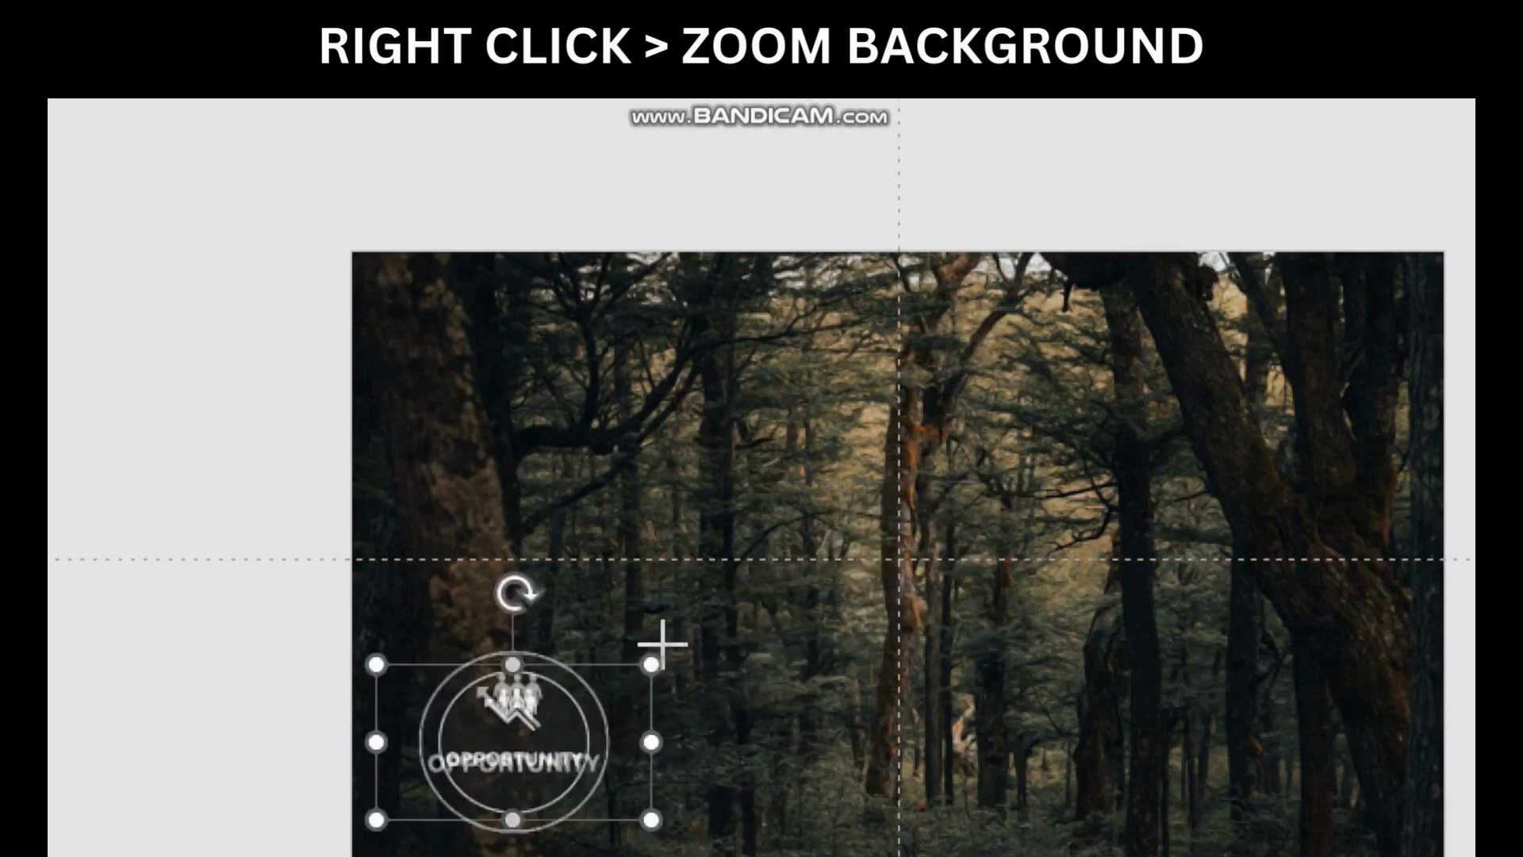
{"action": "left_click_drag", "start_coordinate": [650, 663], "coordinate": [684, 631]}
{"action": "left_click", "coordinate": [111, 612]}
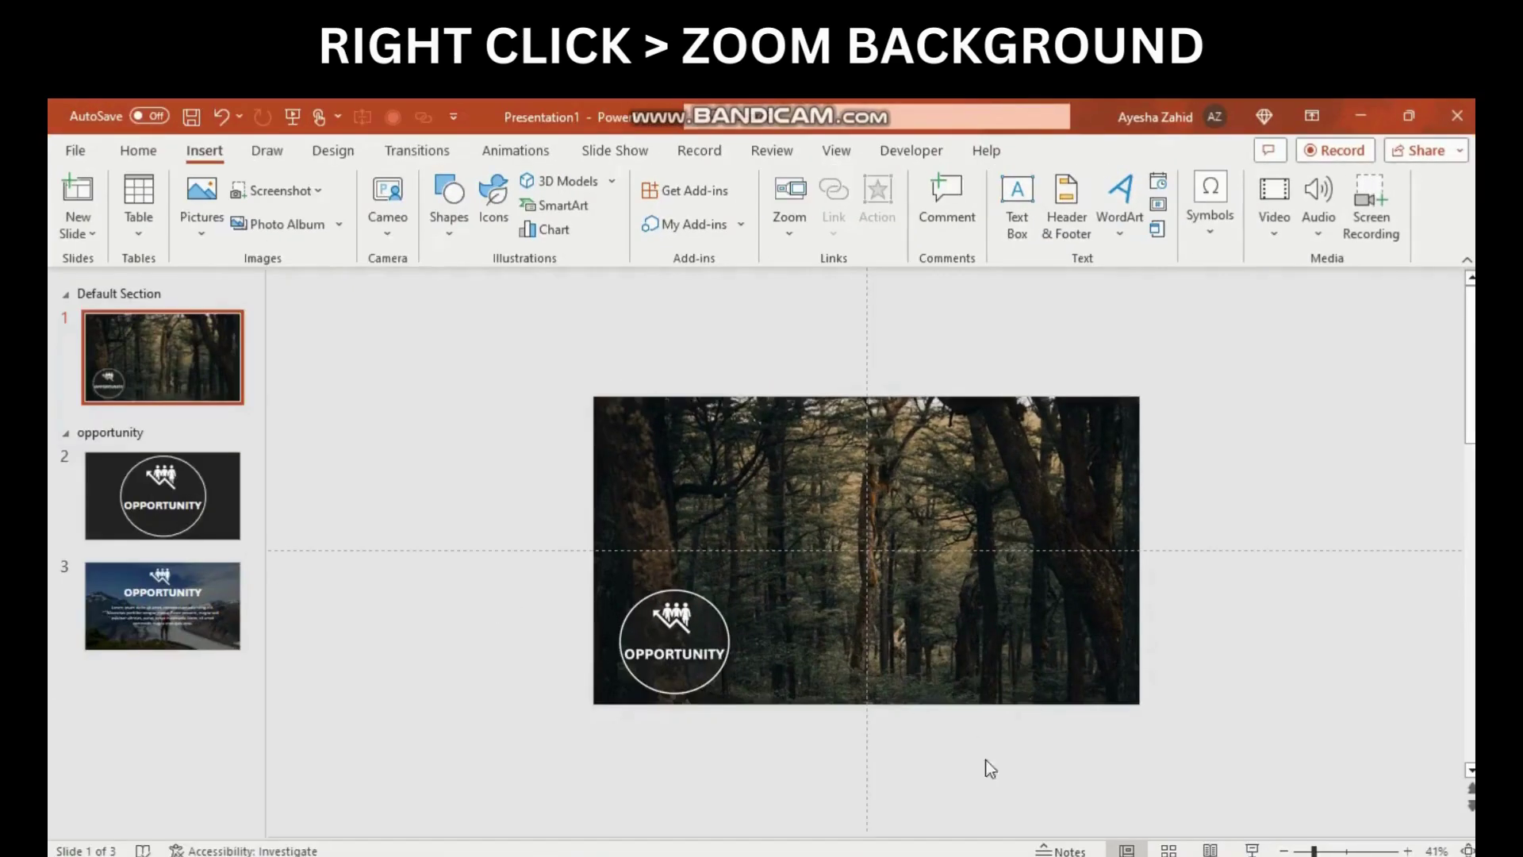
Duplicate slides 2 and 3 with Ctrl+D.
{"action": "left_click", "coordinate": [131, 500]}
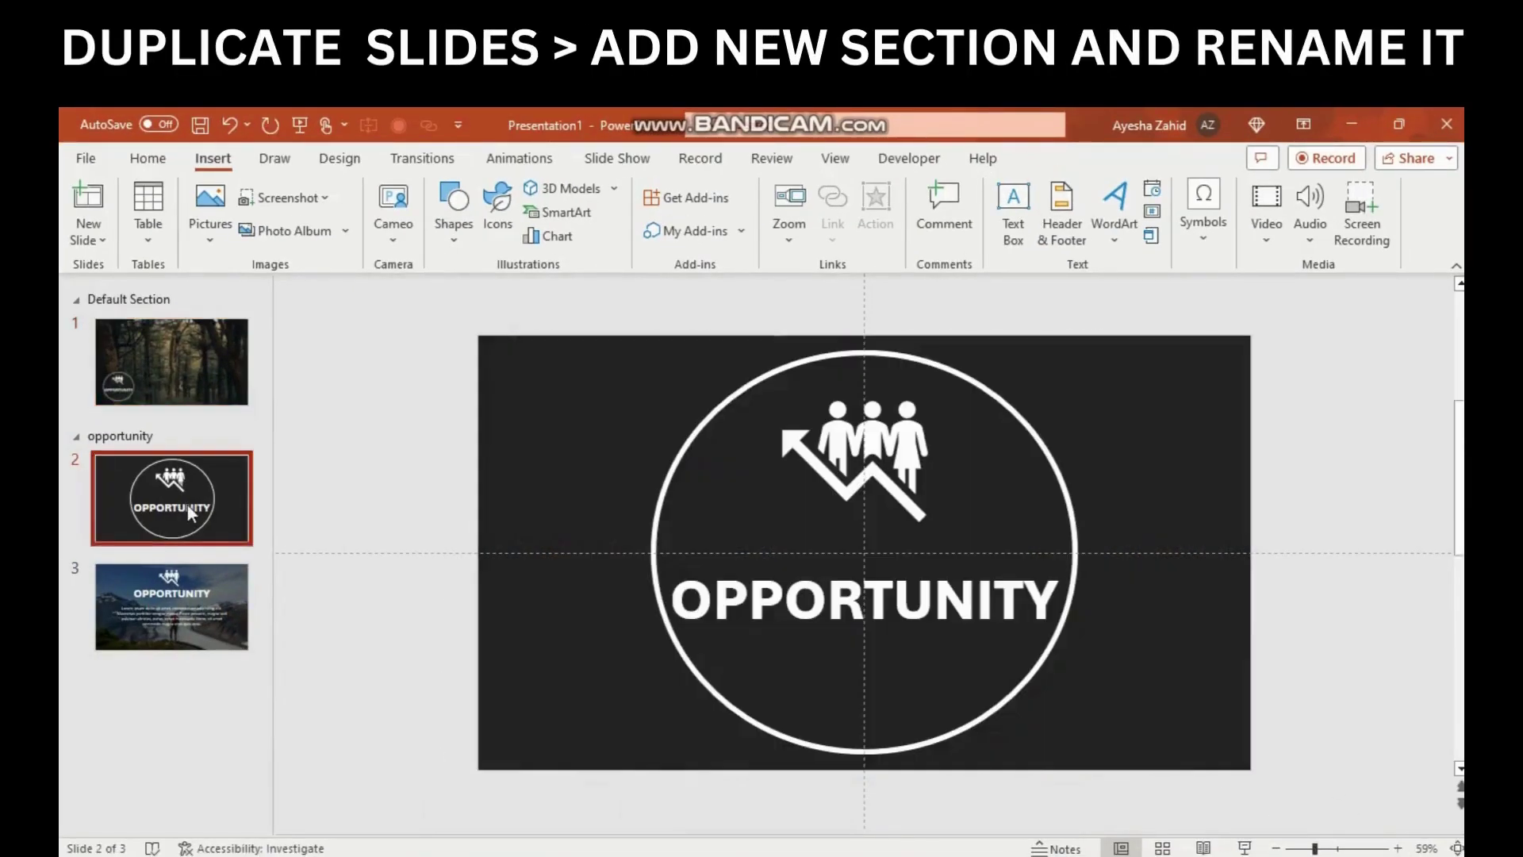
{"action": "left_click", "coordinate": [143, 575], "text": "shift"}
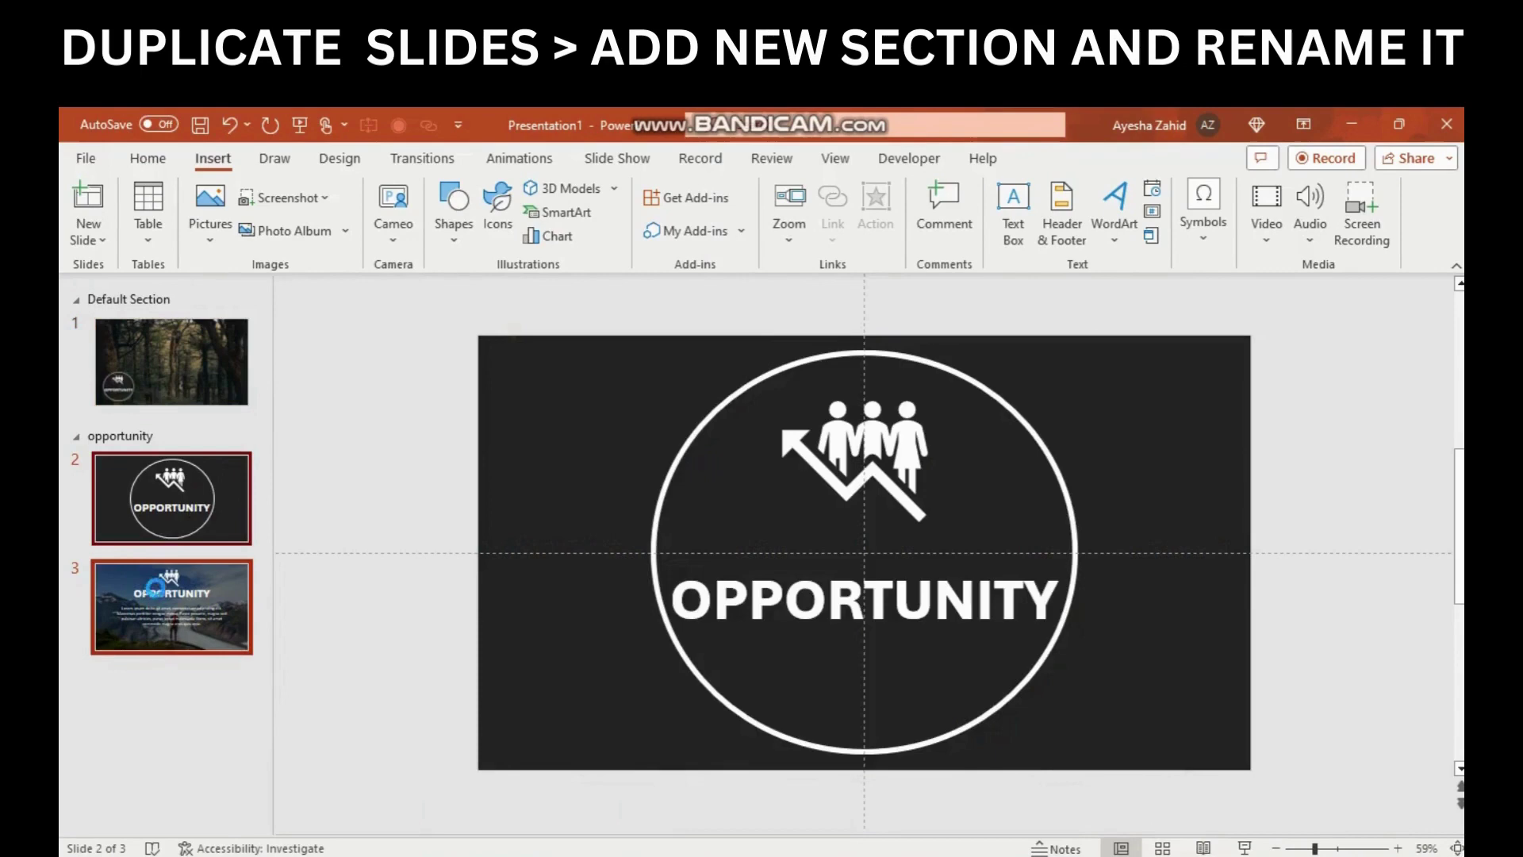
{"action": "key", "text": "ctrl+d"}
Add a section named MARKET before slide 4.
{"action": "right_click", "coordinate": [125, 643]}
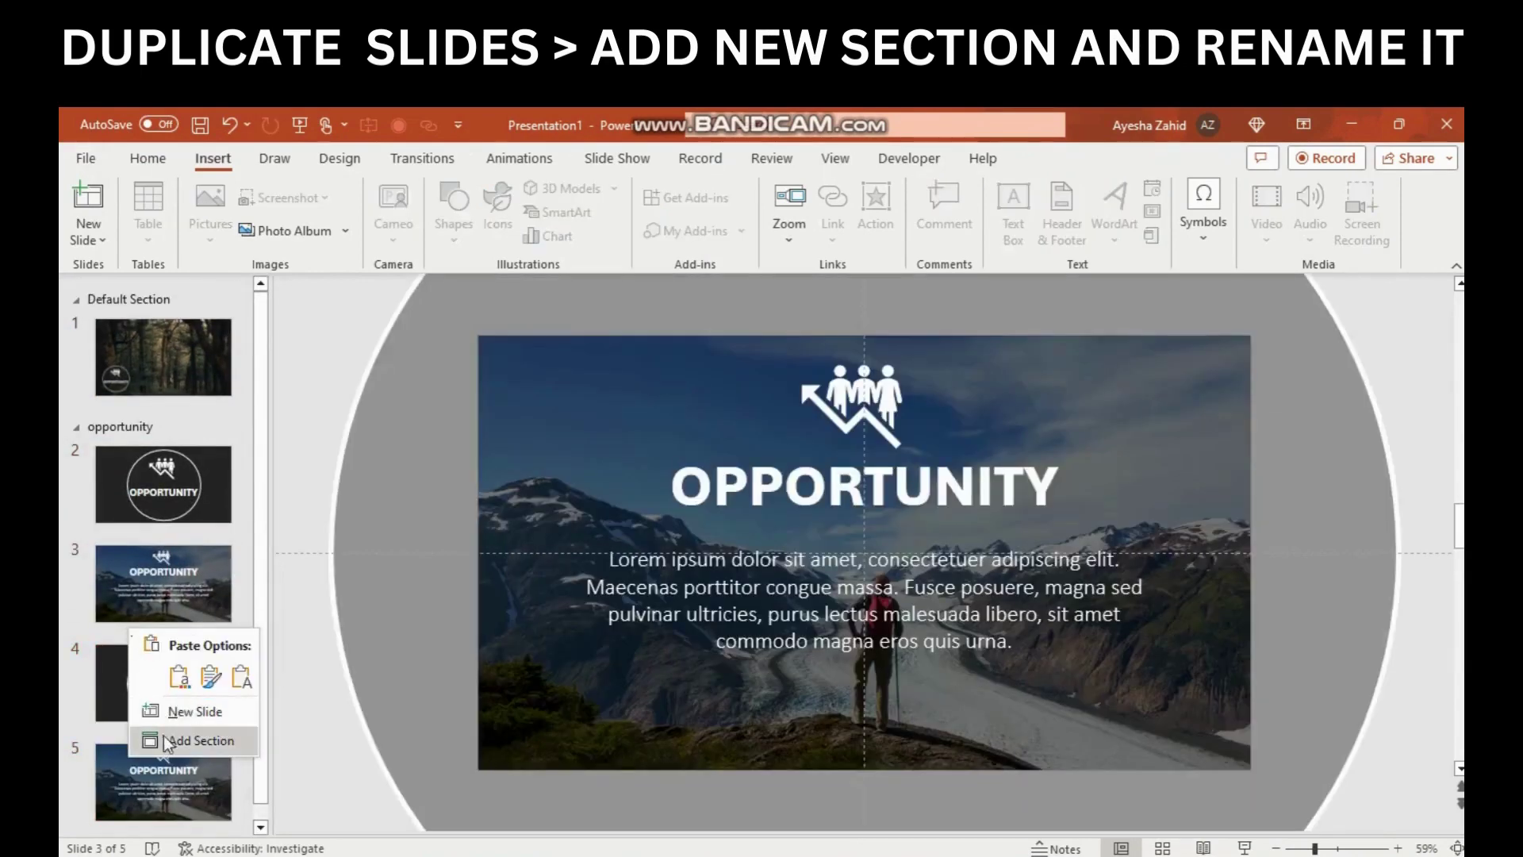
{"action": "left_click", "coordinate": [171, 742]}
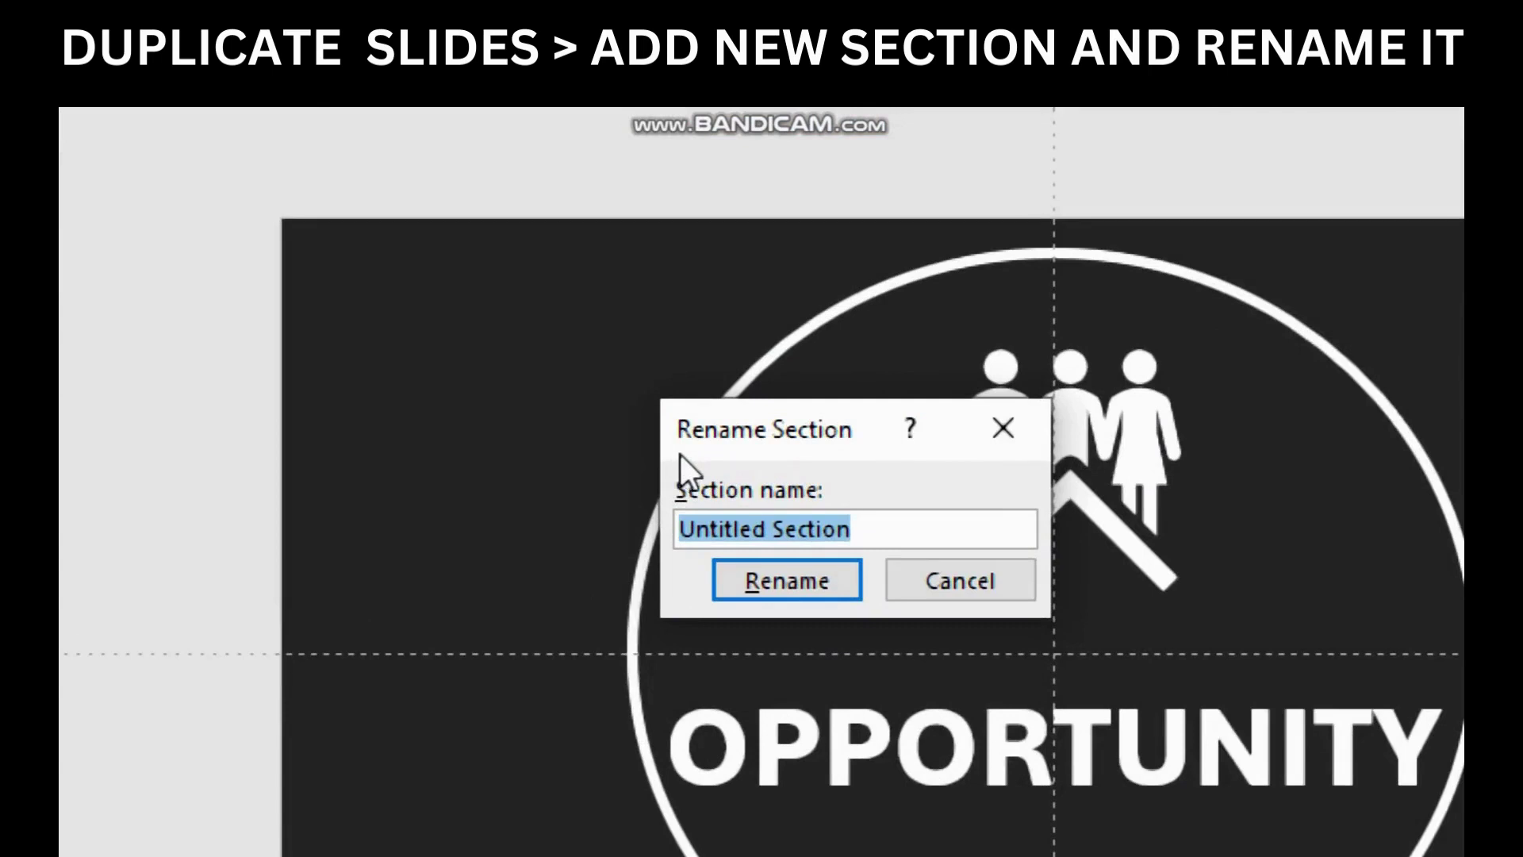
{"action": "type", "text": "<A"}
{"action": "key", "text": "BackSpace"}
{"action": "key", "text": "BackSpace"}
{"action": "type", "text": "M"}
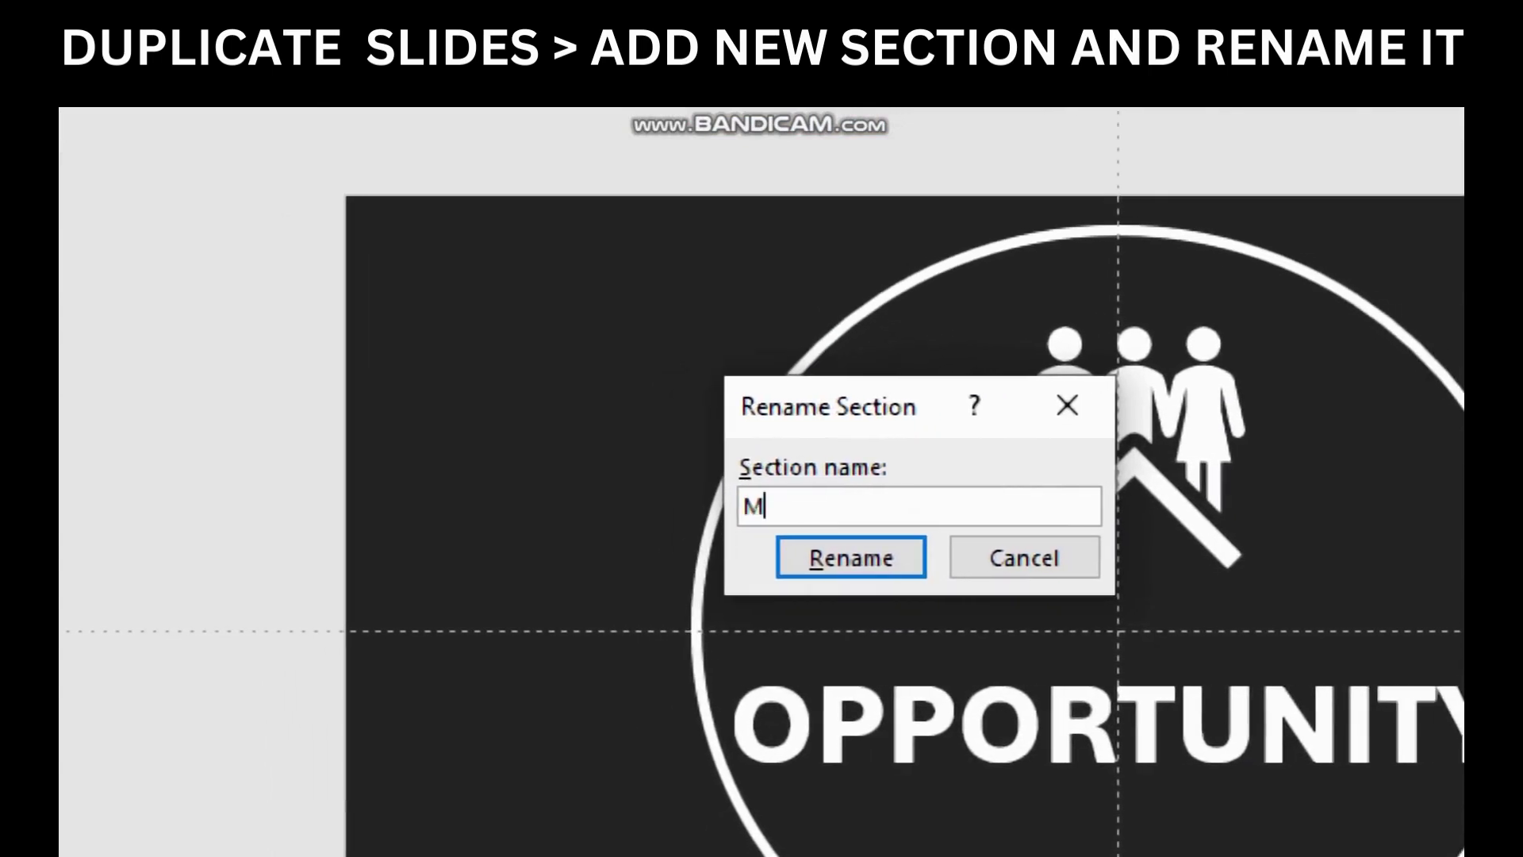
{"action": "type", "text": "ARKET"}
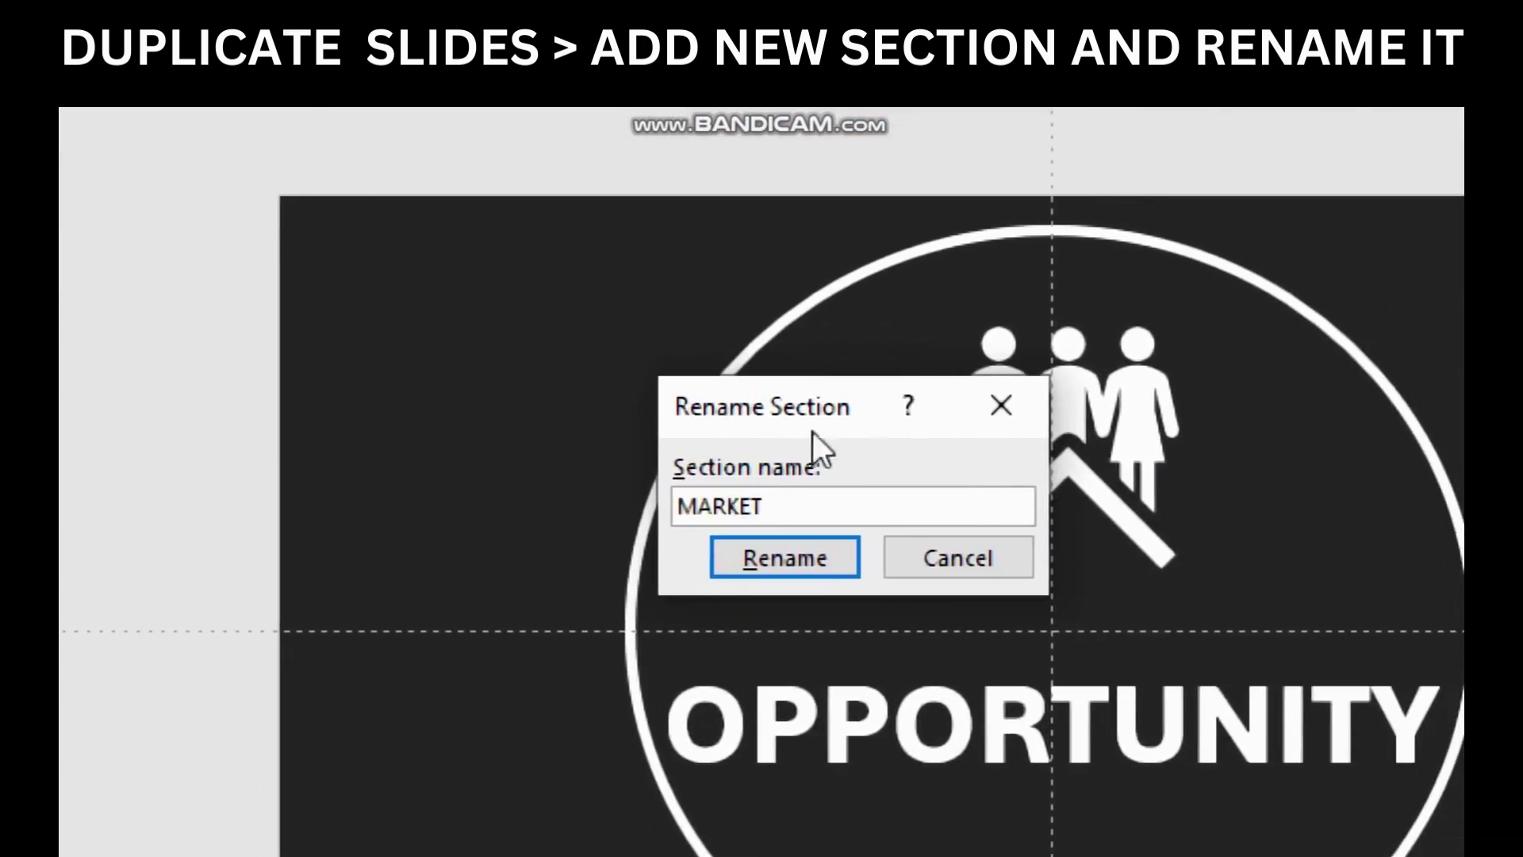
{"action": "left_click", "coordinate": [785, 564]}
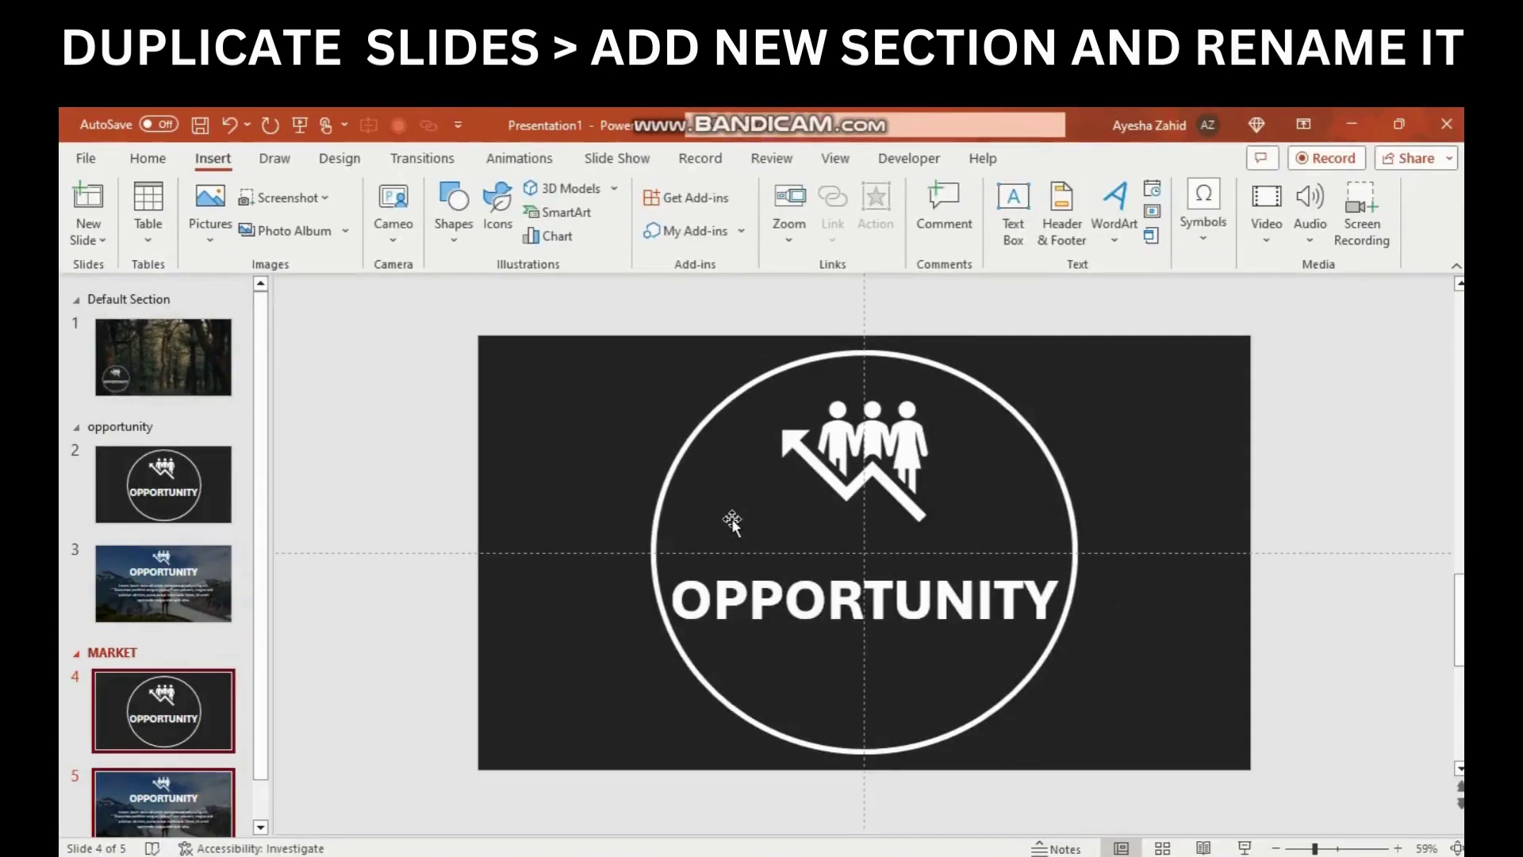
{"action": "left_click", "coordinate": [711, 541]}
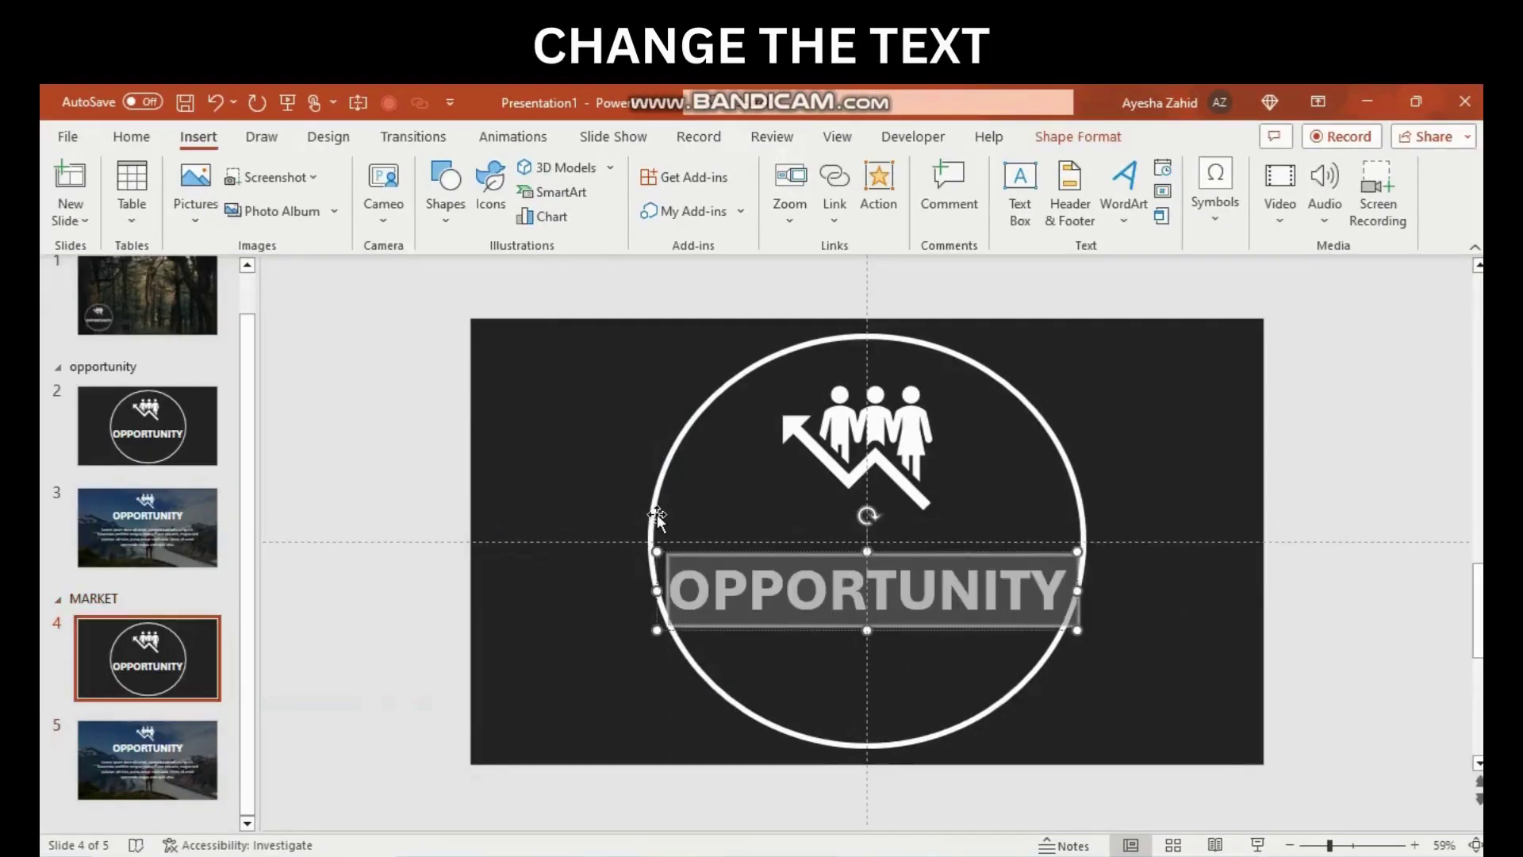
{"action": "type", "text": "MARKET"}
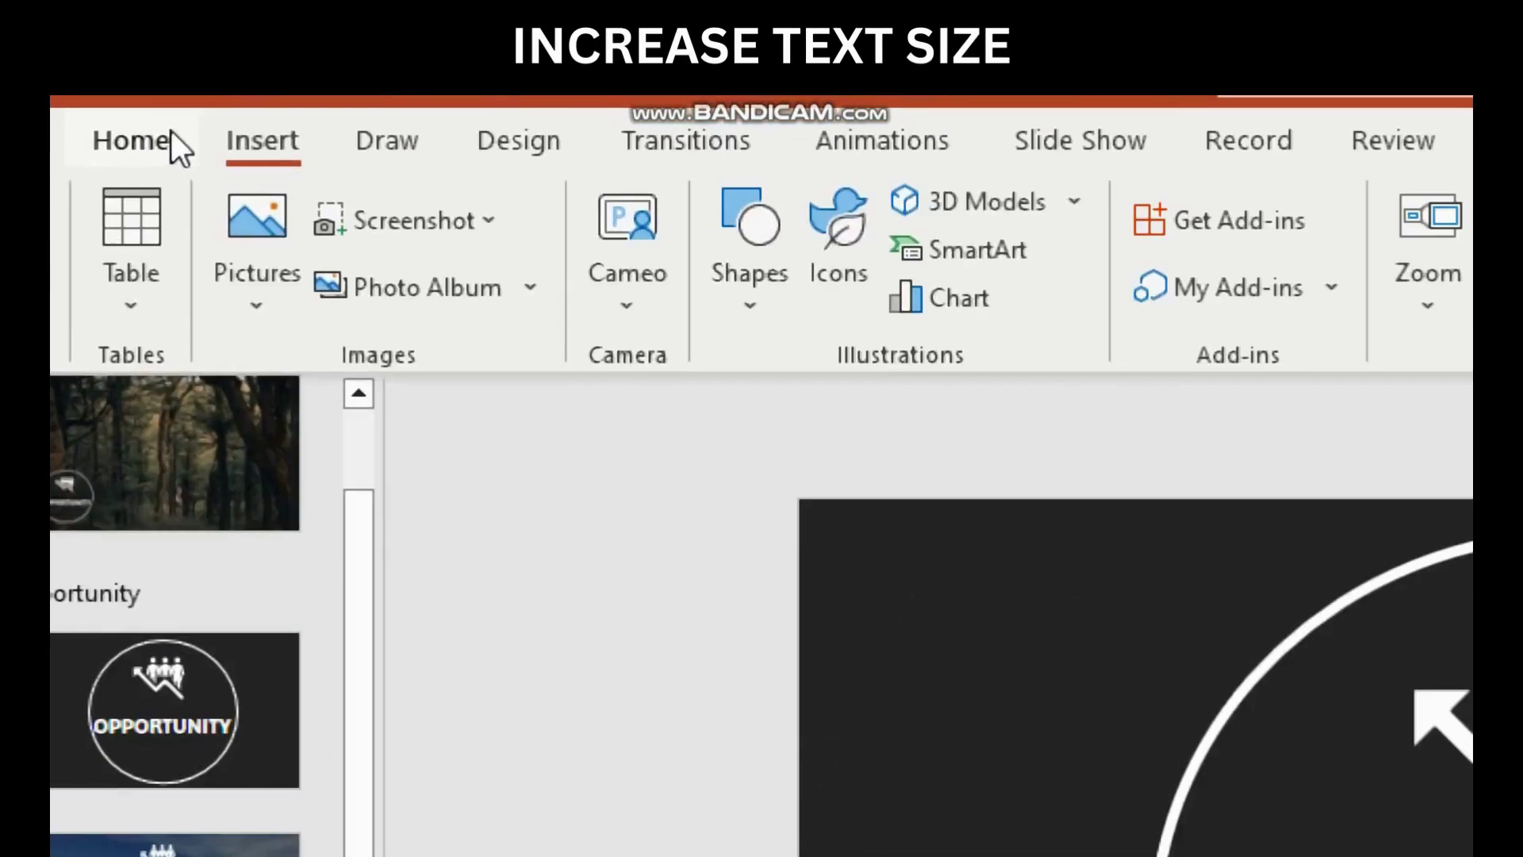
Replace slide 4's OPPORTUNITY heading with MARKET and increase its font size twice.
{"action": "left_click", "coordinate": [132, 135]}
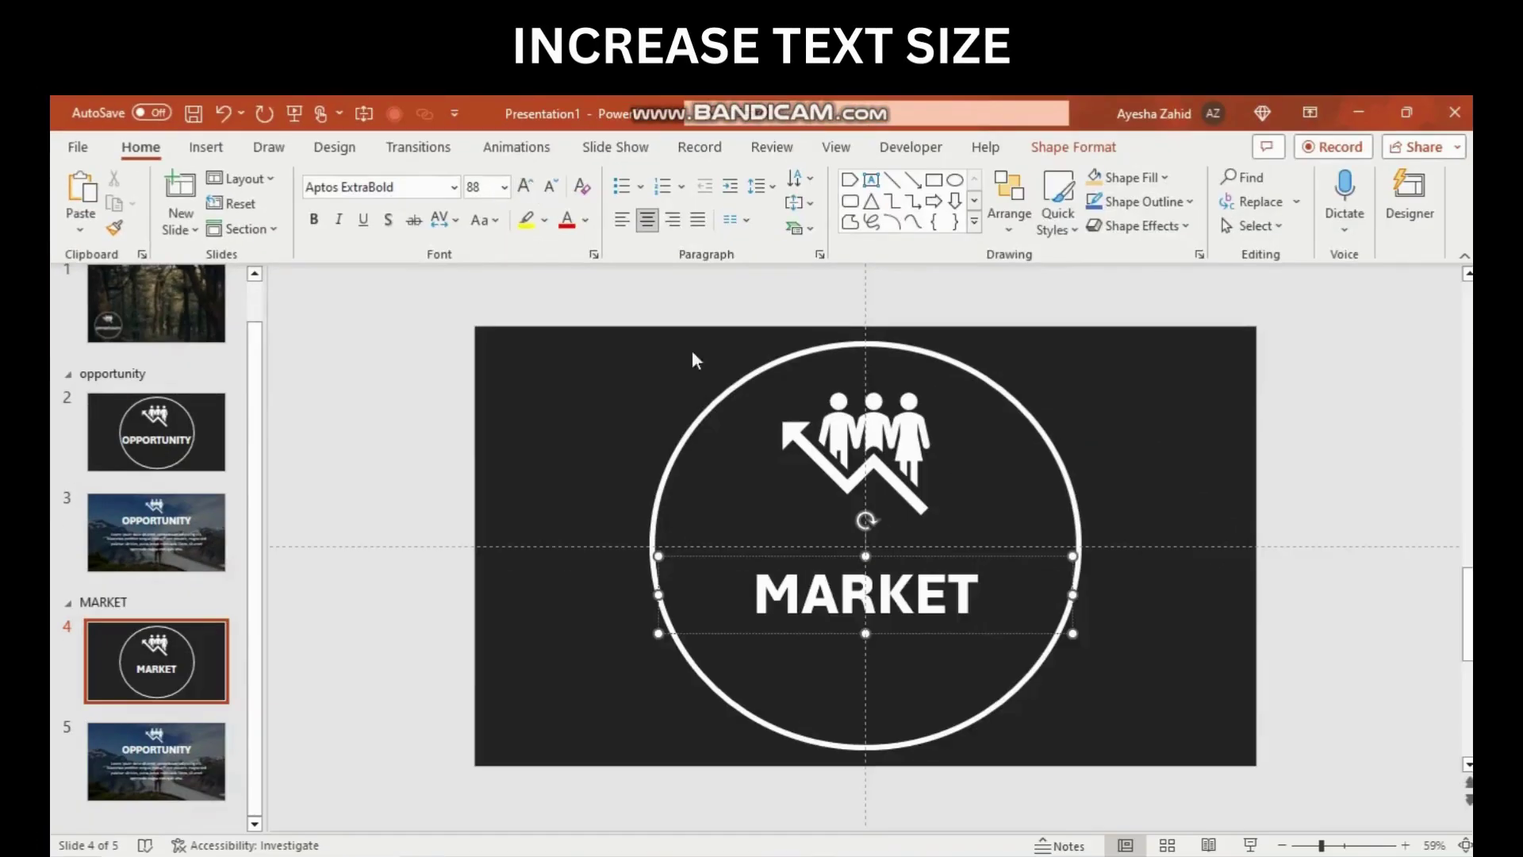
{"action": "double_click", "coordinate": [866, 592]}
{"action": "left_click", "coordinate": [525, 187]}
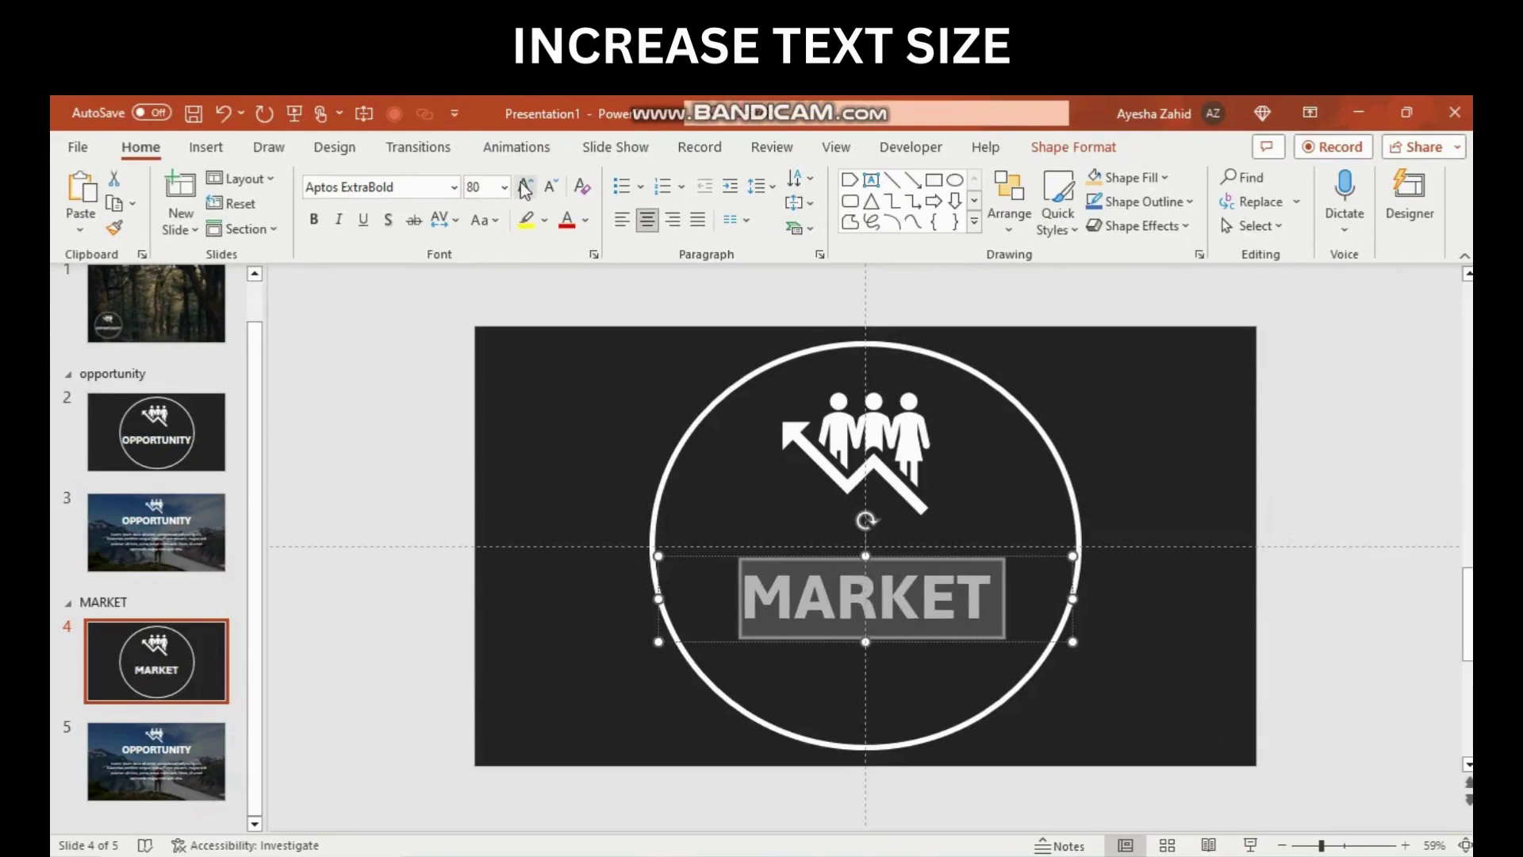
{"action": "left_click", "coordinate": [337, 527]}
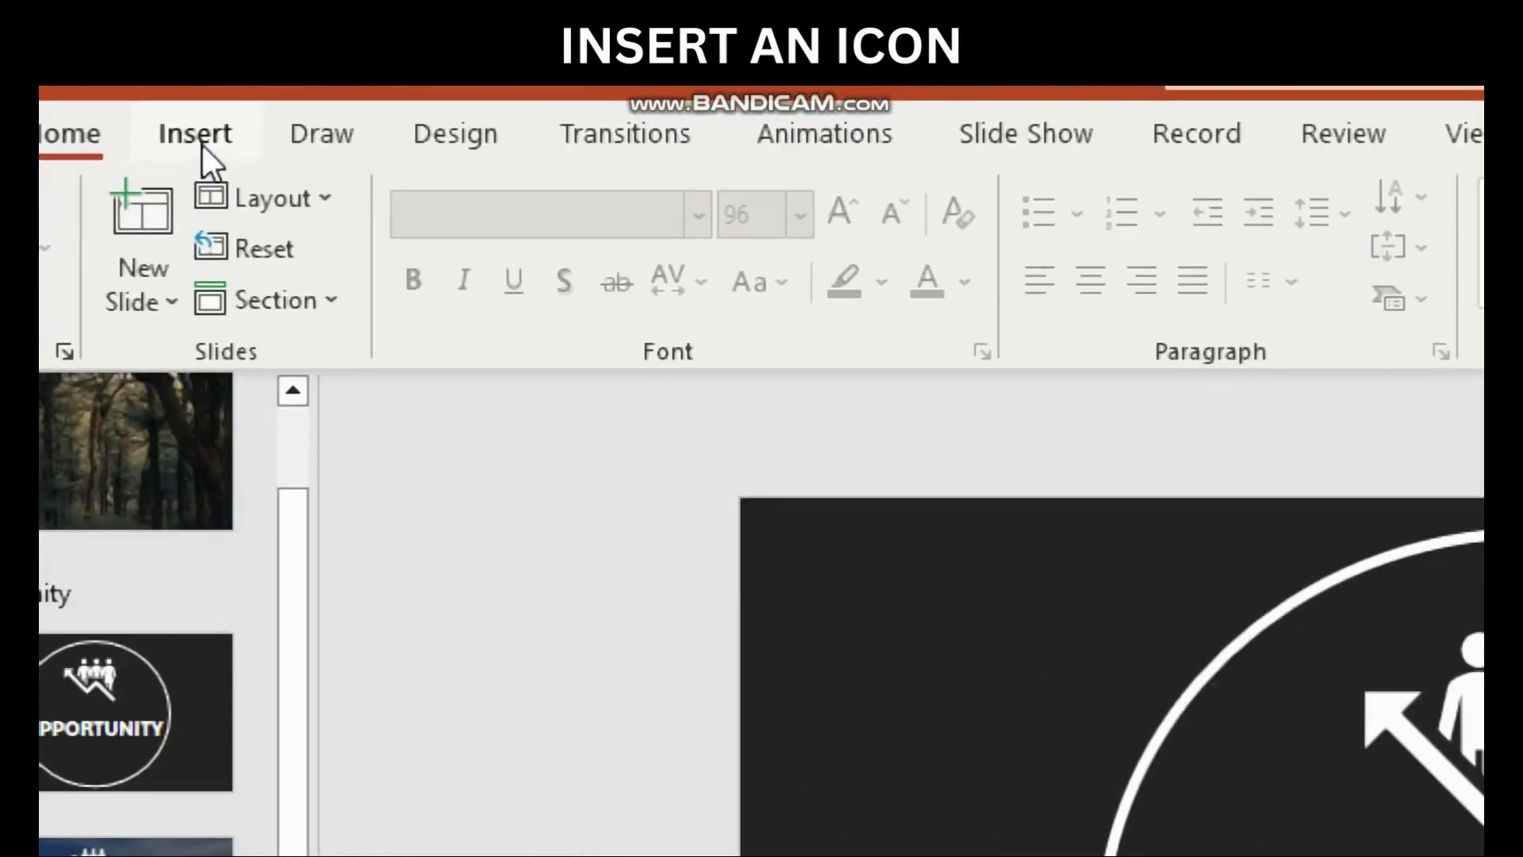
{"action": "left_click", "coordinate": [201, 143]}
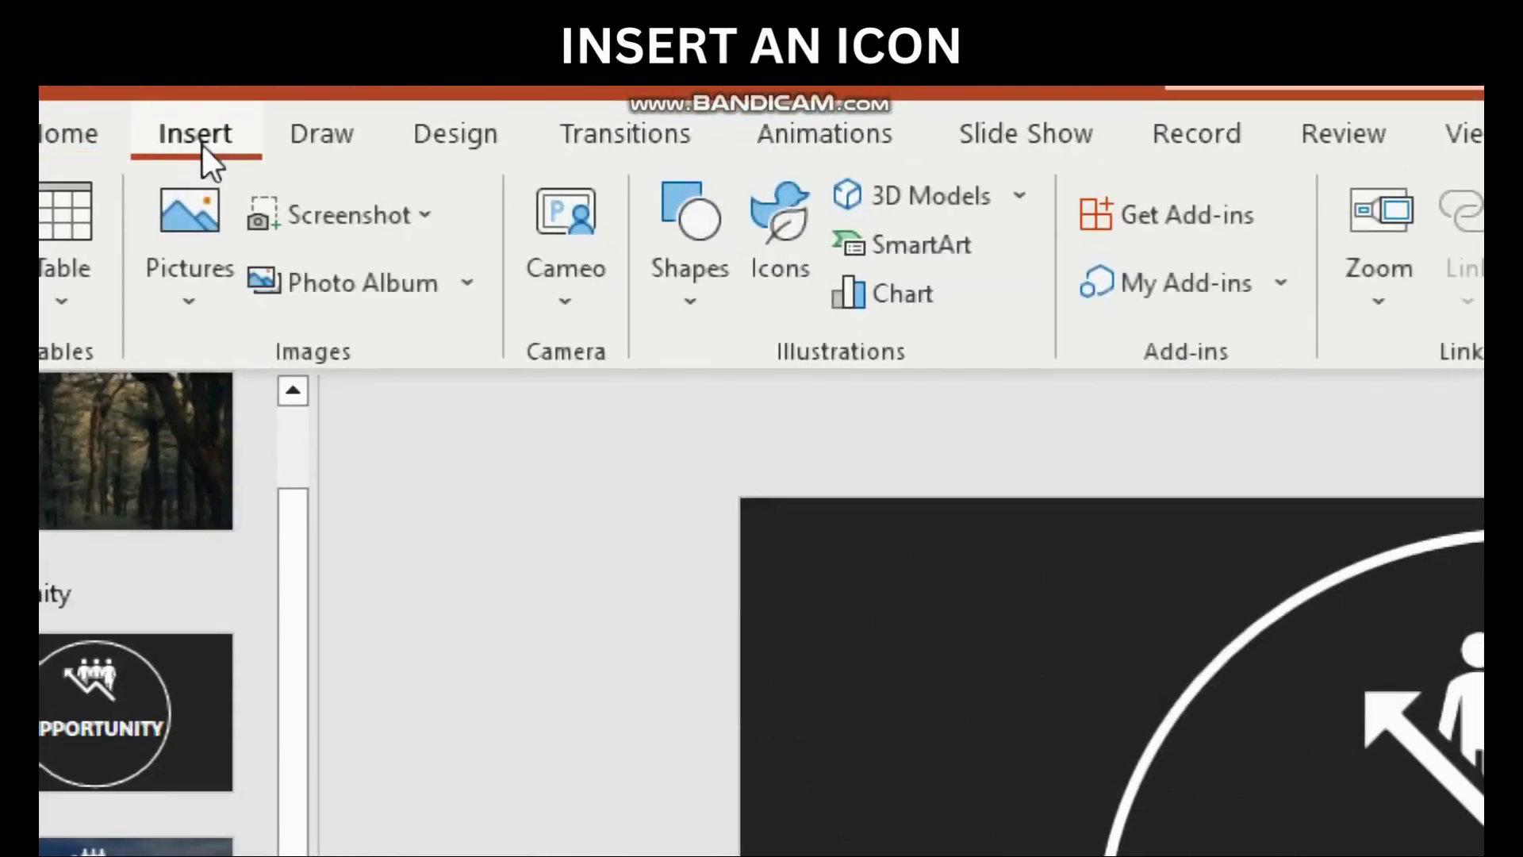
Insert the bar-chart stock icon found by searching 'Market' onto slide 4.
{"action": "left_click", "coordinate": [773, 236]}
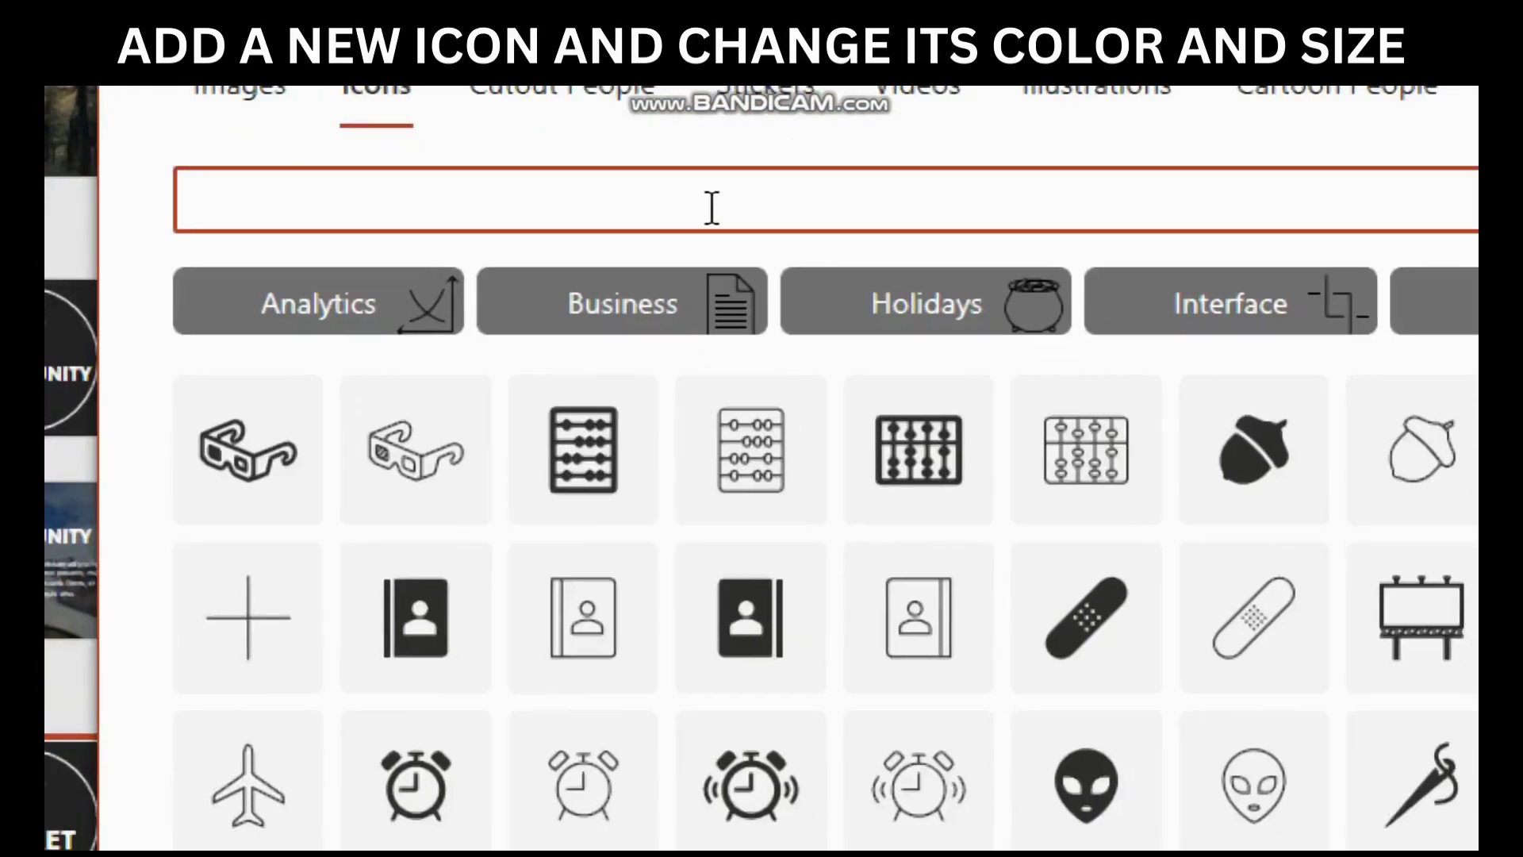
{"action": "type", "text": "Mma"}
{"action": "key", "text": "BackSpace"}
{"action": "key", "text": "BackSpace"}
{"action": "type", "text": "arket"}
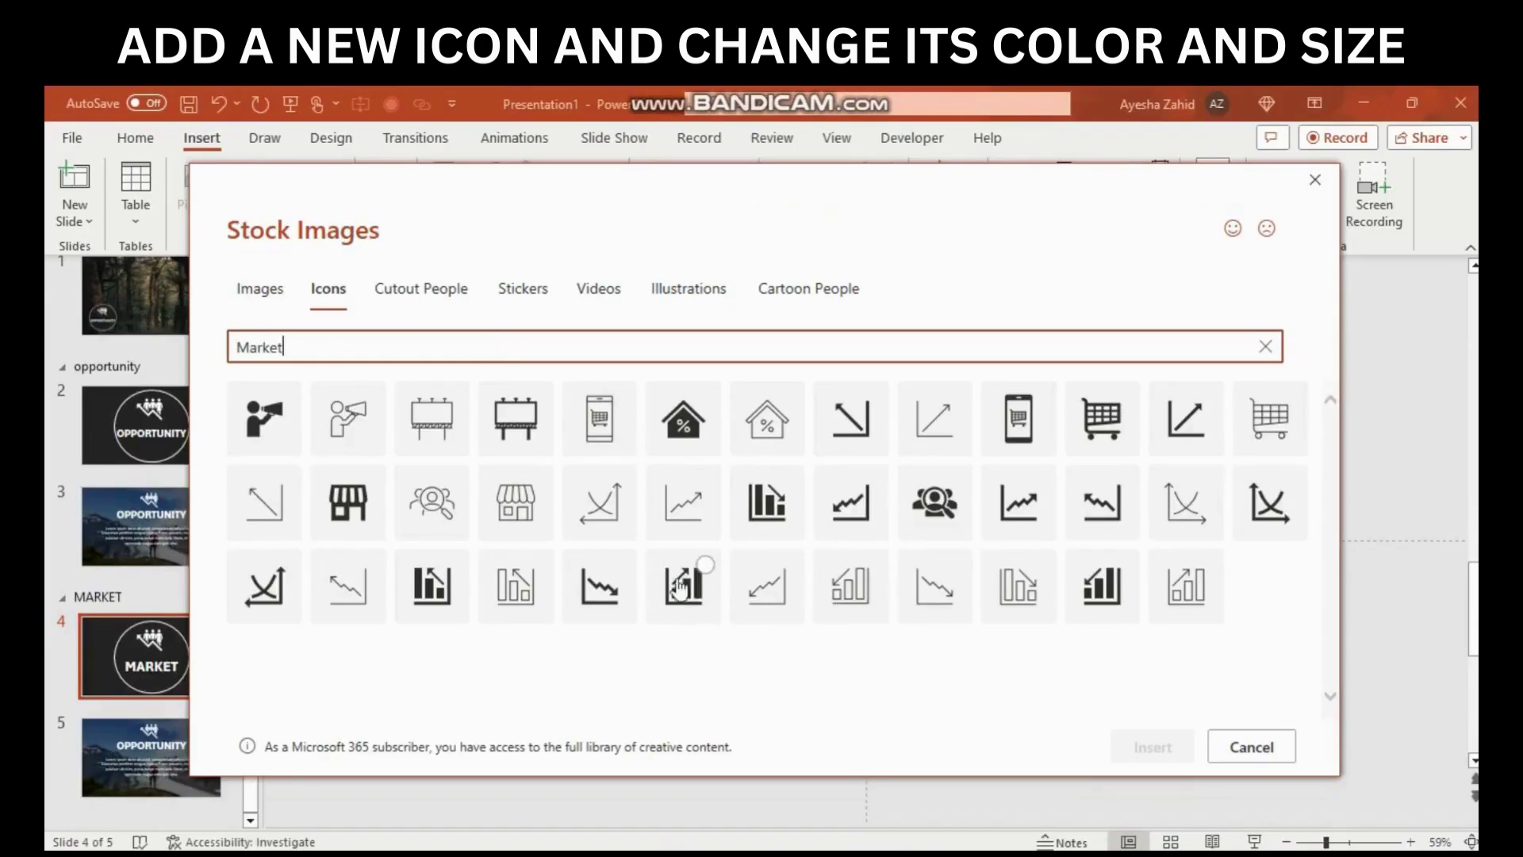
{"action": "left_click", "coordinate": [432, 584]}
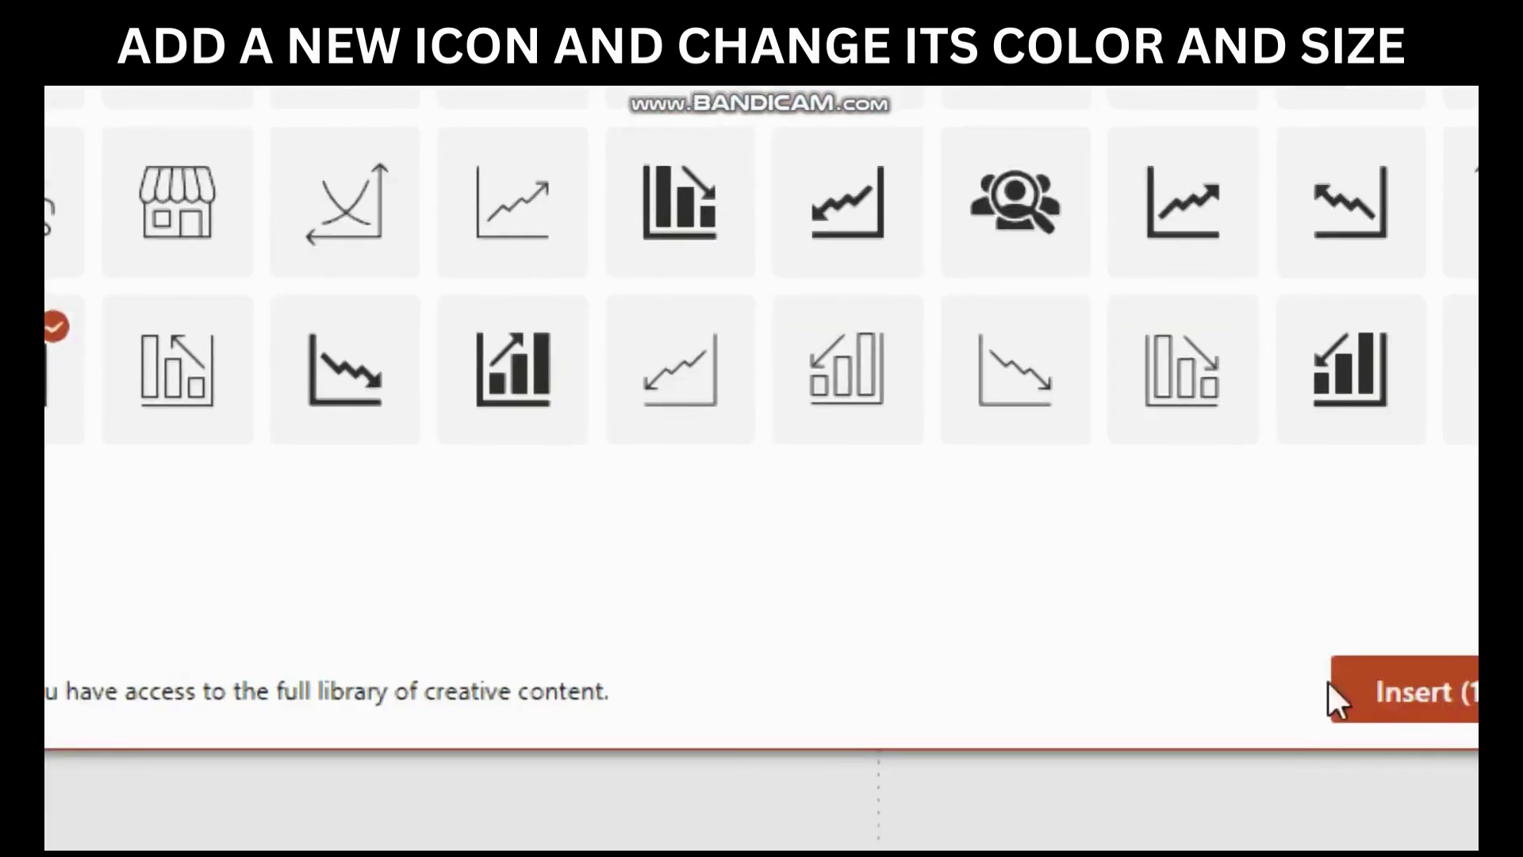
{"action": "left_click", "coordinate": [1143, 750]}
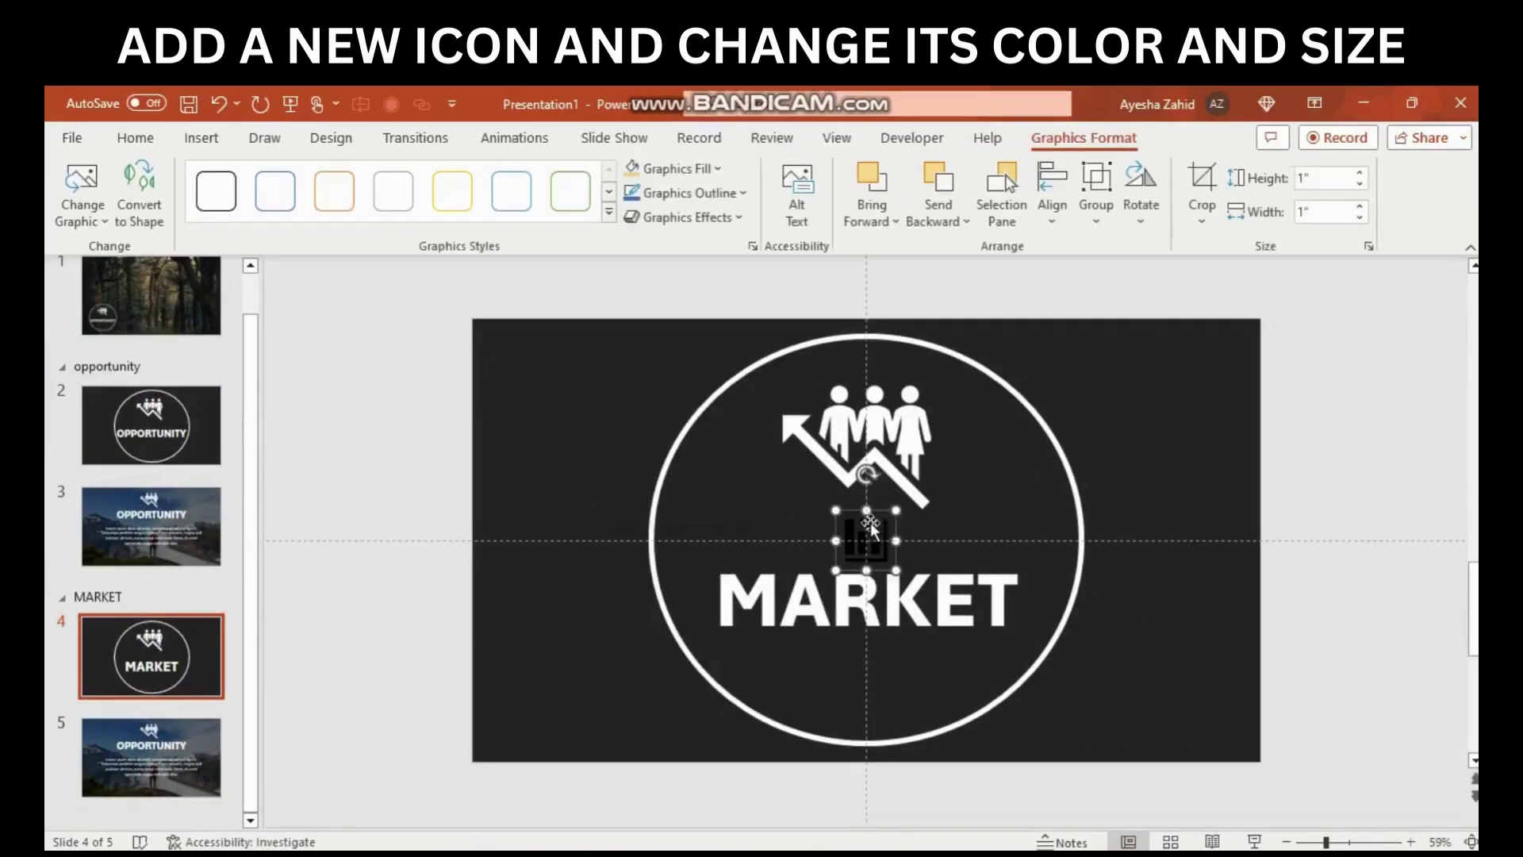
Delete slide 4's people icon and move the chart icon up into the circle.
{"action": "left_click", "coordinate": [855, 447]}
{"action": "key", "text": "Delete"}
{"action": "left_click_drag", "start_coordinate": [867, 544], "coordinate": [855, 448]}
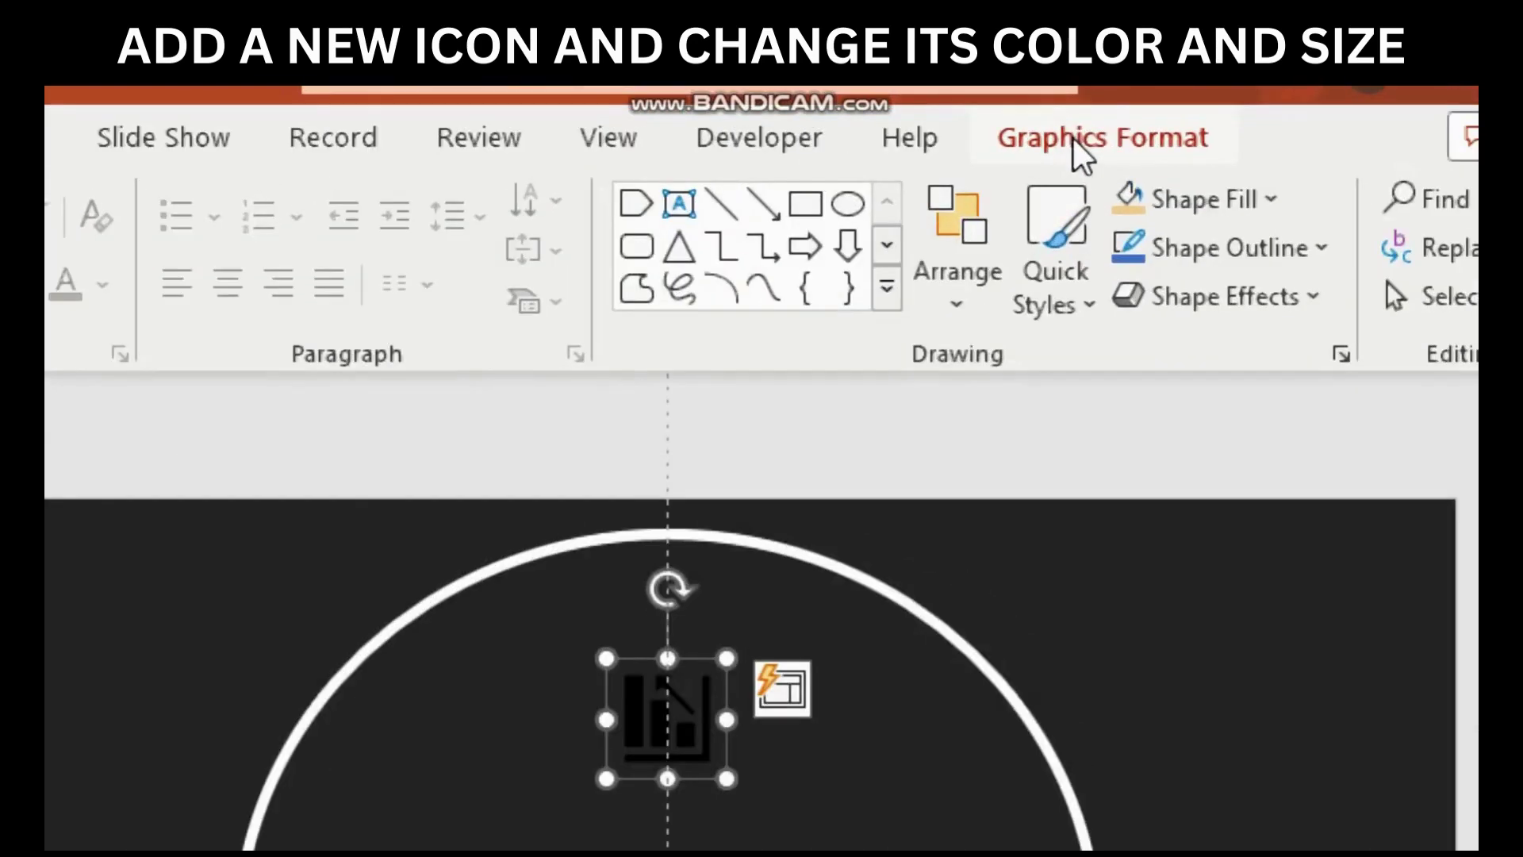
Fill the chart icon white and enlarge it inside the circle.
{"action": "left_click", "coordinate": [1070, 140]}
{"action": "left_click", "coordinate": [312, 209]}
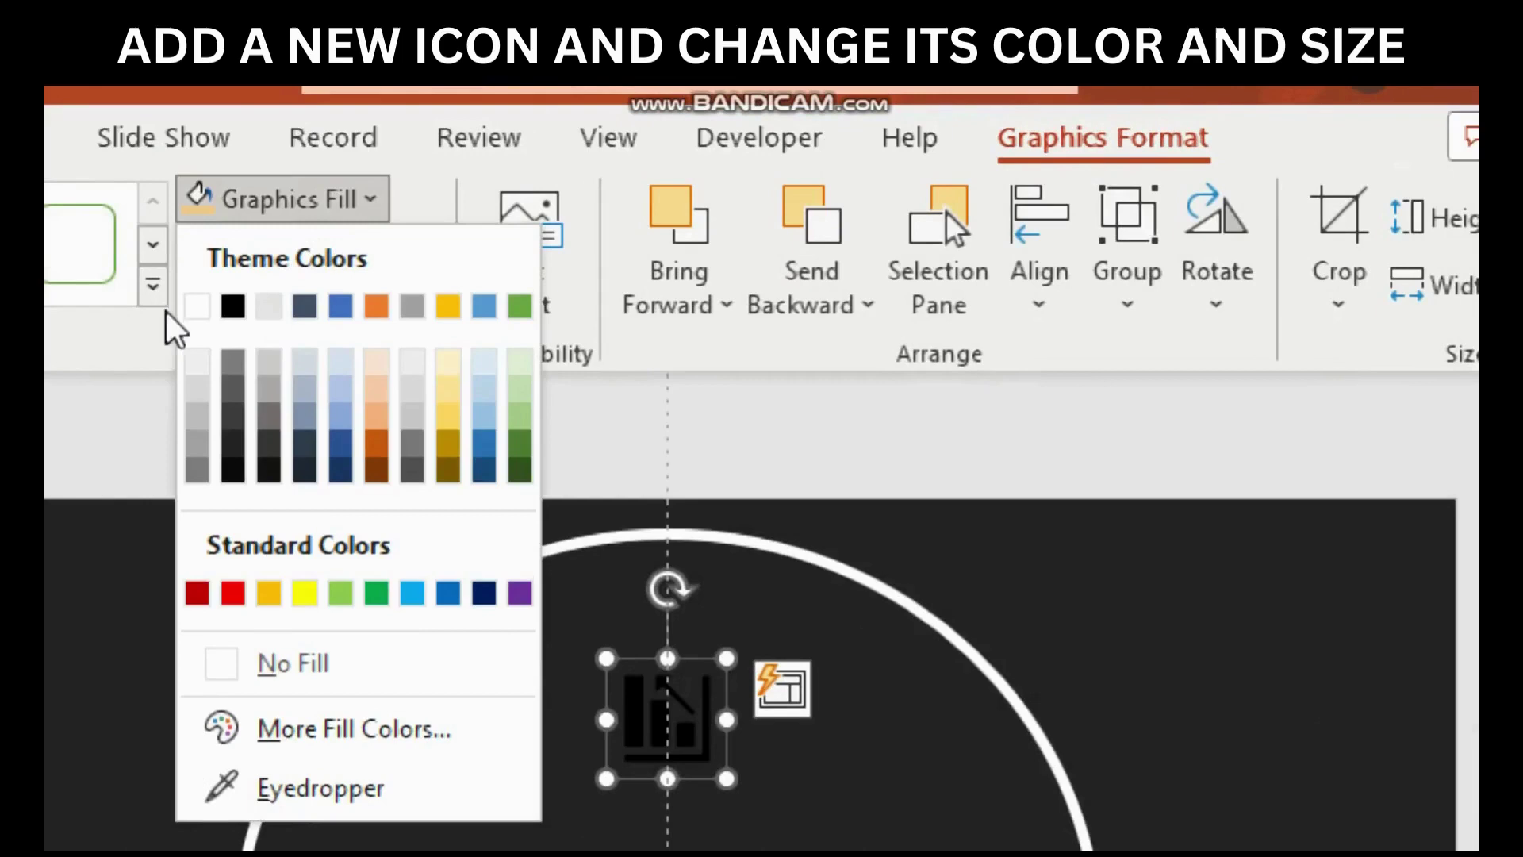
{"action": "left_click", "coordinate": [197, 309]}
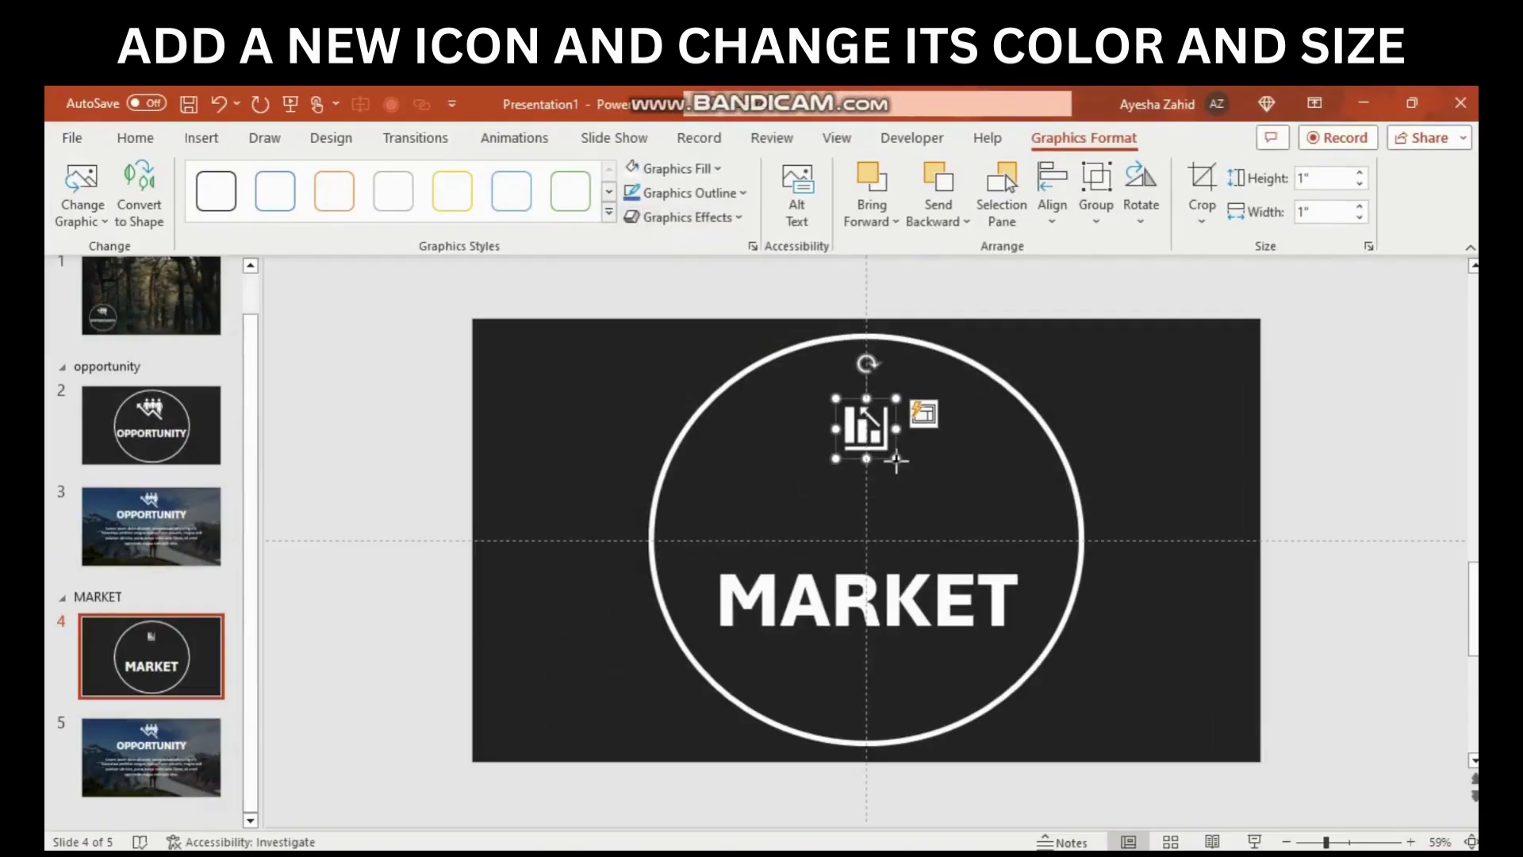
{"action": "left_click_drag", "start_coordinate": [896, 462], "coordinate": [931, 495]}
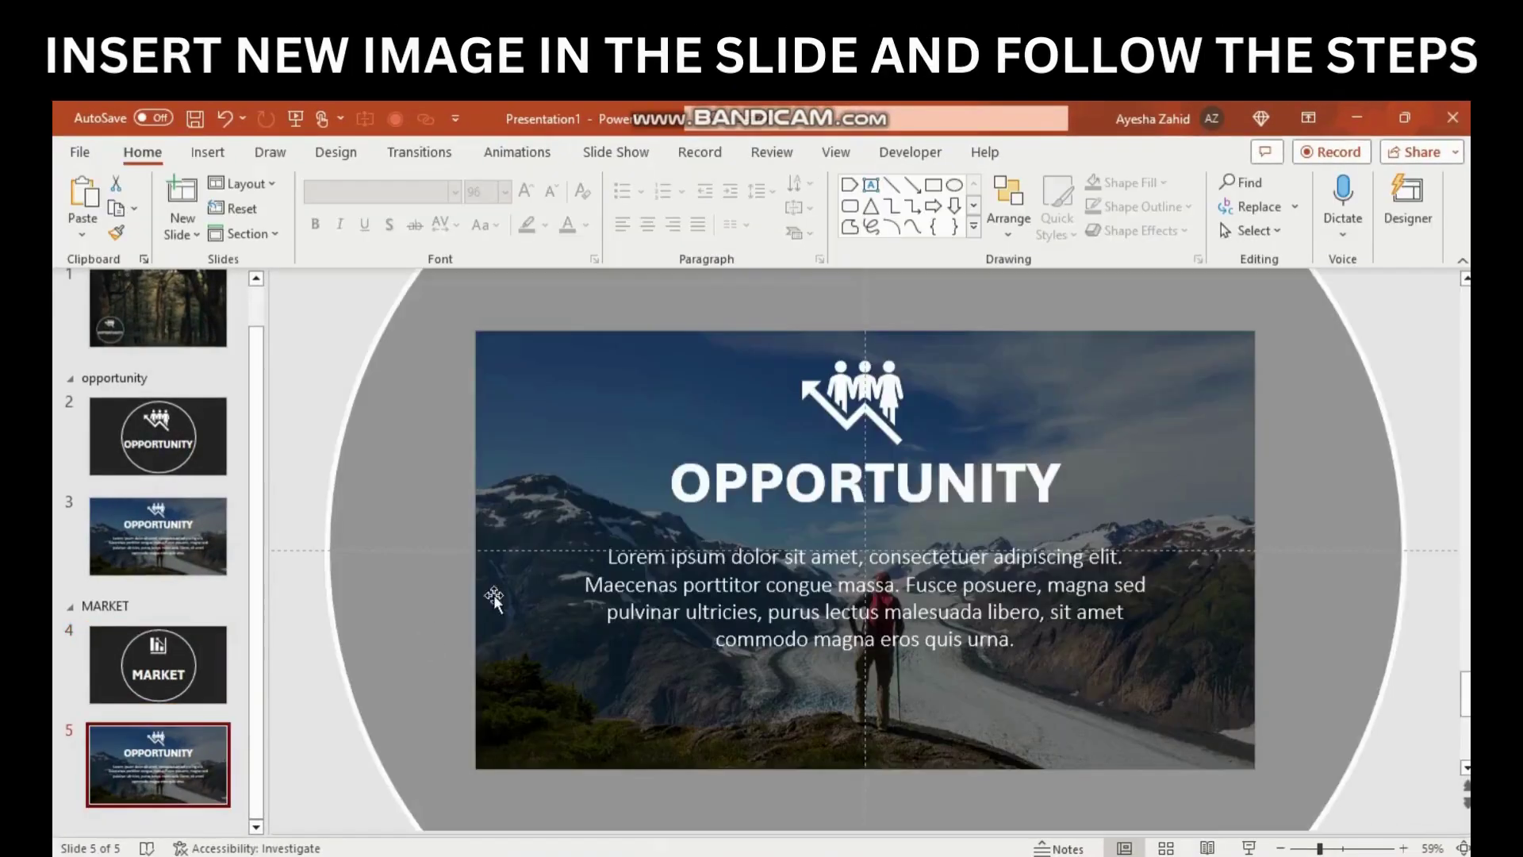
Replace everything on slide 5 with the pasted valley landscape picture.
{"action": "left_click", "coordinate": [543, 576]}
{"action": "key", "text": "ctrl+a"}
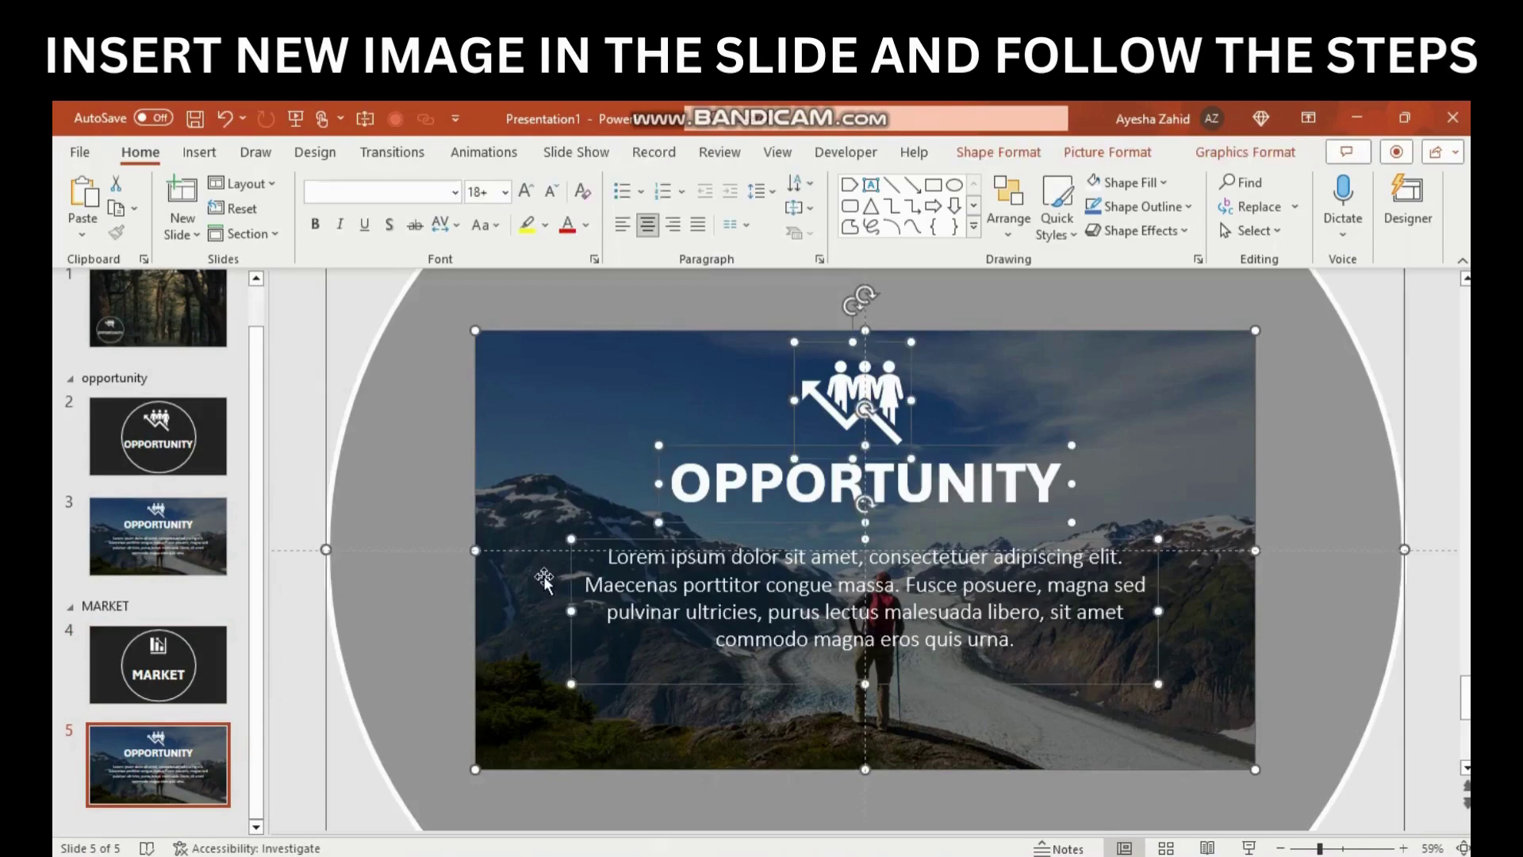
{"action": "key", "text": "Delete"}
{"action": "key", "text": "ctrl+v"}
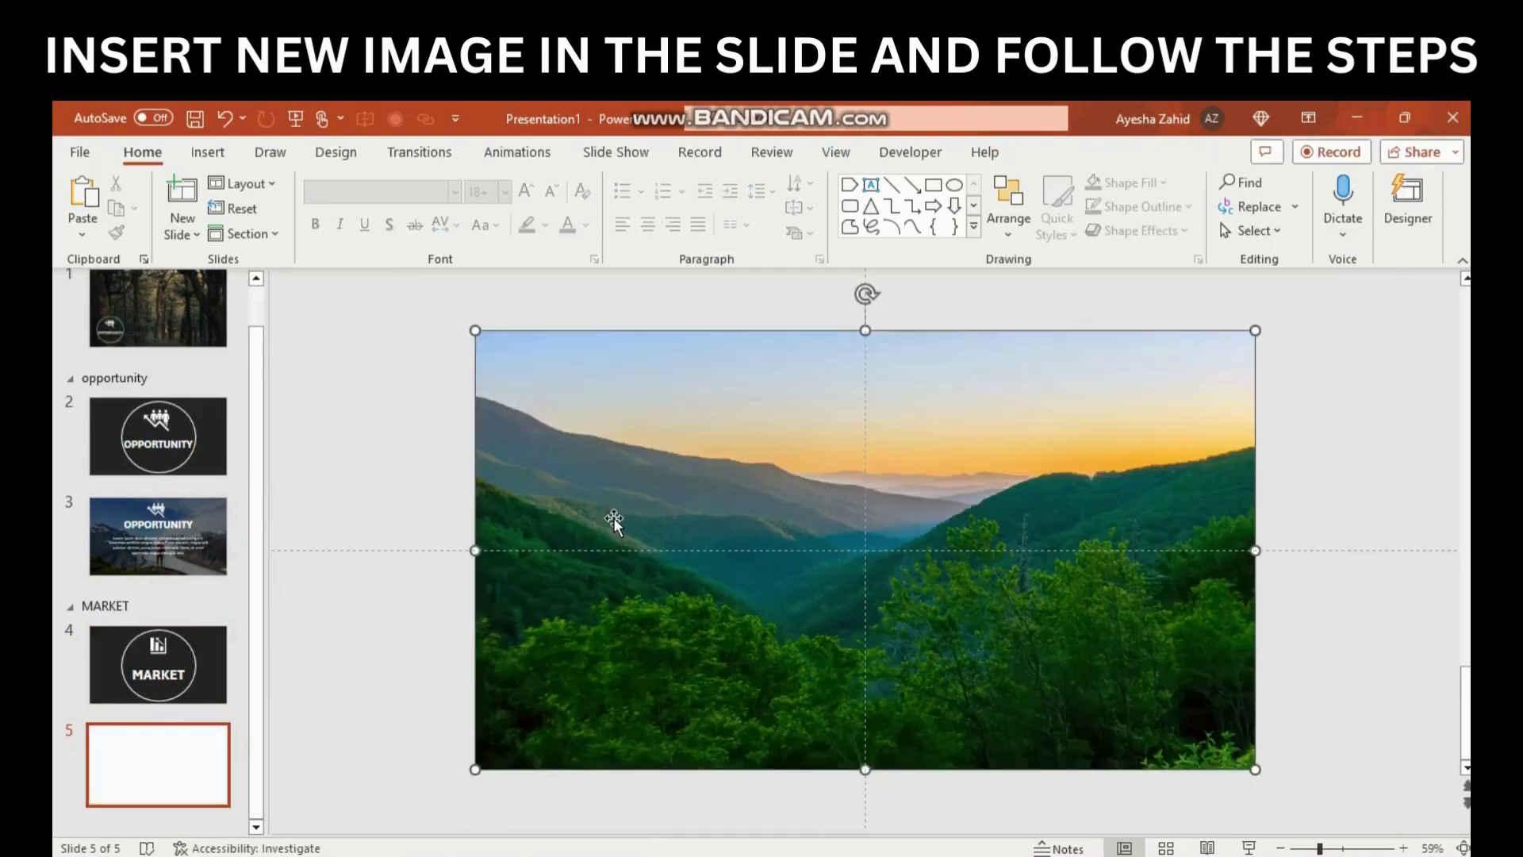
Copy slide 4's circle, icon and MARKET text onto slide 5 and enlarge the circle.
{"action": "key", "text": "Page_Up"}
{"action": "key", "text": "ctrl+a"}
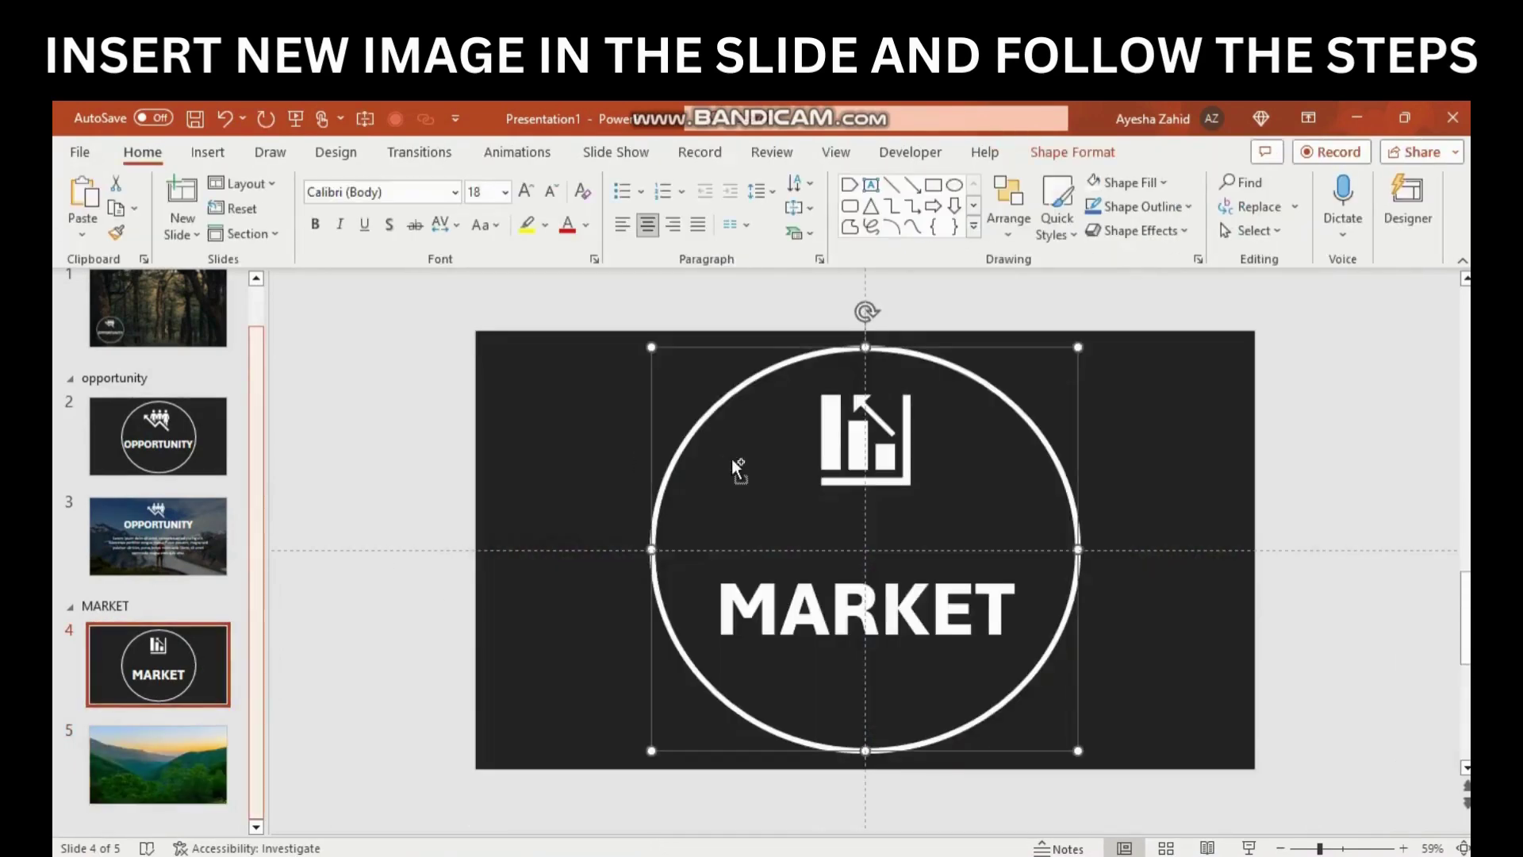
{"action": "key", "text": "Page_Down"}
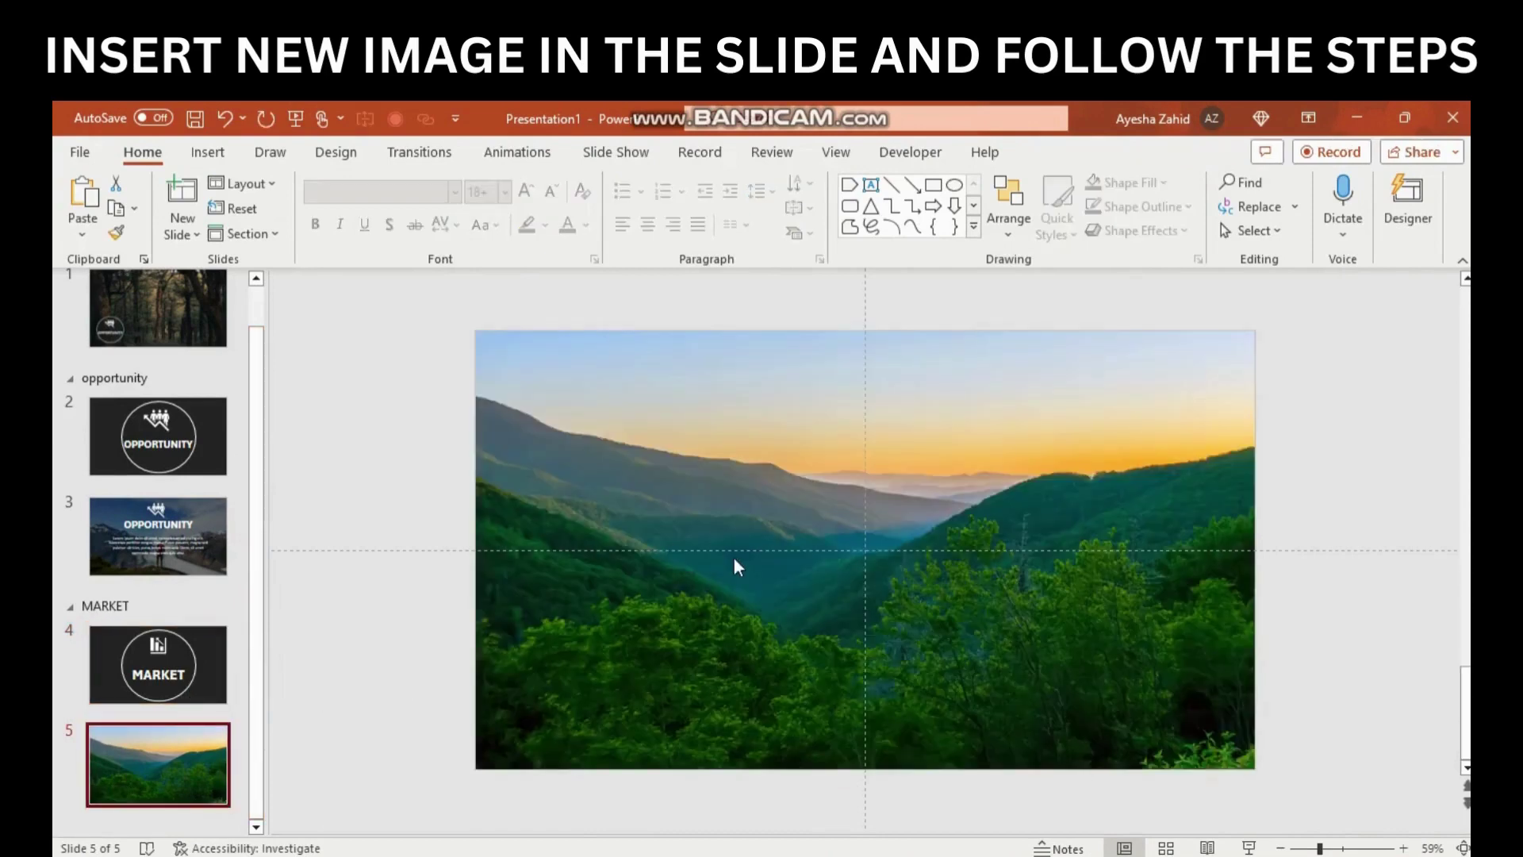
{"action": "key", "text": "ctrl+v"}
{"action": "left_click", "coordinate": [1308, 852]}
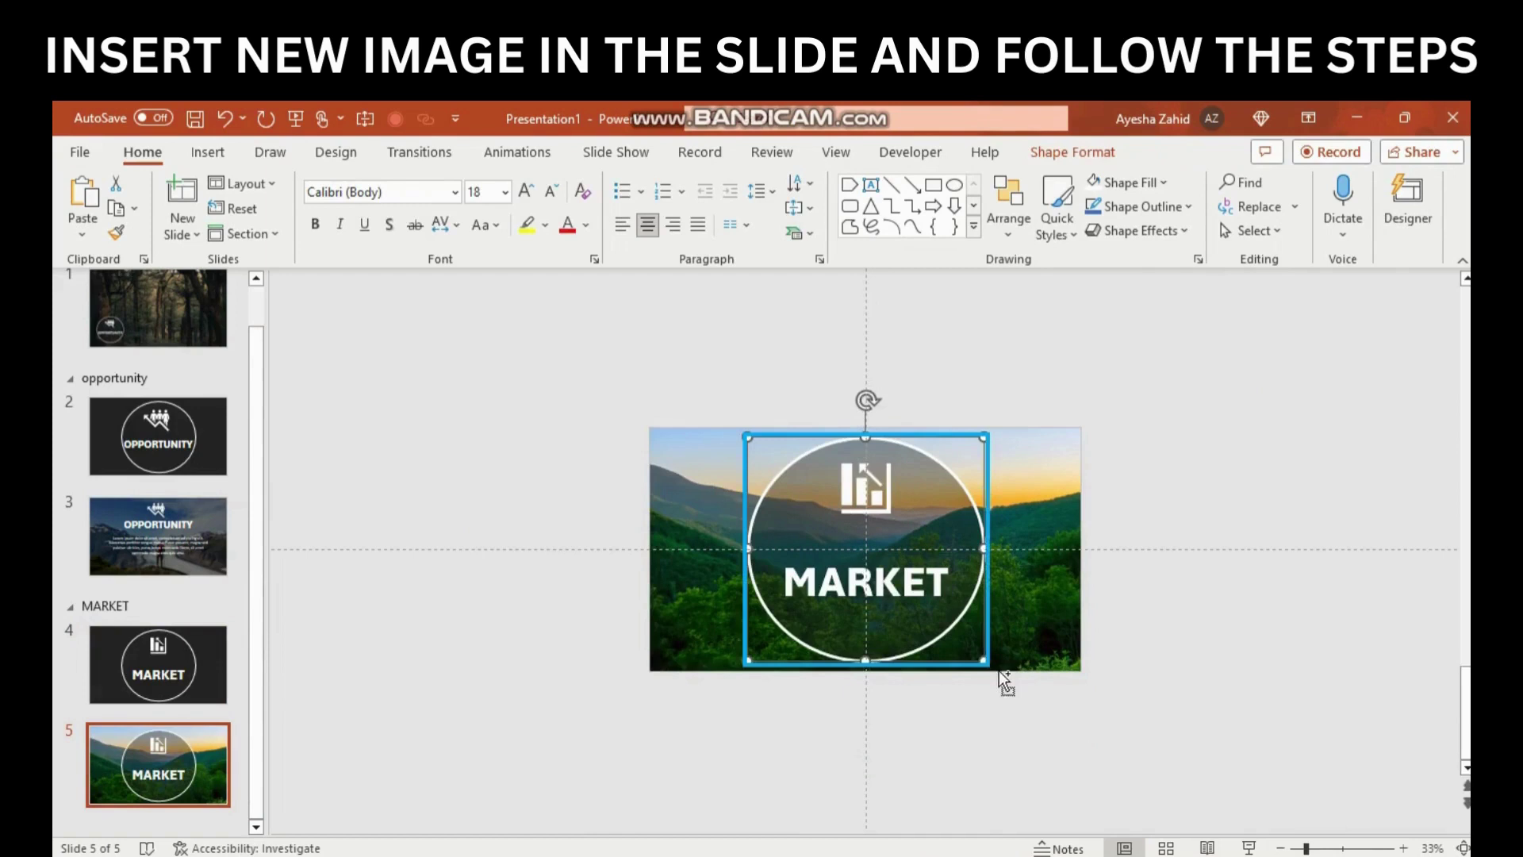
{"action": "left_click_drag", "start_coordinate": [981, 660], "coordinate": [1159, 822]}
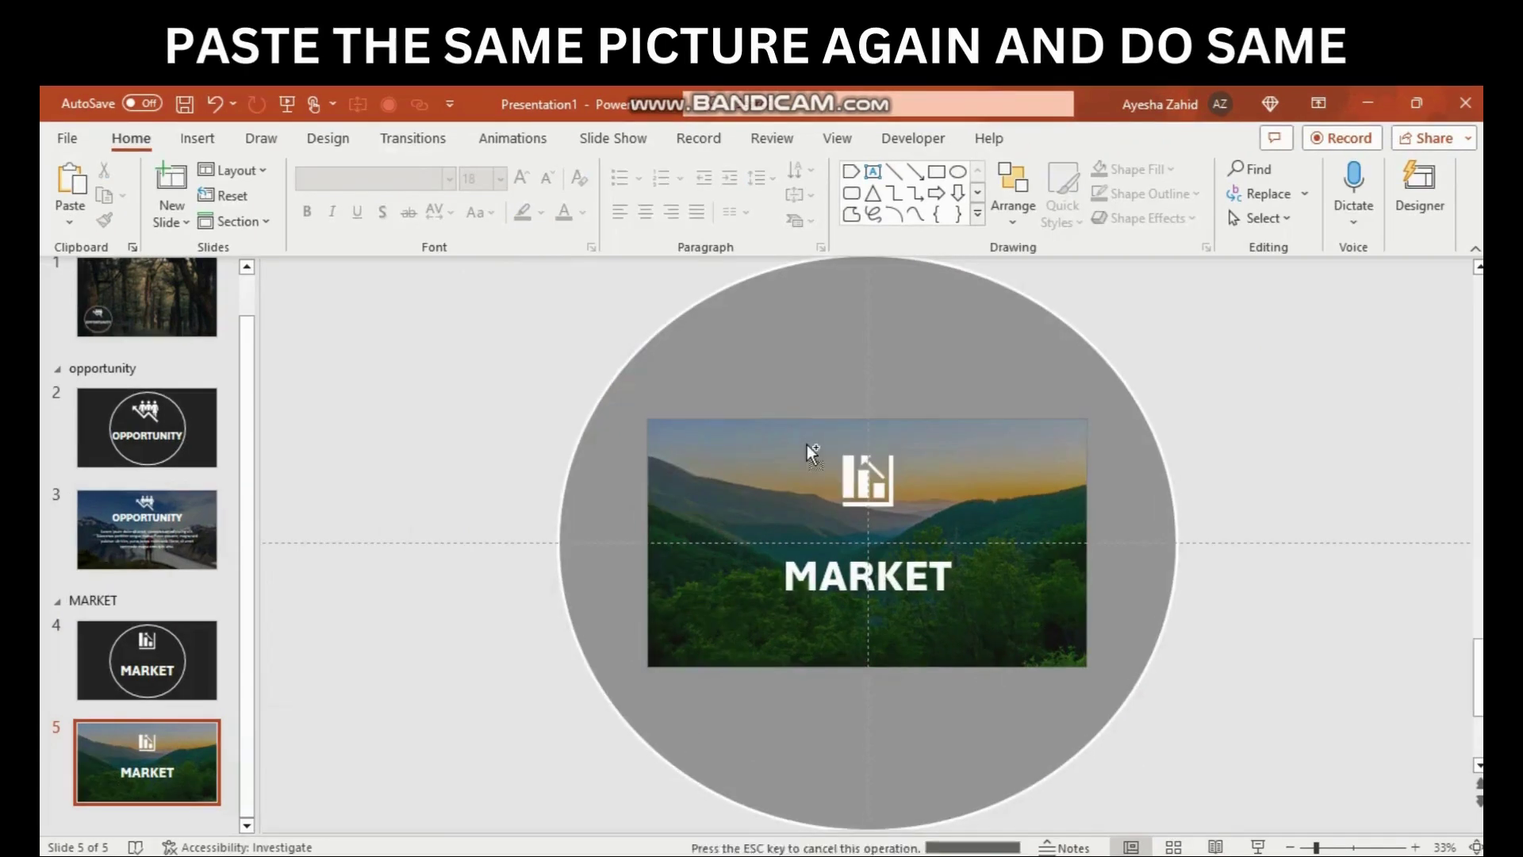
Layer the pasted picture copy over the original, keeping MARKET and the icon on top.
{"action": "key", "text": "ctrl+v"}
{"action": "left_click_drag", "start_coordinate": [817, 487], "coordinate": [817, 668]}
{"action": "left_click", "coordinate": [865, 569]}
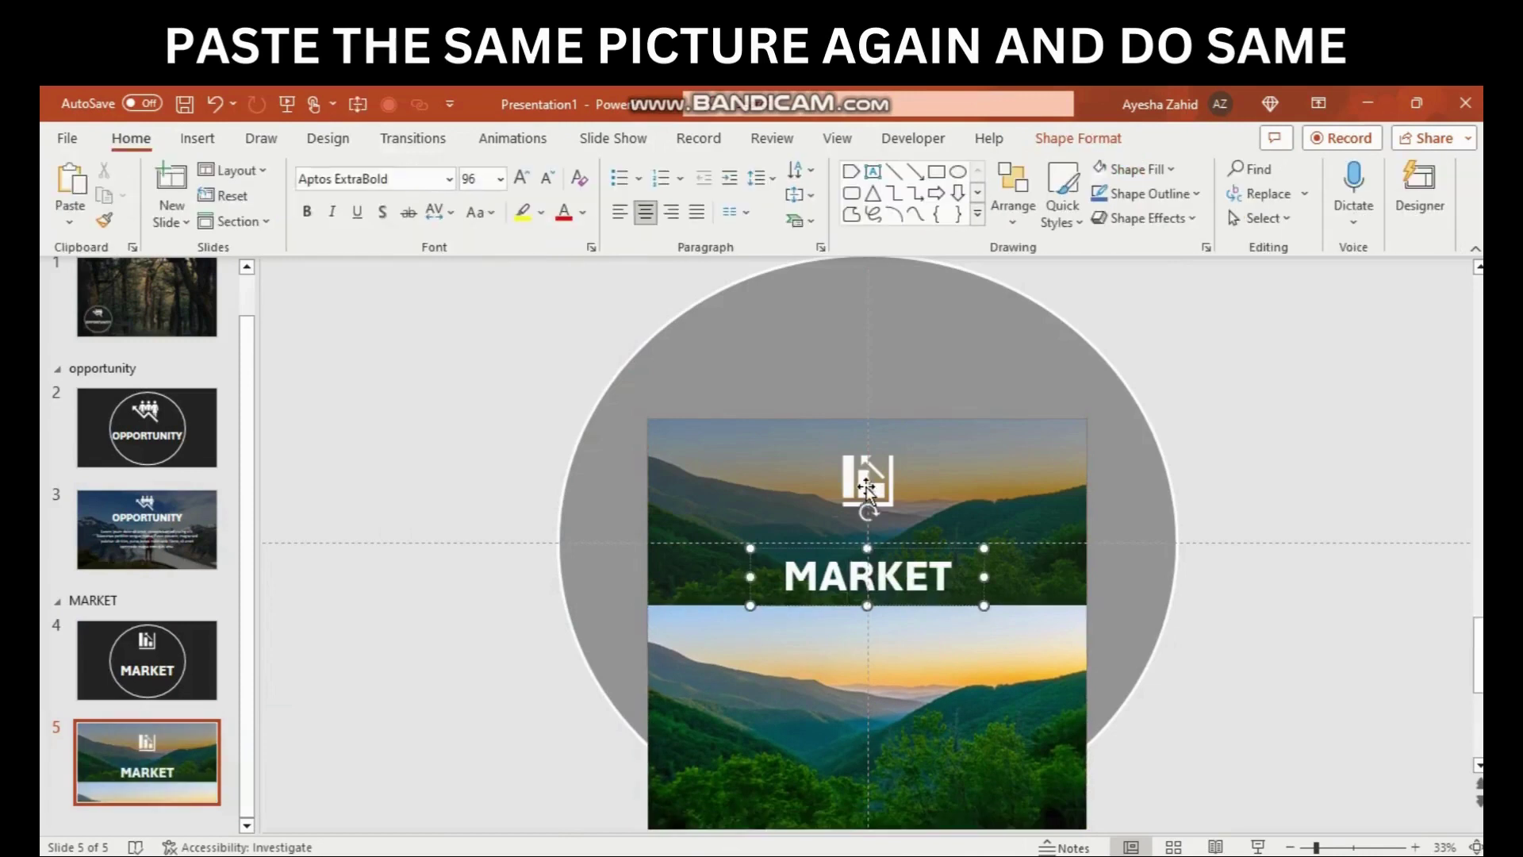
{"action": "left_click", "coordinate": [868, 481], "text": "shift"}
{"action": "key", "text": "Delete"}
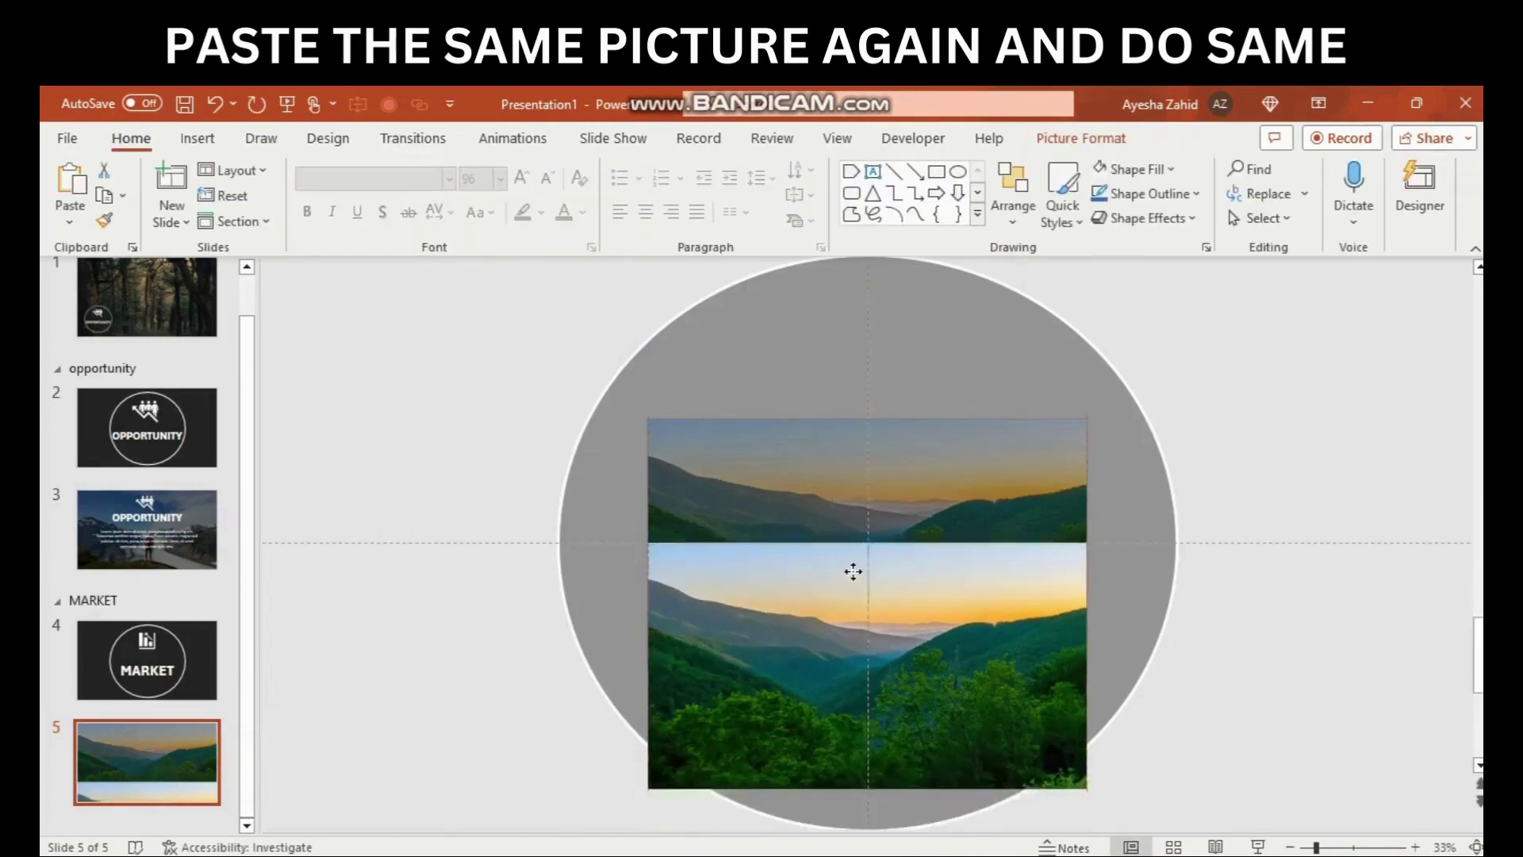
{"action": "left_click_drag", "start_coordinate": [850, 653], "coordinate": [850, 468]}
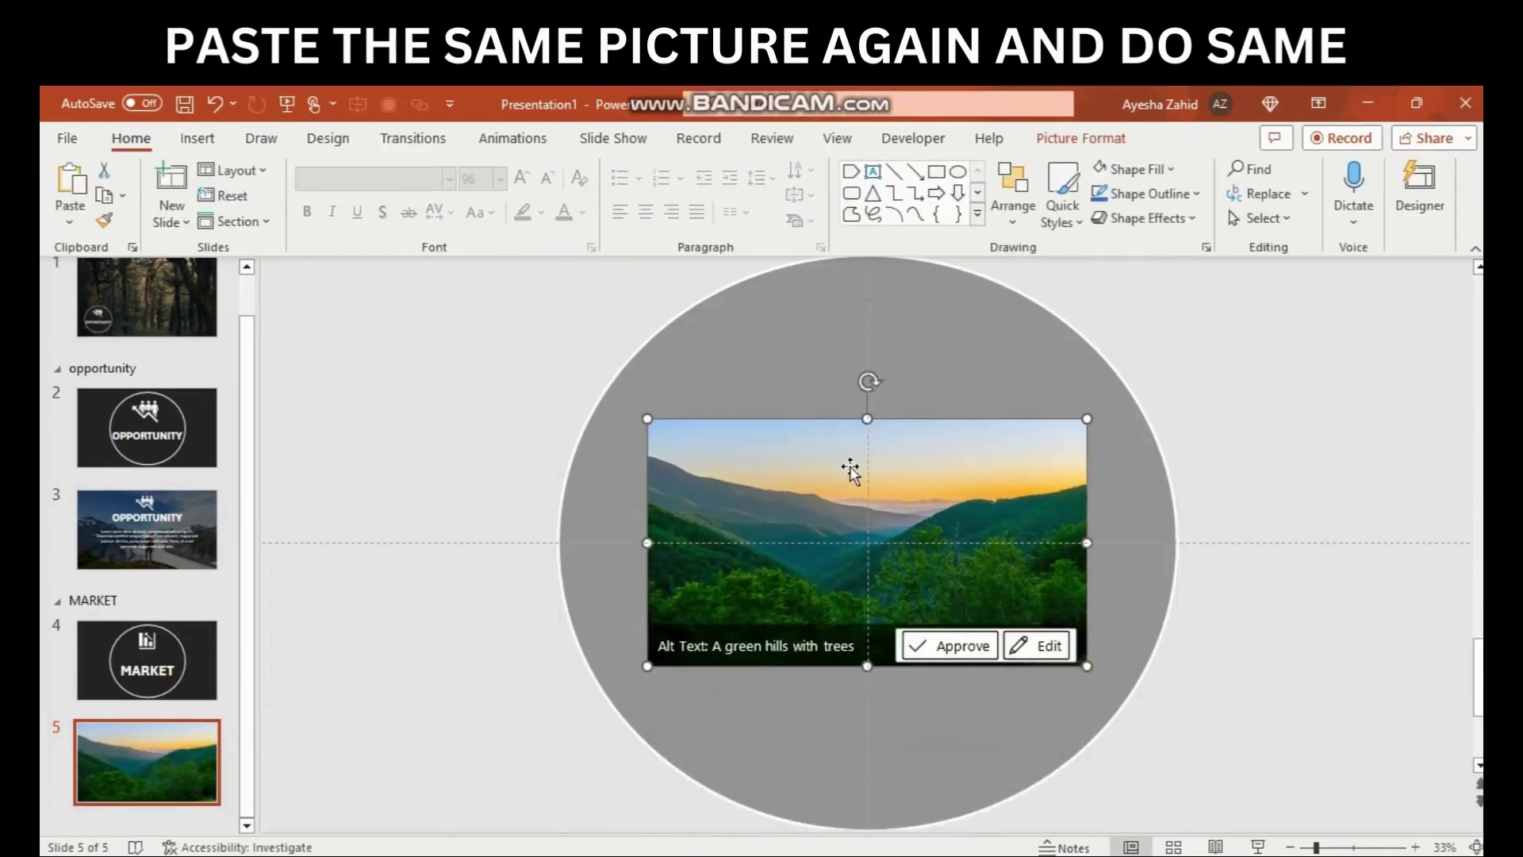
{"action": "key", "text": "ctrl+v"}
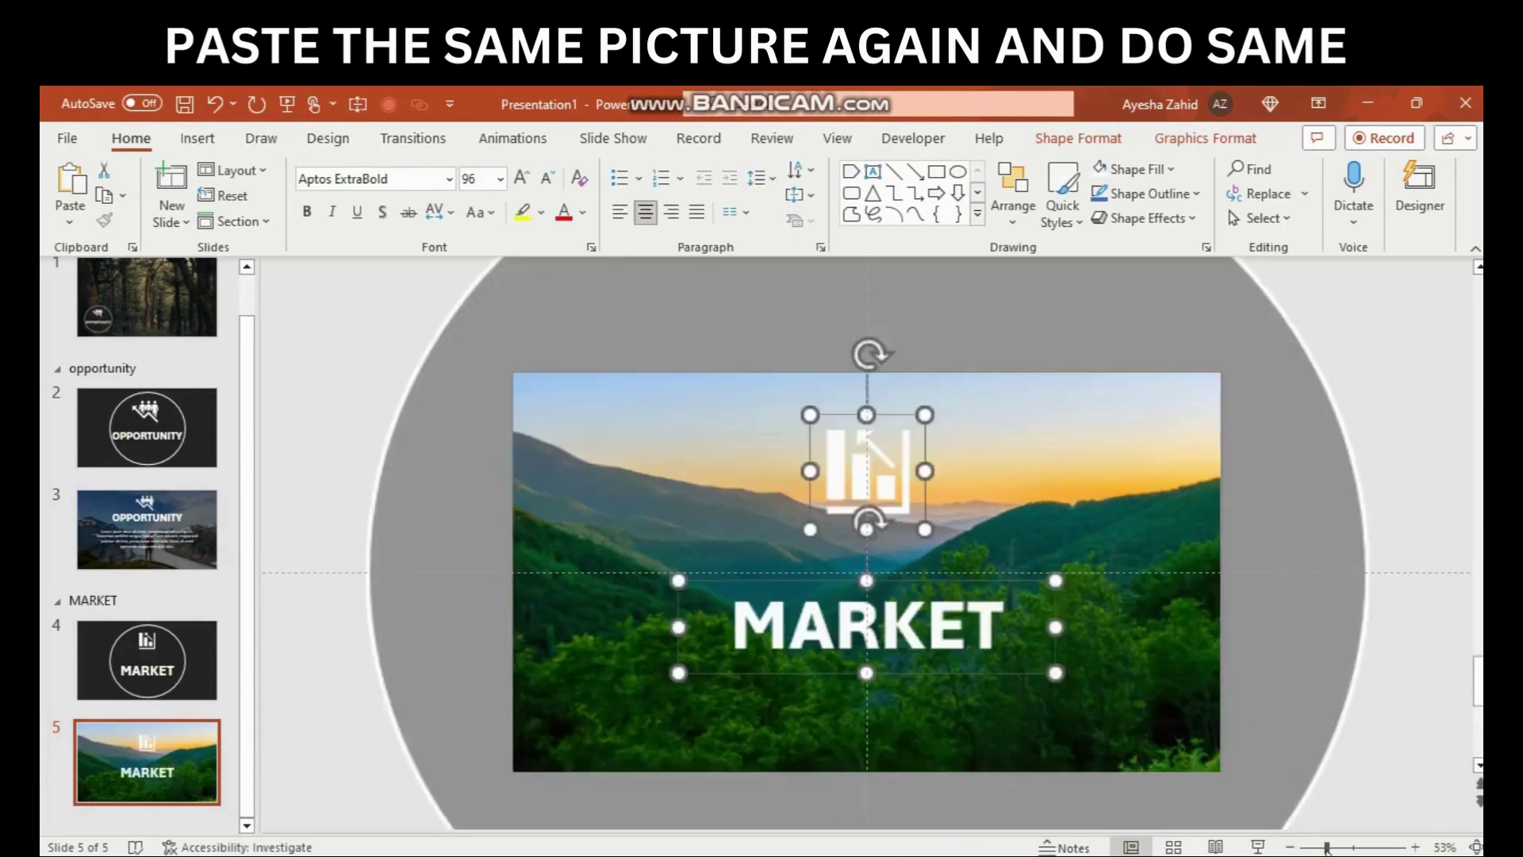
{"action": "scroll", "coordinate": [1007, 521], "scroll_direction": "up", "scroll_amount": 2, "text": "ctrl"}
Darken slide 5's landscape picture to about -51% brightness.
{"action": "left_click", "coordinate": [1007, 521]}
{"action": "right_click", "coordinate": [1086, 476]}
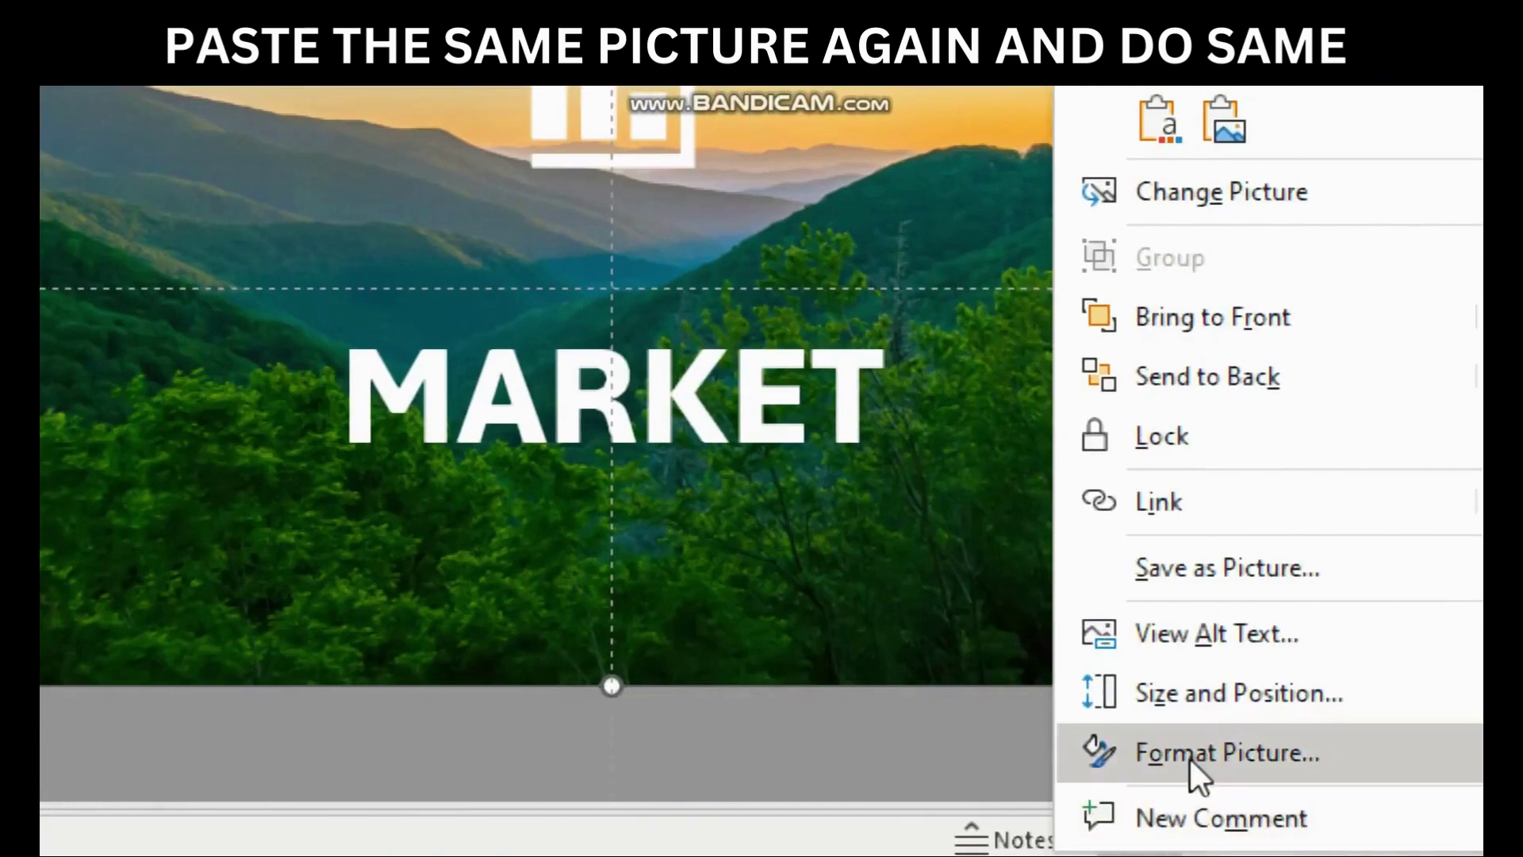
{"action": "left_click", "coordinate": [1191, 757]}
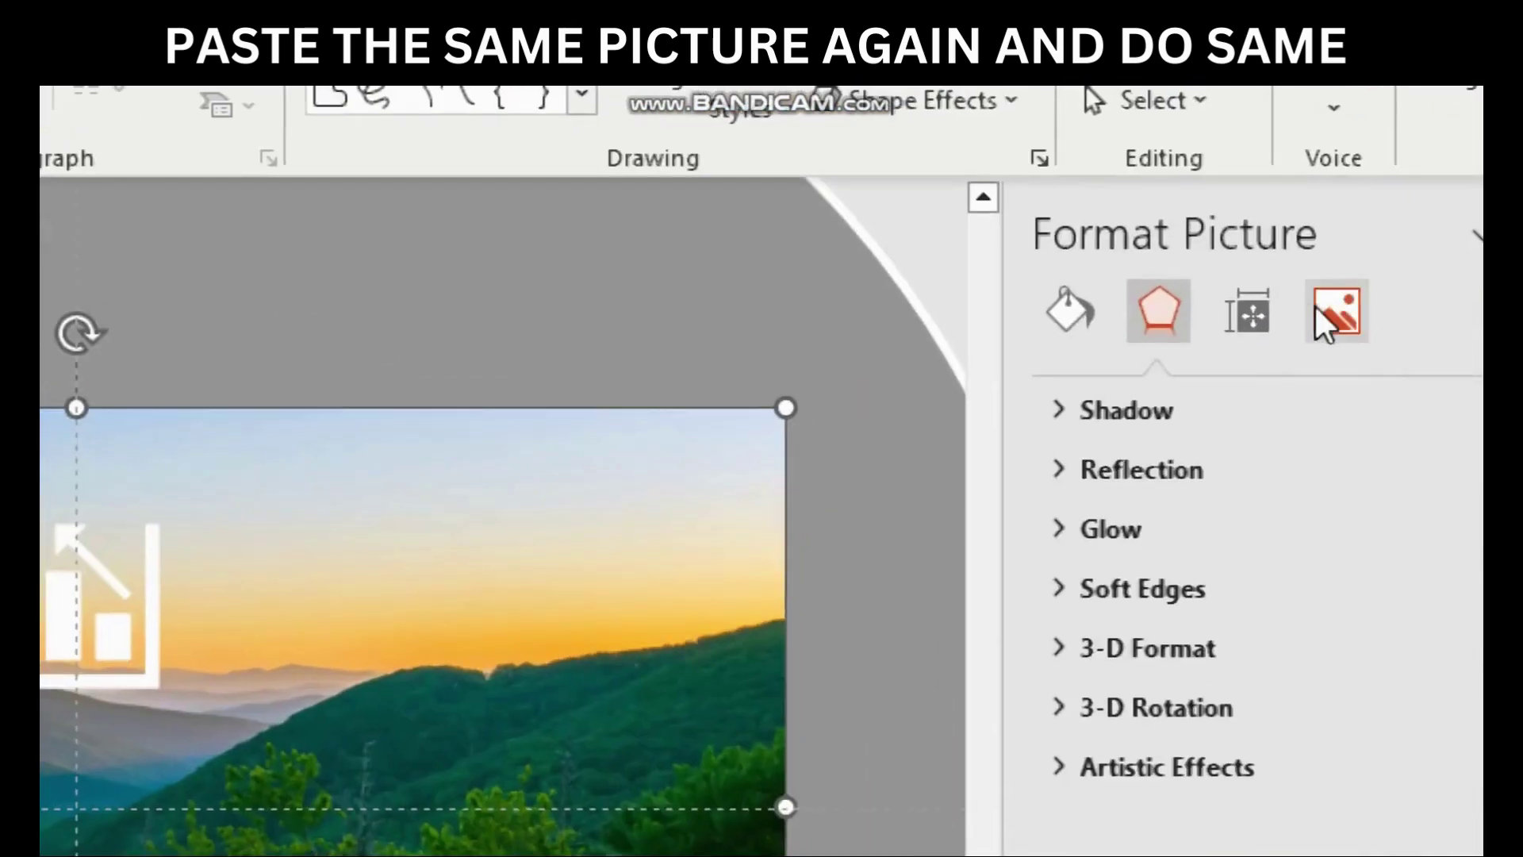
{"action": "left_click", "coordinate": [1355, 323]}
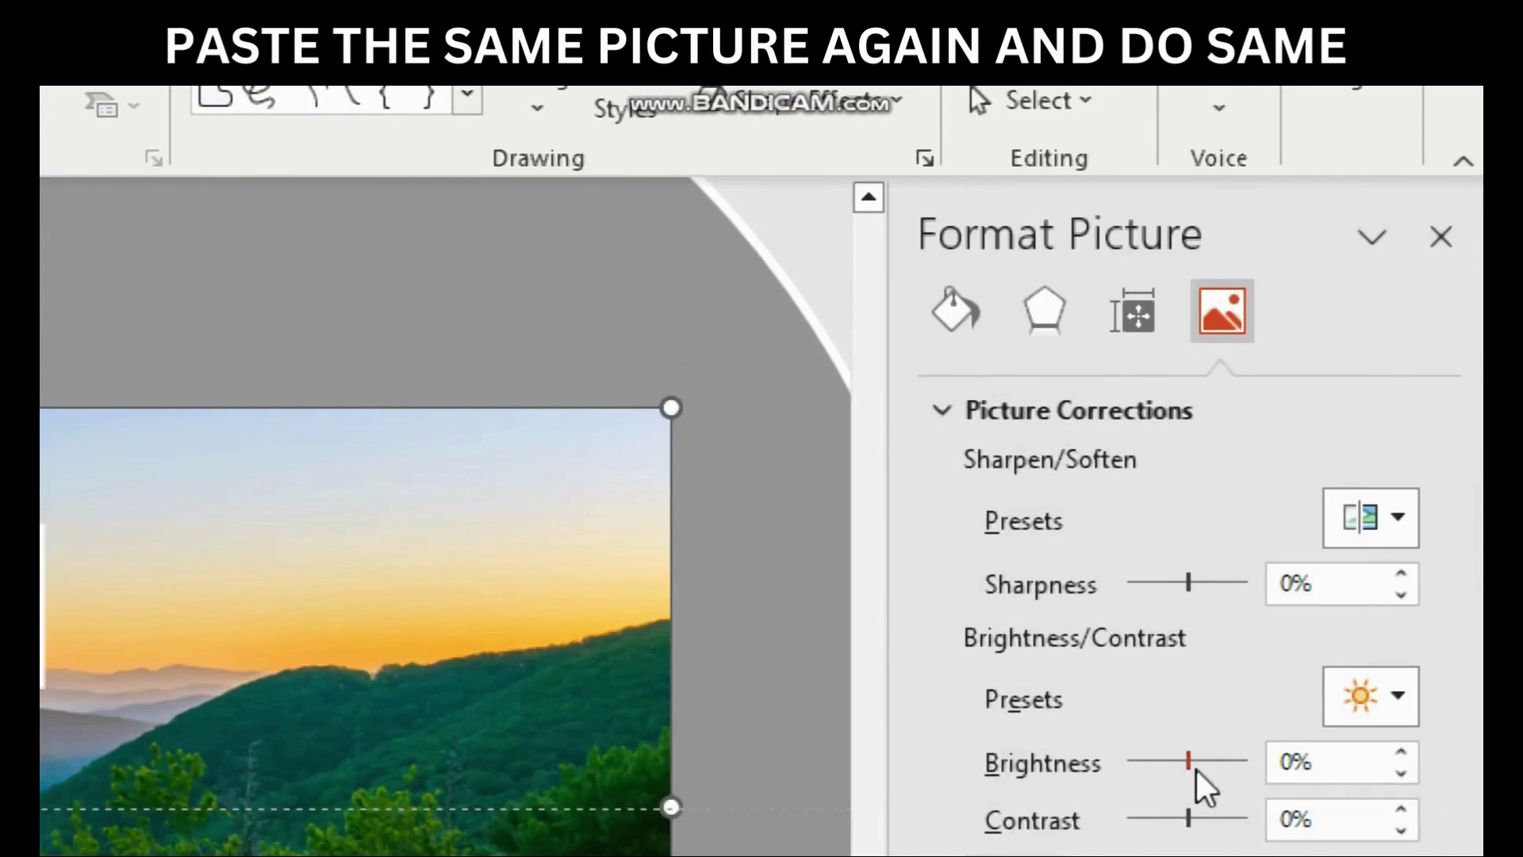
{"action": "left_click_drag", "start_coordinate": [1187, 763], "coordinate": [1163, 765]}
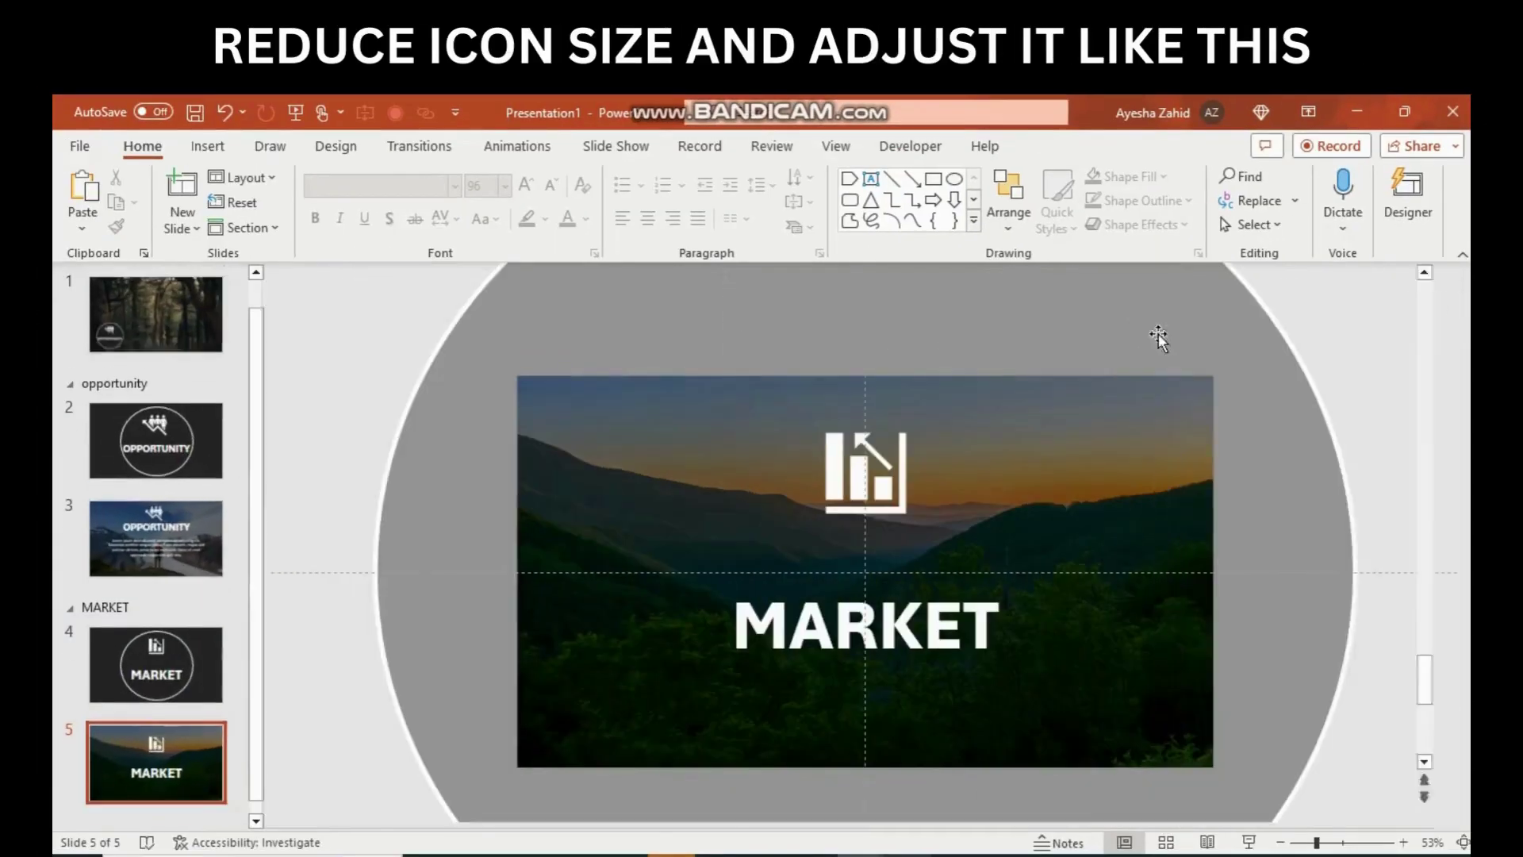
Shrink and raise slide 5's chart icon, then move MARKET up beneath it.
{"action": "left_click", "coordinate": [917, 523]}
{"action": "mouse_move", "coordinate": [868, 492]}
{"action": "left_mouse_down"}
{"action": "mouse_move", "coordinate": [870, 475]}
{"action": "mouse_move", "coordinate": [902, 468]}
{"action": "left_mouse_up"}
{"action": "left_click", "coordinate": [911, 492]}
{"action": "left_click", "coordinate": [824, 584]}
{"action": "left_click_drag", "start_coordinate": [824, 583], "coordinate": [828, 478]}
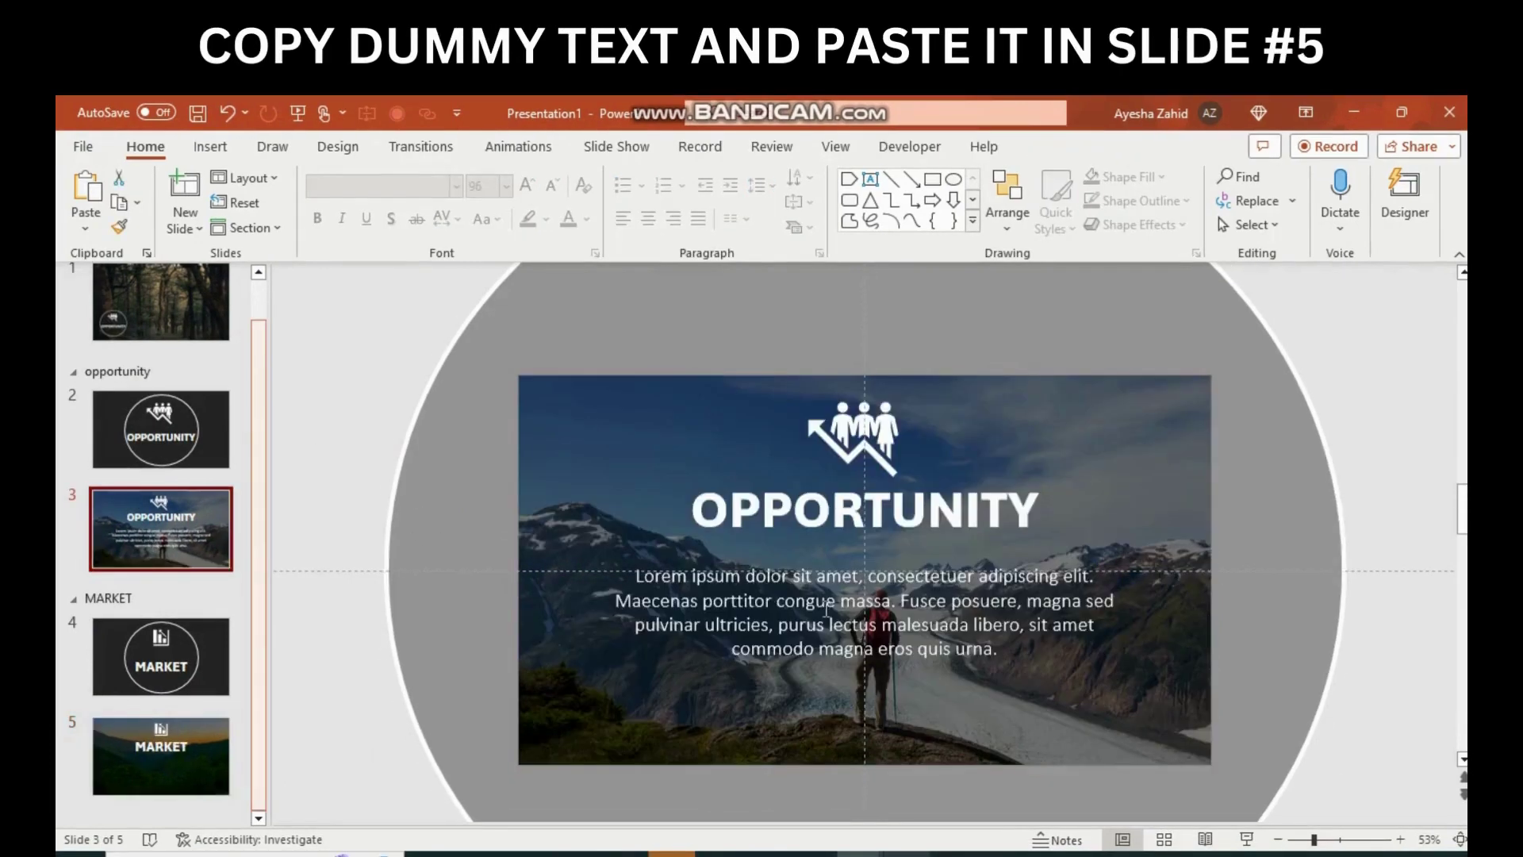
Copy slide 3's Lorem ipsum paragraph onto slide 5, just below the MARKET heading.
{"action": "right_click", "coordinate": [727, 562]}
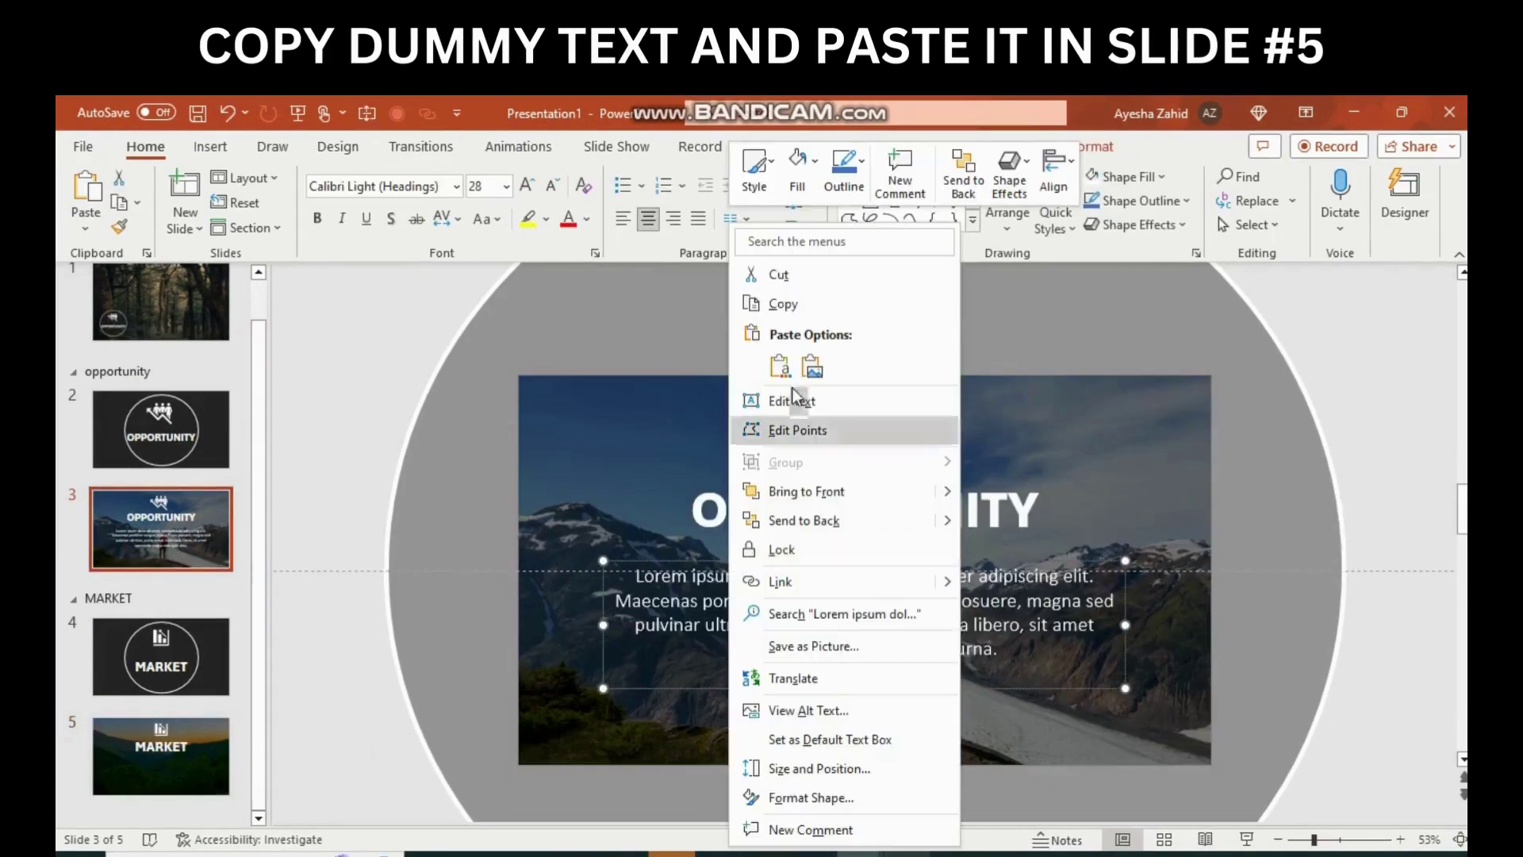
{"action": "left_click", "coordinate": [785, 306]}
{"action": "left_click", "coordinate": [161, 755]}
{"action": "key", "text": "ctrl+v"}
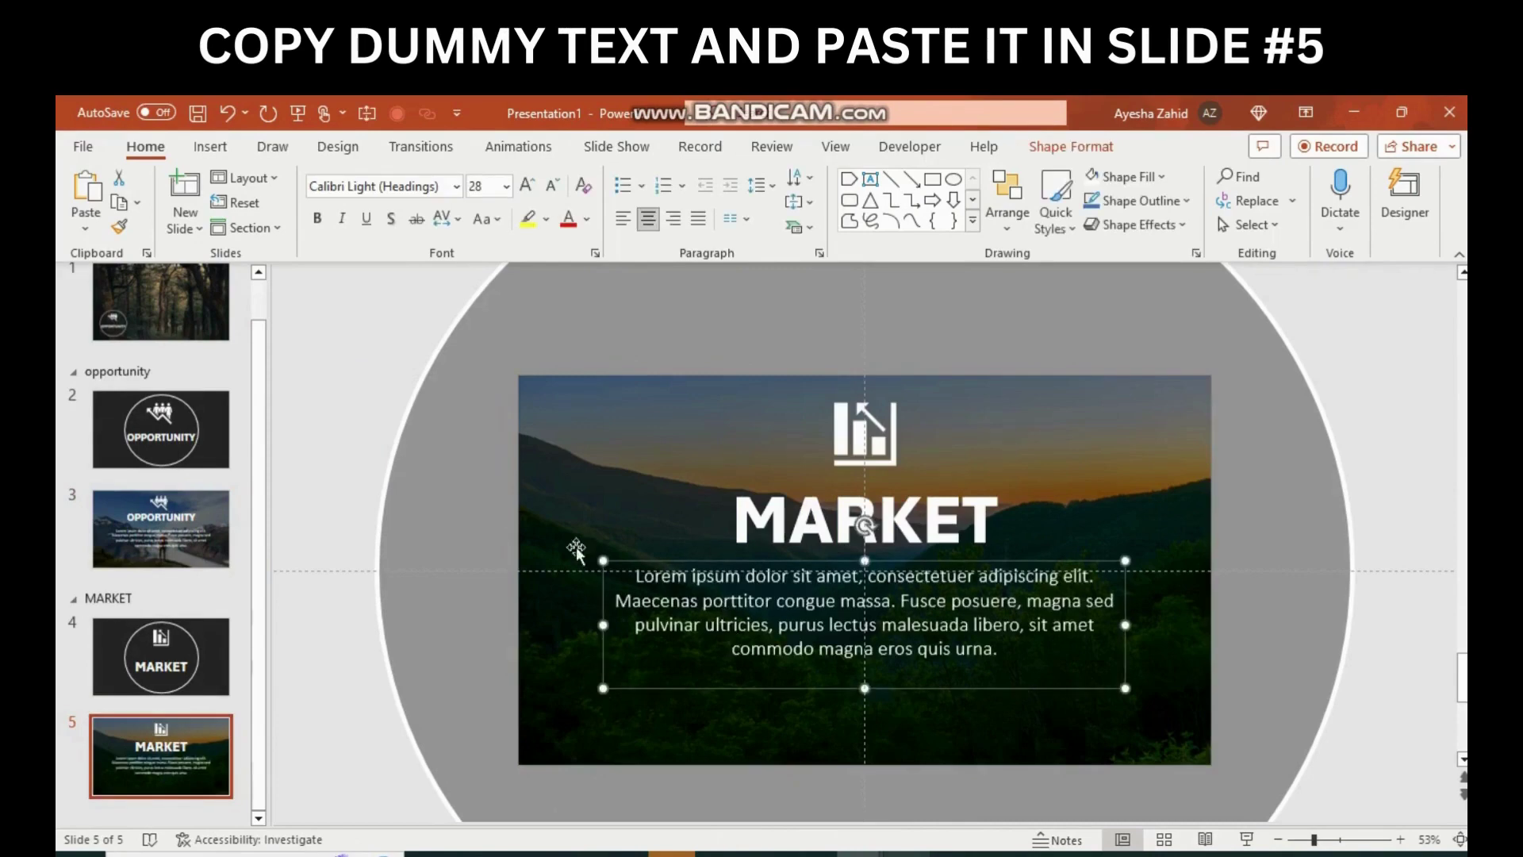
{"action": "left_click", "coordinate": [323, 537]}
{"action": "left_click", "coordinate": [784, 563]}
{"action": "left_click_drag", "start_coordinate": [785, 564], "coordinate": [789, 583]}
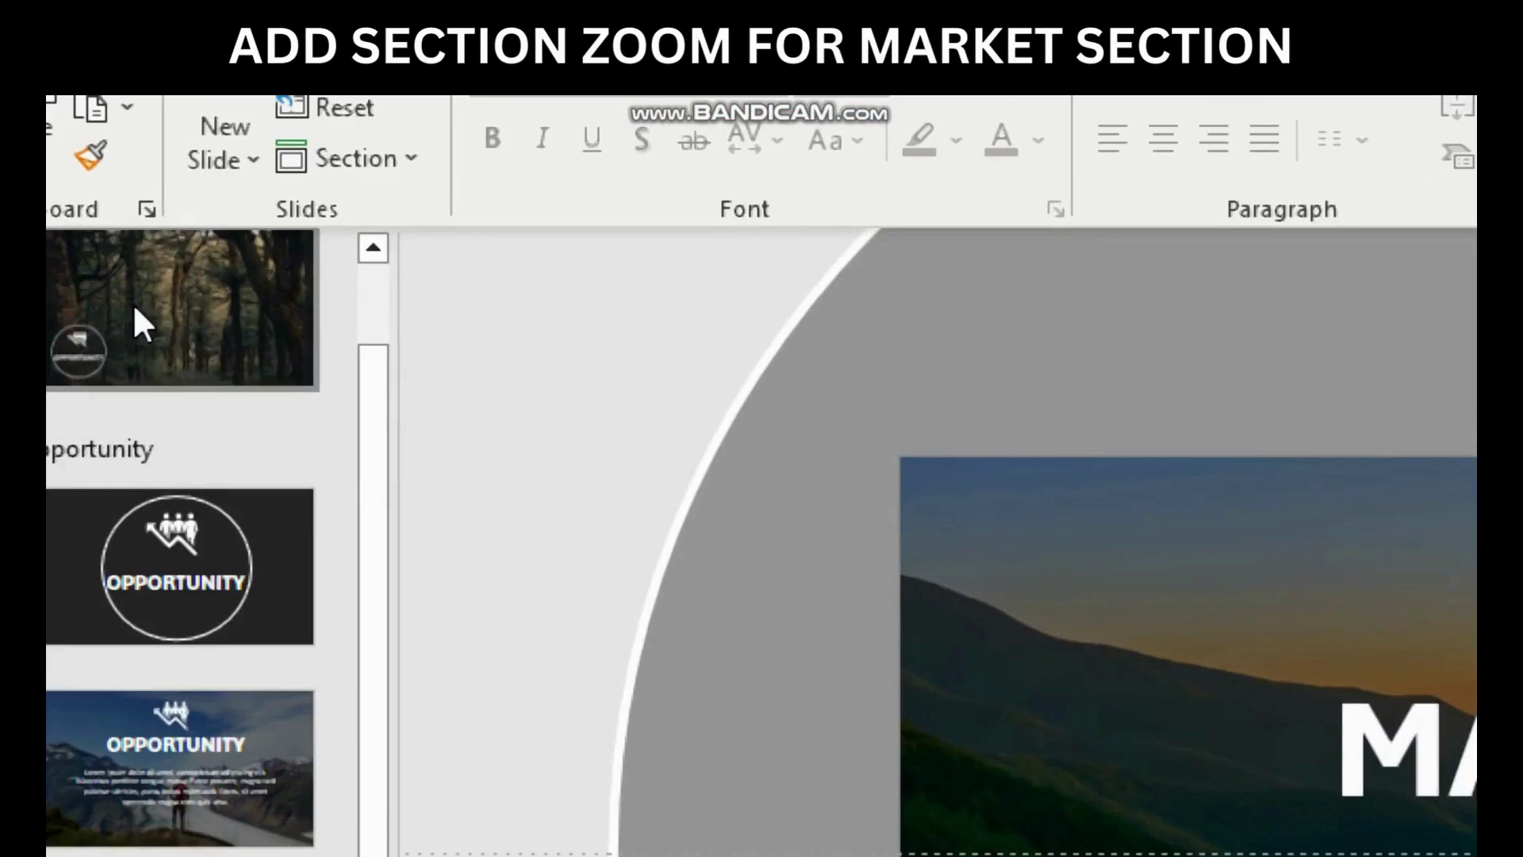
Insert a Section Zoom for Section 3: MARKET on the forest title slide.
{"action": "left_click", "coordinate": [134, 312]}
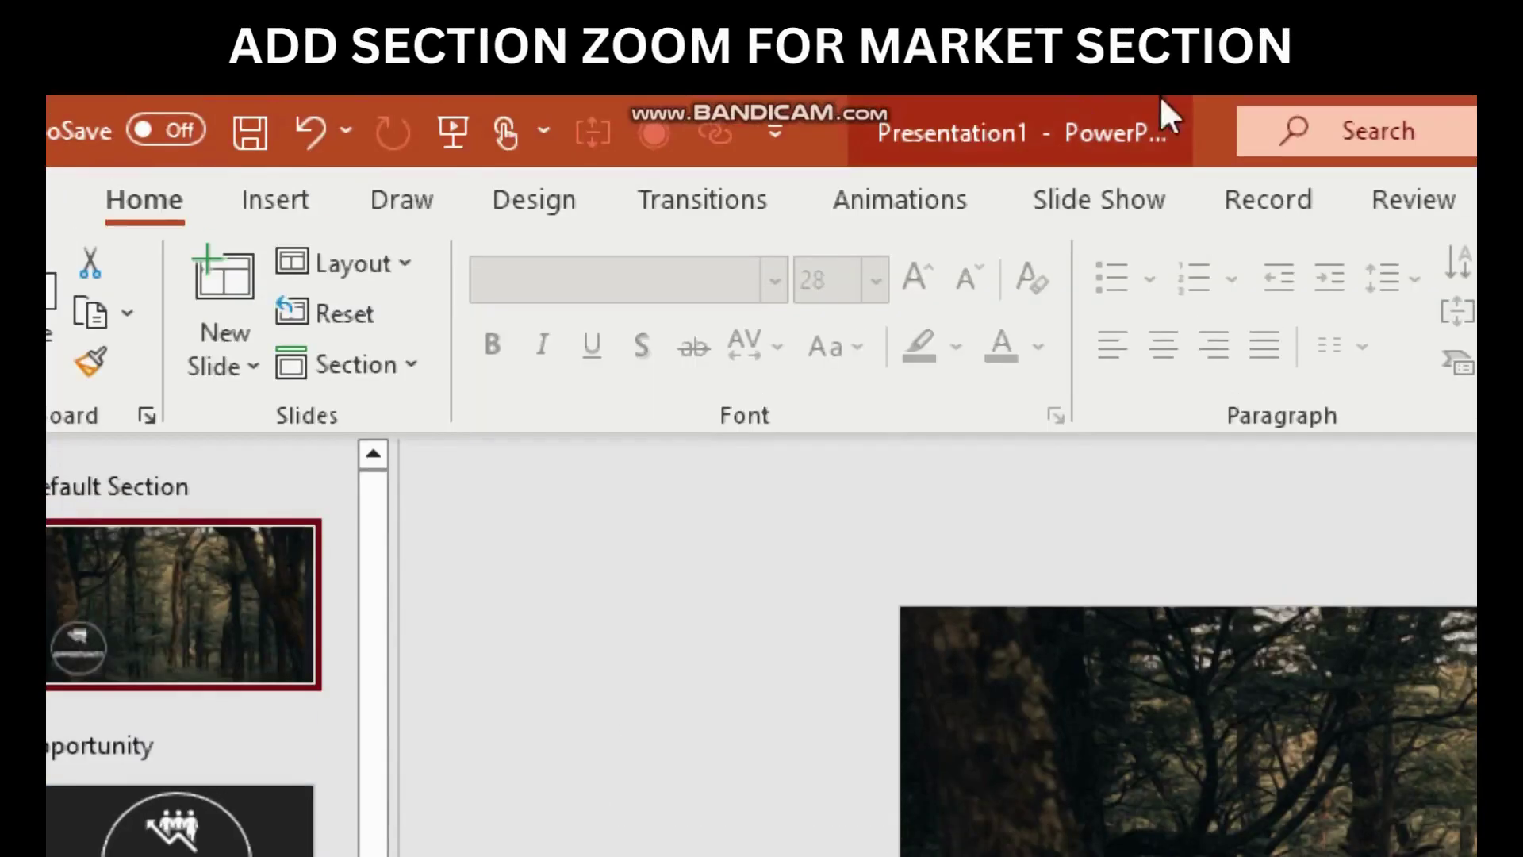
{"action": "left_click", "coordinate": [257, 197]}
{"action": "left_click", "coordinate": [1274, 345]}
{"action": "left_click", "coordinate": [1380, 488]}
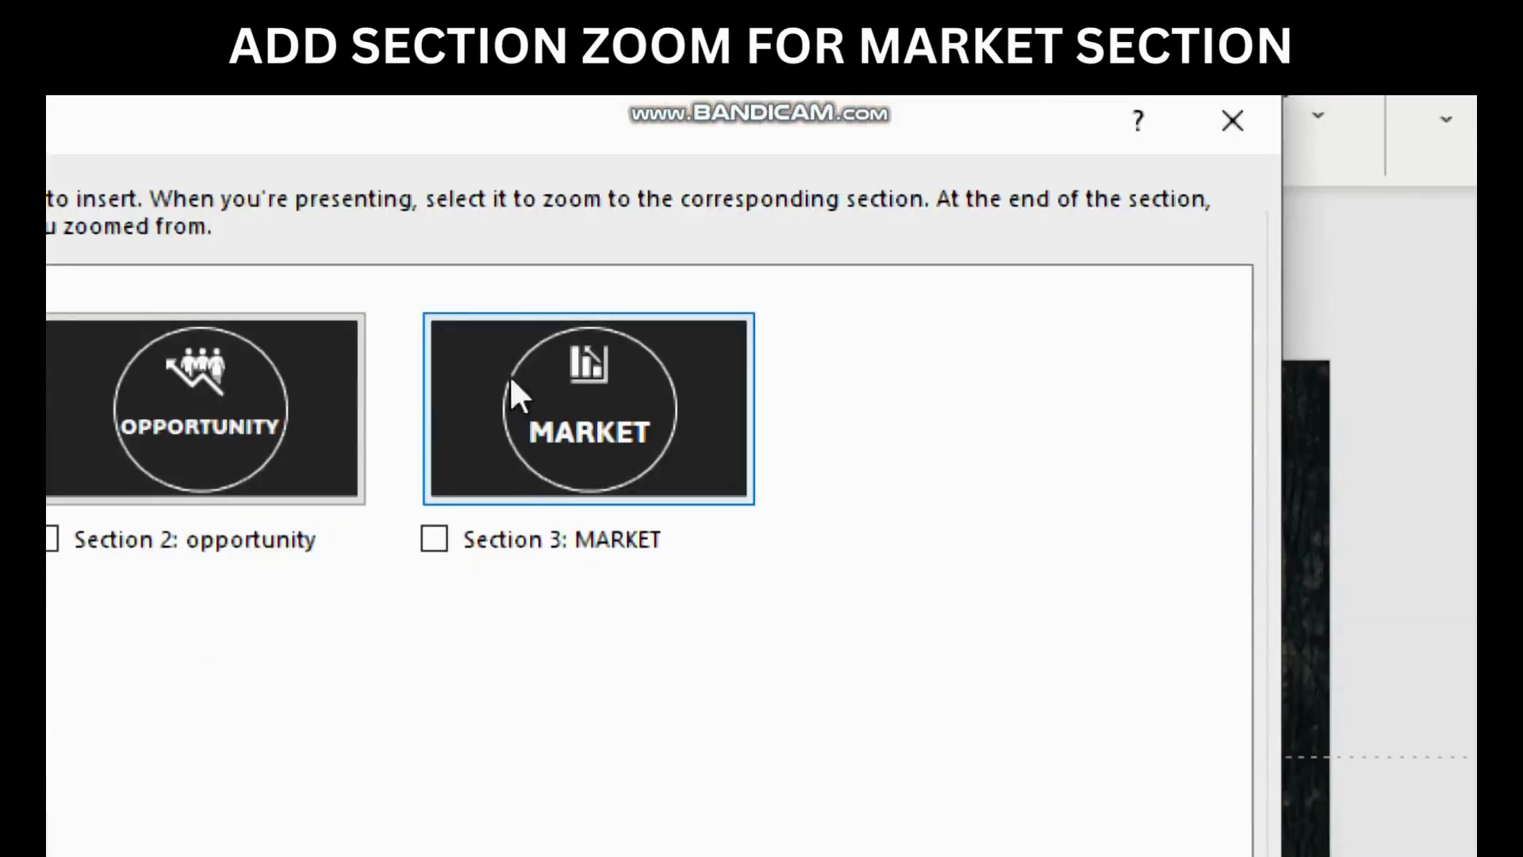
{"action": "left_click", "coordinate": [512, 395]}
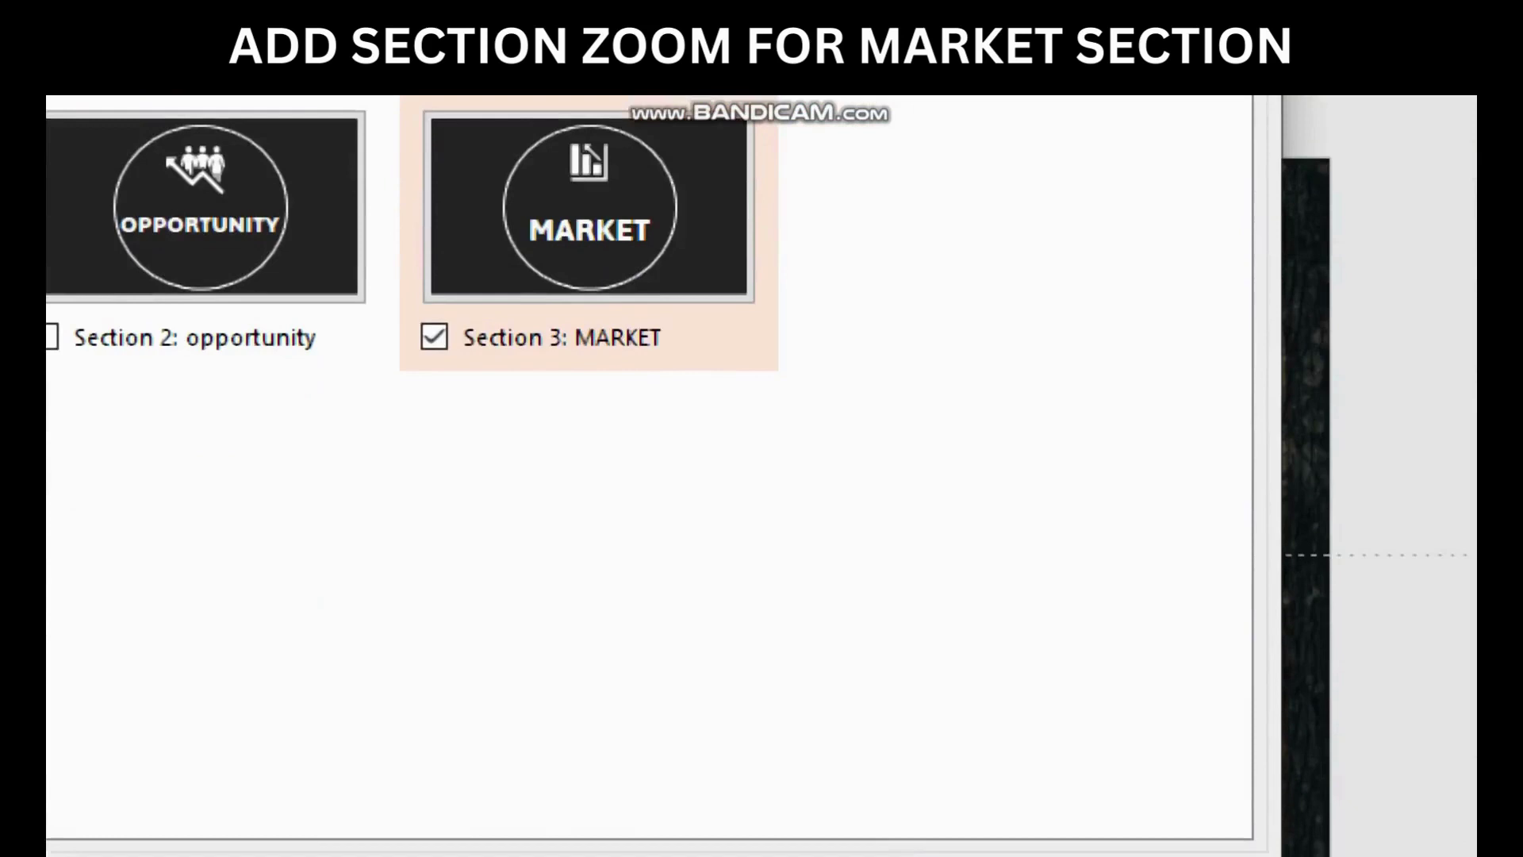
{"action": "left_click", "coordinate": [976, 839]}
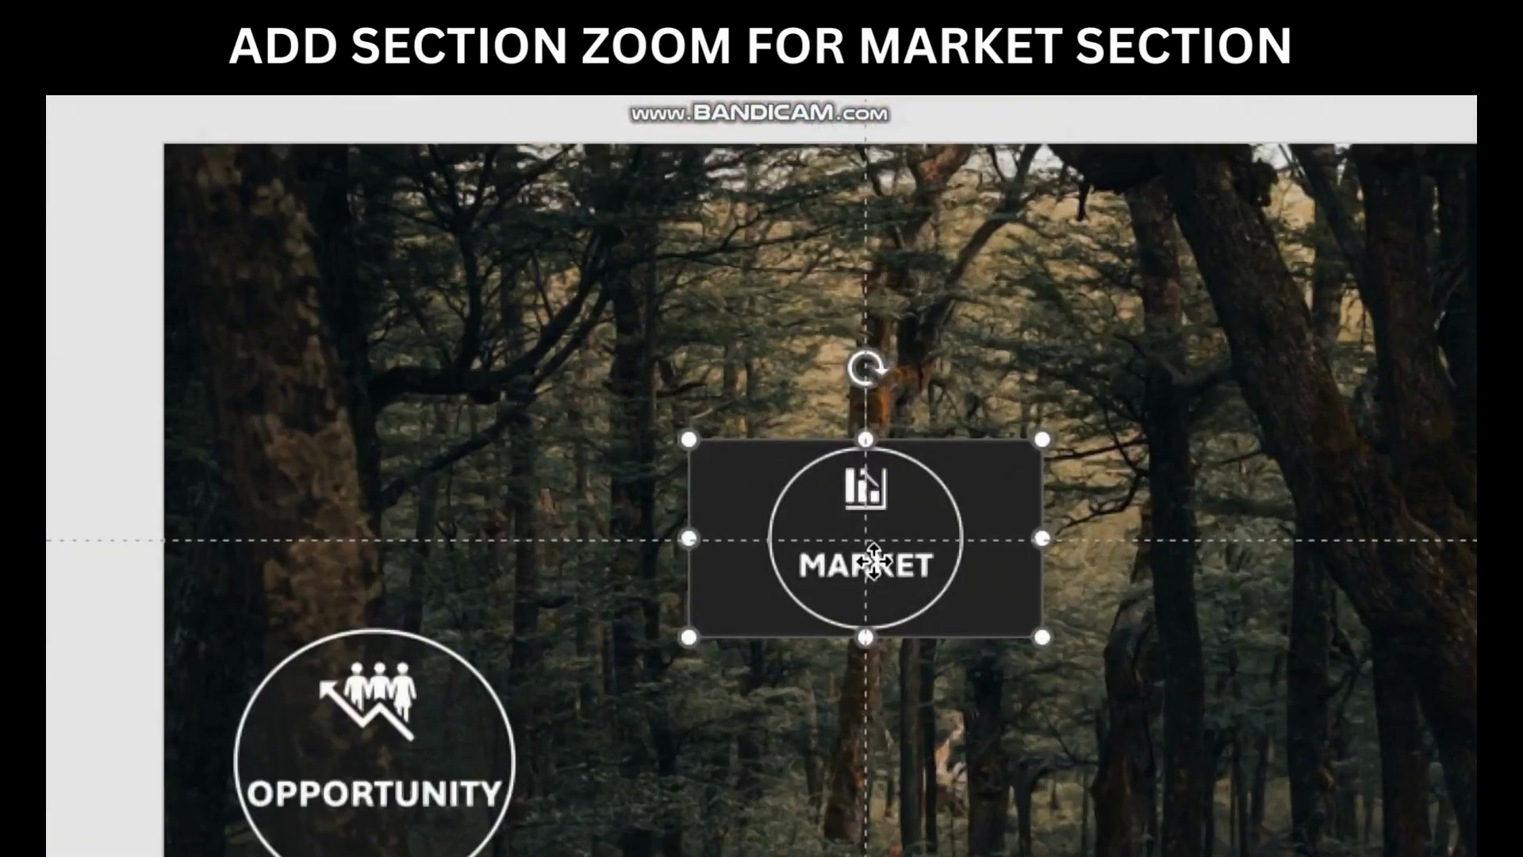
Make the MARKET zoom's background transparent and shift it left.
{"action": "right_click", "coordinate": [877, 595]}
{"action": "left_click", "coordinate": [1034, 569]}
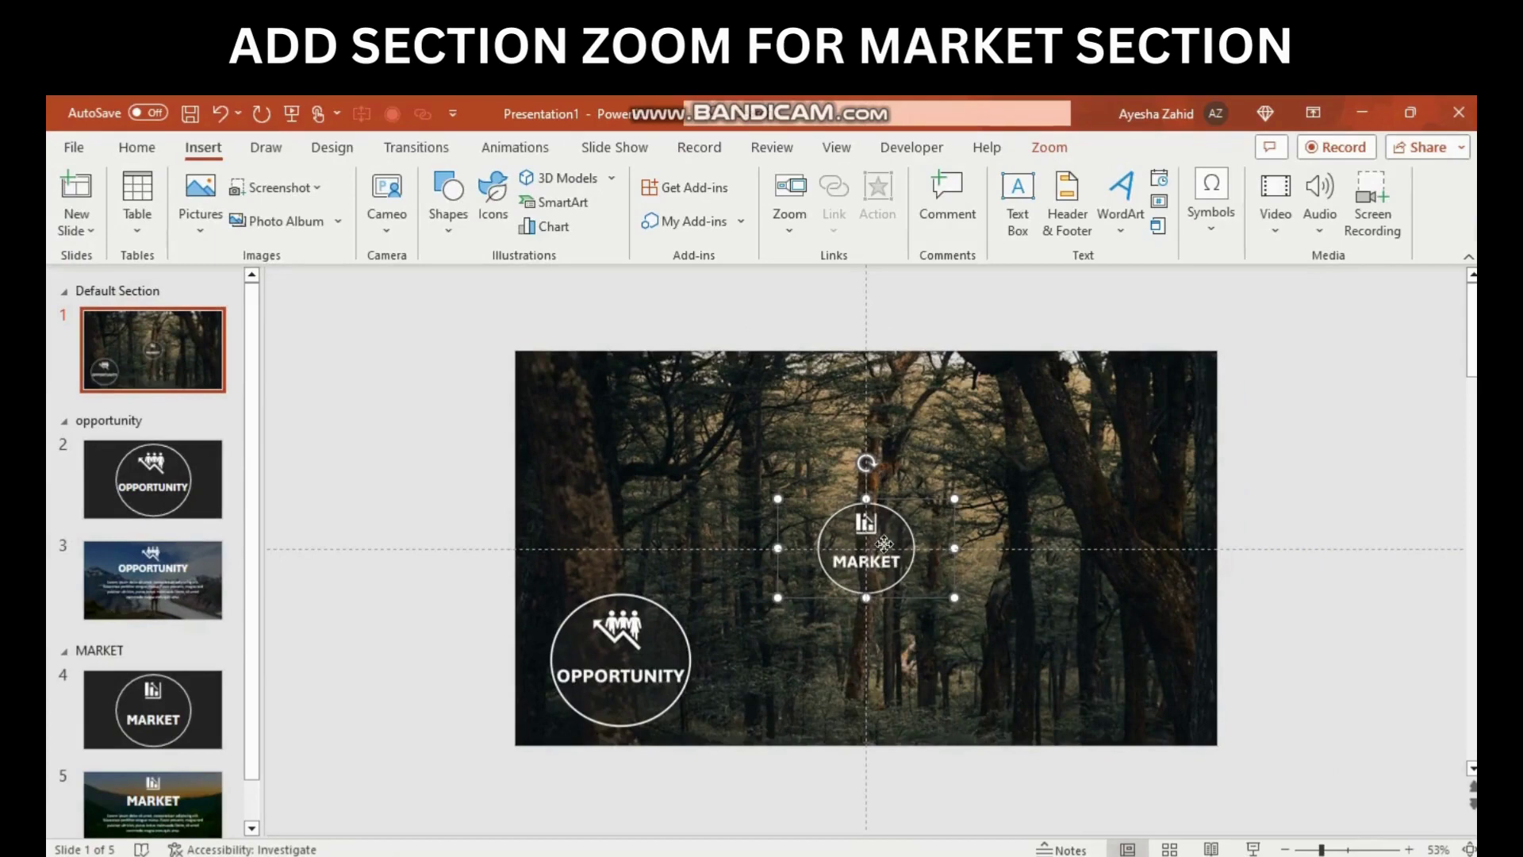
{"action": "mouse_move", "coordinate": [882, 543]}
{"action": "left_mouse_down"}
{"action": "mouse_move", "coordinate": [823, 559]}
{"action": "mouse_move", "coordinate": [837, 569]}
{"action": "left_mouse_up"}
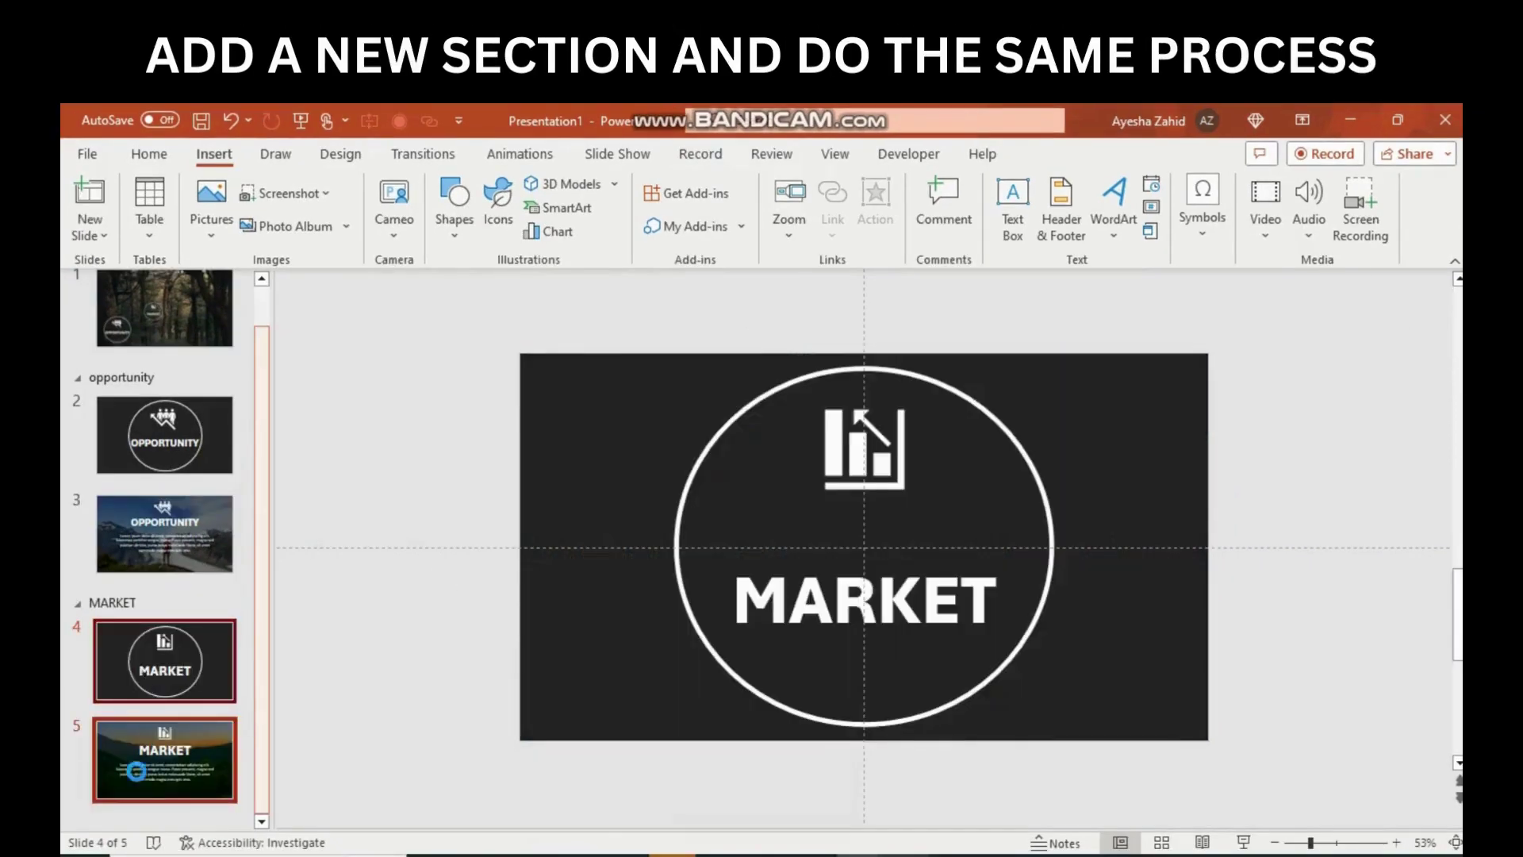
Duplicate MARKET slides 4 and 5, then start a section named SOLUTION at slide 6.
{"action": "key", "text": "ctrl+c"}
{"action": "key", "text": "ctrl+v"}
{"action": "right_click", "coordinate": [125, 616]}
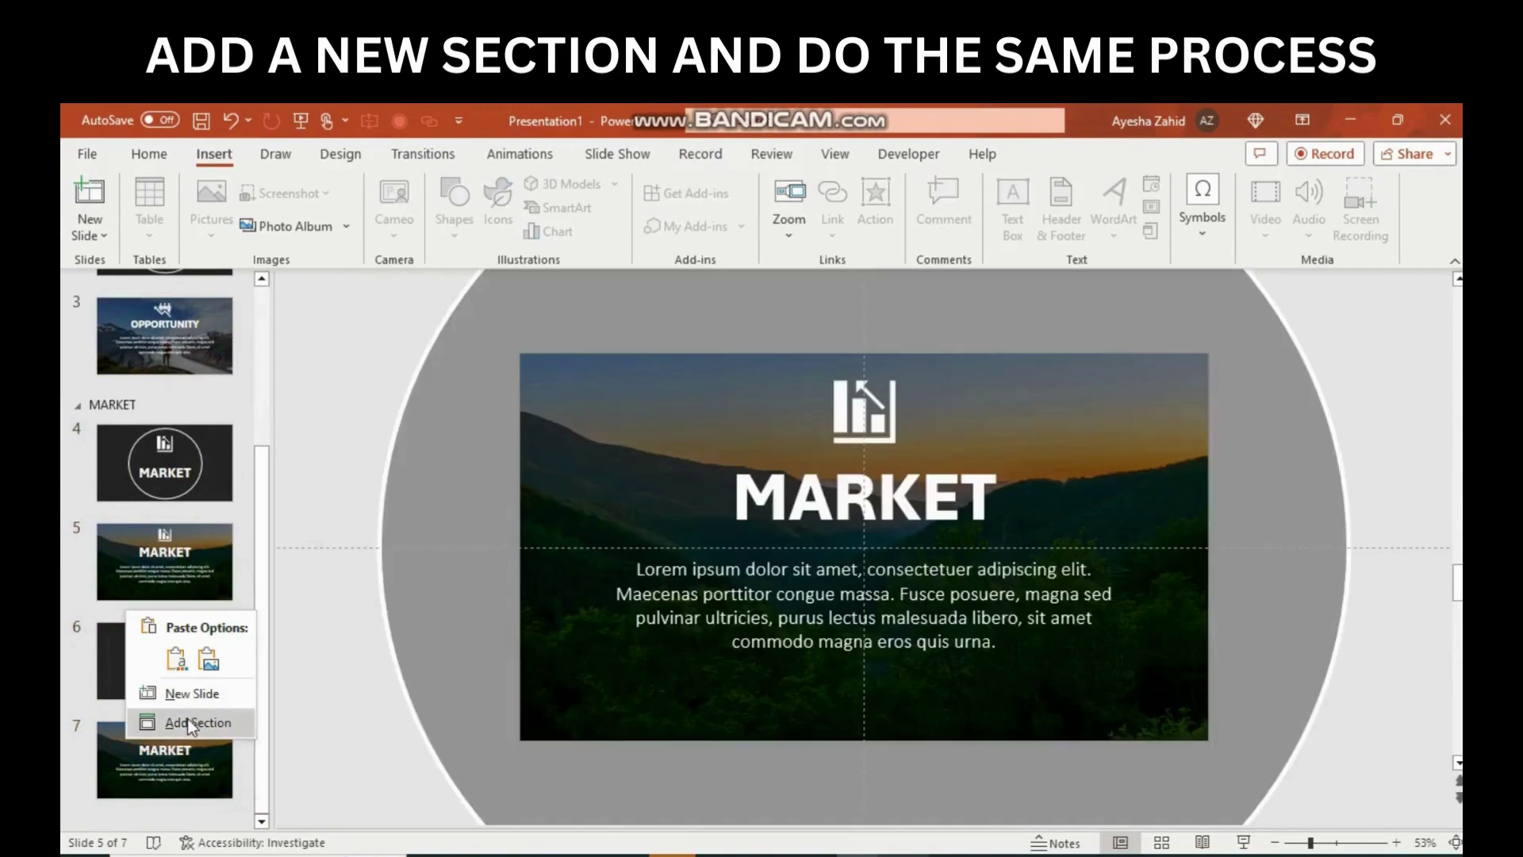
{"action": "left_click", "coordinate": [191, 723]}
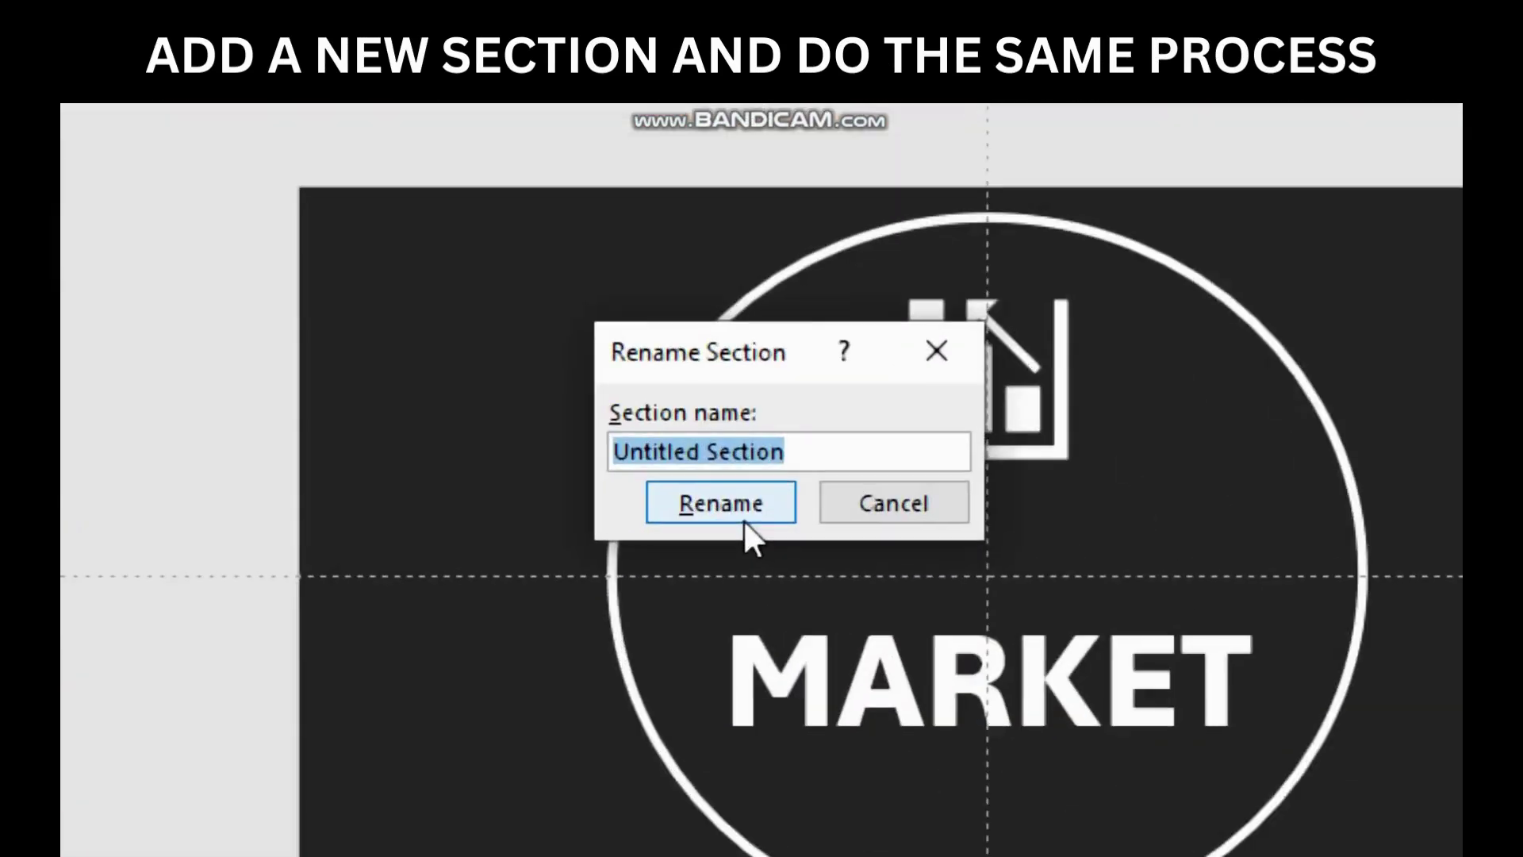
{"action": "type", "text": "SOLUTIO"}
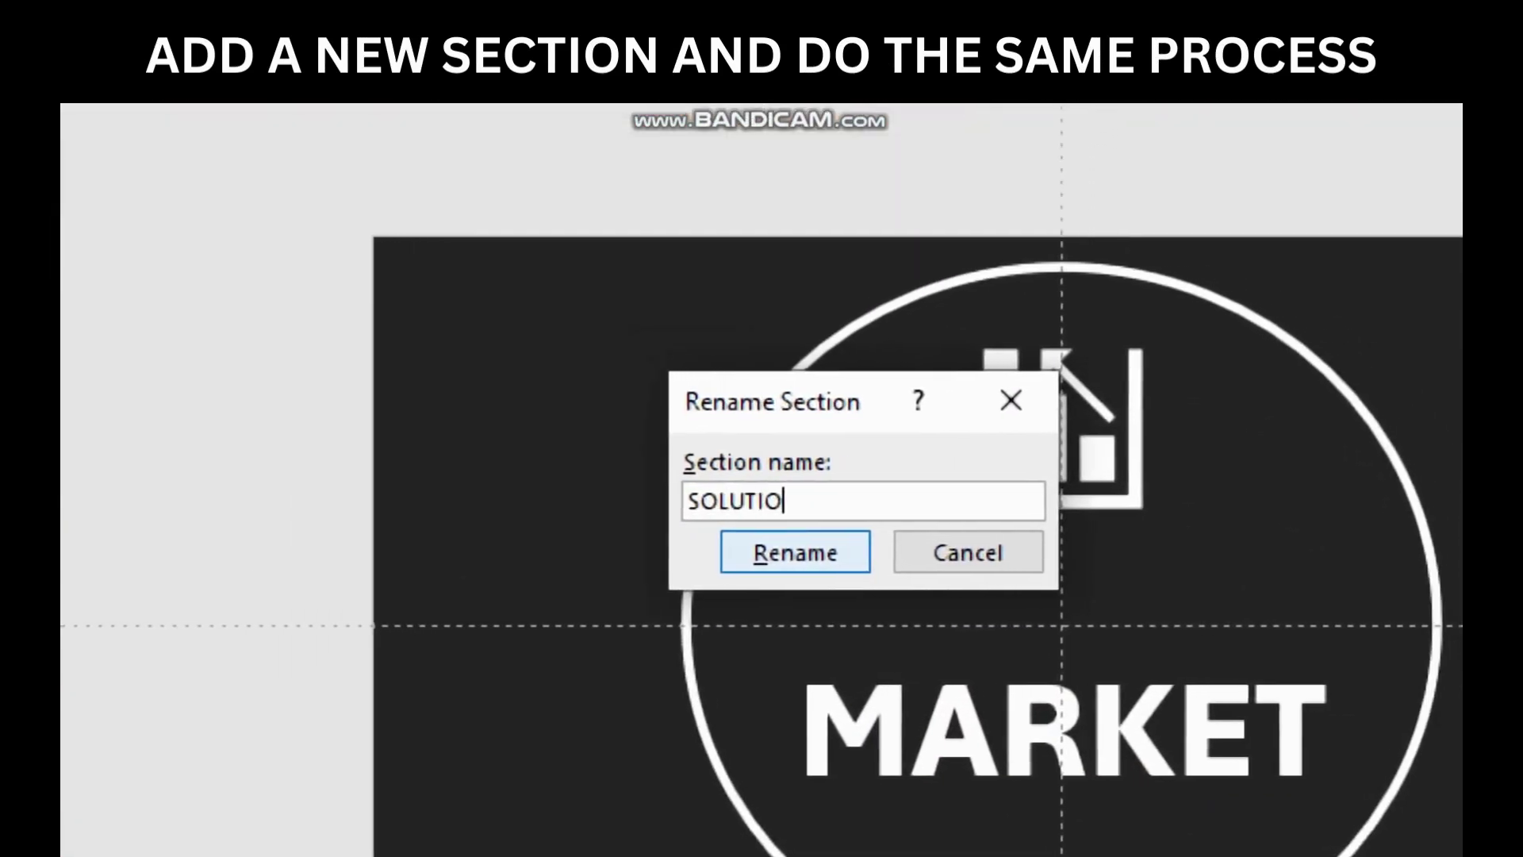
{"action": "type", "text": "NS"}
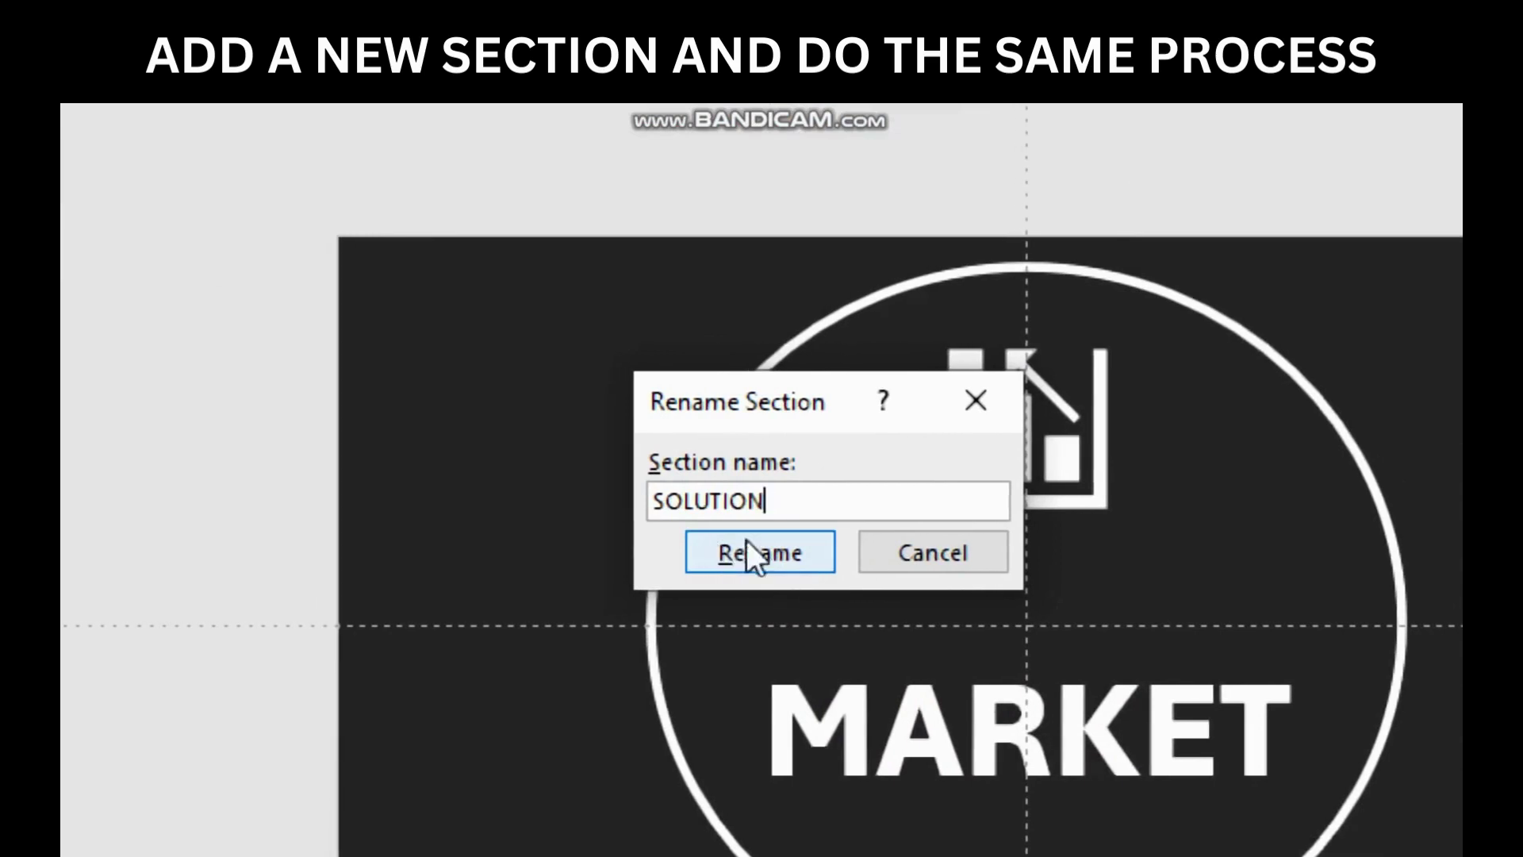
{"action": "left_click", "coordinate": [750, 542]}
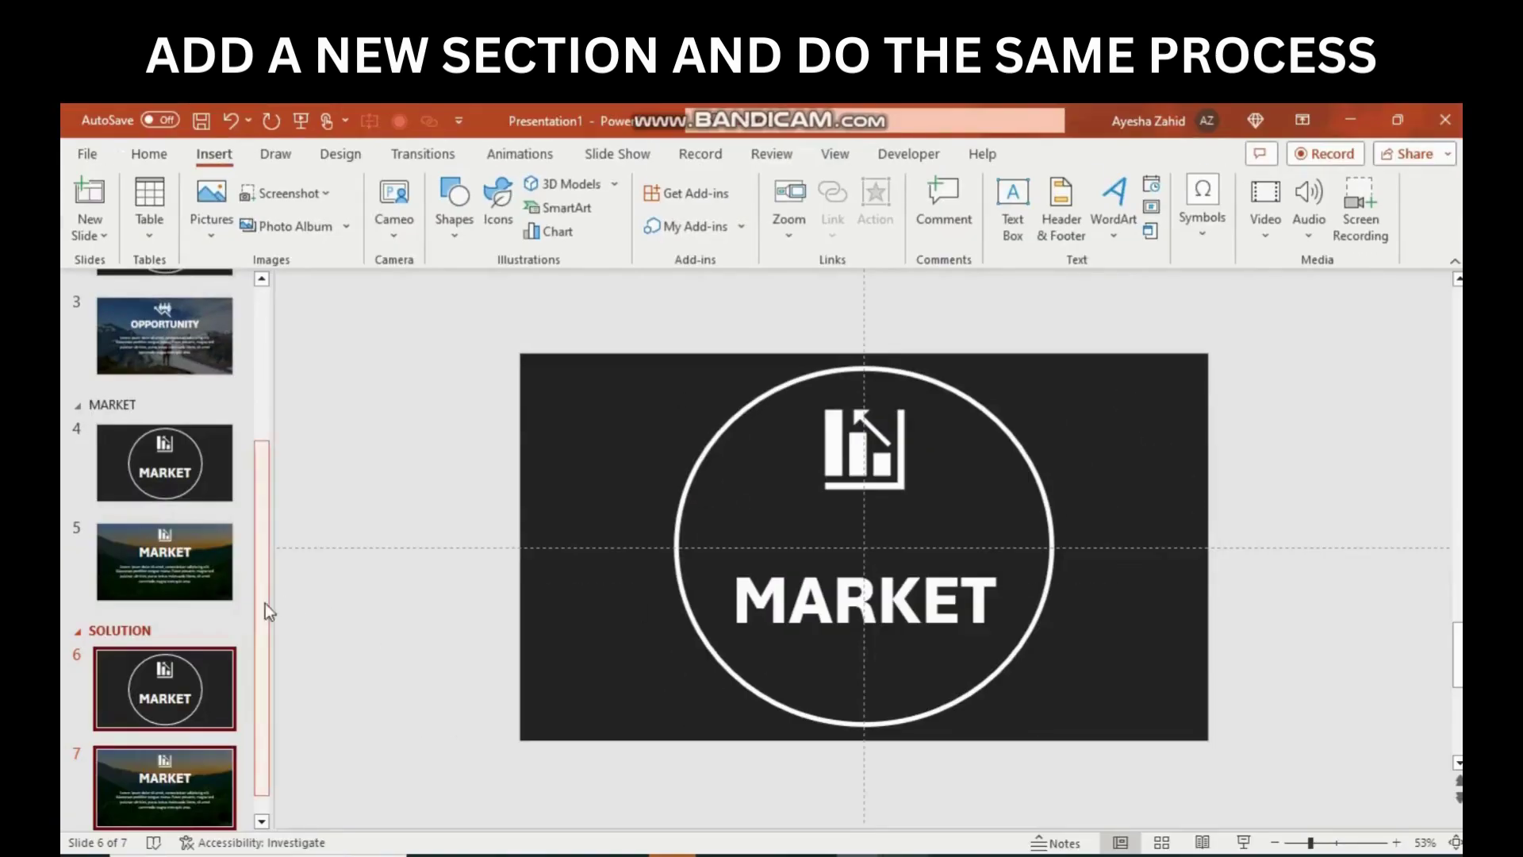
Change slide 6's circle heading from MARKET to SOLUTIONS, shrinking the font to fit one line.
{"action": "double_click", "coordinate": [830, 633]}
{"action": "type", "text": "SO"}
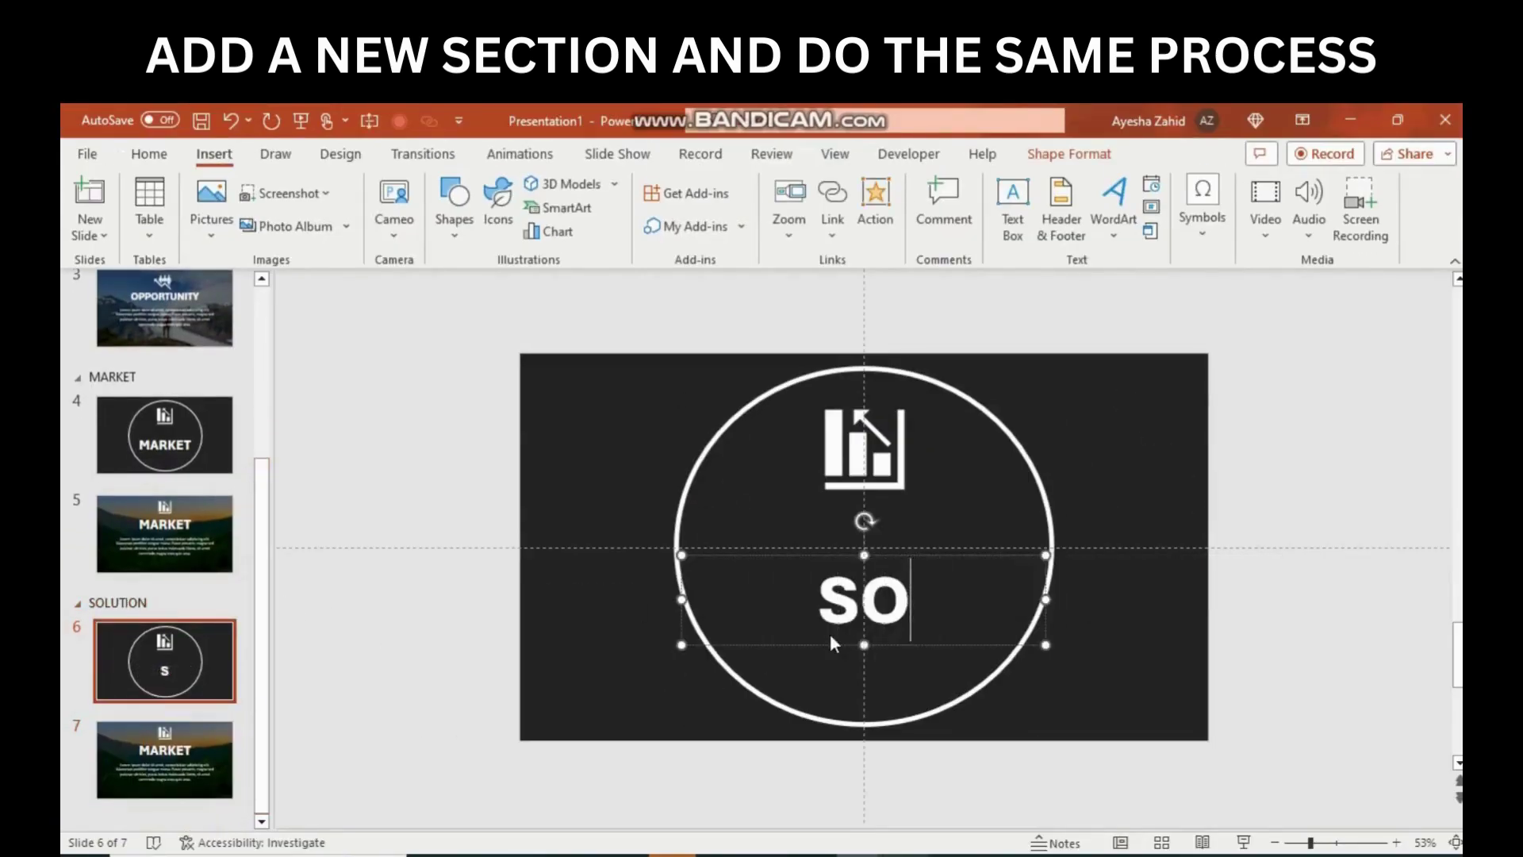
{"action": "type", "text": "LUTIONS"}
{"action": "triple_click", "coordinate": [887, 609]}
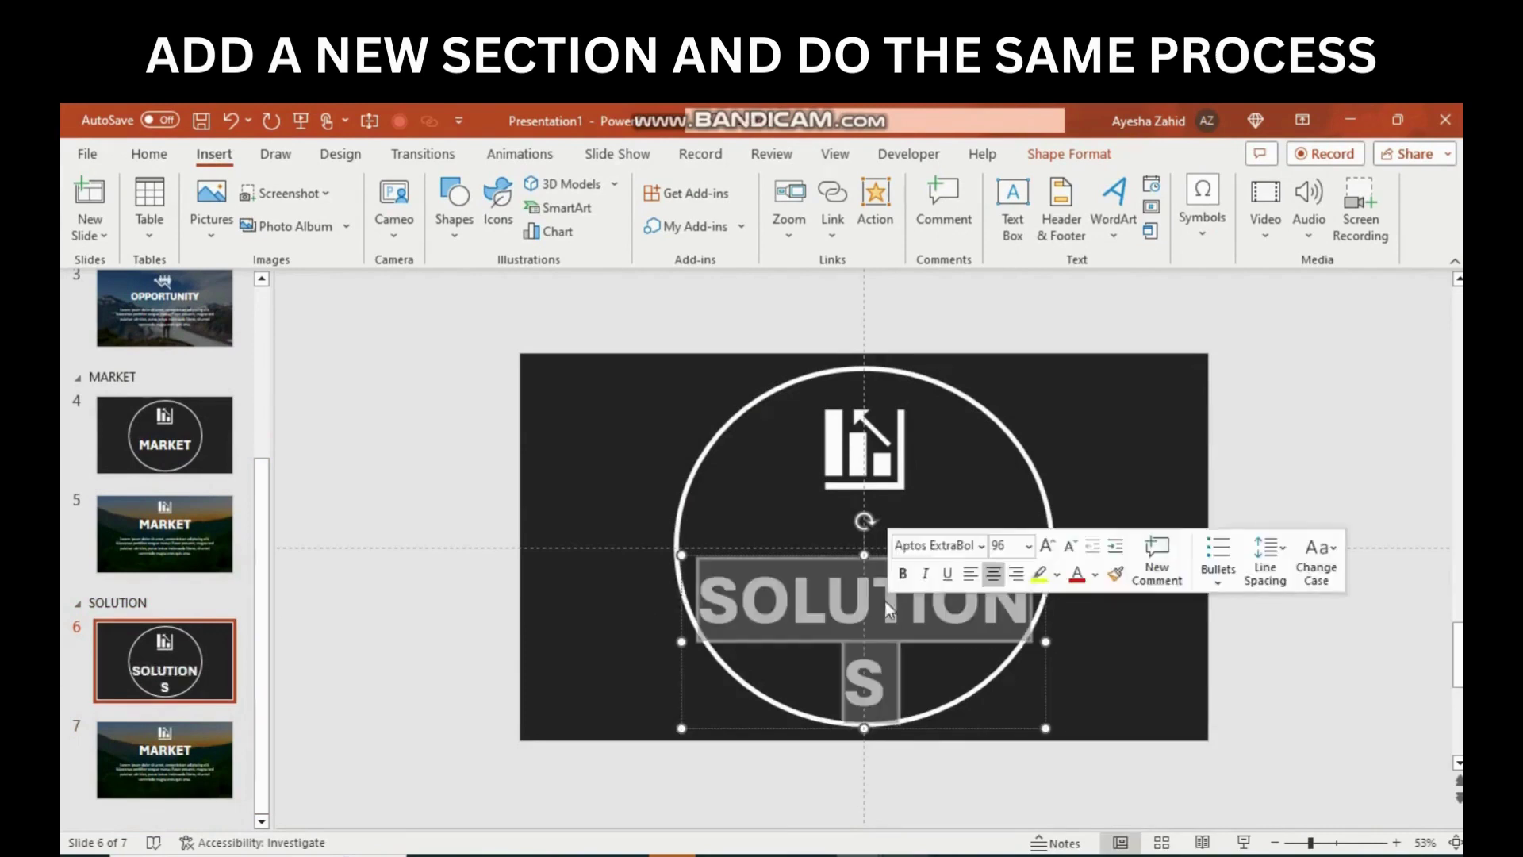
{"action": "left_click", "coordinate": [149, 154]}
{"action": "left_click", "coordinate": [552, 193]}
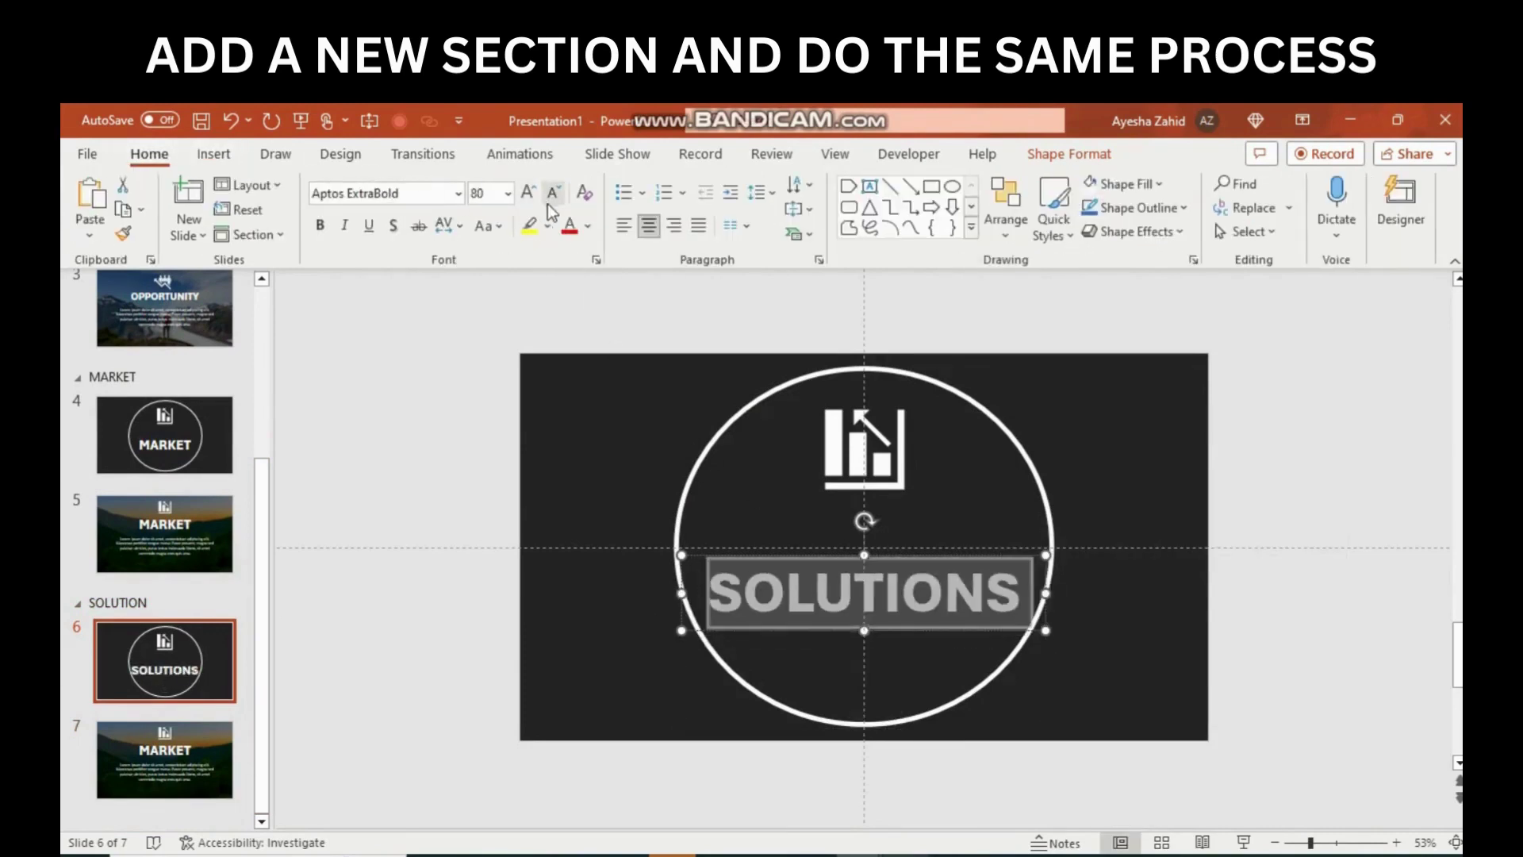
{"action": "key", "text": "Escape"}
{"action": "key", "text": "Escape"}
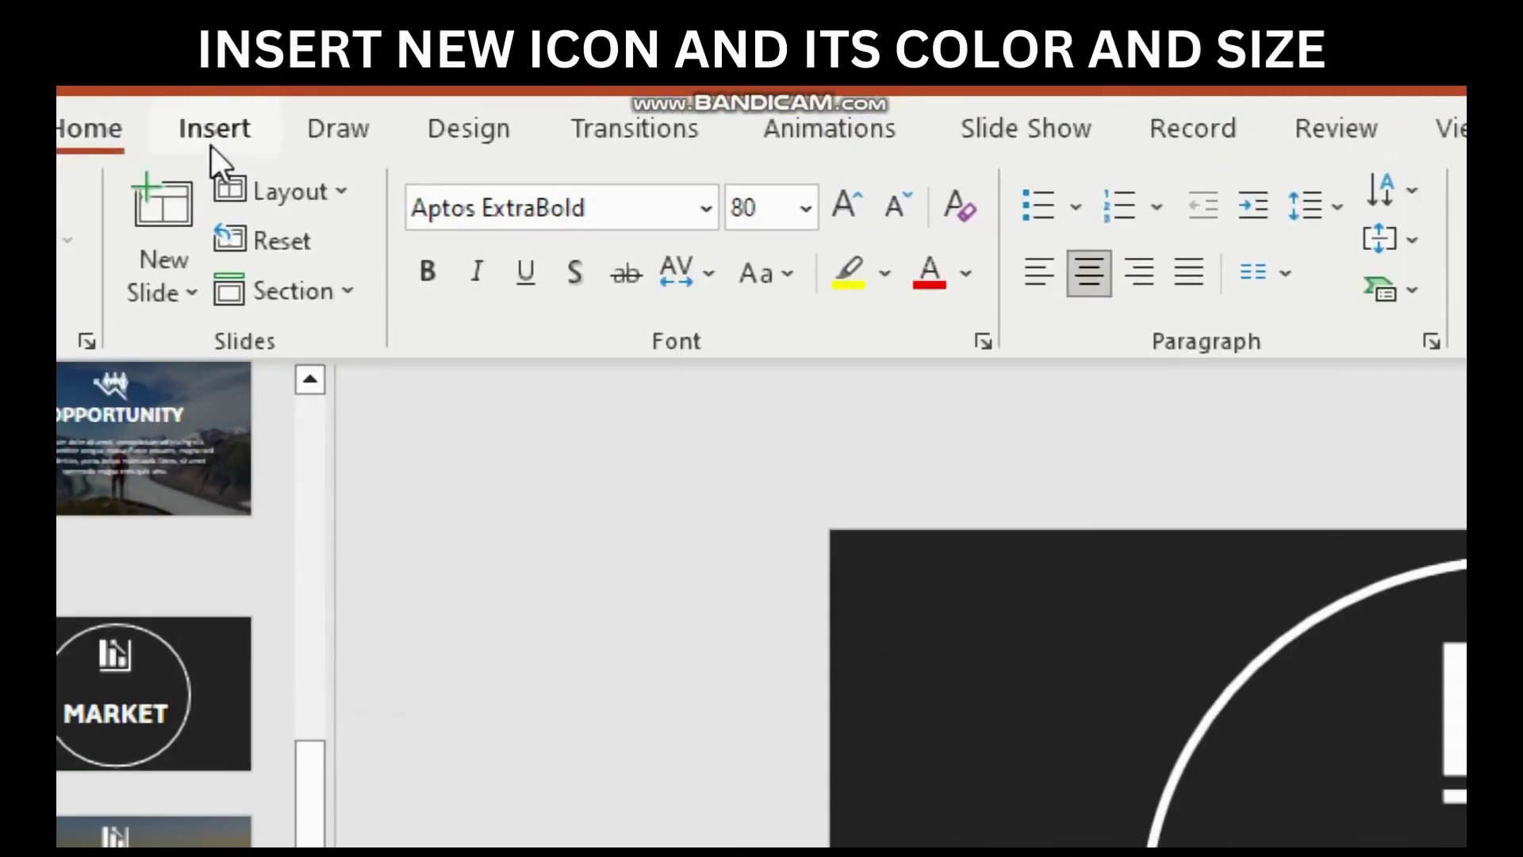
Insert a 'bubbles' stock icon on slide 6, replacing the deleted bar-chart icon.
{"action": "left_click", "coordinate": [200, 157]}
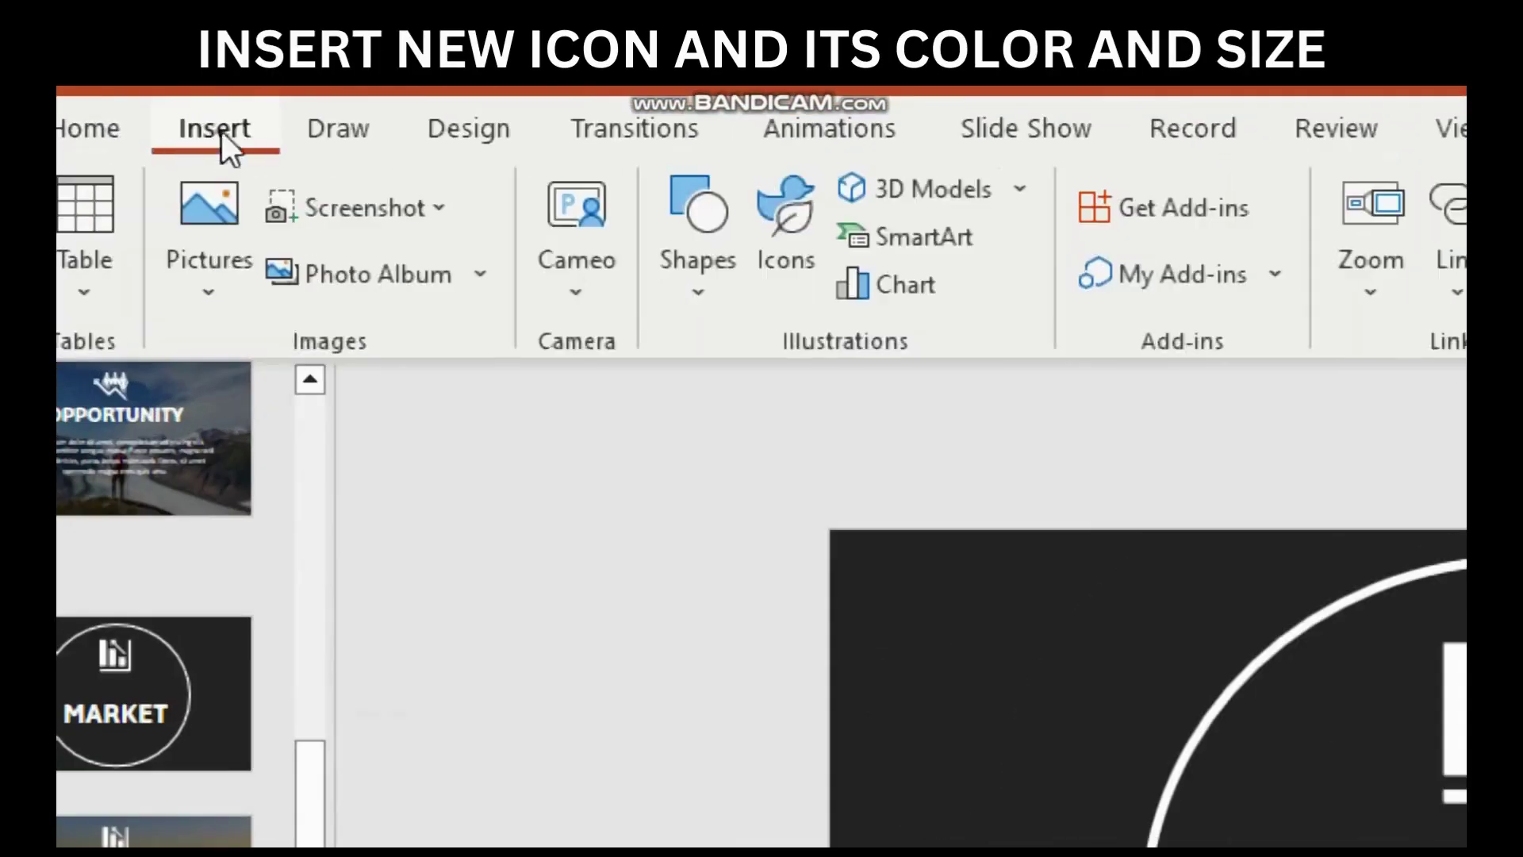
{"action": "left_click", "coordinate": [800, 252]}
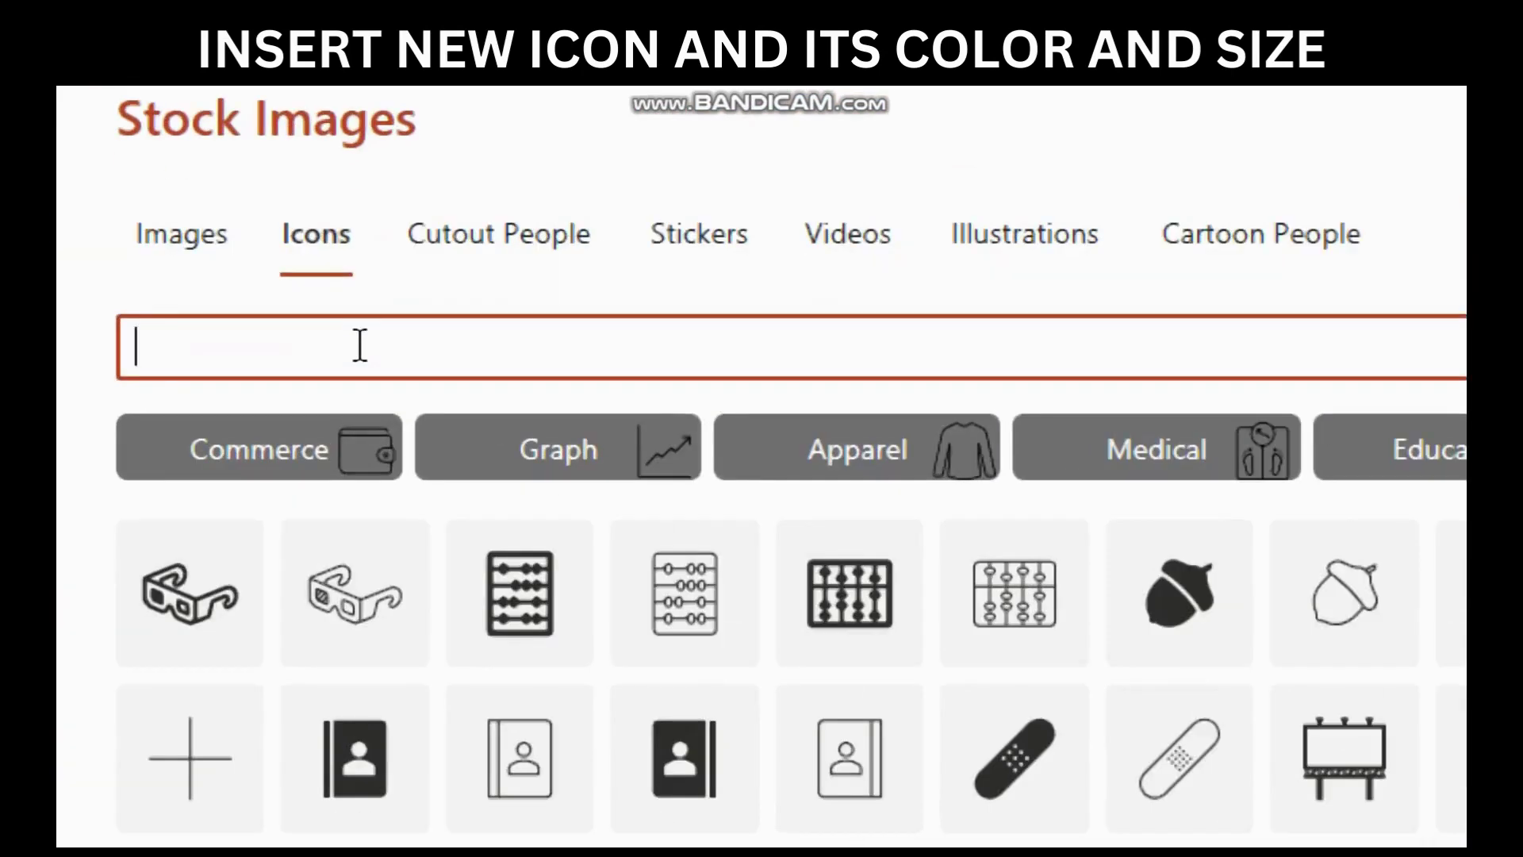
{"action": "type", "text": "bubbles"}
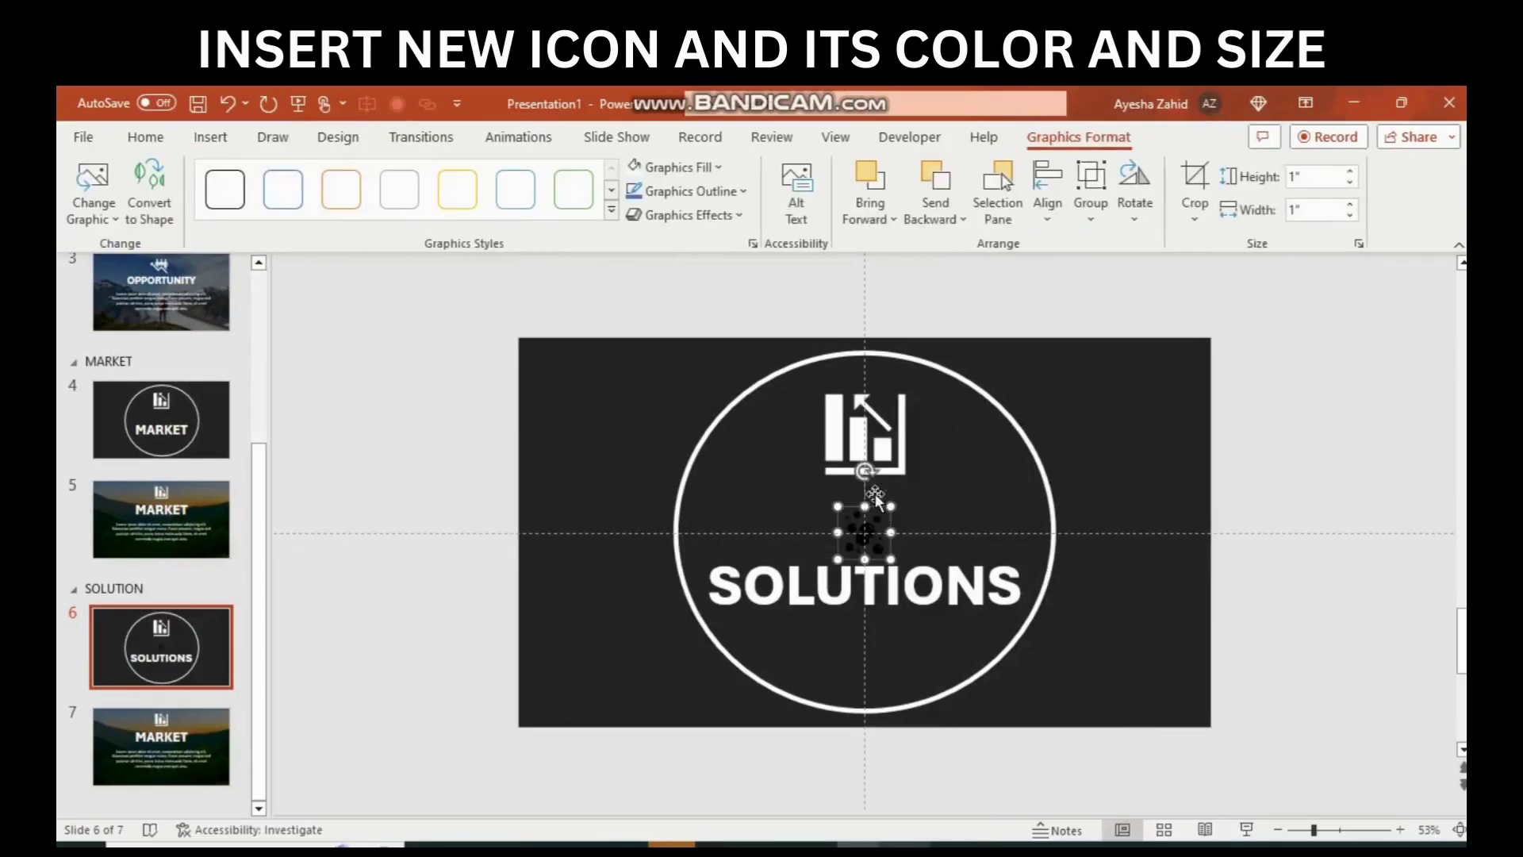
{"action": "left_click", "coordinate": [867, 434]}
{"action": "key", "text": "Delete"}
{"action": "left_click_drag", "start_coordinate": [865, 529], "coordinate": [866, 425]}
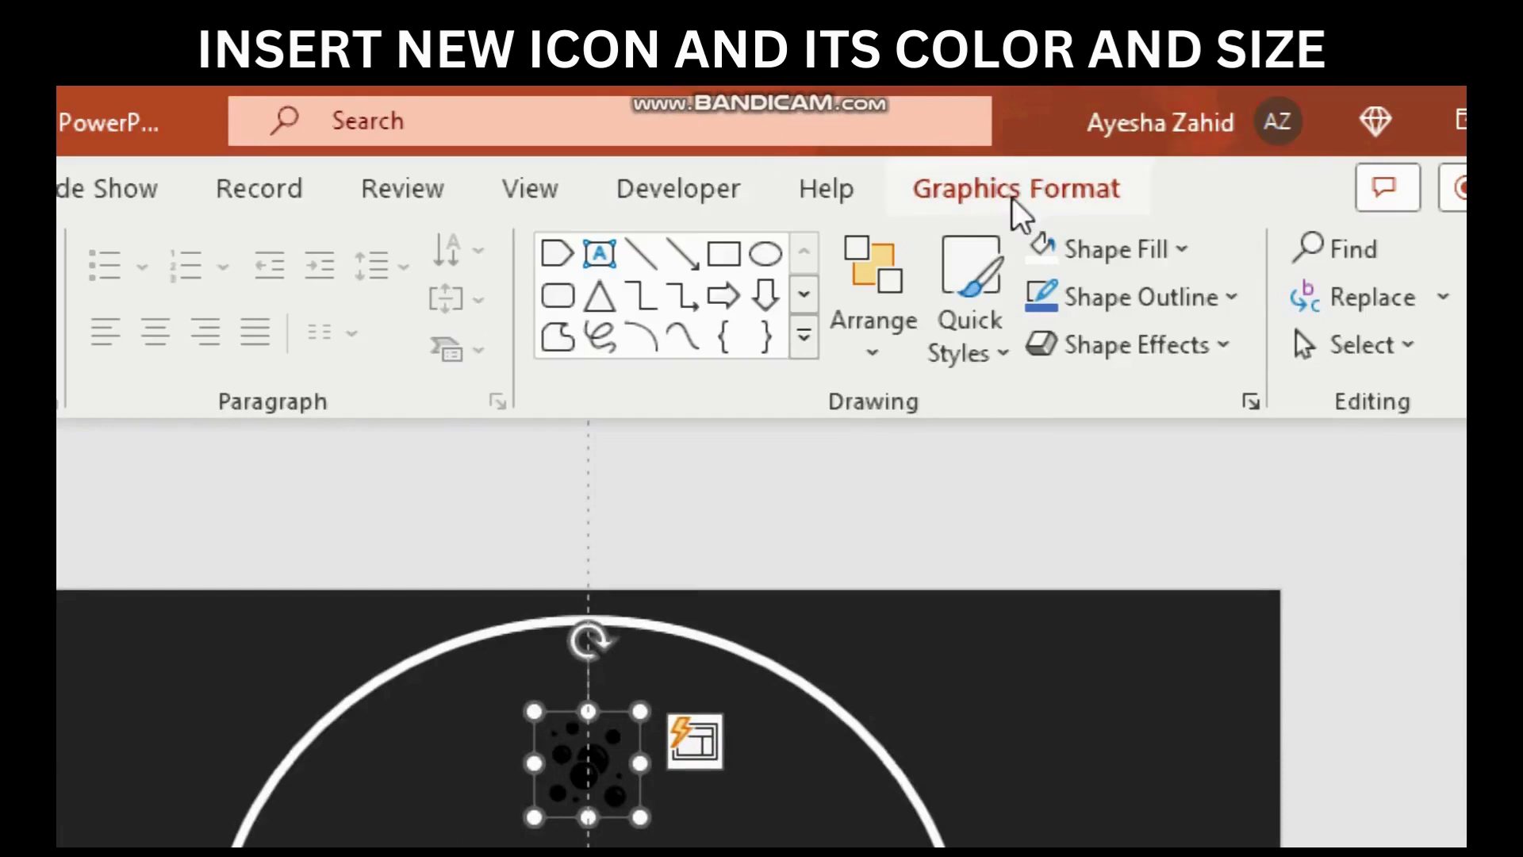
Give the bubbles icon a white graphics fill and enlarge it.
{"action": "left_click", "coordinate": [1068, 142]}
{"action": "left_click", "coordinate": [299, 268]}
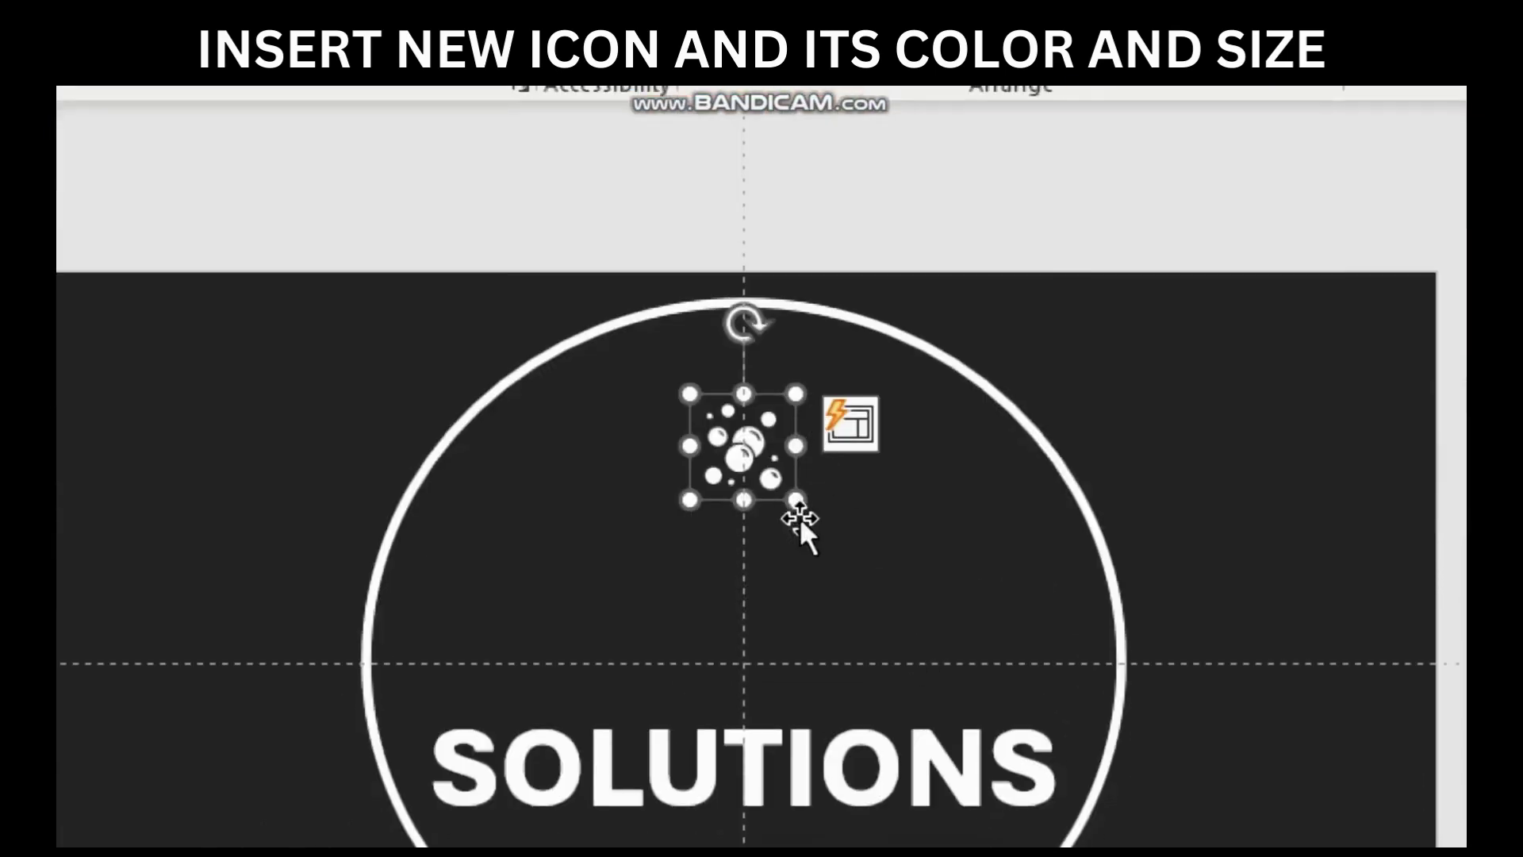
{"action": "left_click_drag", "start_coordinate": [795, 506], "coordinate": [841, 544]}
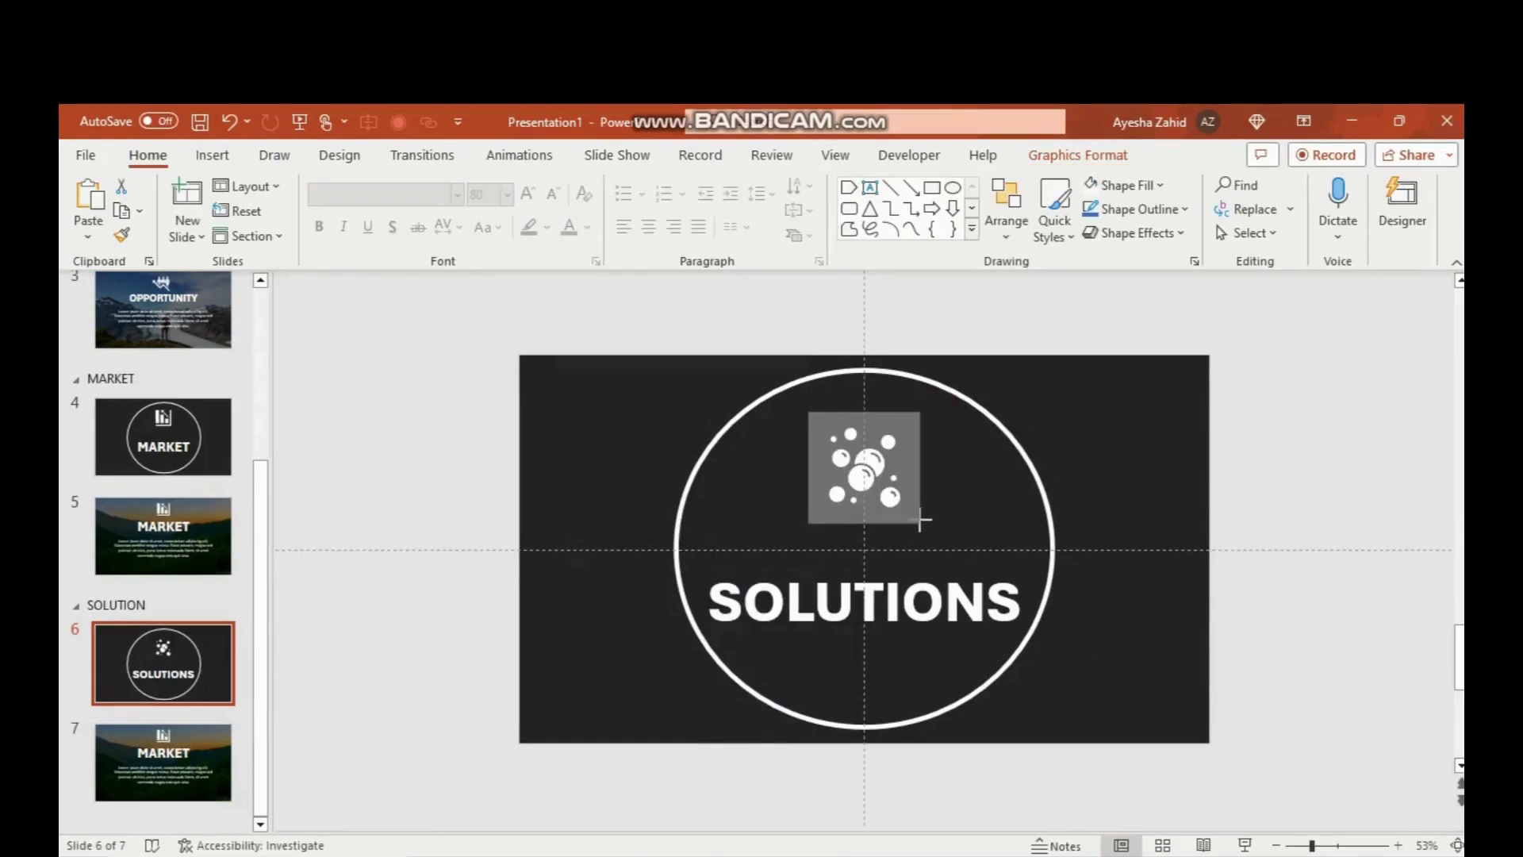
{"action": "left_click_drag", "start_coordinate": [929, 524], "coordinate": [929, 525]}
{"action": "left_click", "coordinate": [426, 467]}
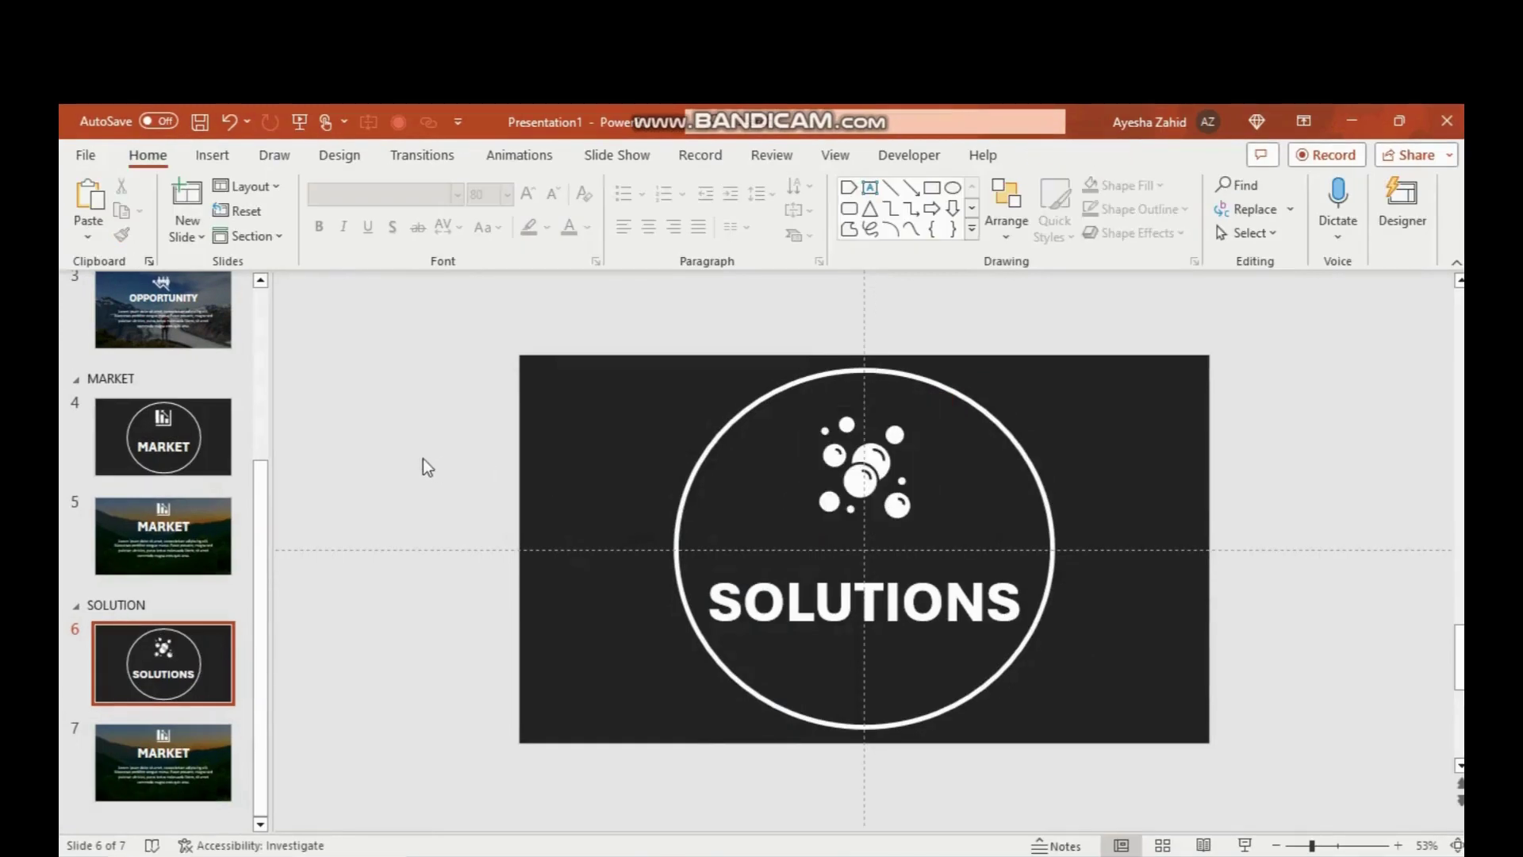
Clear slide 7 and paste the lake landscape photo onto it.
{"action": "key", "text": "Page_Down"}
{"action": "left_click", "coordinate": [584, 562]}
{"action": "key", "text": "ctrl+a"}
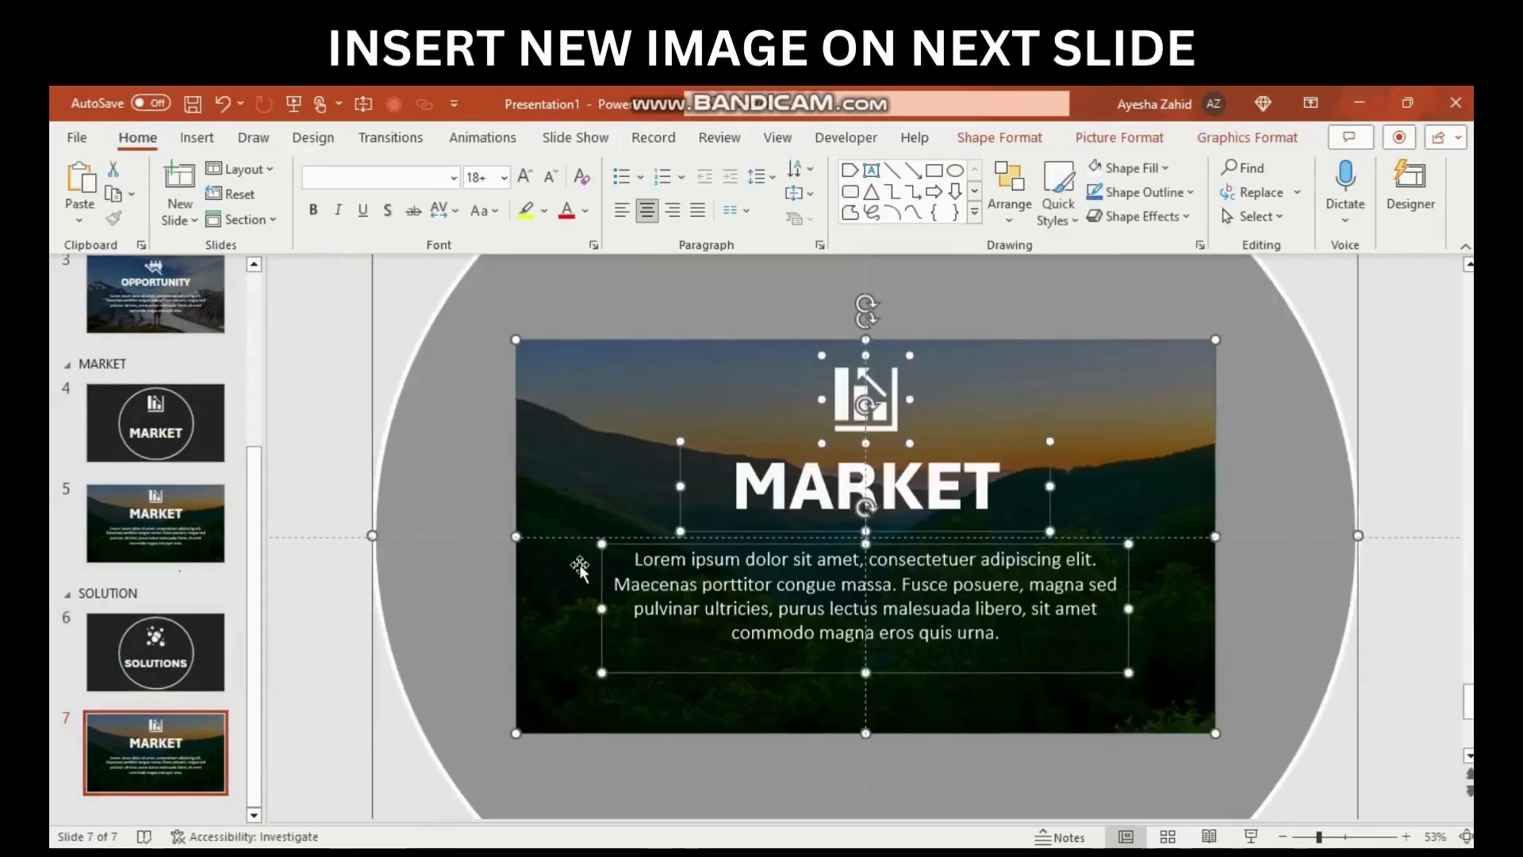
{"action": "key", "text": "Delete"}
{"action": "right_click", "coordinate": [594, 562]}
{"action": "left_click", "coordinate": [640, 348]}
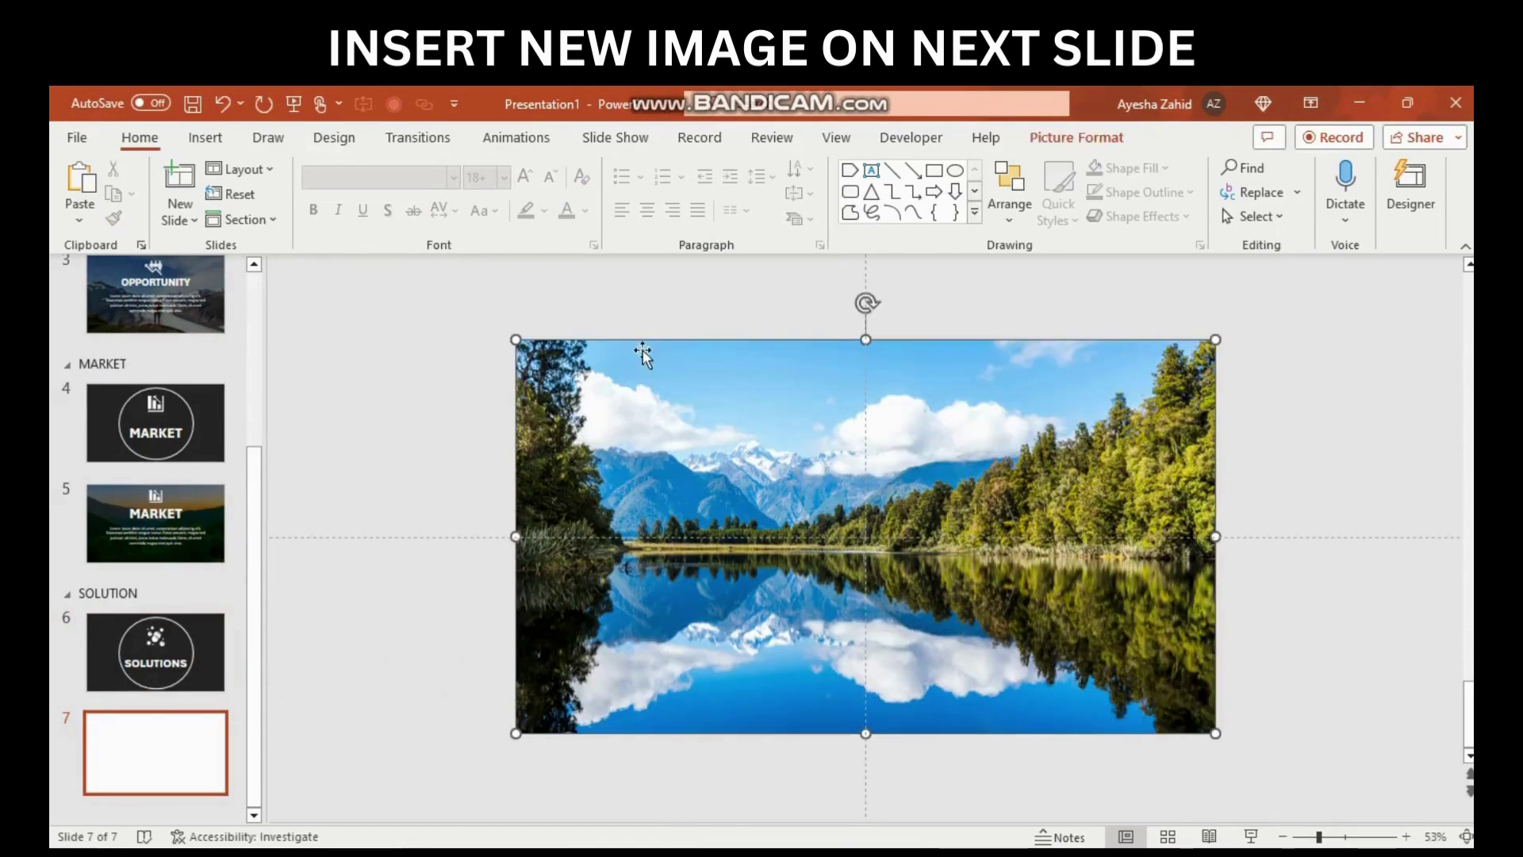
Copy slide 6's circle, icon and SOLUTIONS title onto slide 7, enlarging the circle past the edges.
{"action": "left_click", "coordinate": [399, 606]}
{"action": "key", "text": "Page_Up"}
{"action": "key", "text": "ctrl+a"}
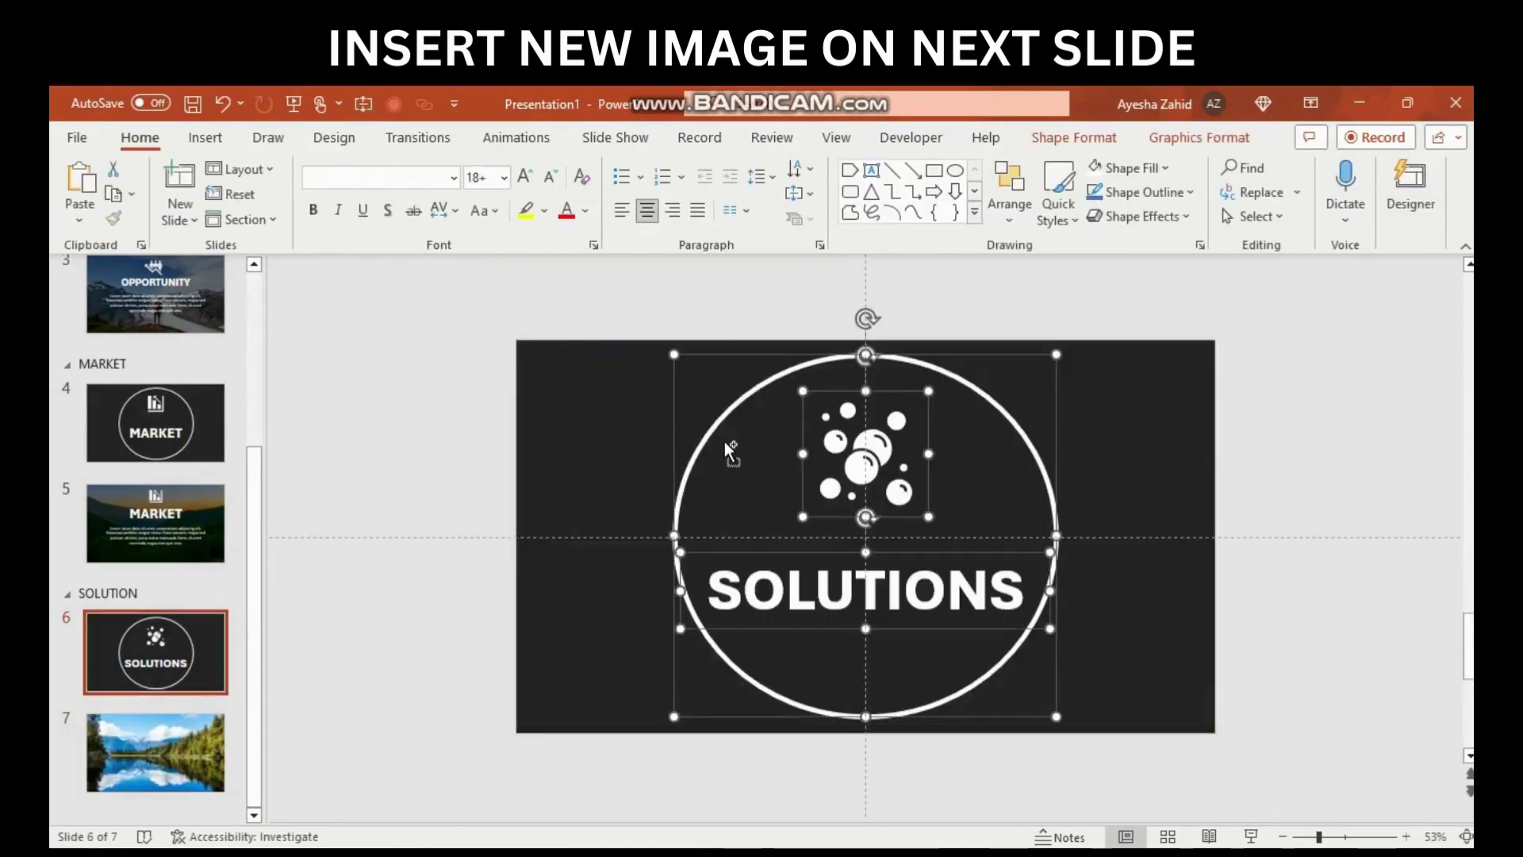
{"action": "key", "text": "ctrl+c"}
{"action": "key", "text": "Page_Down"}
{"action": "key", "text": "ctrl+v"}
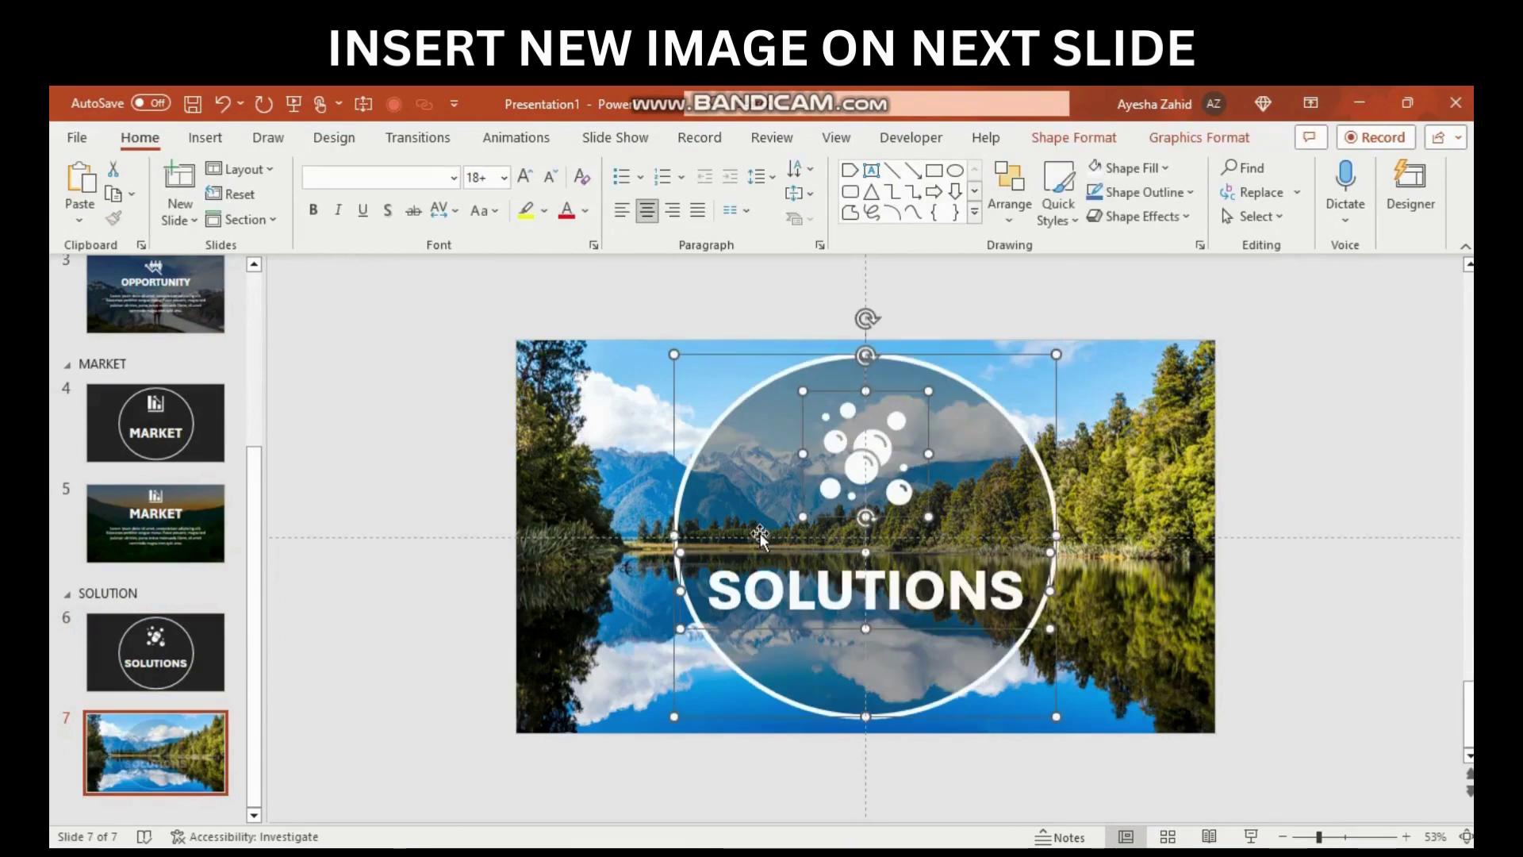
{"action": "left_click", "coordinate": [478, 586]}
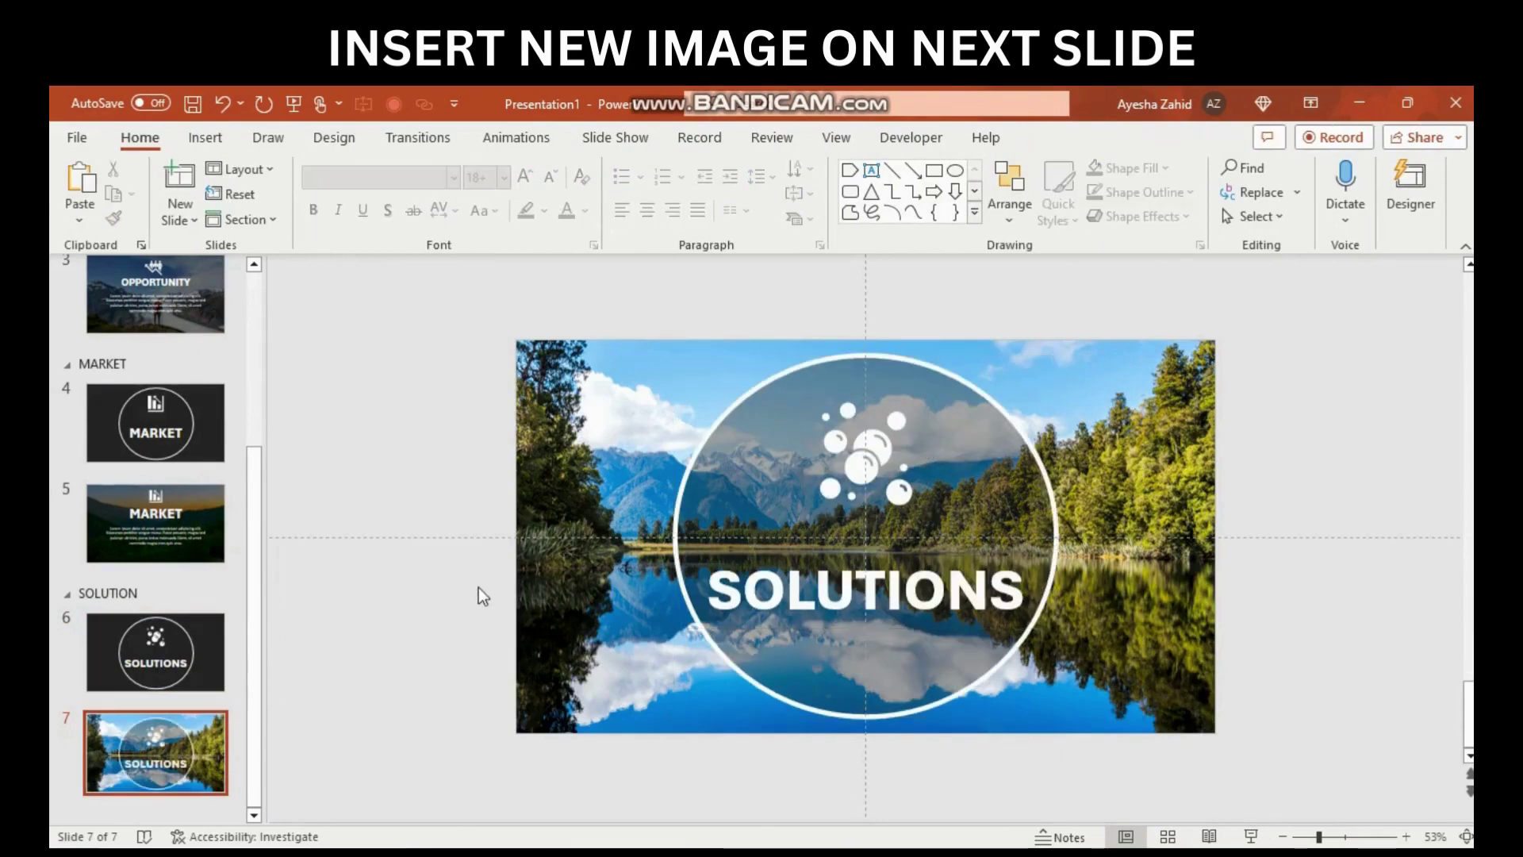
{"action": "left_click", "coordinate": [971, 714]}
{"action": "scroll", "coordinate": [969, 713], "scroll_direction": "down", "scroll_amount": 2, "text": "ctrl"}
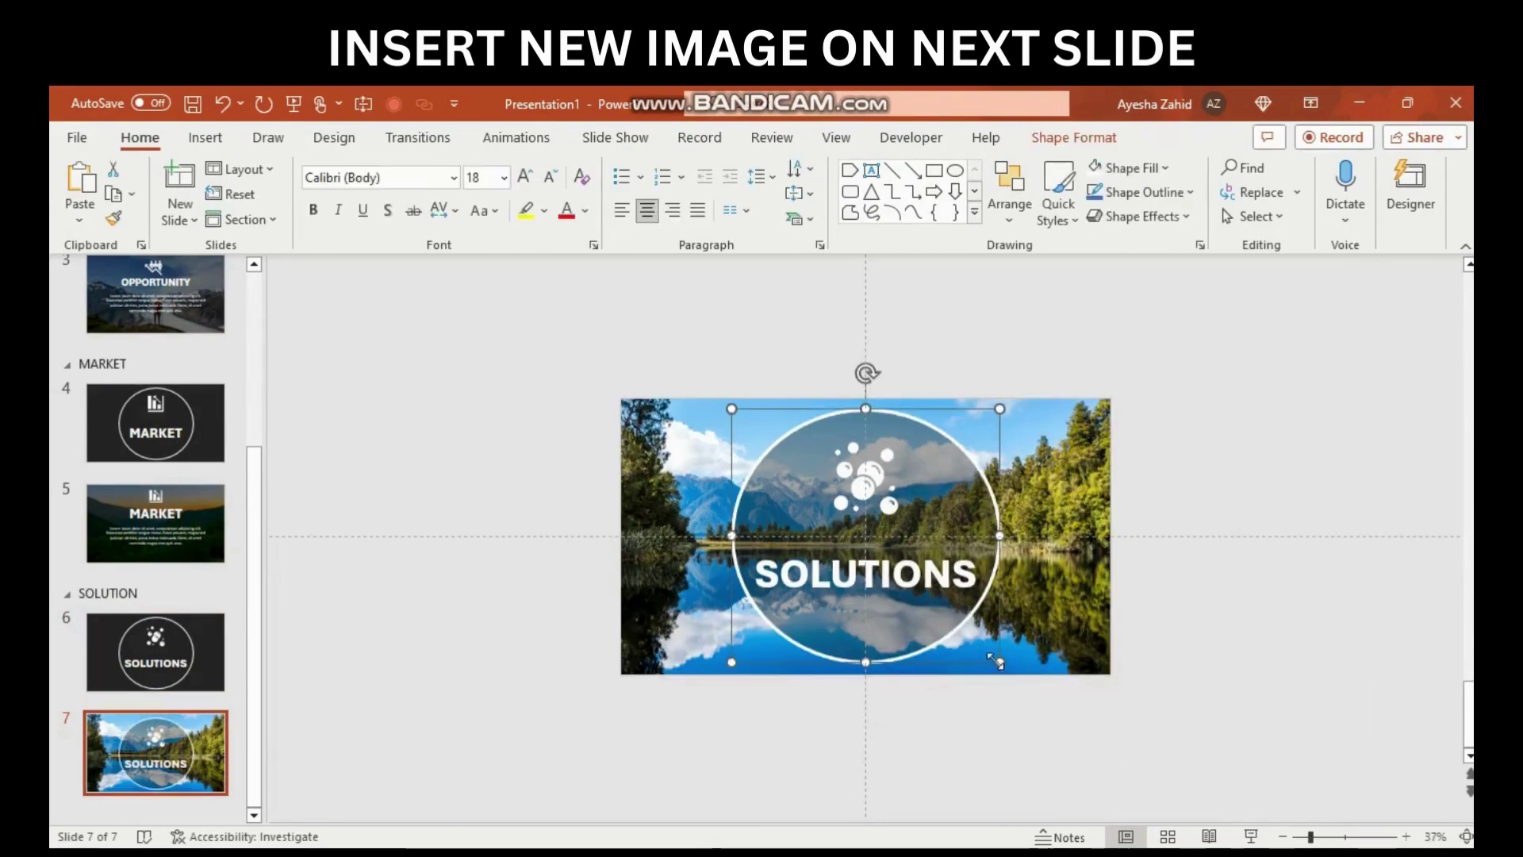
{"action": "left_click_drag", "start_coordinate": [1000, 664], "coordinate": [1202, 833]}
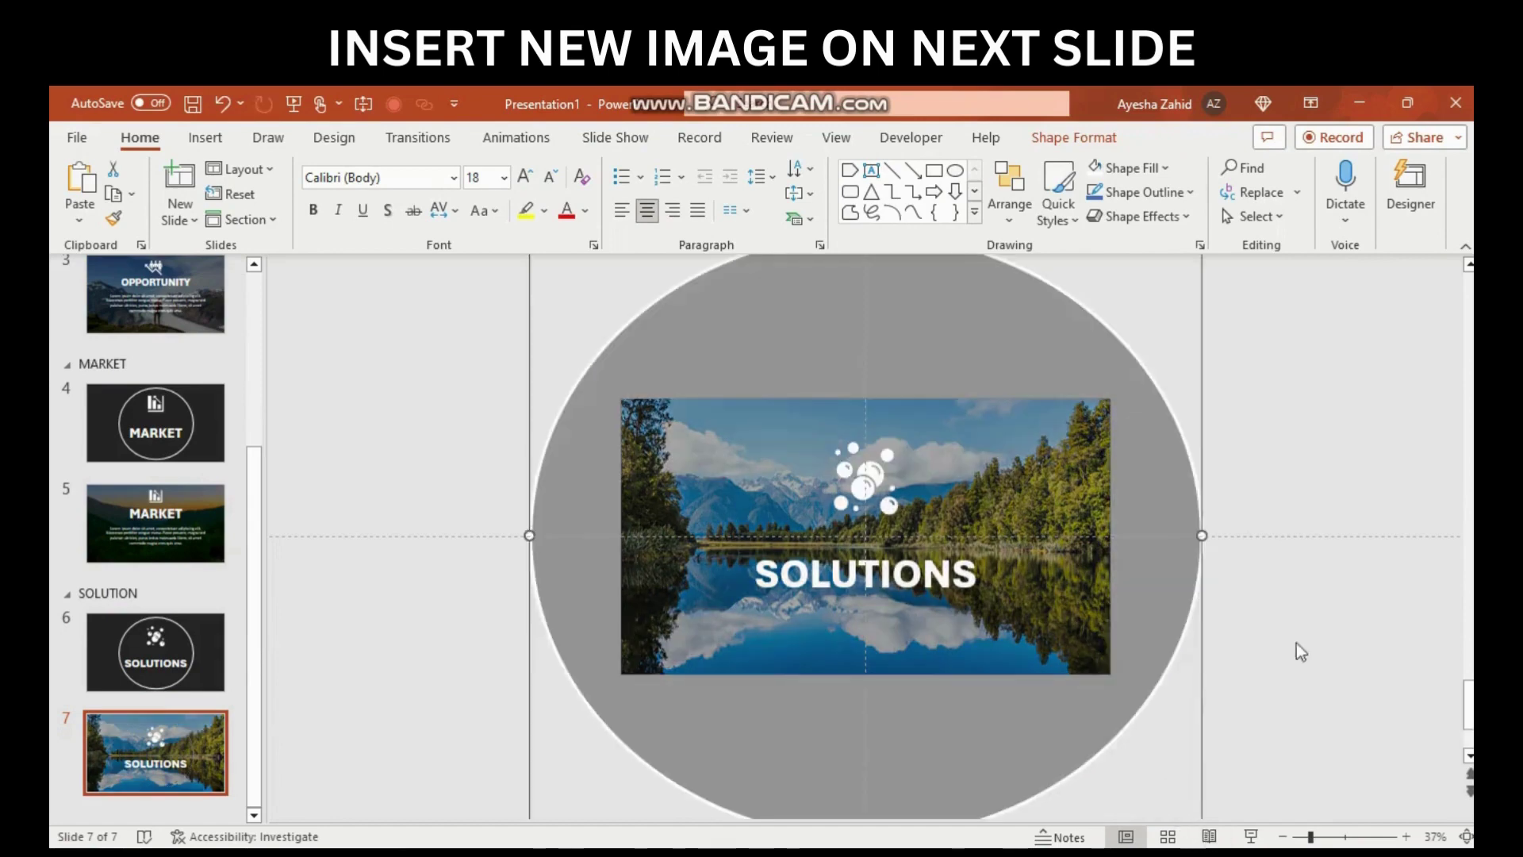
Paste another lake photo copy over slide 7 and send it behind the icon and title.
{"action": "key", "text": "ctrl+v"}
{"action": "left_click_drag", "start_coordinate": [819, 548], "coordinate": [819, 751]}
{"action": "left_click", "coordinate": [863, 581]}
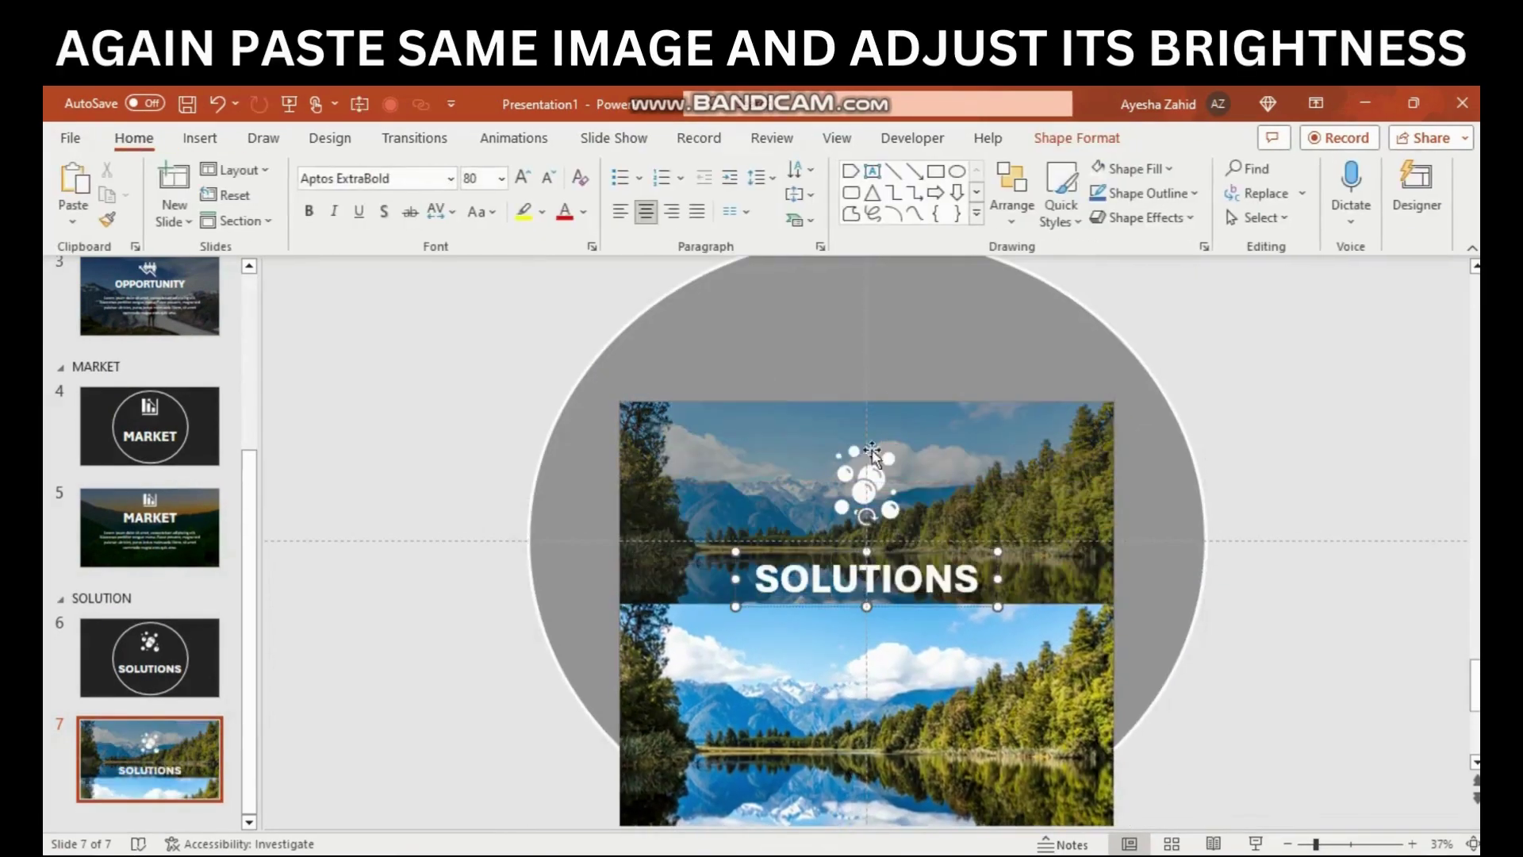
{"action": "left_click_drag", "start_coordinate": [850, 661], "coordinate": [856, 480]}
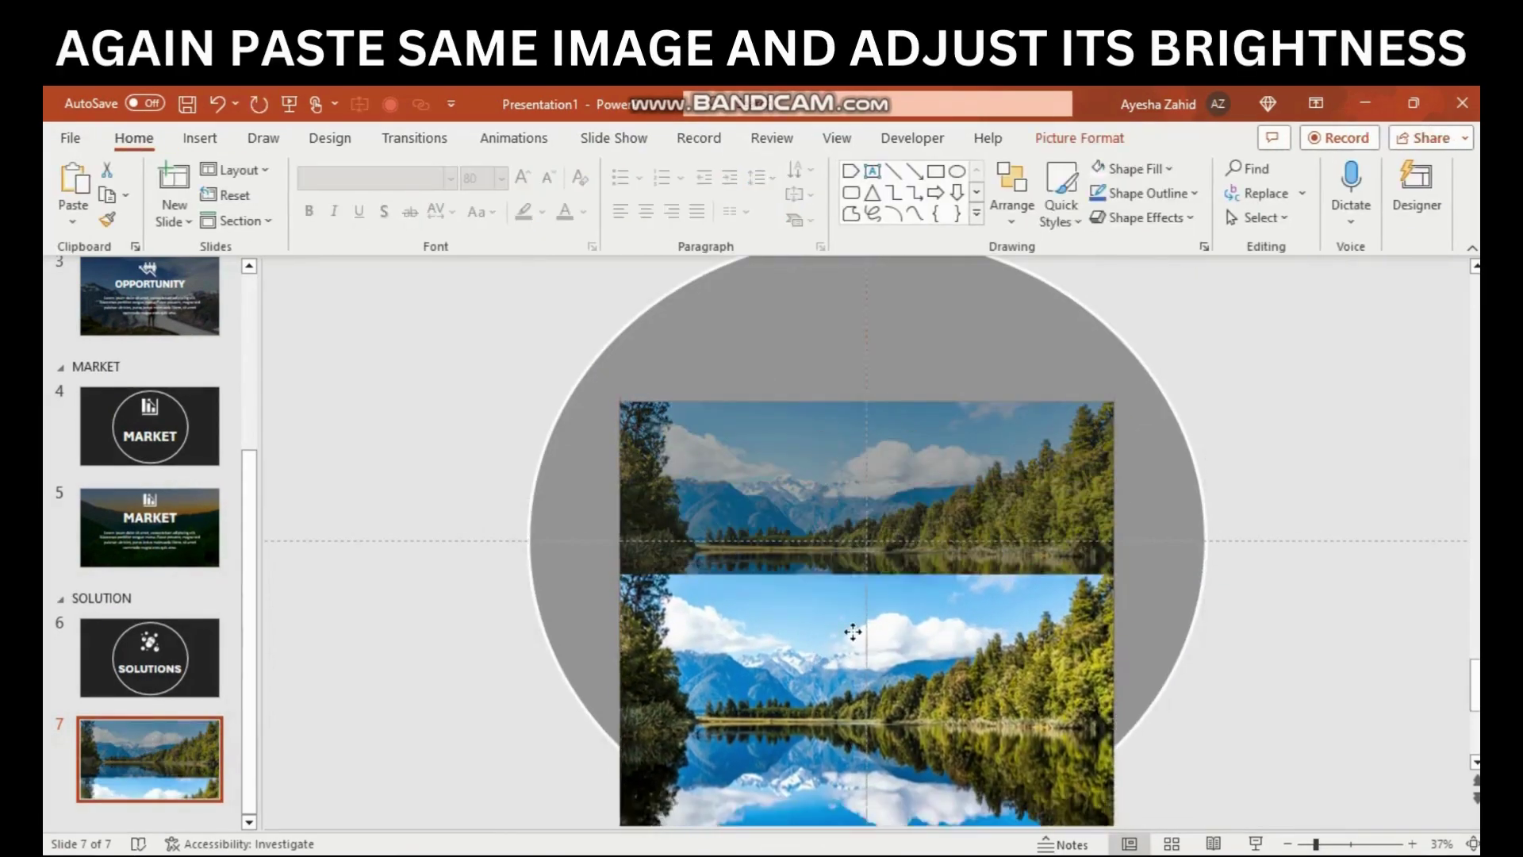
{"action": "key", "text": "ctrl+shift+bracketleft"}
{"action": "left_click", "coordinate": [858, 472]}
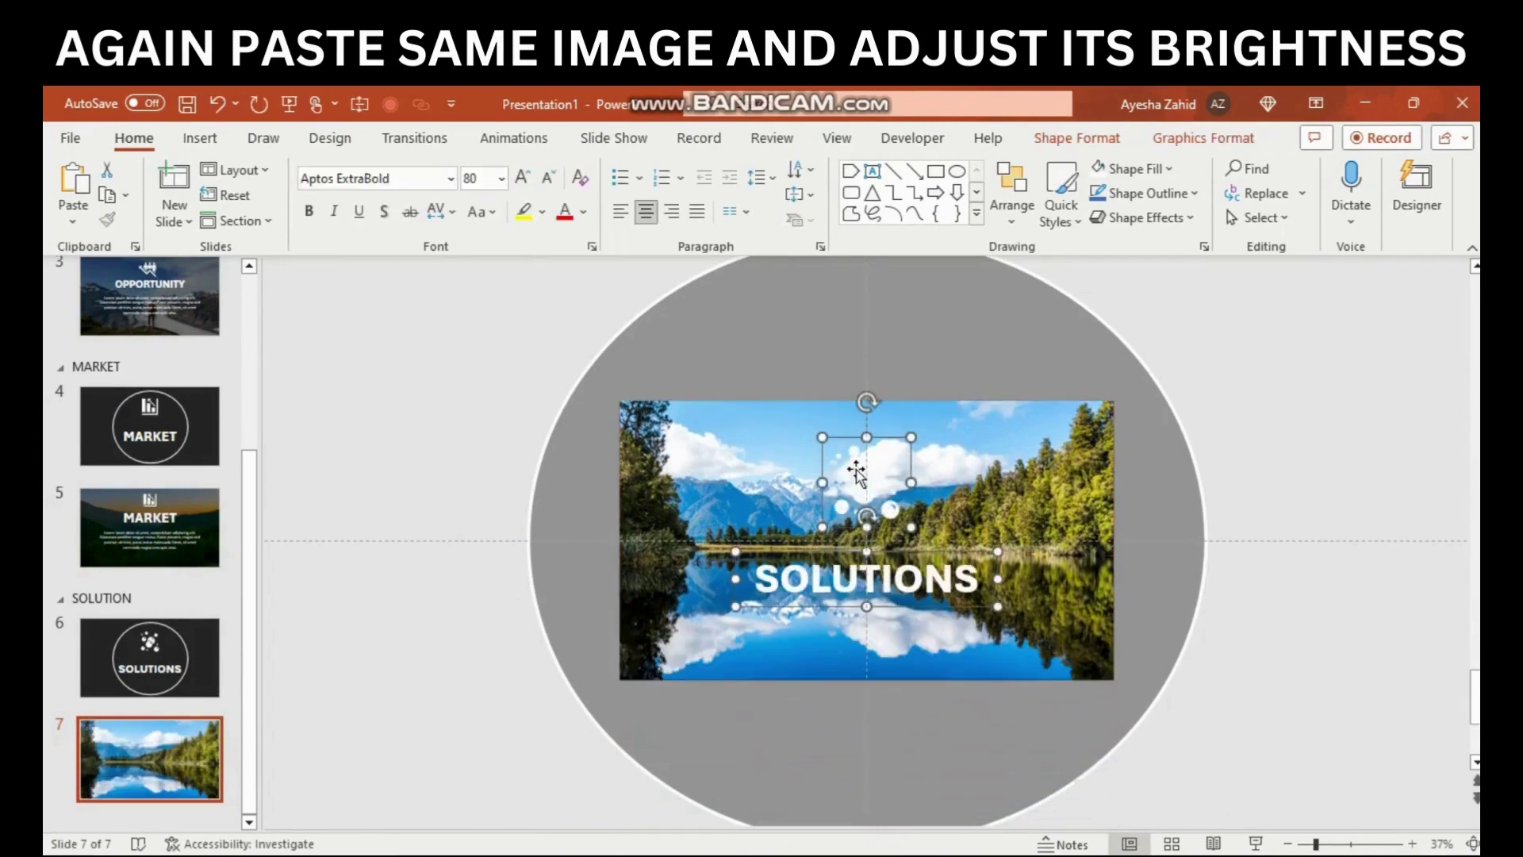
Lower the lake photo's brightness to about -21% in Format Picture's Picture Corrections.
{"action": "left_click", "coordinate": [999, 520]}
{"action": "right_click", "coordinate": [1054, 514]}
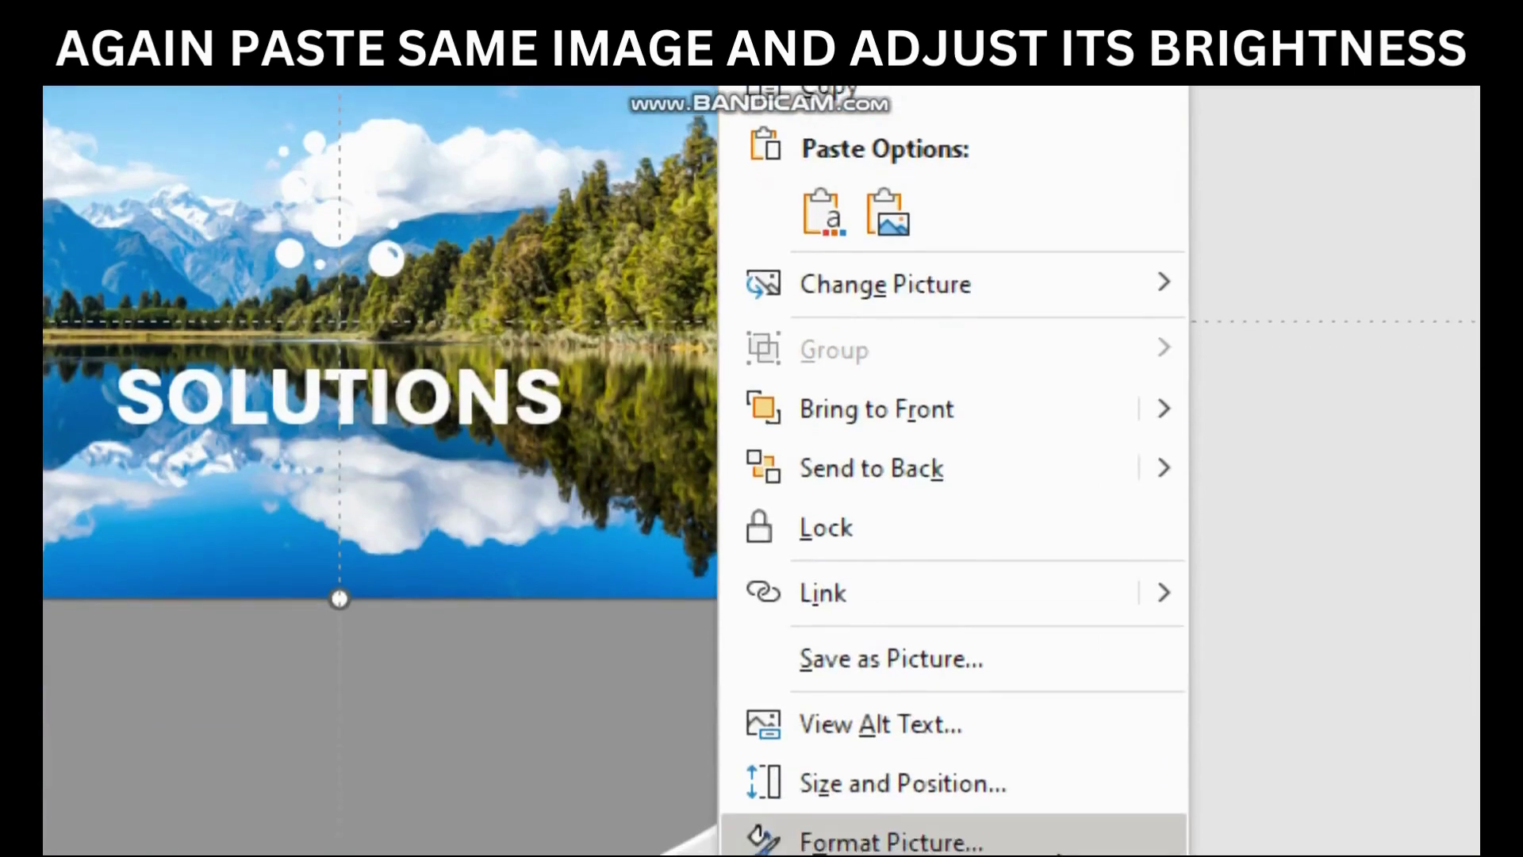
{"action": "left_click", "coordinate": [1161, 800]}
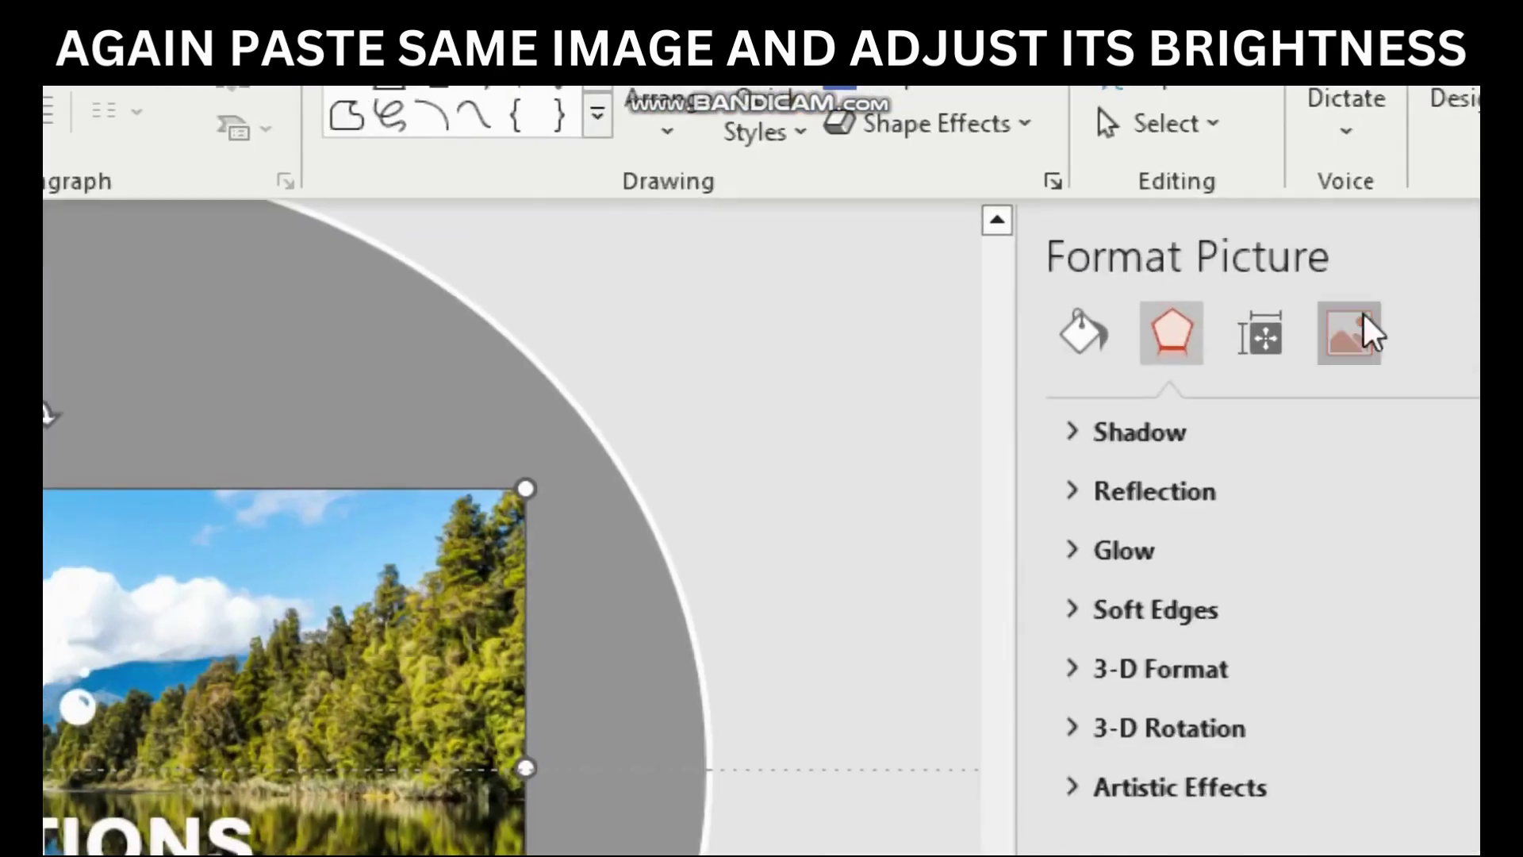
{"action": "left_click", "coordinate": [1359, 316]}
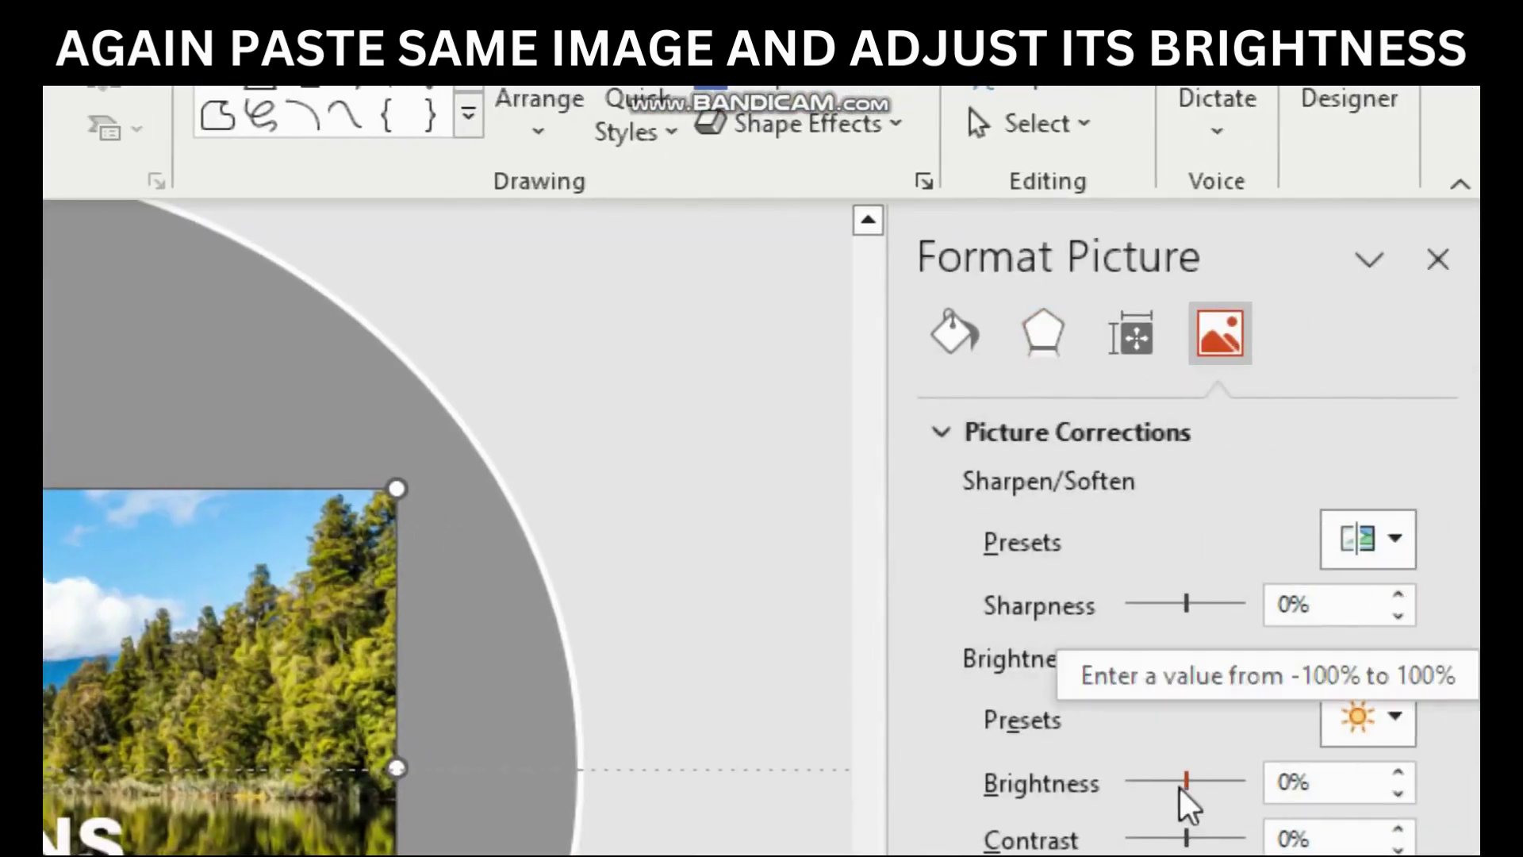
{"action": "mouse_move", "coordinate": [1187, 783]}
{"action": "left_mouse_down"}
{"action": "mouse_move", "coordinate": [1151, 790]}
{"action": "mouse_move", "coordinate": [1158, 774]}
{"action": "left_mouse_up"}
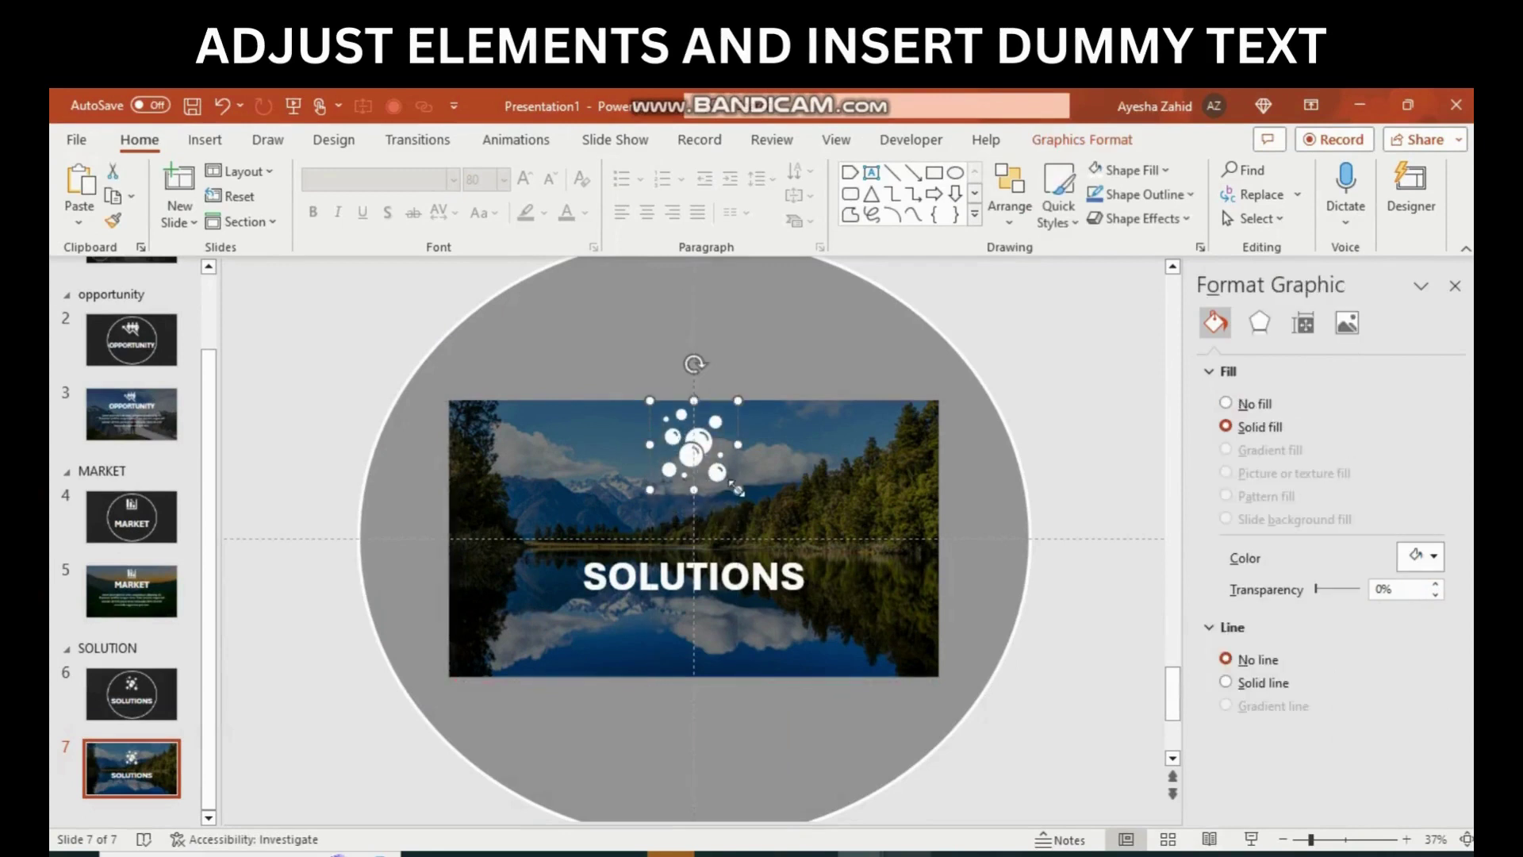
Shrink slide 7's bubbles icon and raise the SOLUTIONS title beneath it.
{"action": "left_click_drag", "start_coordinate": [737, 489], "coordinate": [718, 471]}
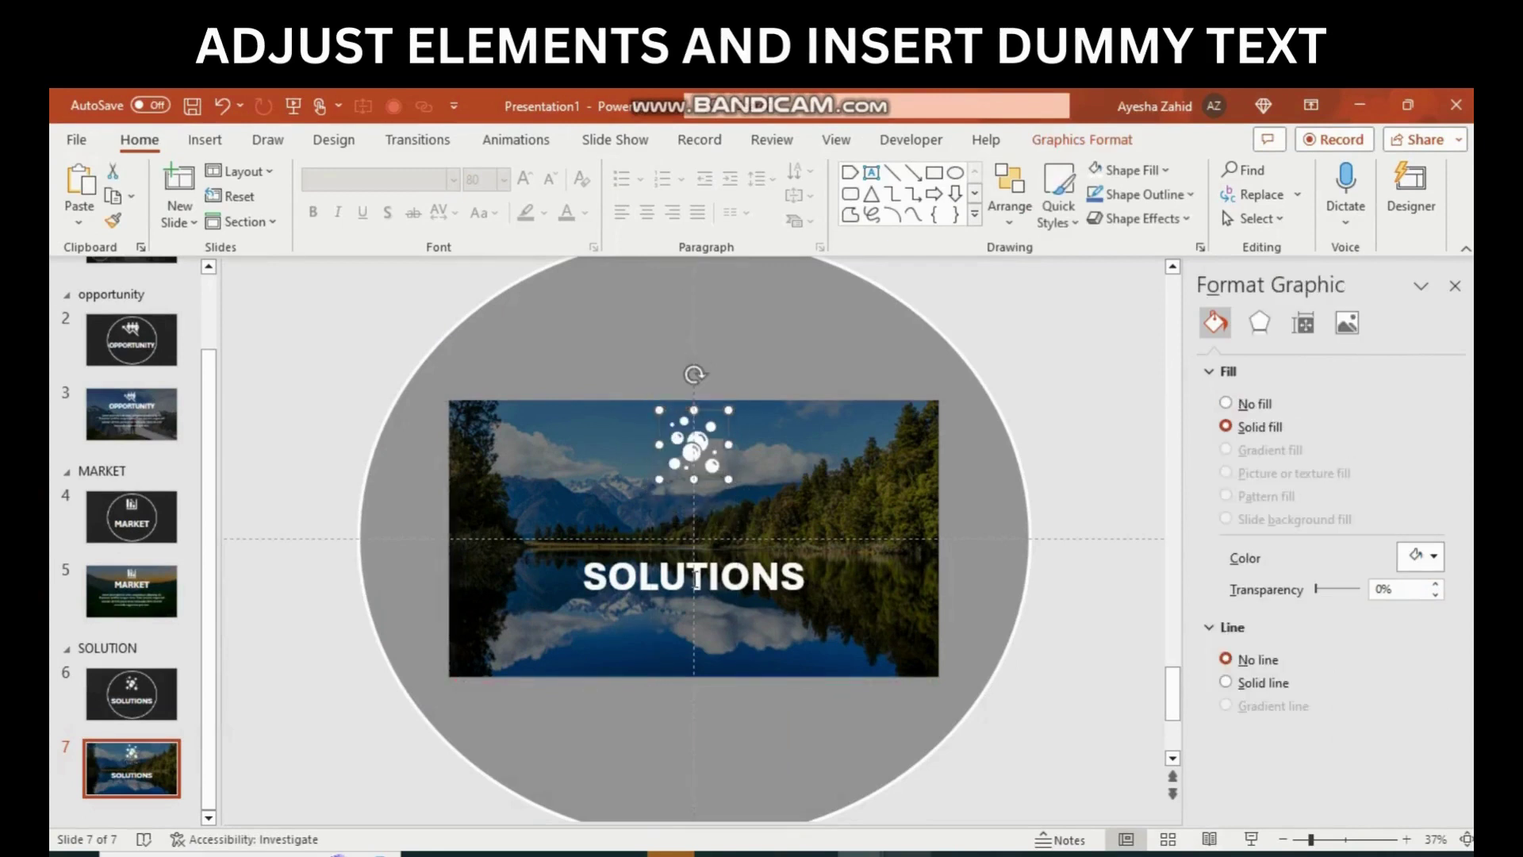
{"action": "left_click", "coordinate": [653, 555]}
{"action": "left_click_drag", "start_coordinate": [652, 555], "coordinate": [652, 482]}
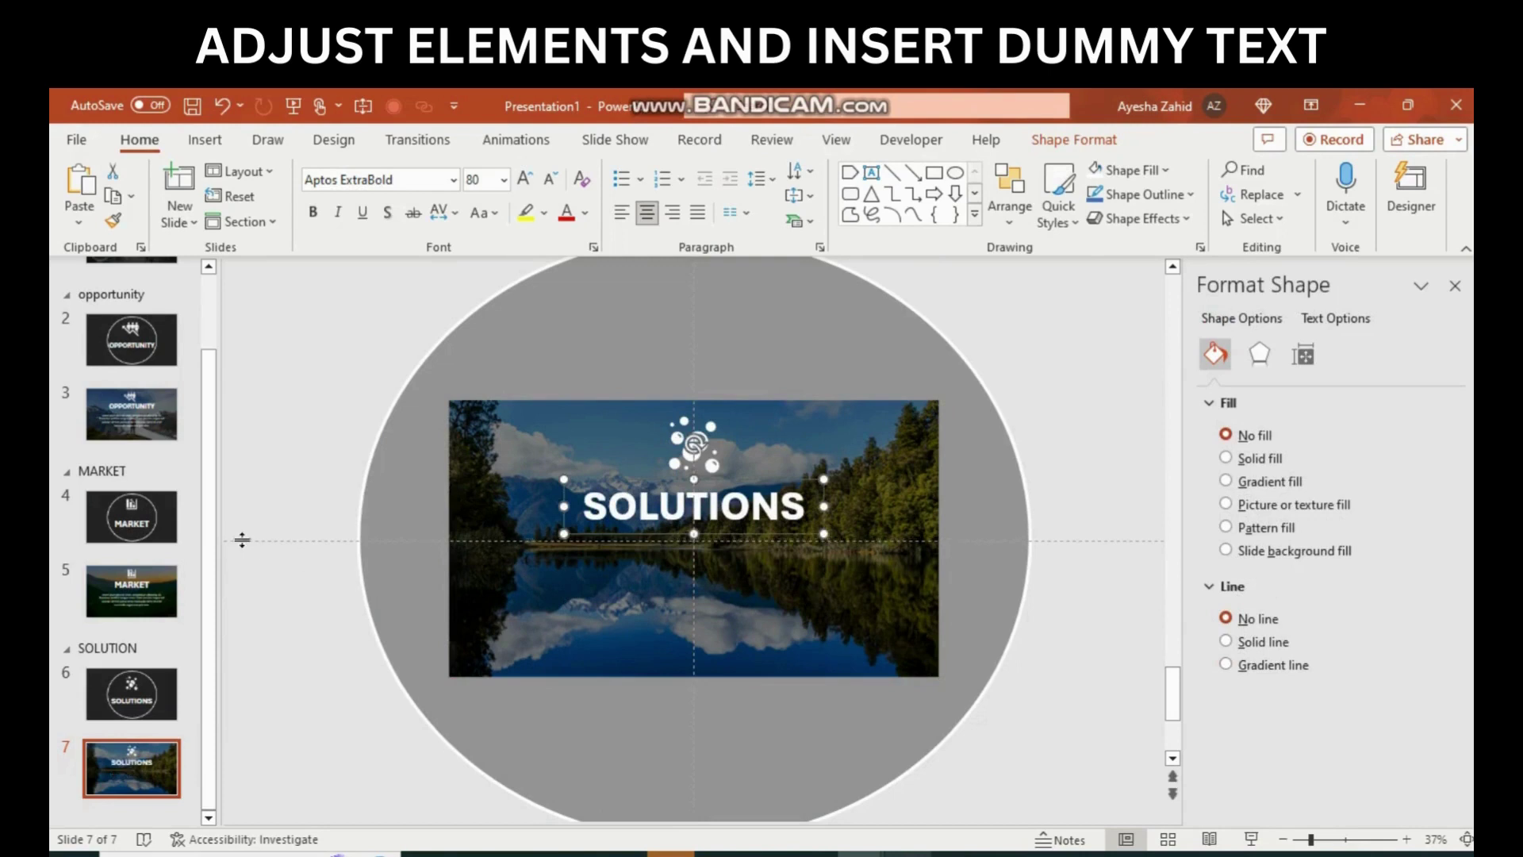
Bring slide 5's Lorem ipsum text box onto slide 7, placed below SOLUTIONS.
{"action": "left_click", "coordinate": [131, 591]}
{"action": "left_click", "coordinate": [572, 554]}
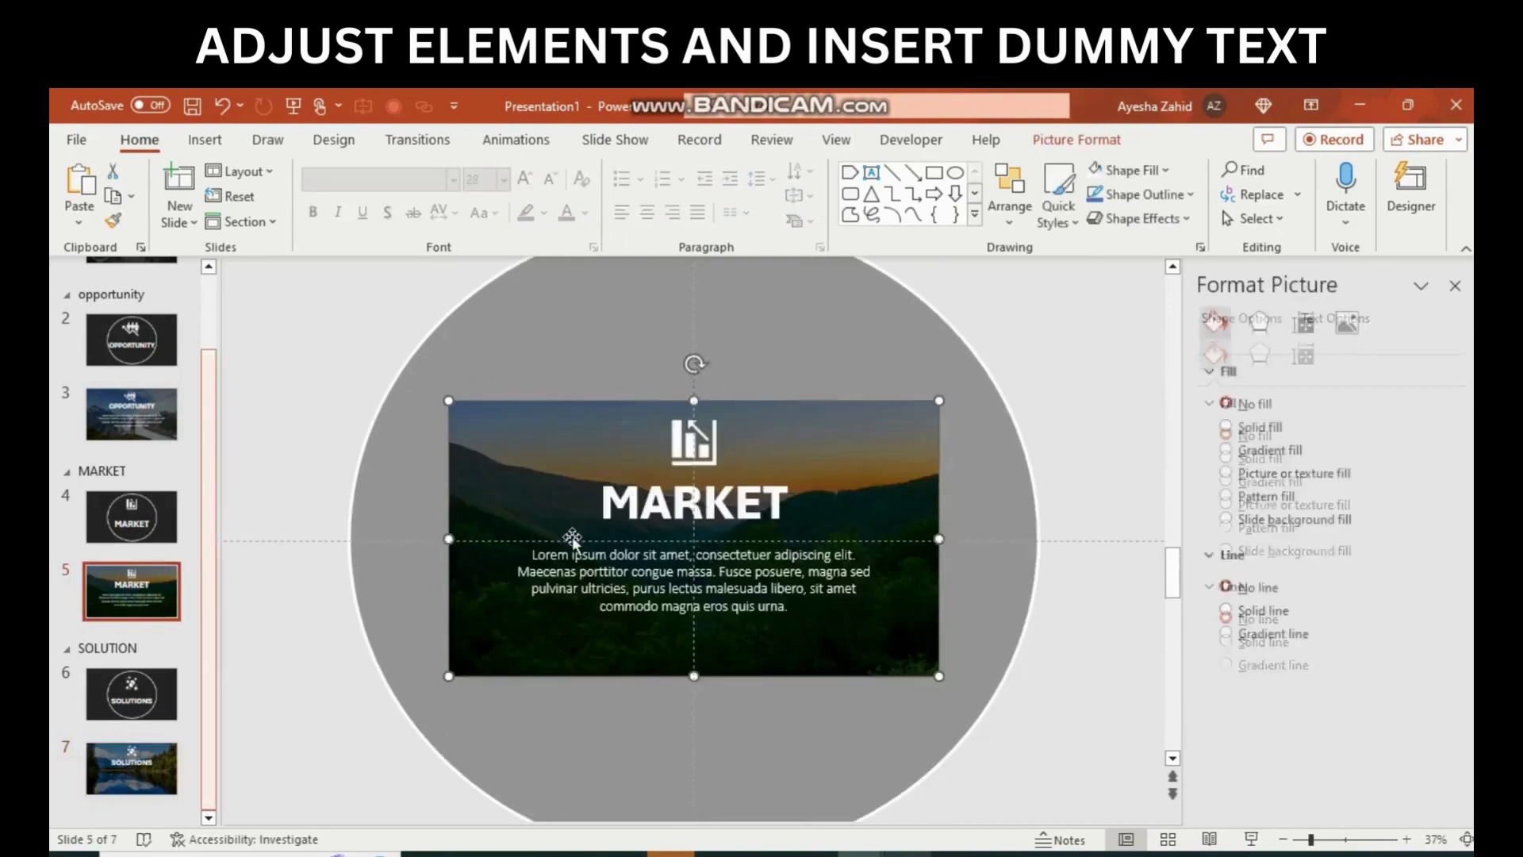
{"action": "left_click", "coordinate": [573, 555]}
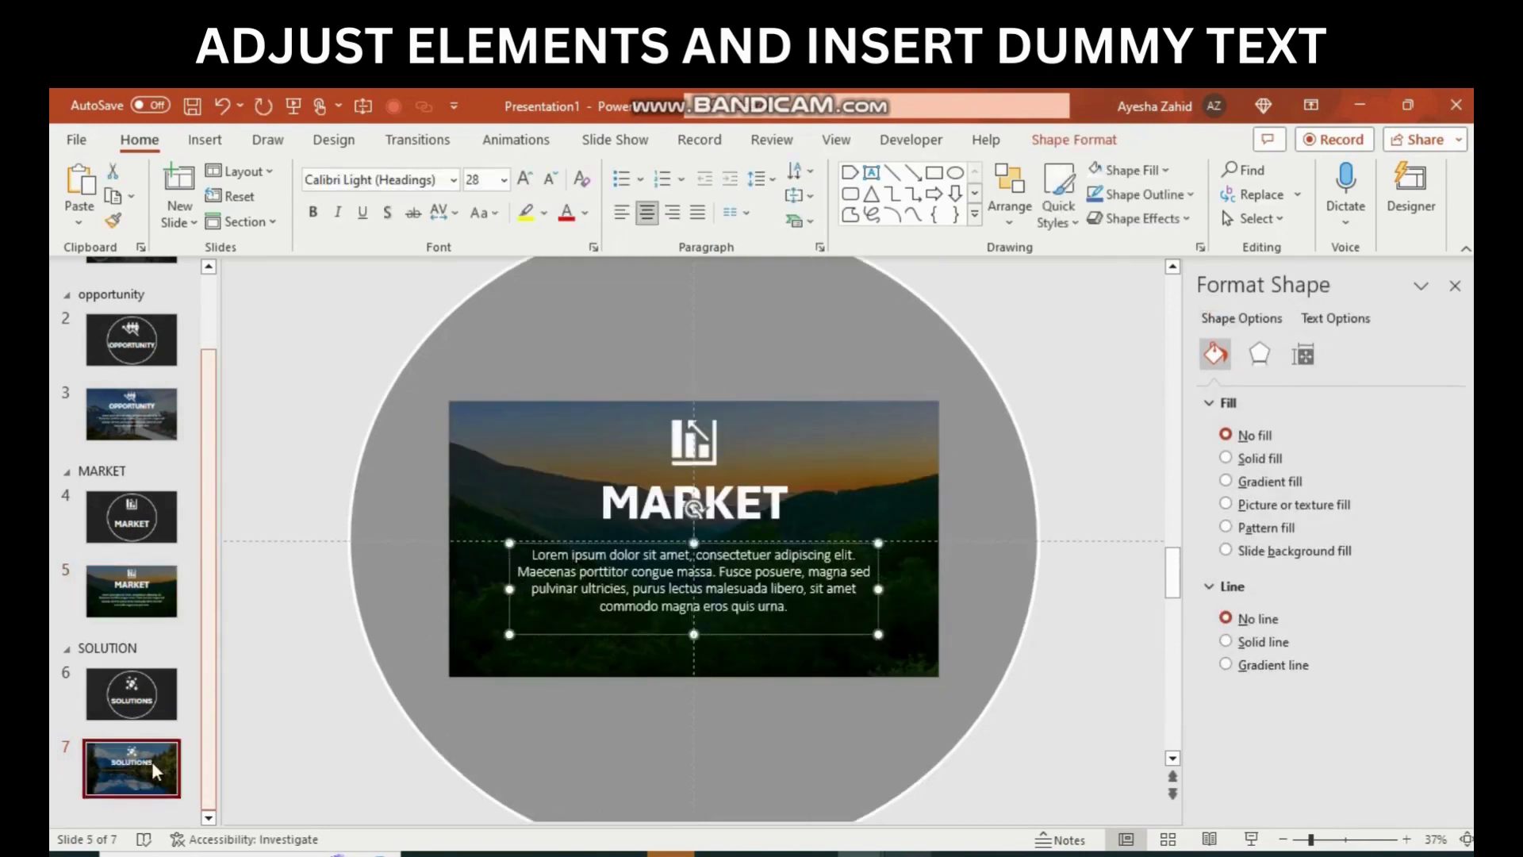
{"action": "left_click", "coordinate": [152, 764]}
{"action": "key", "text": "ctrl+v"}
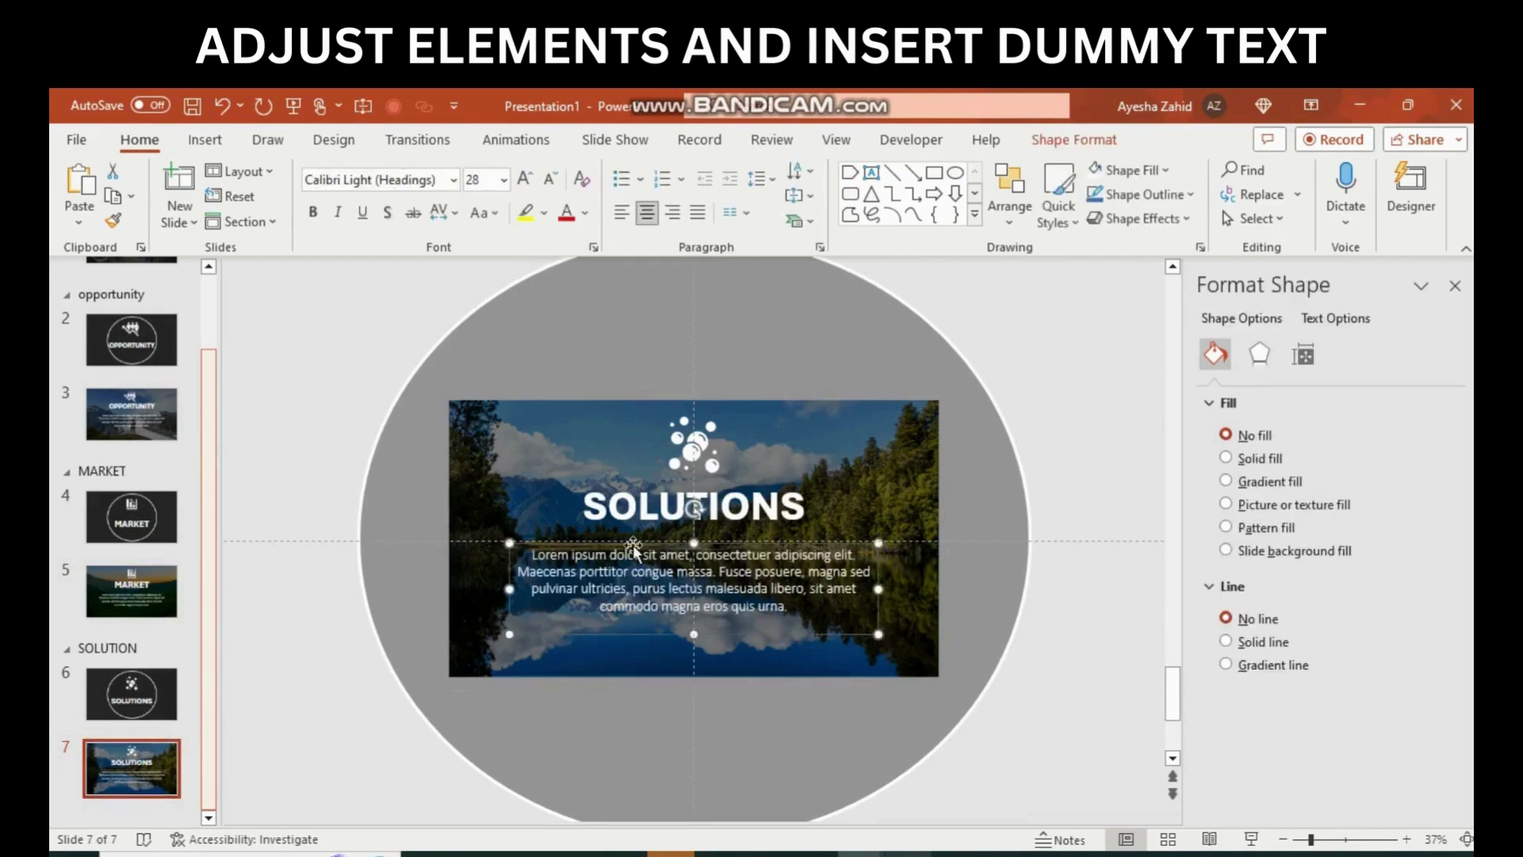
{"action": "left_click_drag", "start_coordinate": [632, 547], "coordinate": [632, 553]}
{"action": "left_click", "coordinate": [281, 652]}
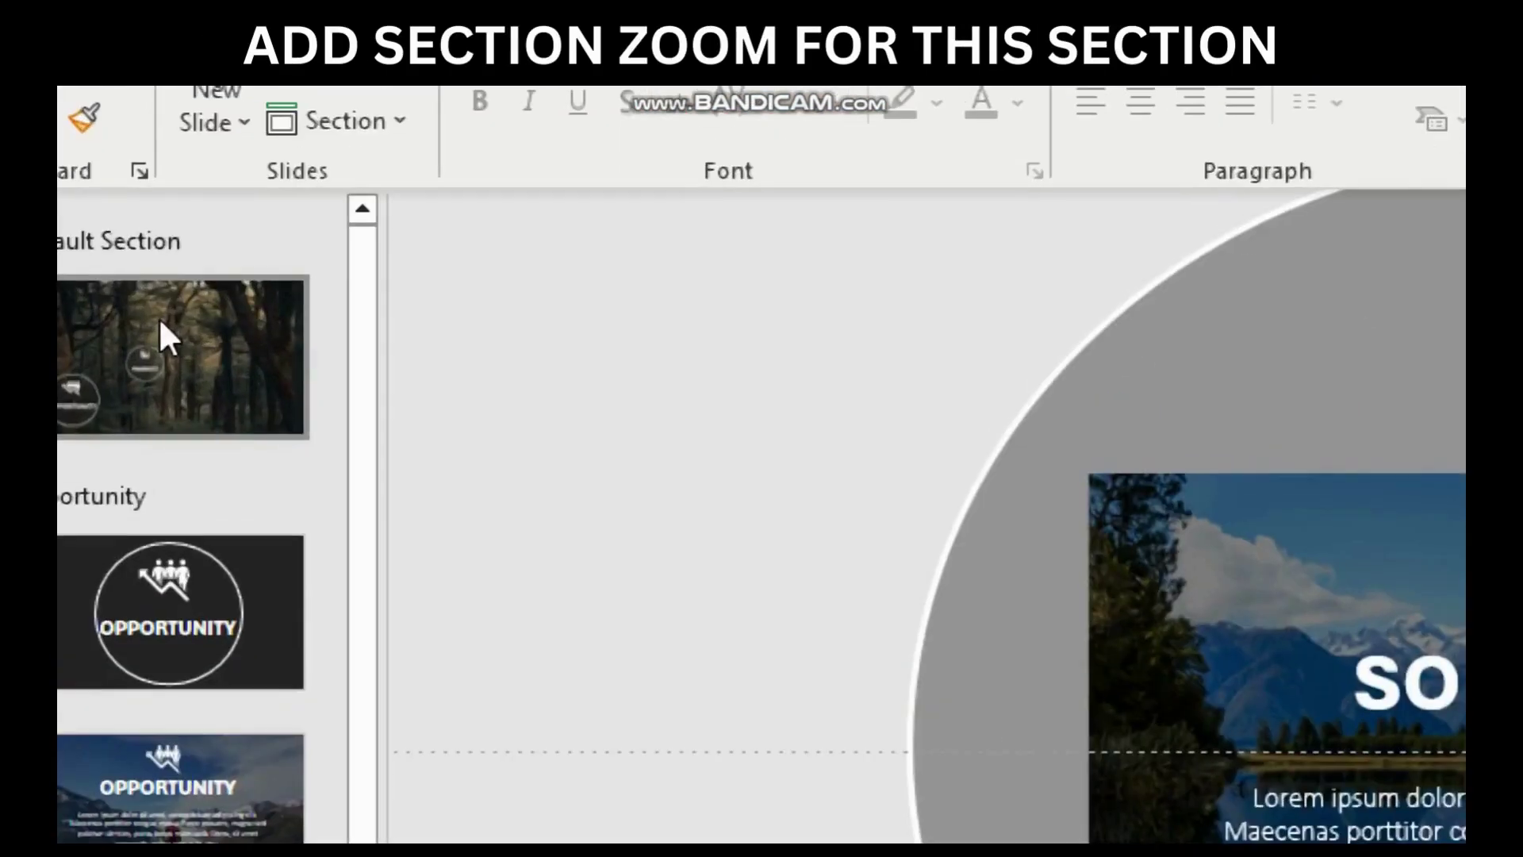
Add a Section Zoom to the SOLUTION section on the forest title slide.
{"action": "left_click", "coordinate": [160, 317]}
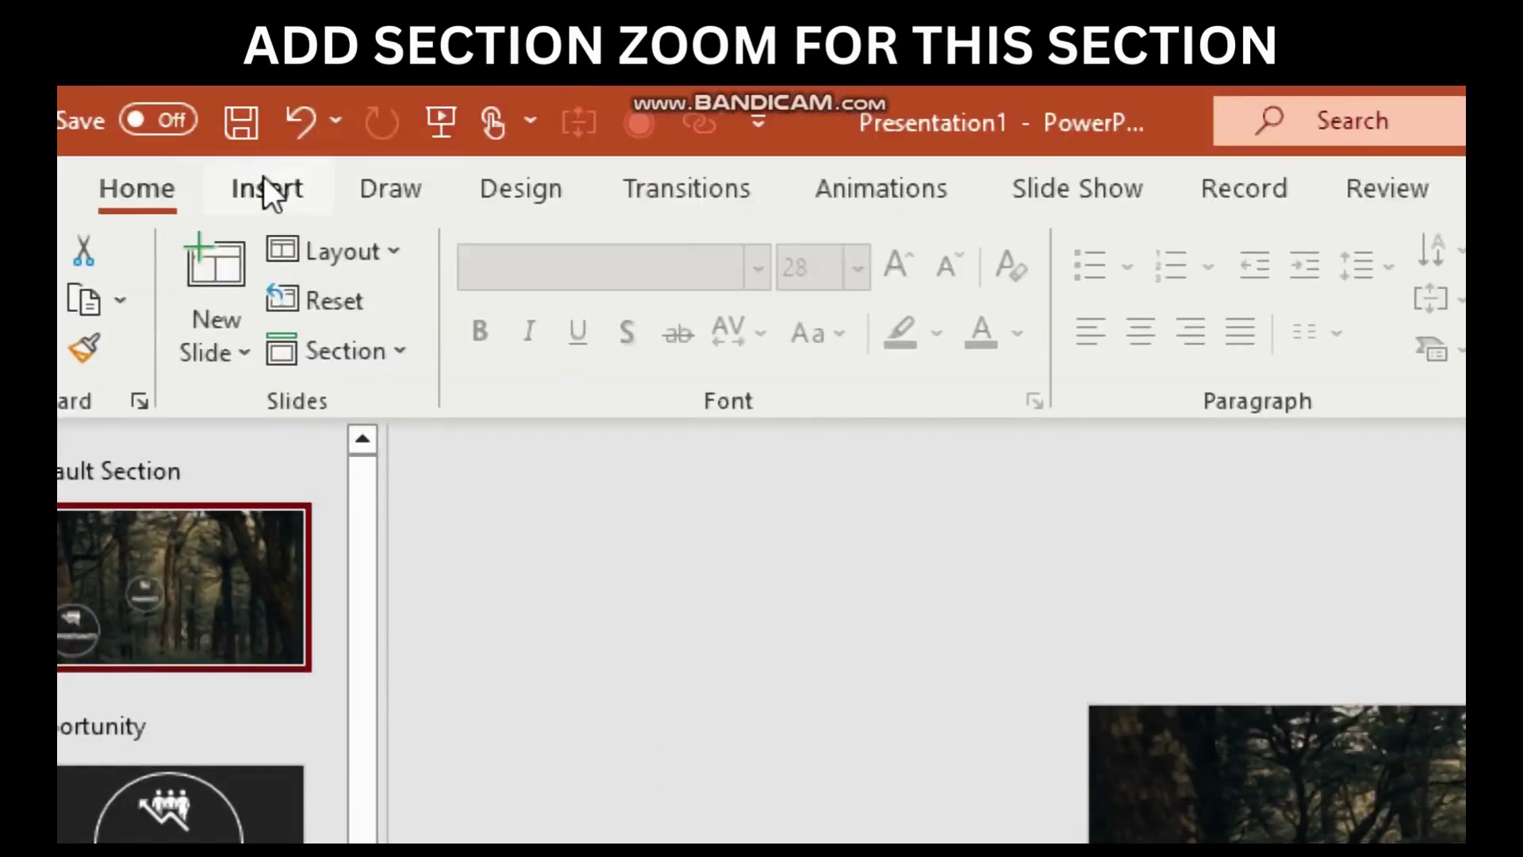
{"action": "left_click", "coordinate": [264, 189]}
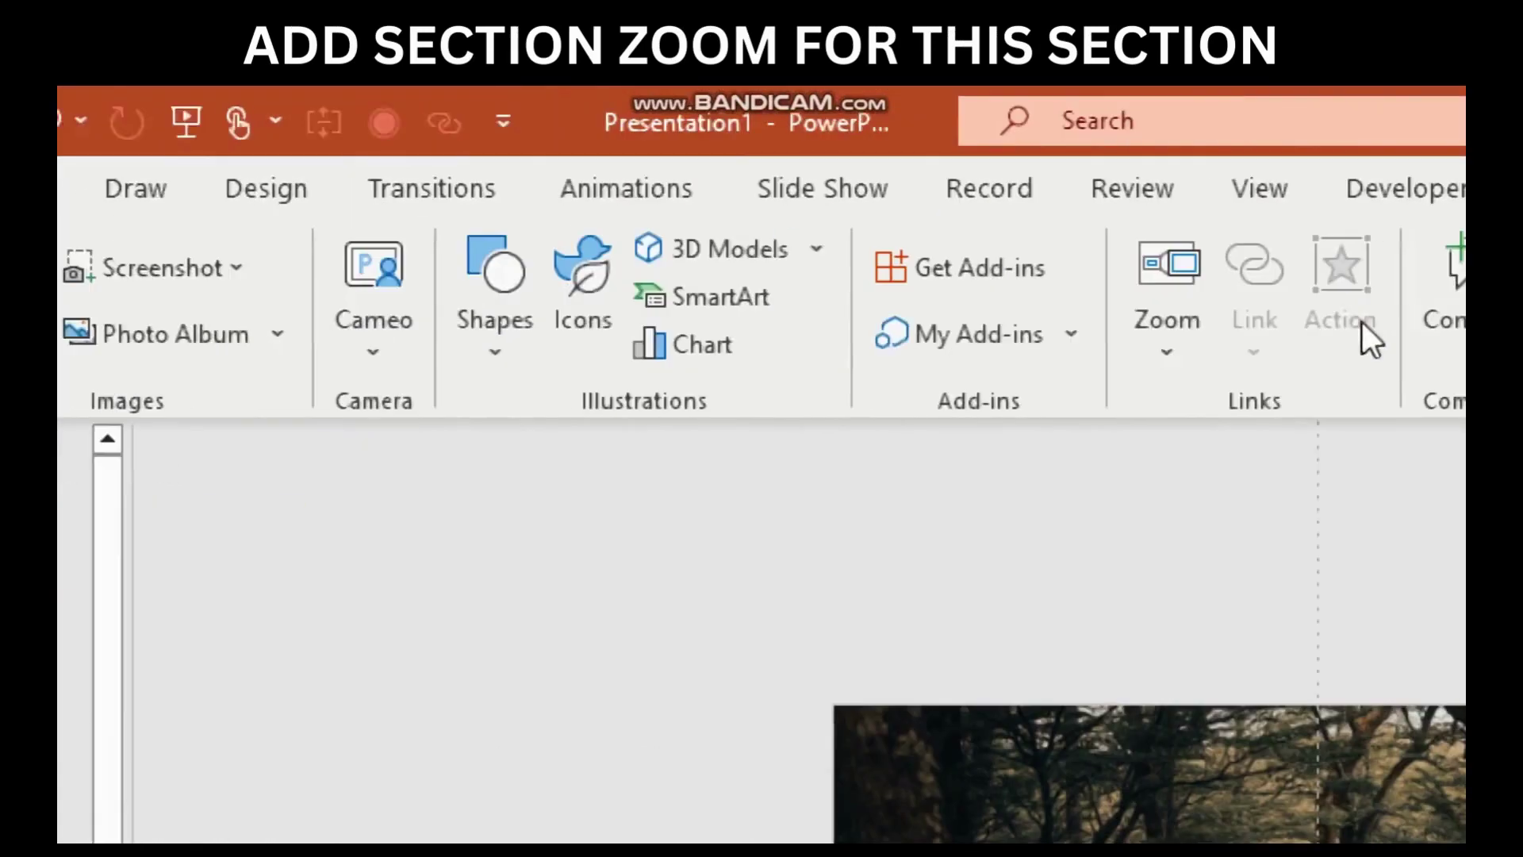
{"action": "left_click", "coordinate": [1106, 345]}
{"action": "left_click", "coordinate": [1156, 465]}
{"action": "left_click", "coordinate": [1166, 606]}
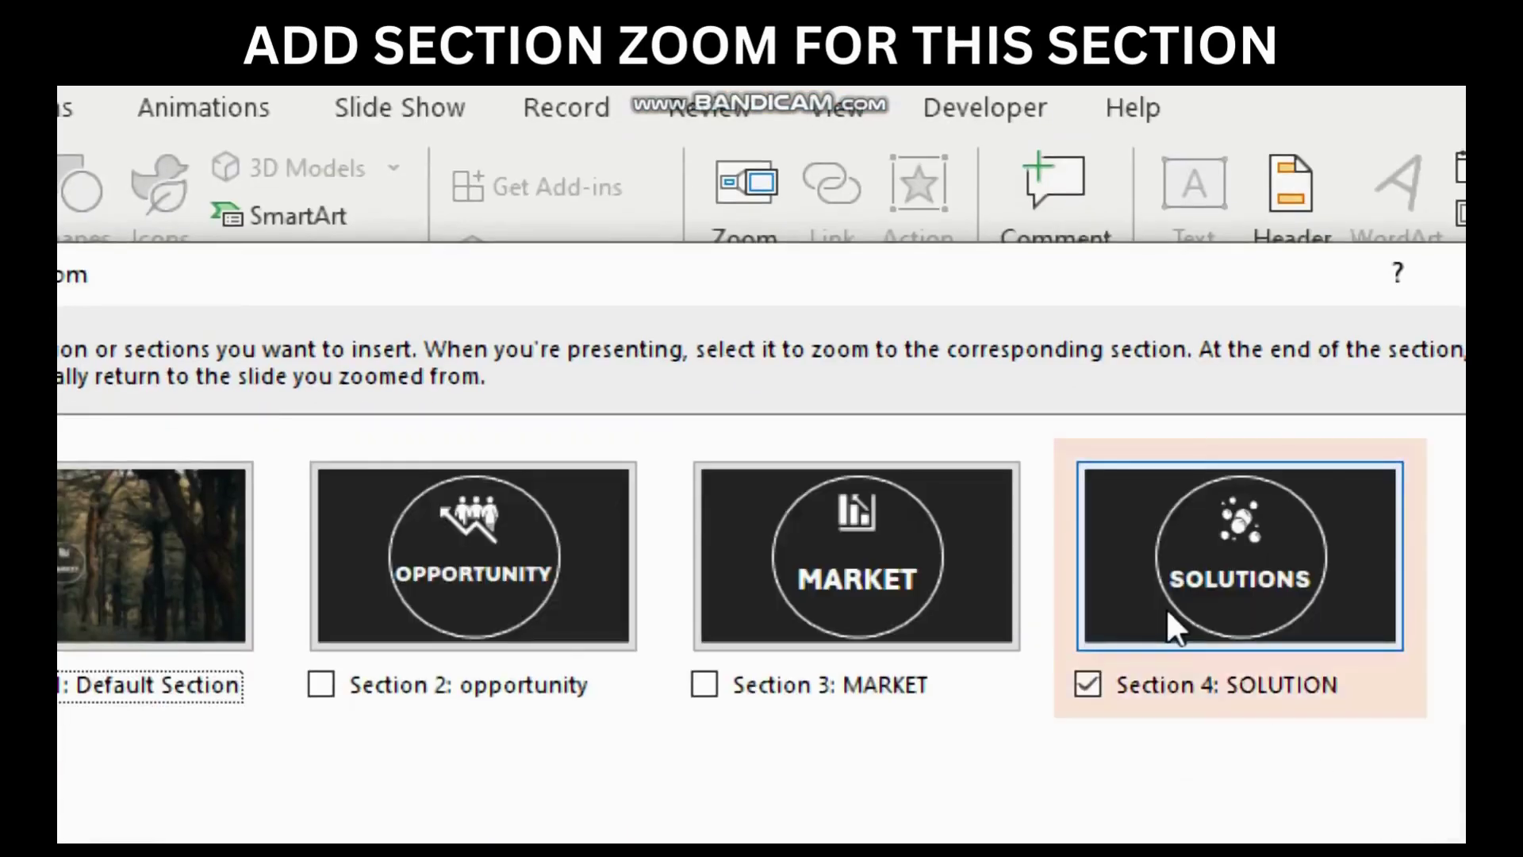
{"action": "left_click", "coordinate": [1171, 746]}
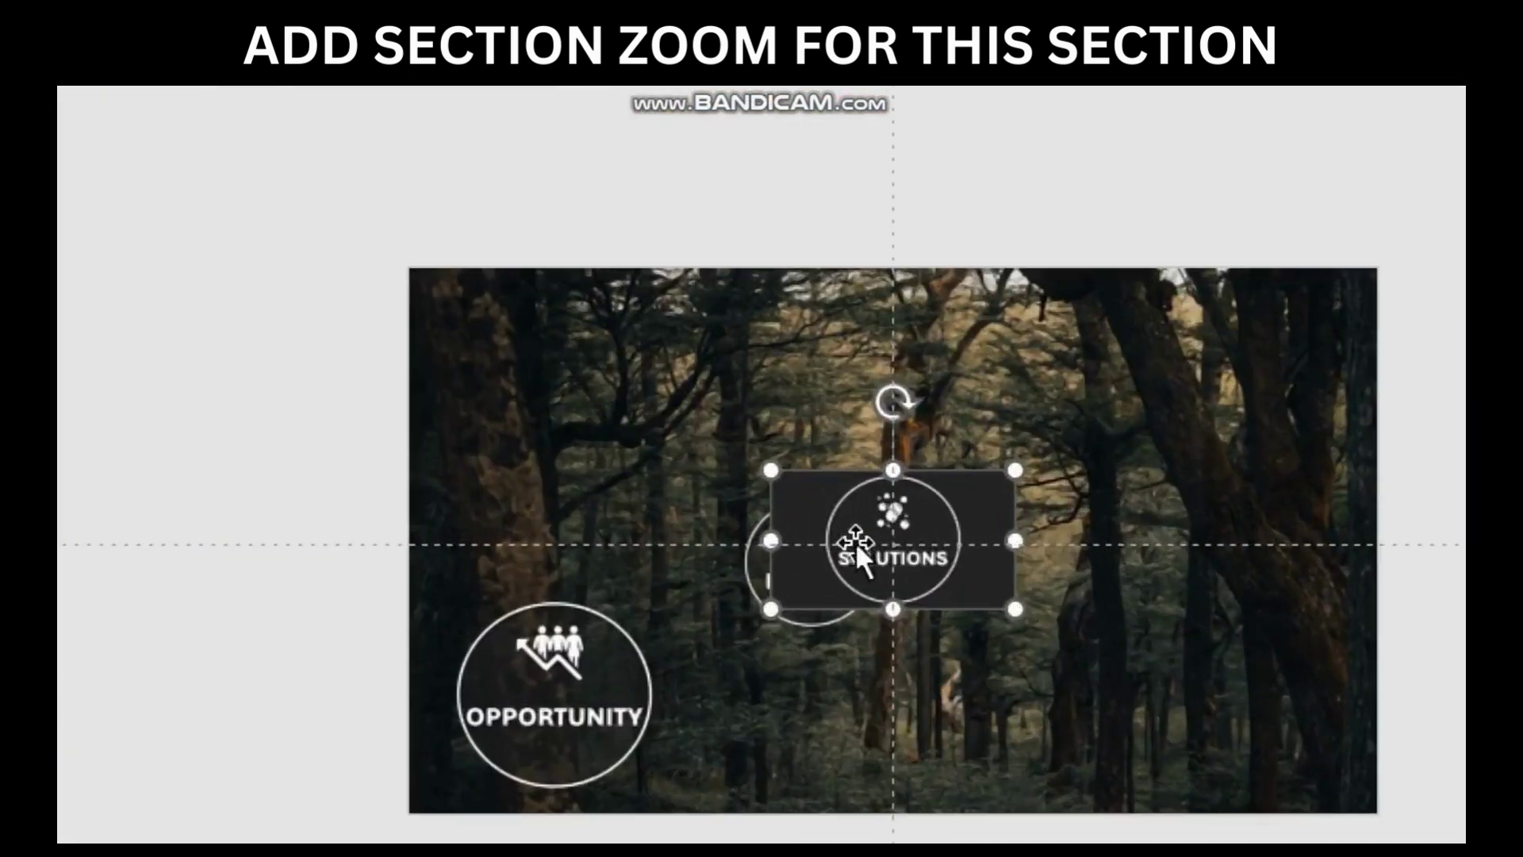
Give the SOLUTIONS zoom the forest Zoom Background, then enlarge it and place it lower right.
{"action": "mouse_move", "coordinate": [836, 533]}
{"action": "left_mouse_down"}
{"action": "mouse_move", "coordinate": [951, 532]}
{"action": "mouse_move", "coordinate": [1015, 728]}
{"action": "mouse_move", "coordinate": [1003, 722]}
{"action": "left_mouse_up"}
{"action": "right_click", "coordinate": [1062, 541]}
{"action": "left_click", "coordinate": [1261, 572]}
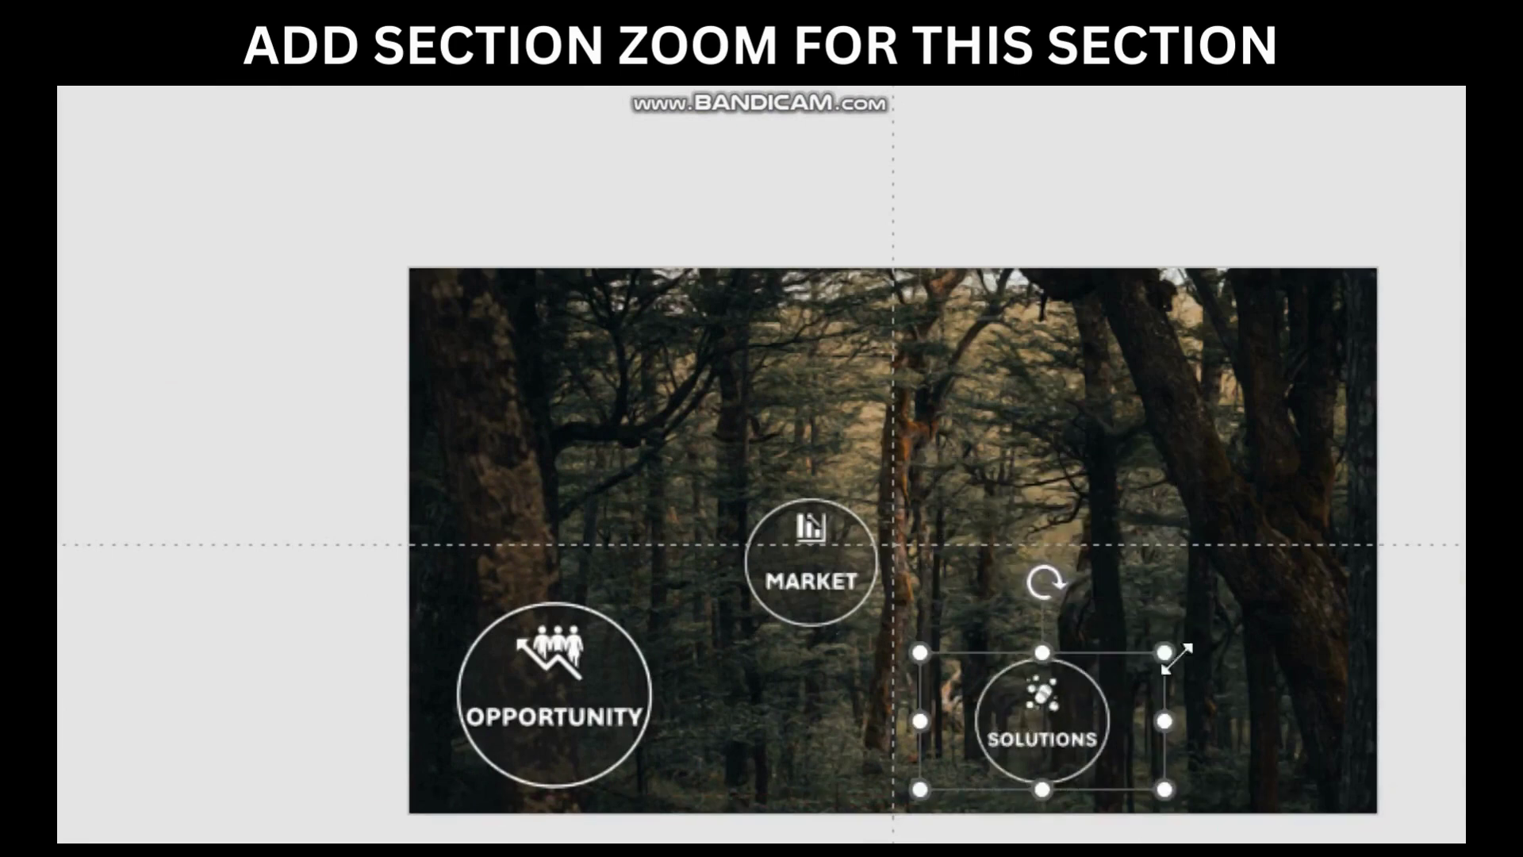
{"action": "left_click_drag", "start_coordinate": [1164, 653], "coordinate": [1231, 616]}
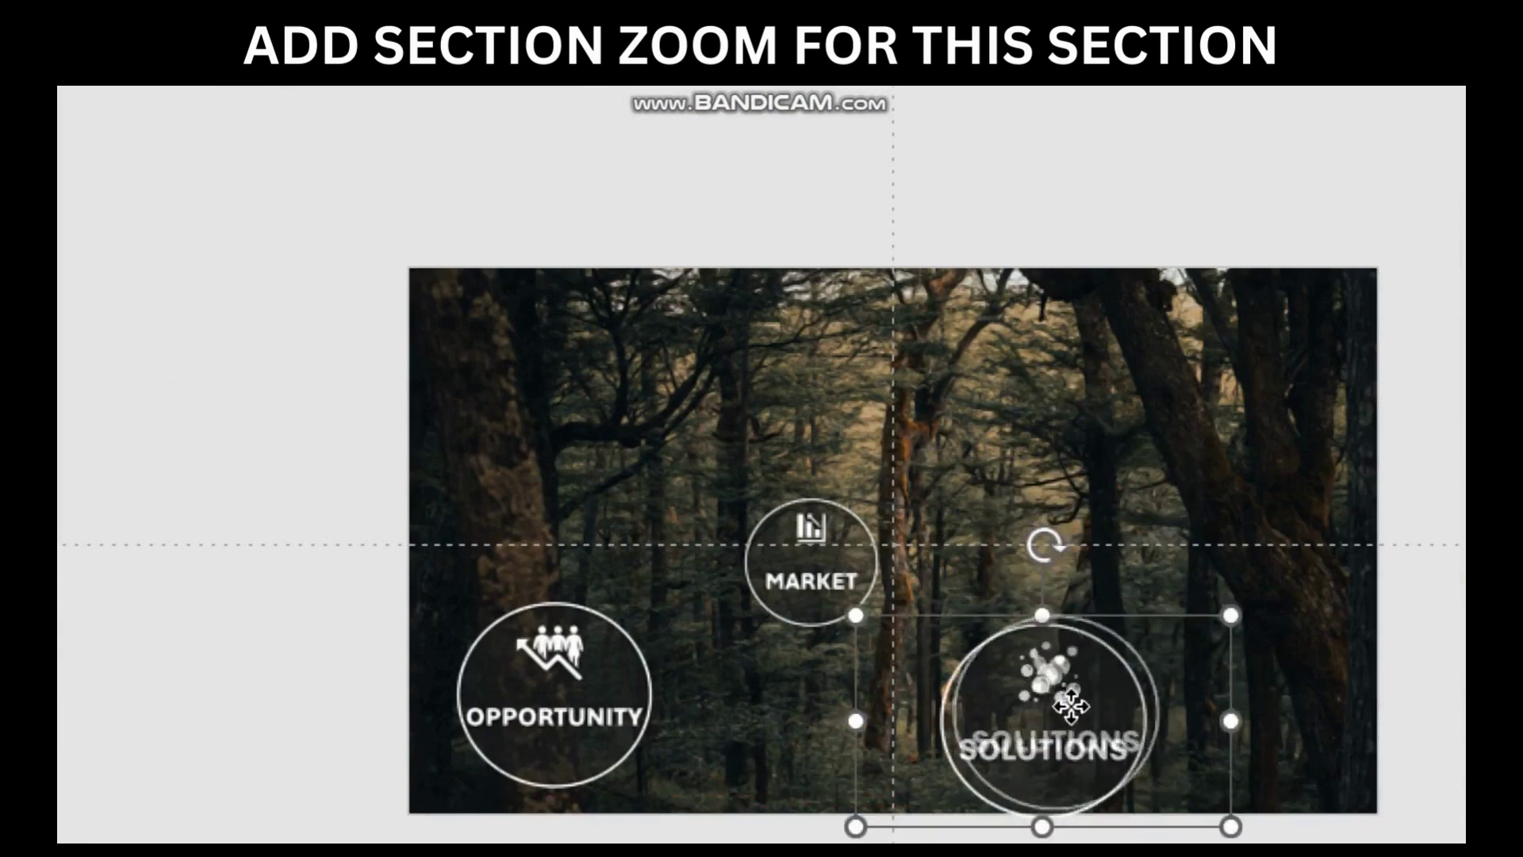
{"action": "left_click_drag", "start_coordinate": [1043, 725], "coordinate": [1063, 677]}
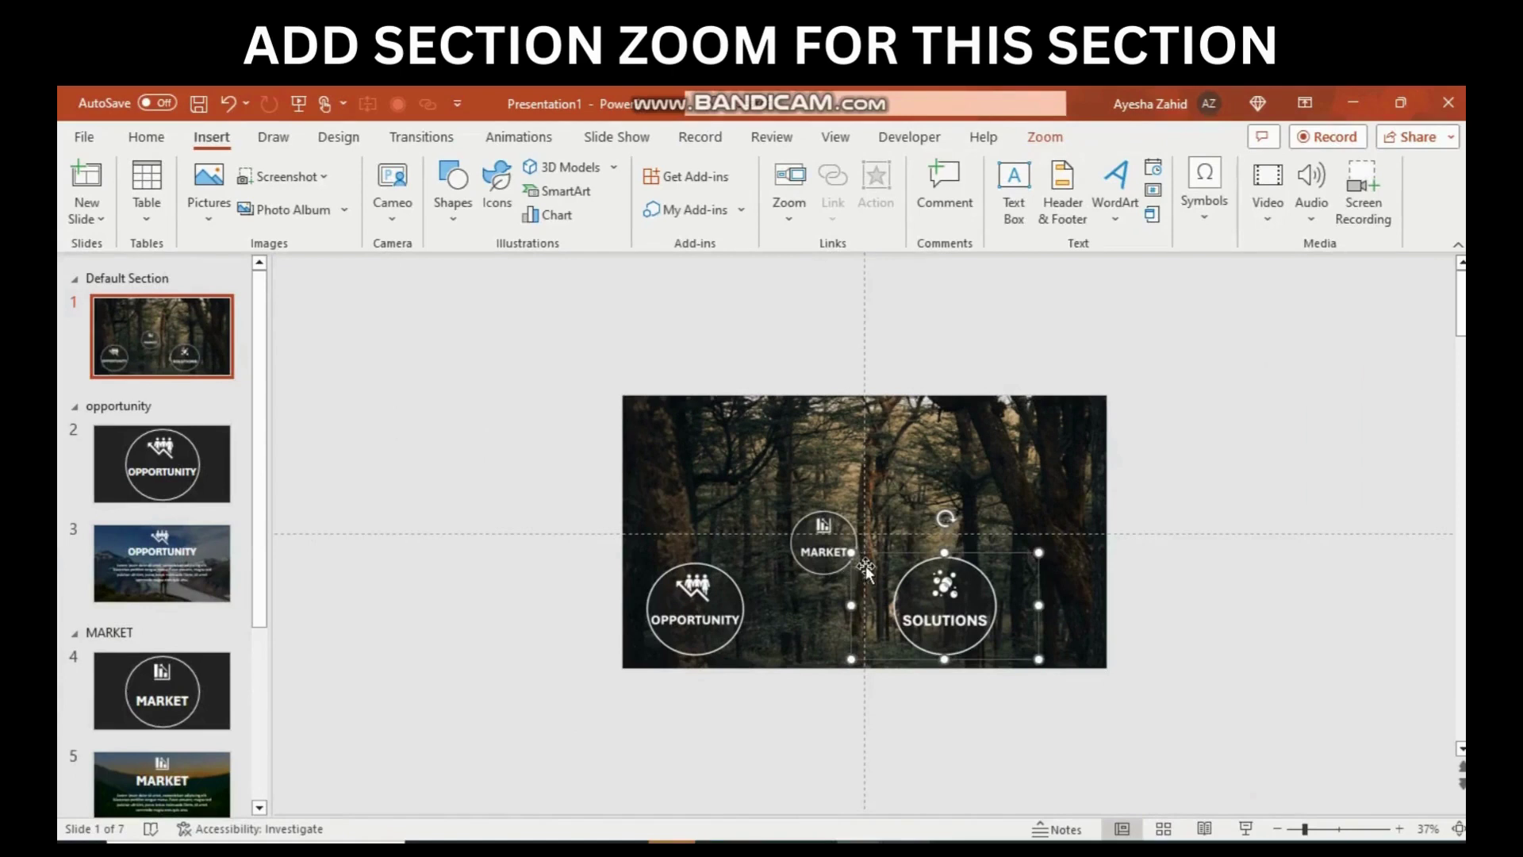
{"action": "left_click", "coordinate": [1137, 569]}
{"action": "scroll", "coordinate": [258, 573], "scroll_direction": "down", "scroll_amount": 2}
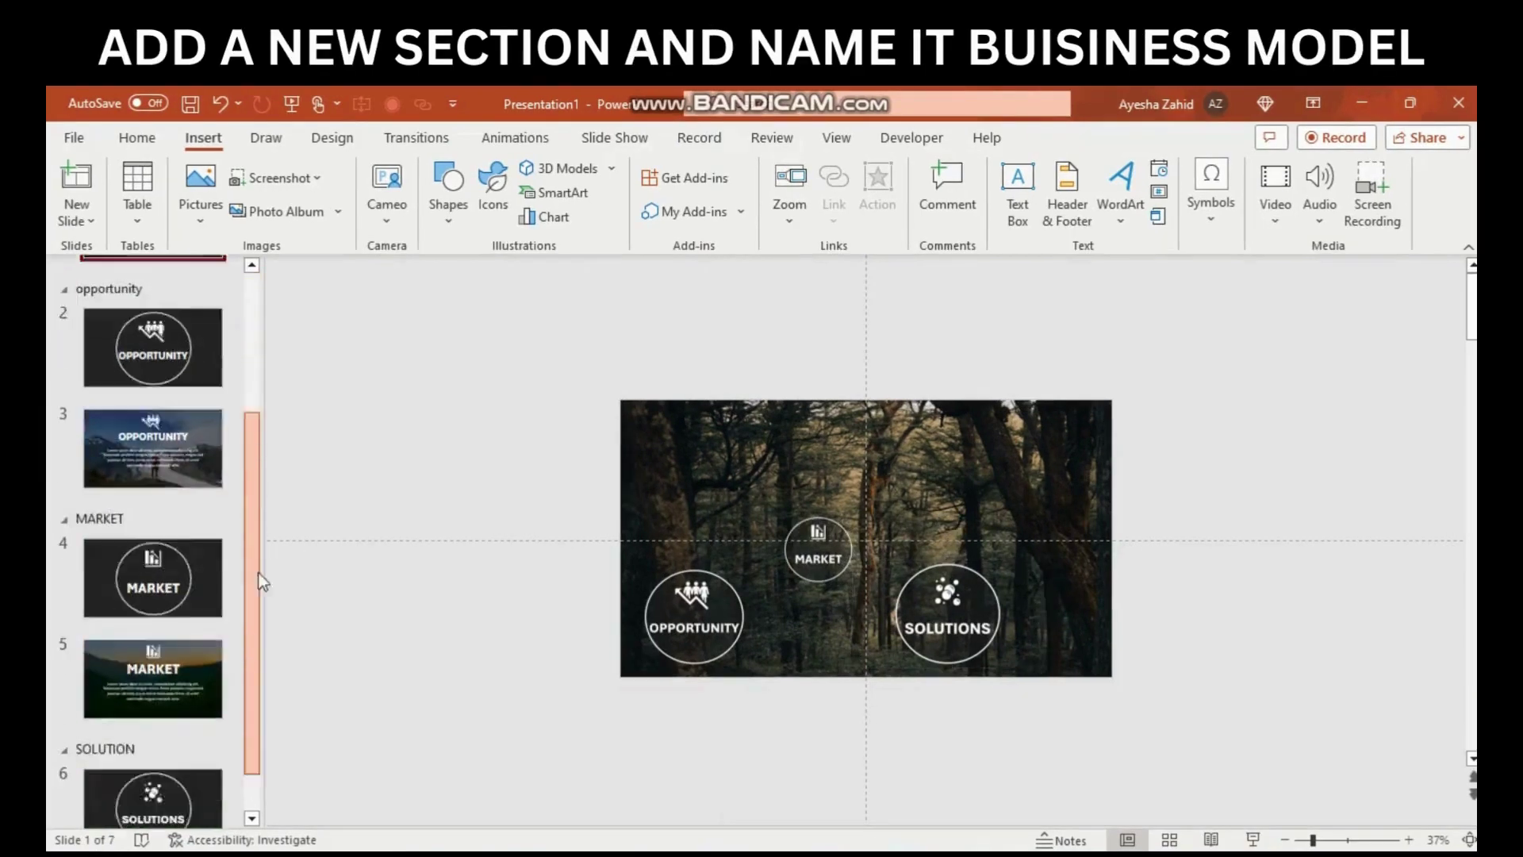
{"action": "scroll", "coordinate": [164, 798], "scroll_direction": "down", "scroll_amount": 2}
Duplicate SOLUTION slides 6–7 and start a BUSINESS MODEL section at slide 8.
{"action": "left_click", "coordinate": [152, 691]}
{"action": "left_click", "coordinate": [148, 739], "text": "shift"}
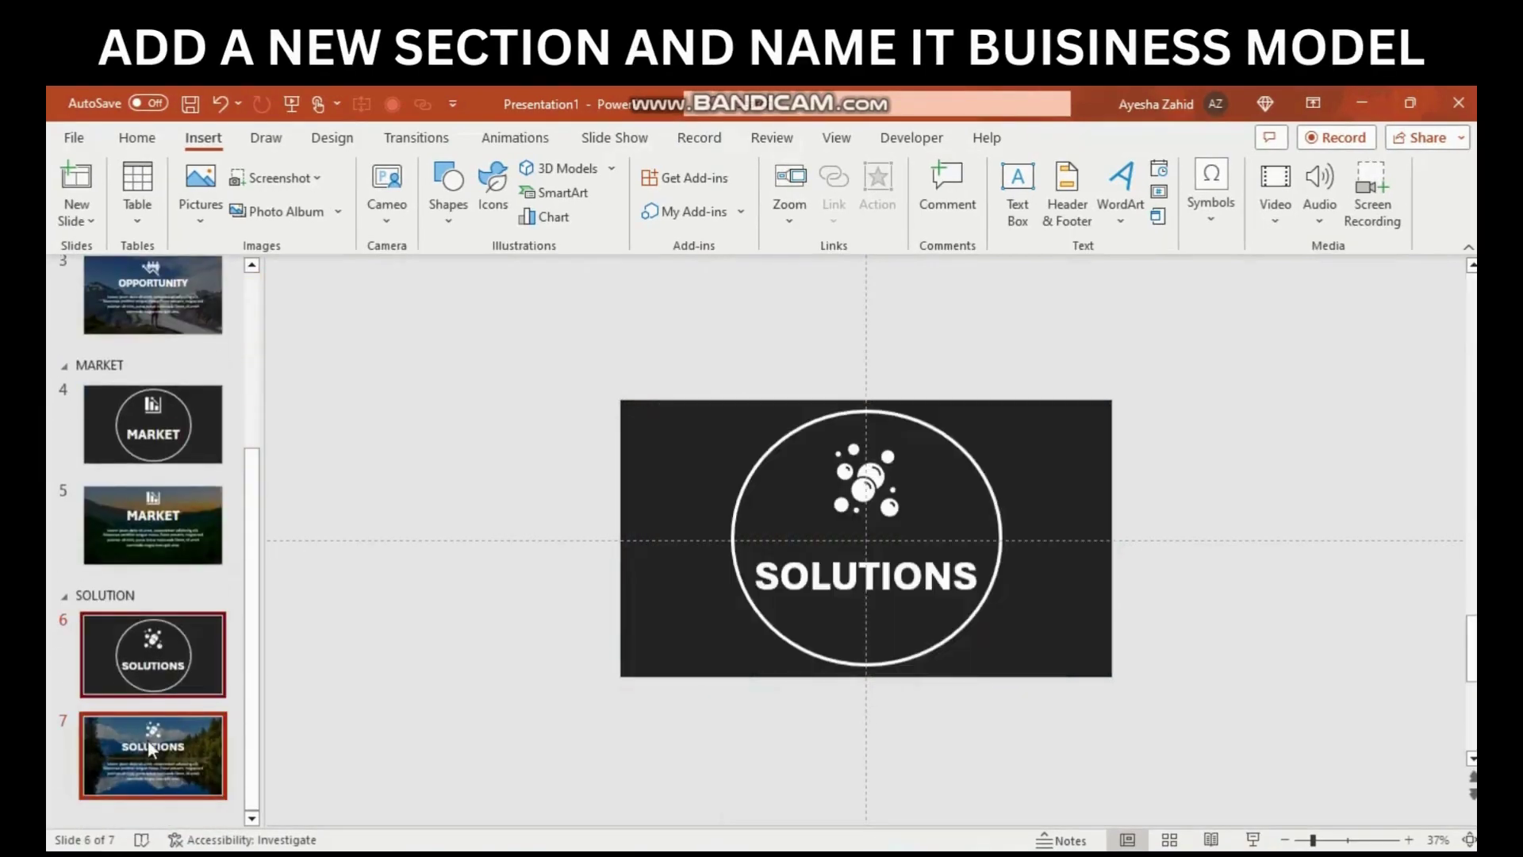
{"action": "key", "text": "ctrl+d"}
{"action": "right_click", "coordinate": [144, 607]}
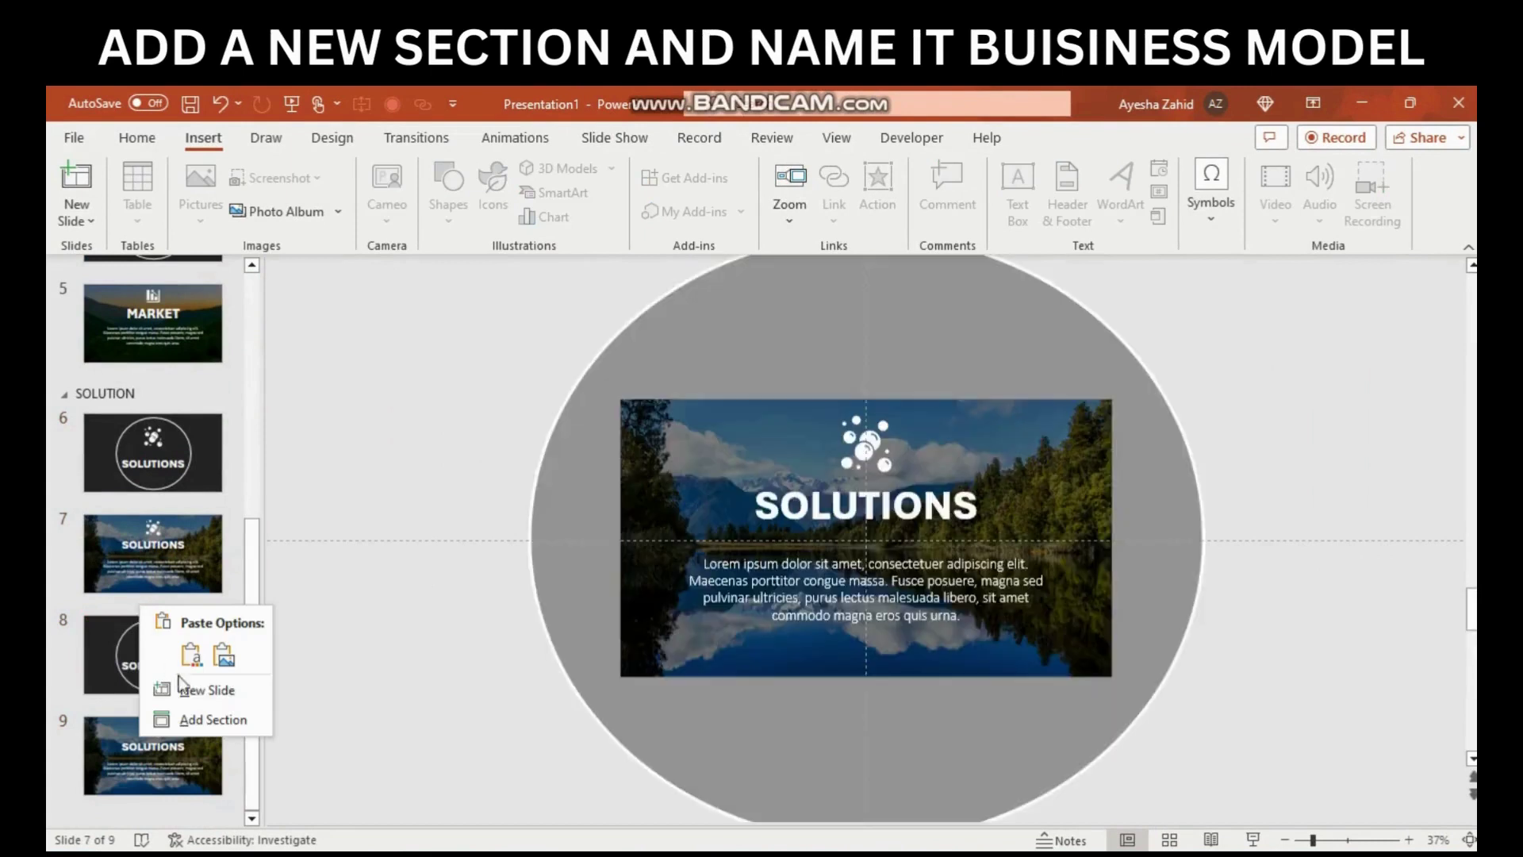
{"action": "left_click", "coordinate": [191, 720]}
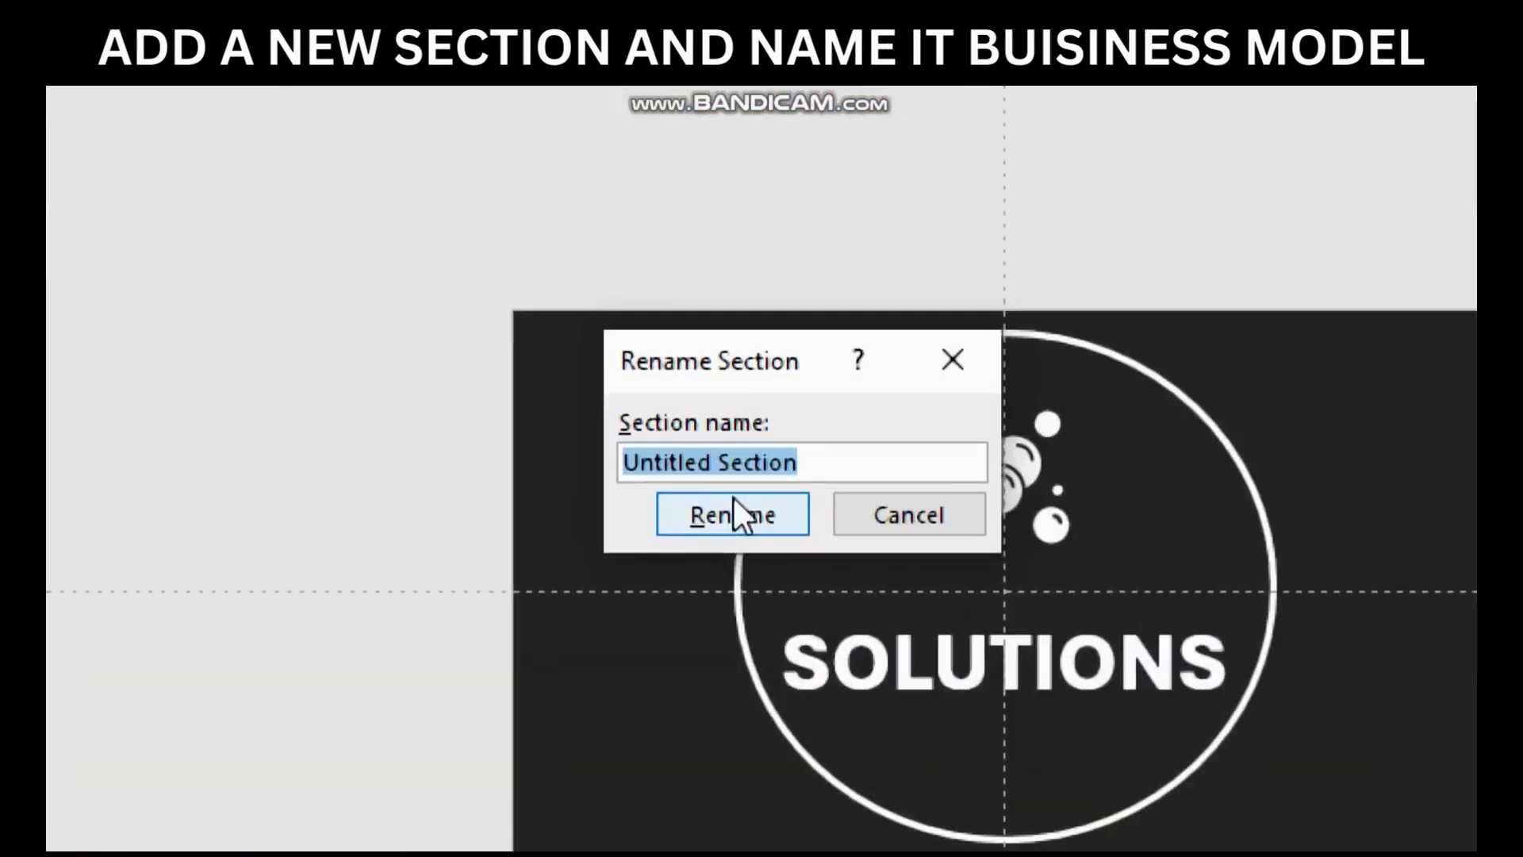
{"action": "type", "text": "BUSINE"}
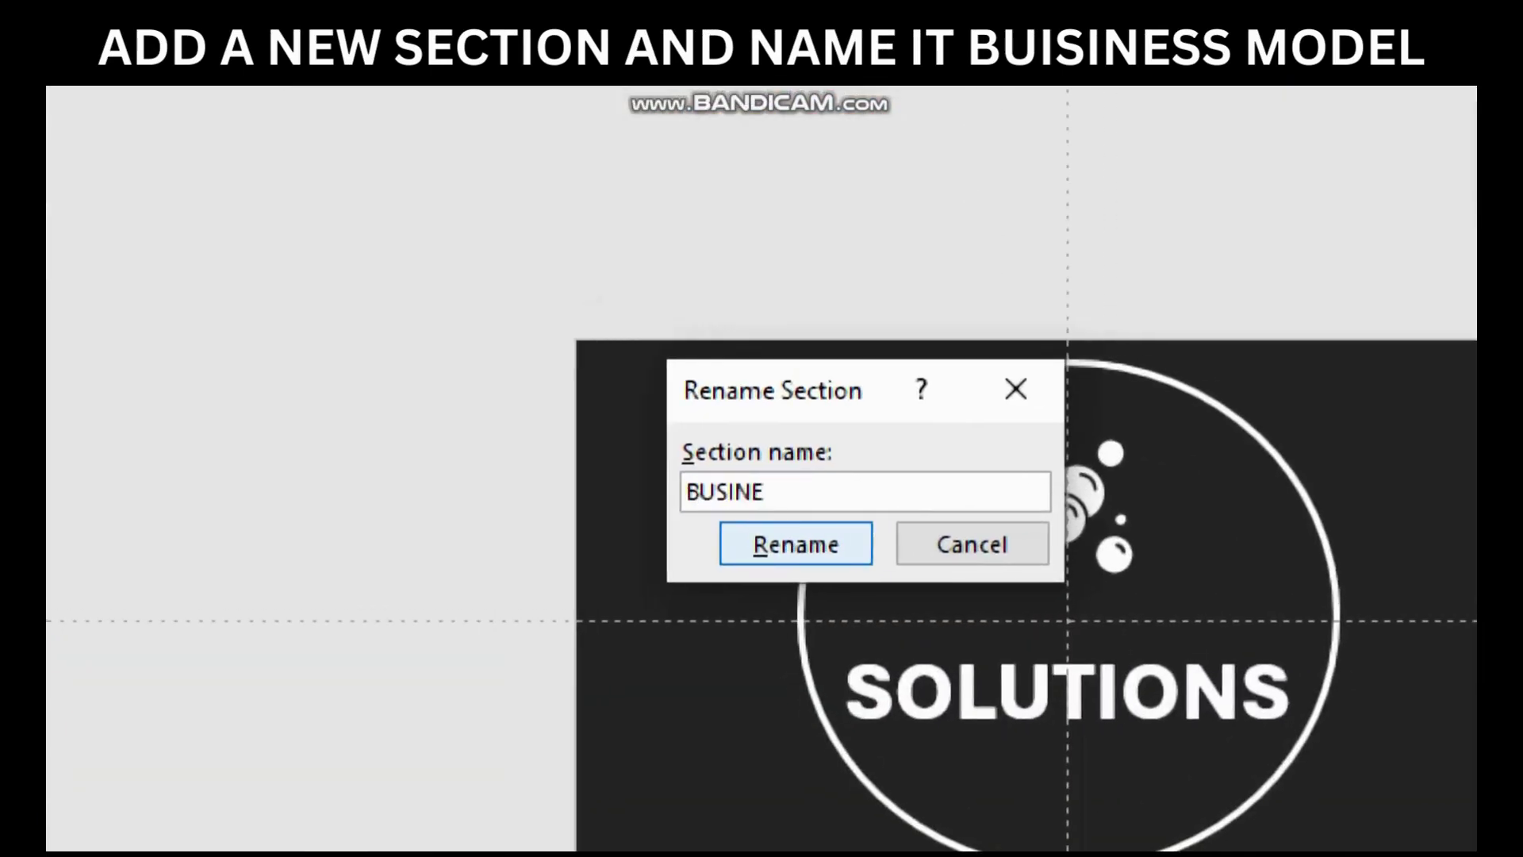
{"action": "type", "text": "SS MODEL"}
{"action": "left_click", "coordinate": [702, 542]}
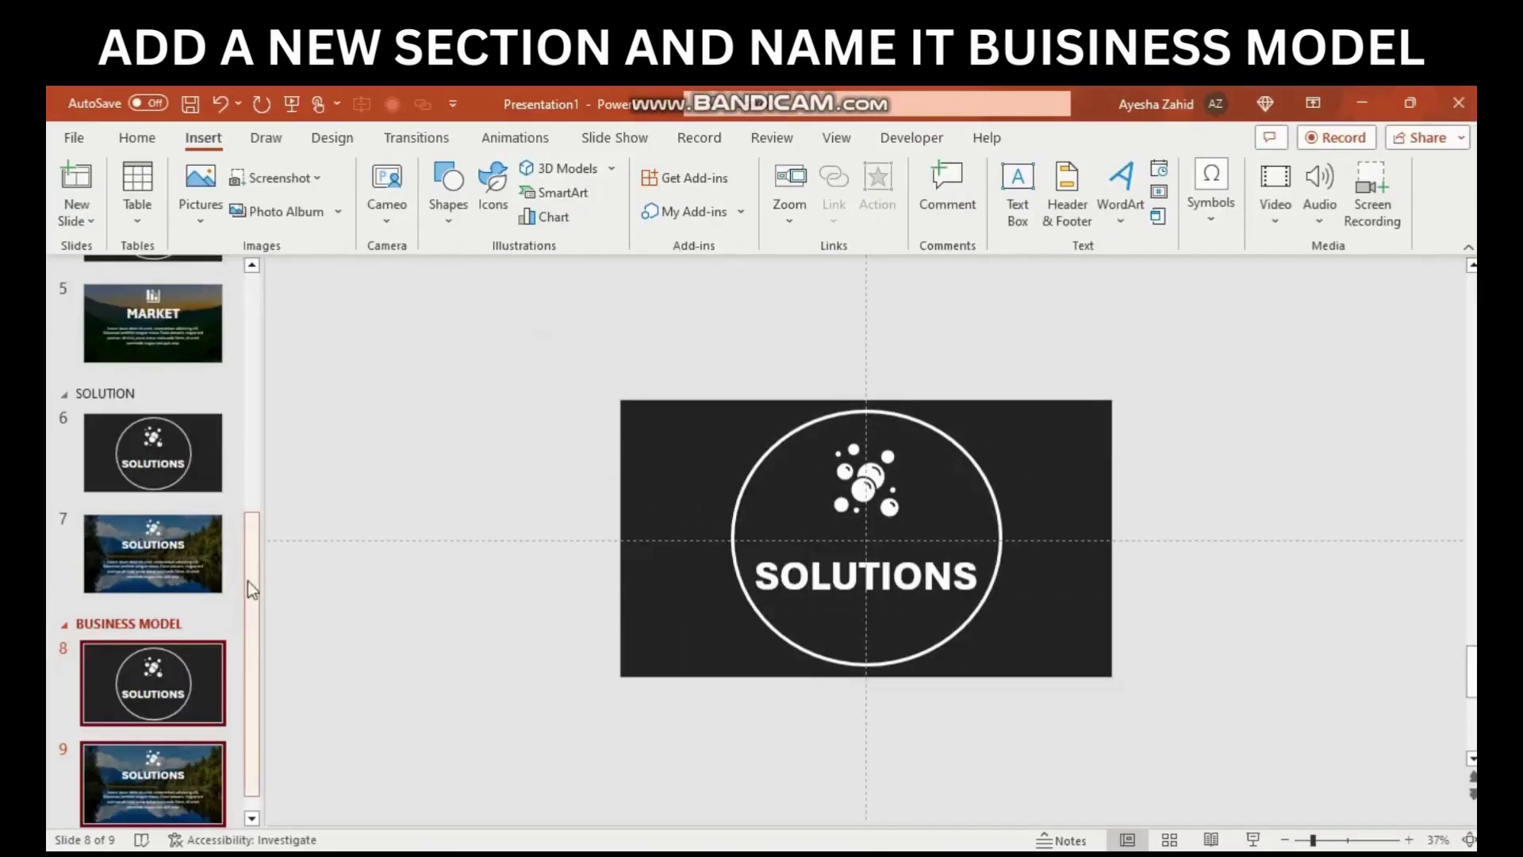
{"action": "scroll", "coordinate": [249, 583], "scroll_direction": "down", "scroll_amount": 1}
{"action": "scroll", "coordinate": [969, 731], "scroll_direction": "up", "scroll_amount": 2, "text": "ctrl"}
Retitle slide 8's circle heading from SOLUTIONS to BUSINESS MODEL.
{"action": "double_click", "coordinate": [795, 609]}
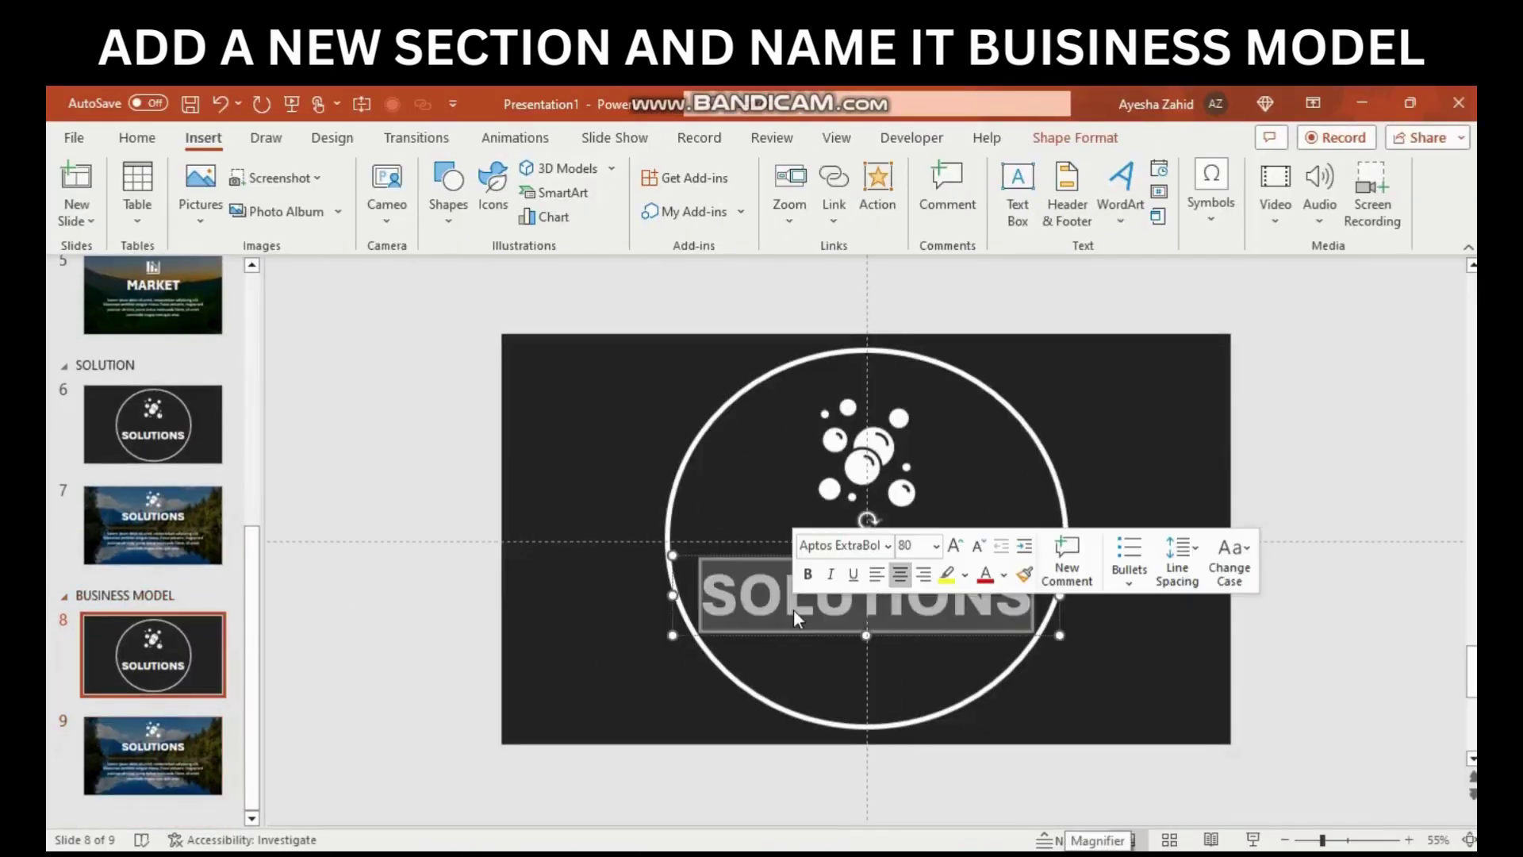
{"action": "type", "text": "BUSINESS"}
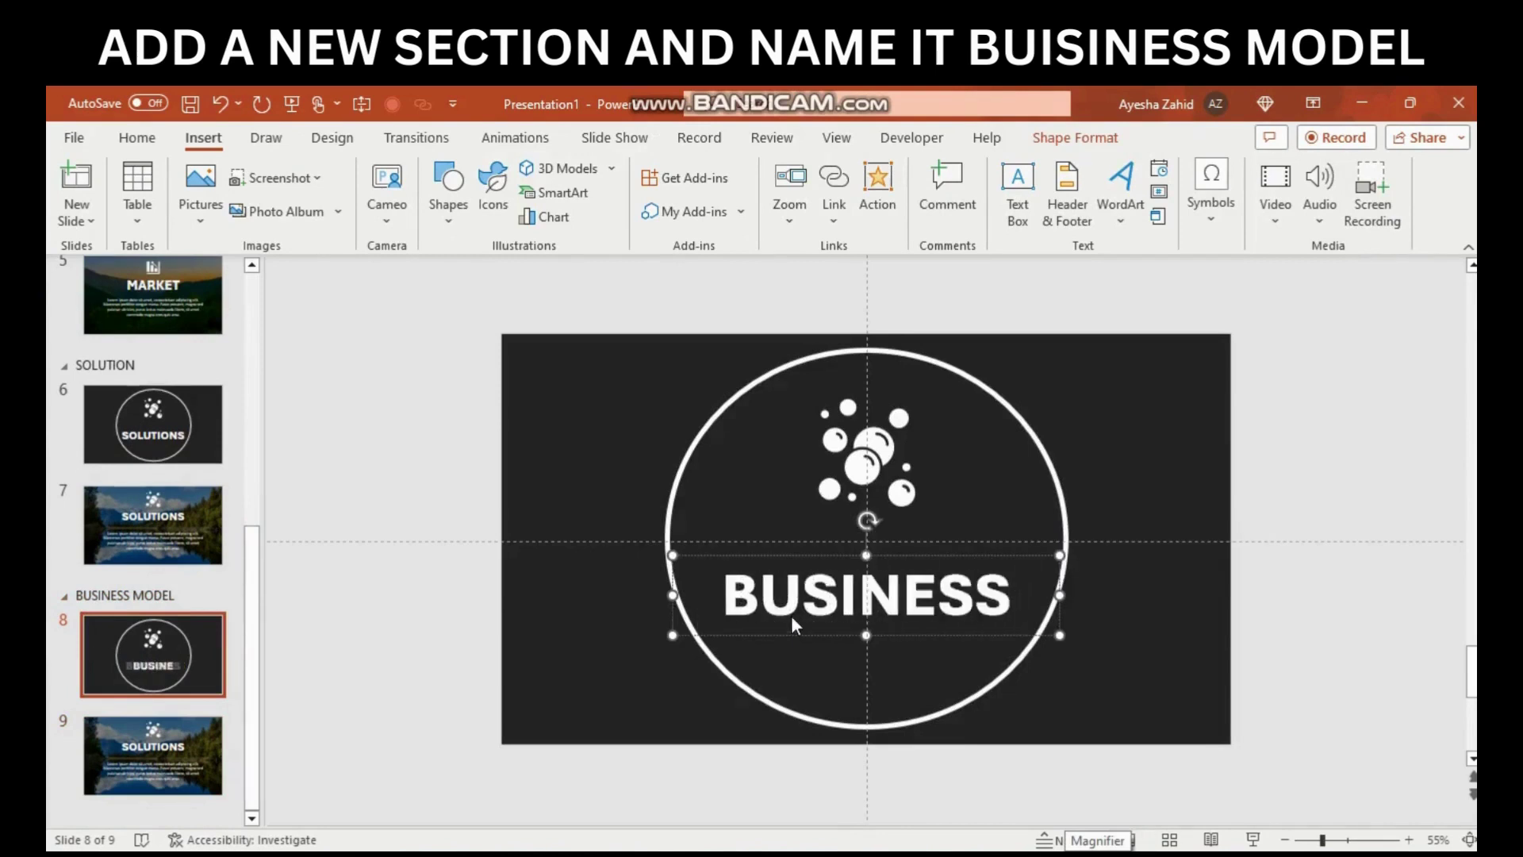
{"action": "type", "text": " MODEEL"}
{"action": "key", "text": "BackSpace"}
{"action": "key", "text": "BackSpace"}
{"action": "type", "text": "L"}
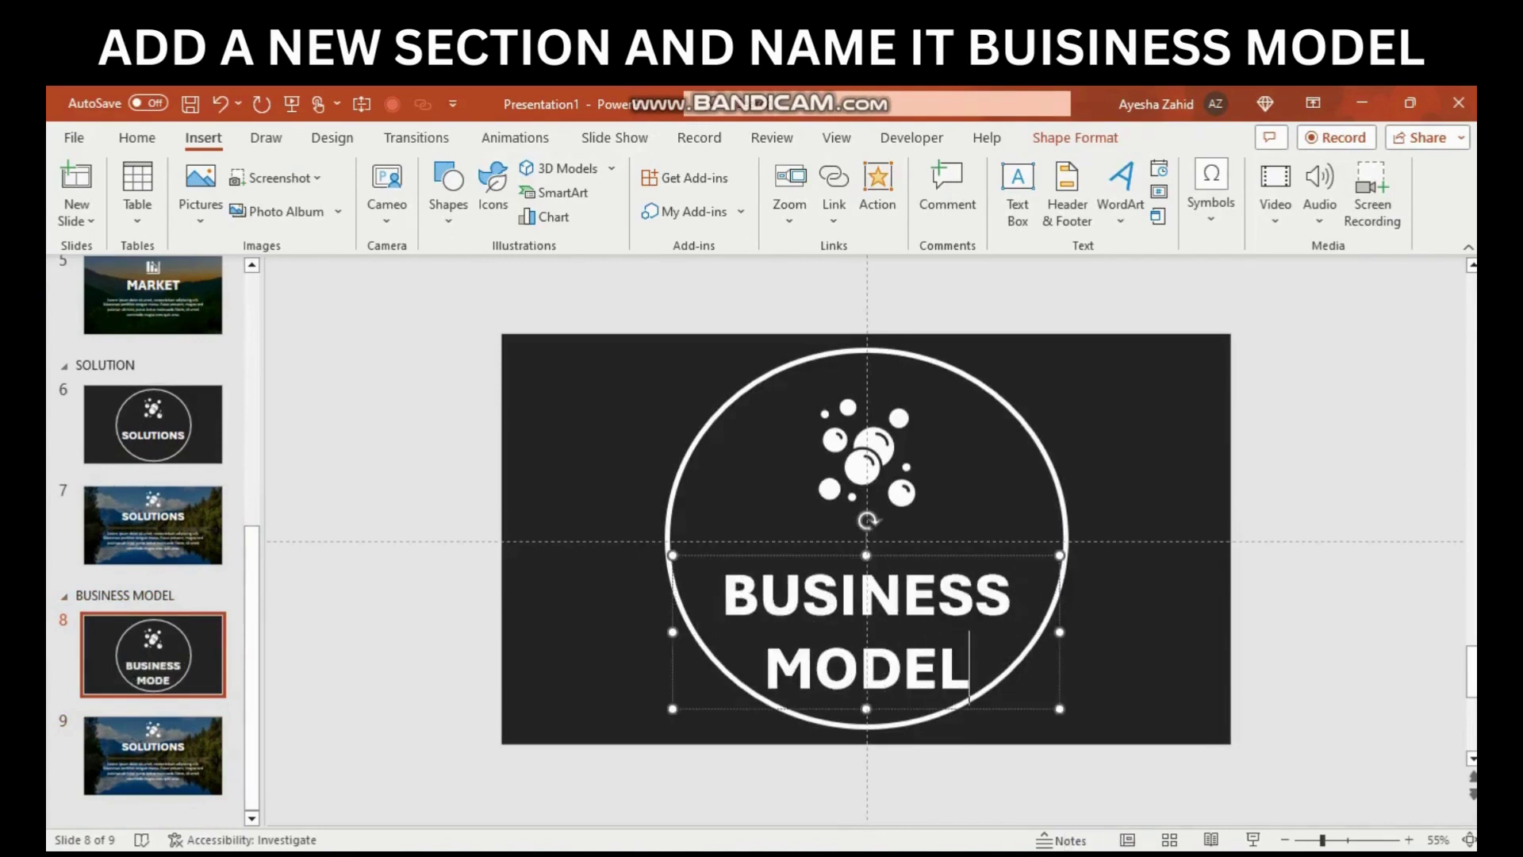
{"action": "left_click", "coordinate": [1279, 613]}
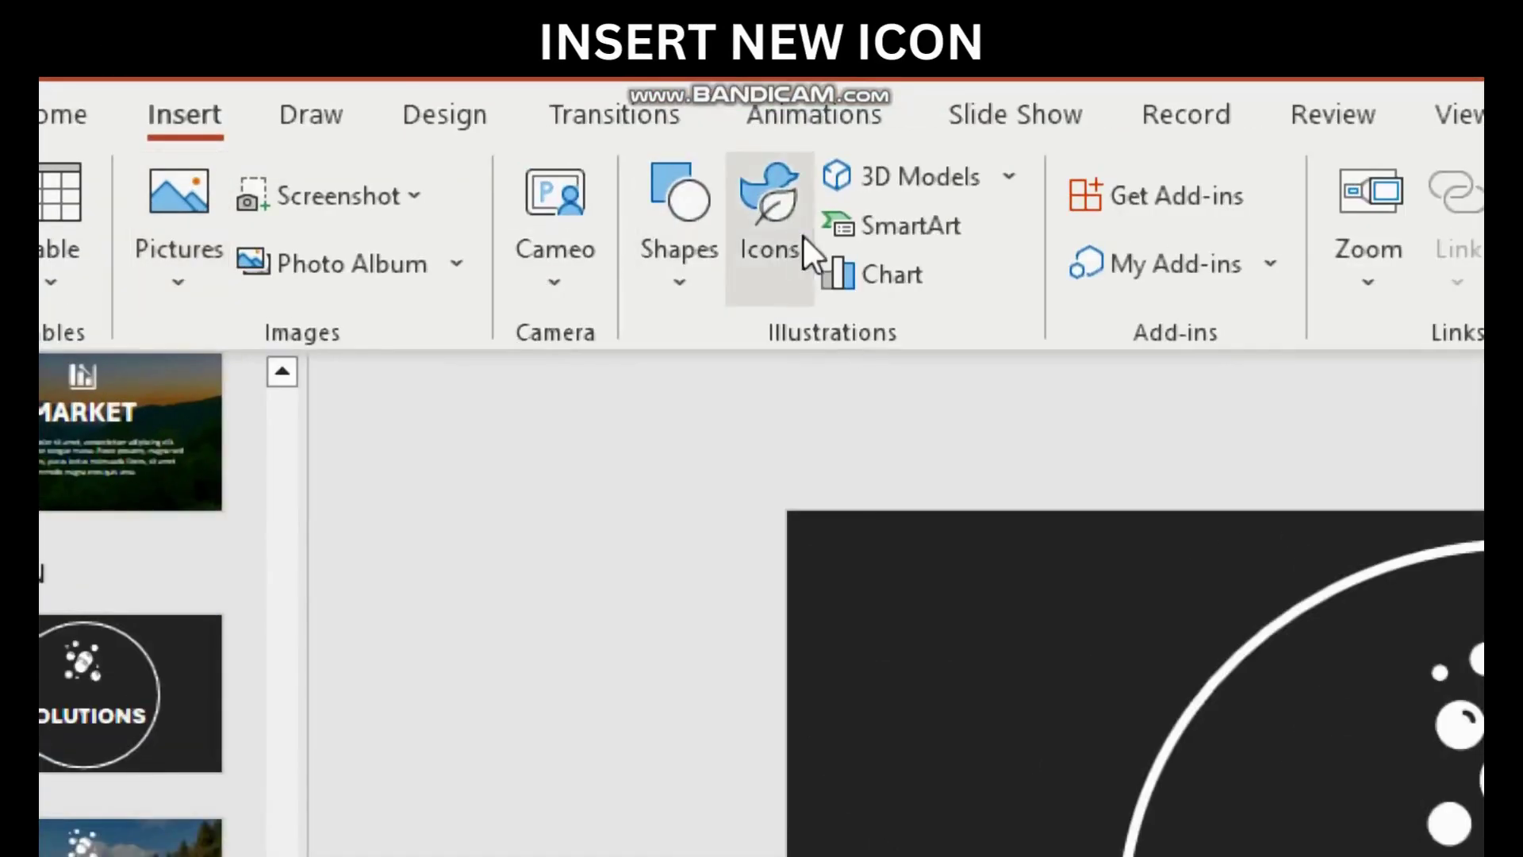
Search the icon library for 'business' and choose the people-with-speech-bubble icon.
{"action": "left_click", "coordinate": [493, 184]}
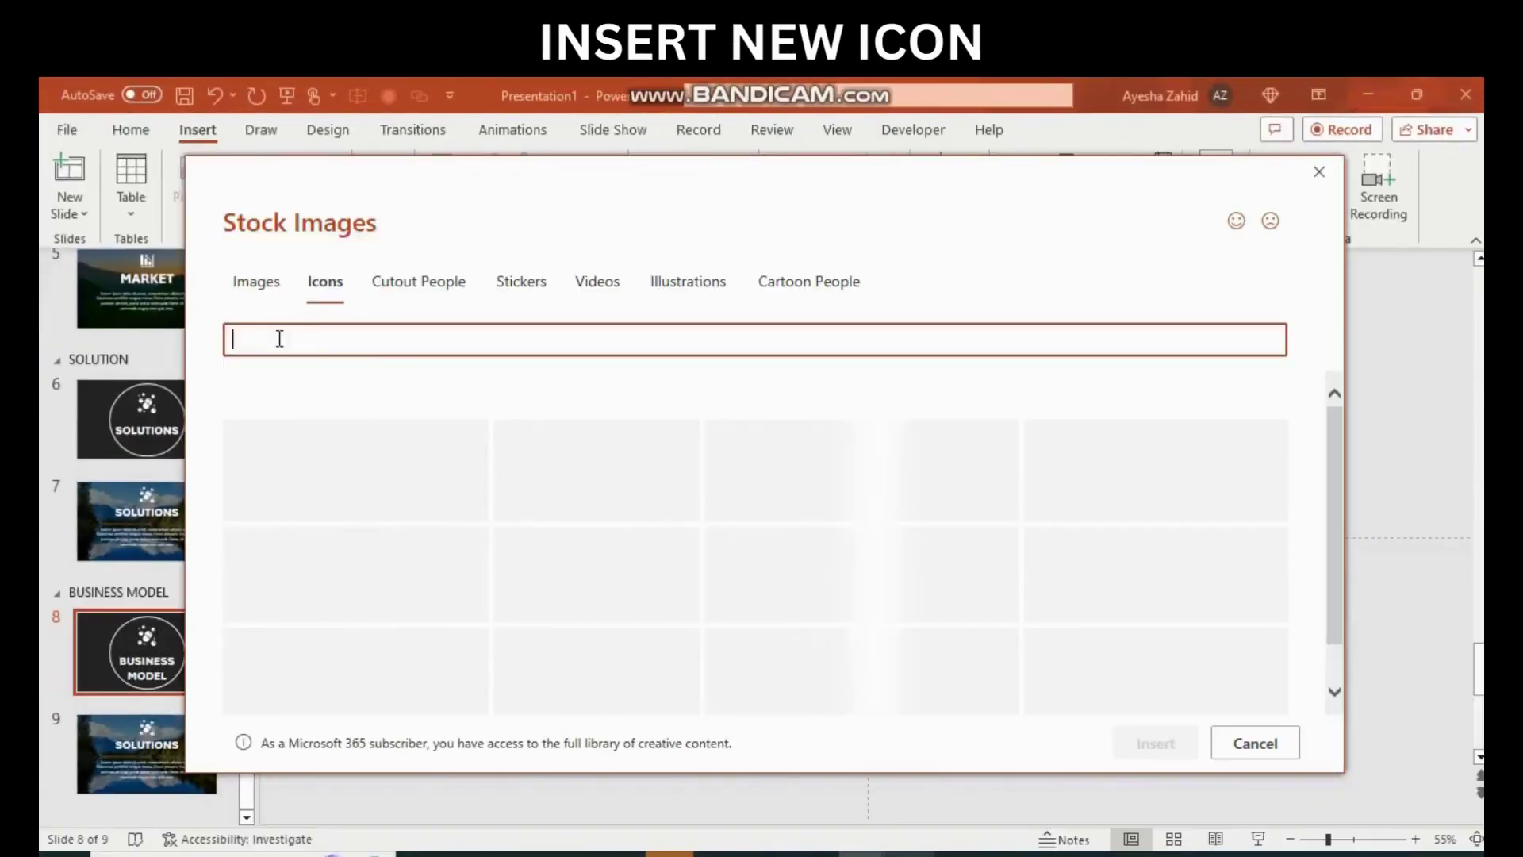
{"action": "type", "text": "business"}
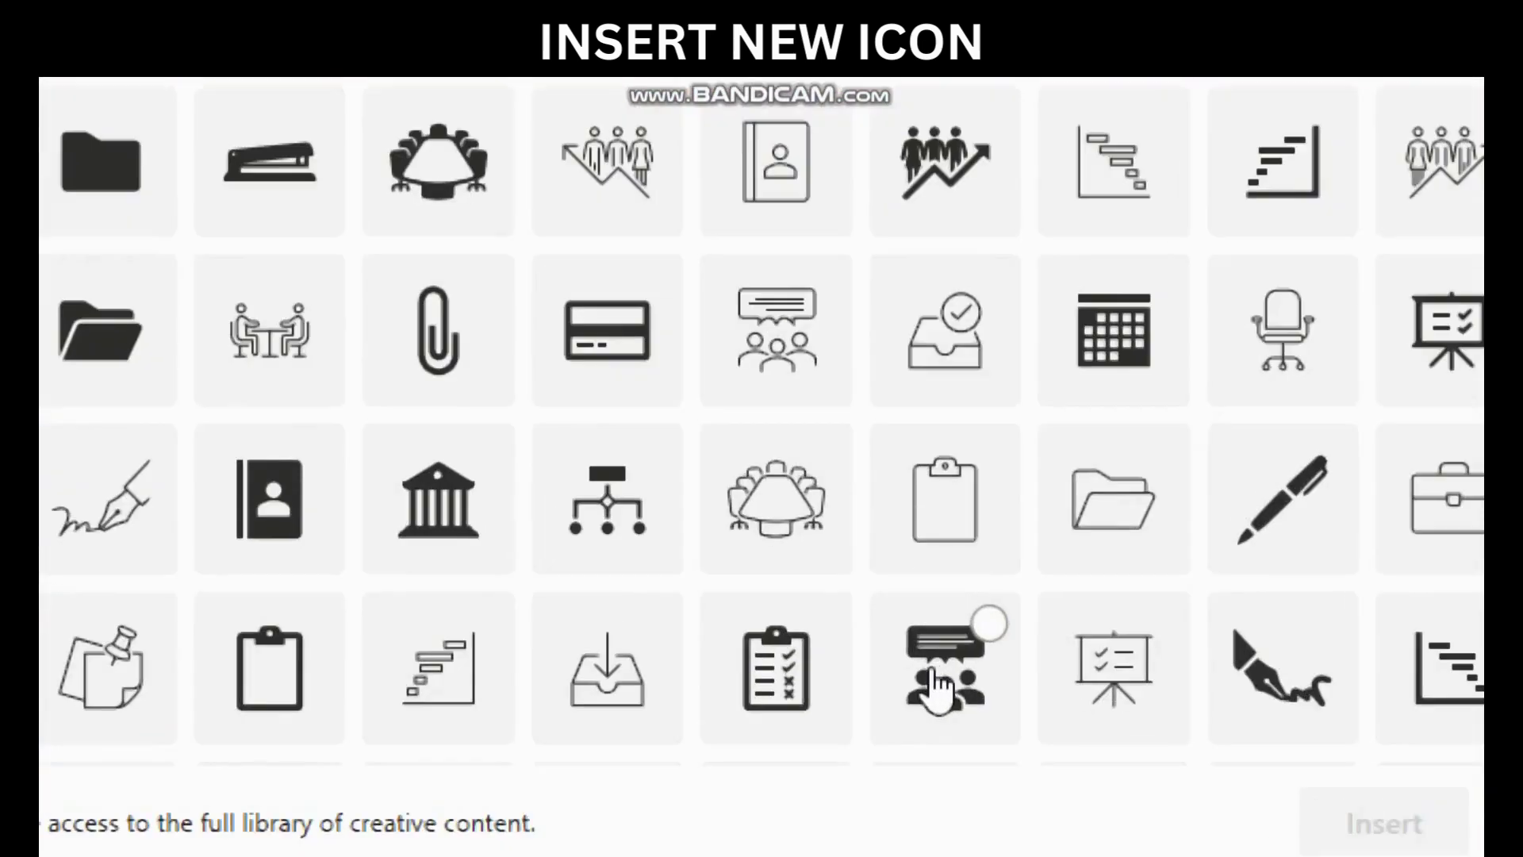
{"action": "left_click", "coordinate": [936, 684]}
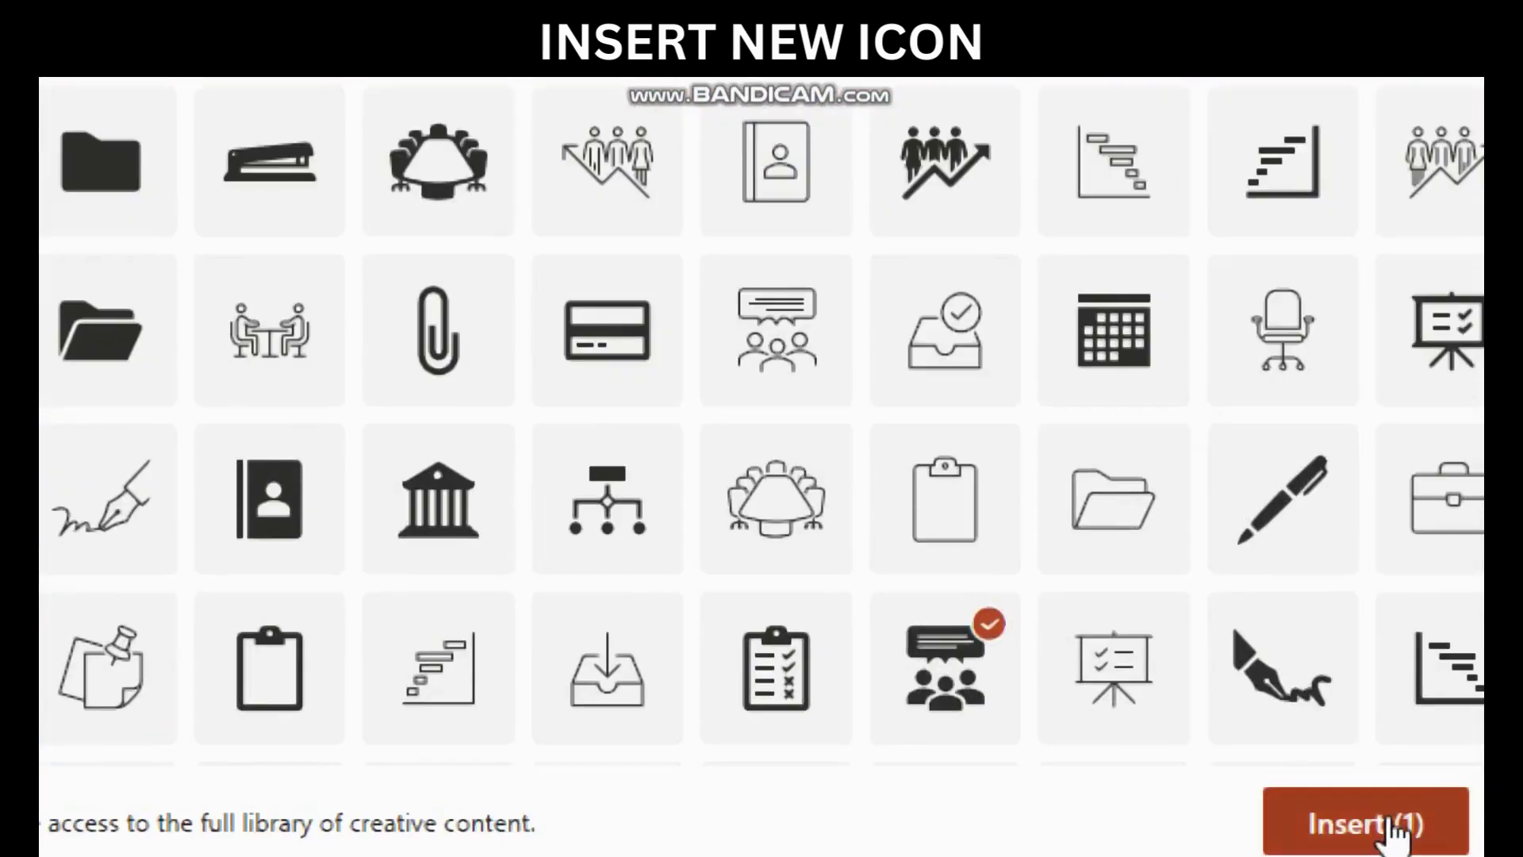
Insert the business meeting icon and delete slide 8's bubbles icon.
{"action": "left_click", "coordinate": [1389, 823]}
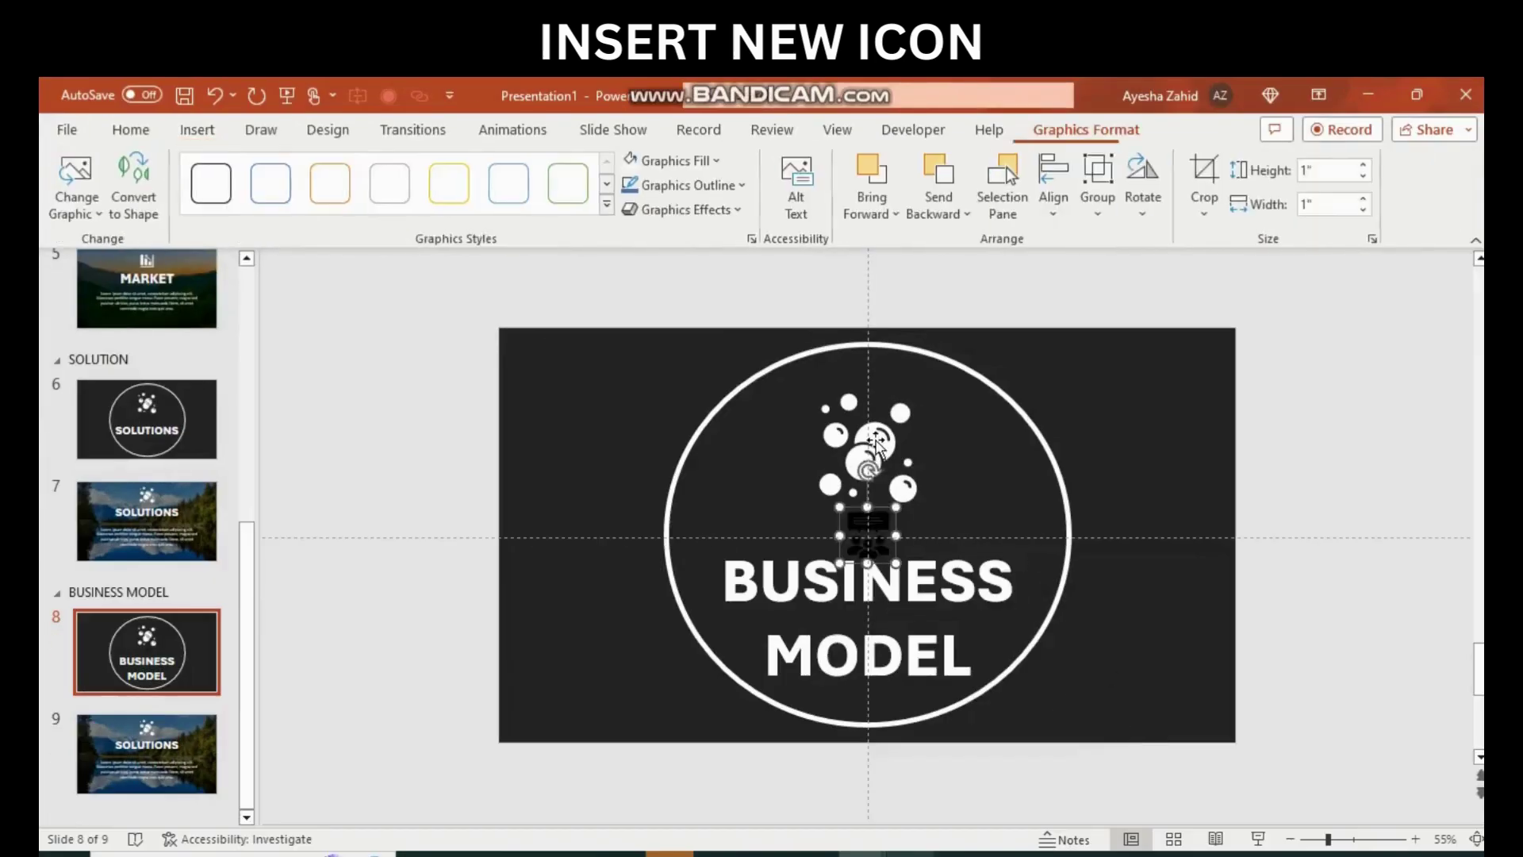
{"action": "left_click", "coordinate": [876, 450]}
{"action": "key", "text": "Delete"}
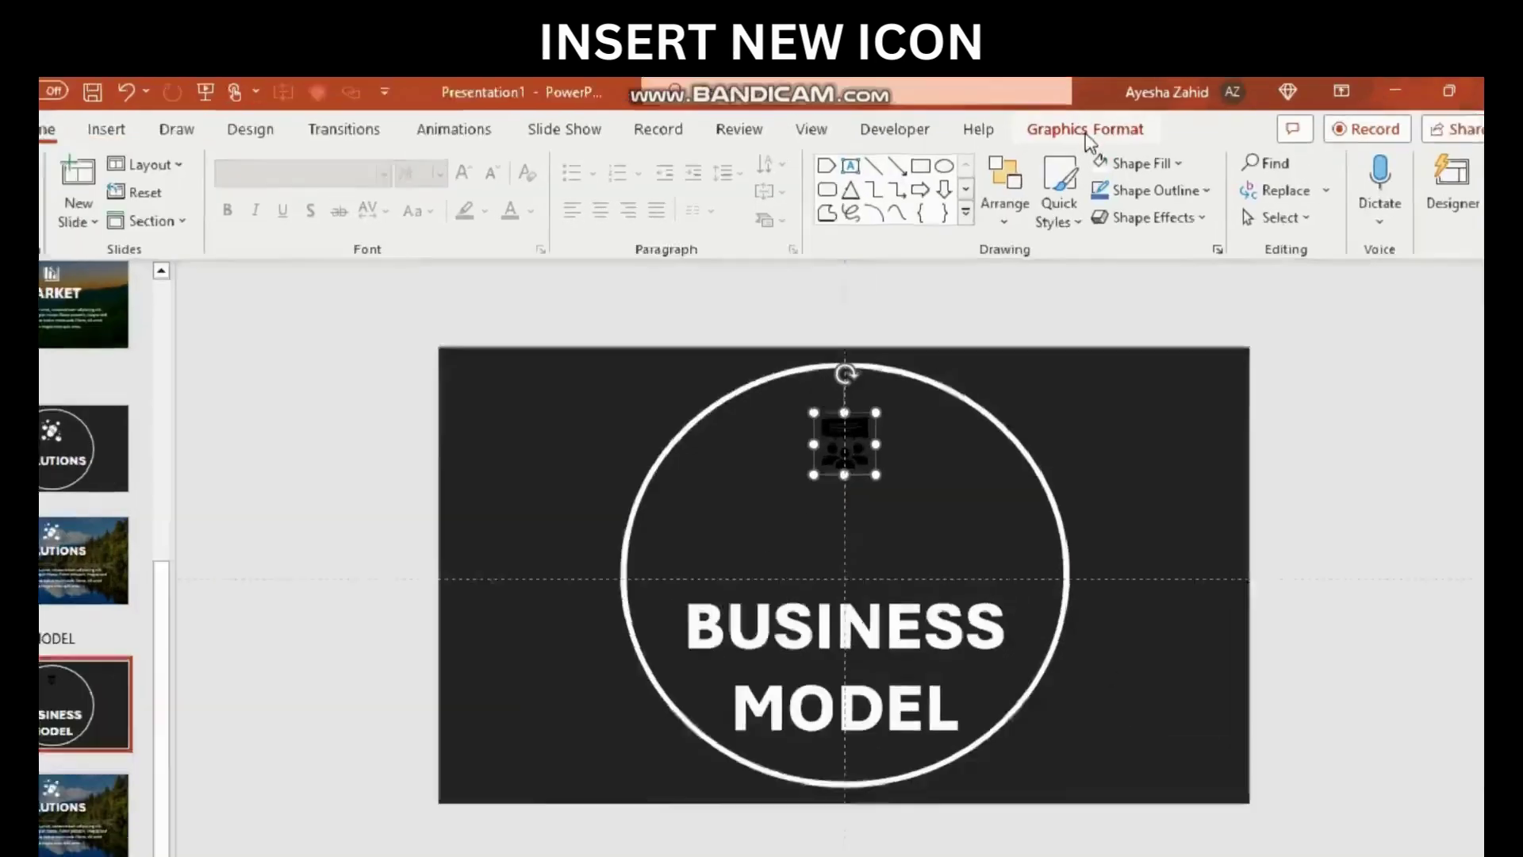
Make the business meeting icon white, enlarge it and centre it above BUSINESS MODEL.
{"action": "left_click", "coordinate": [1085, 129]}
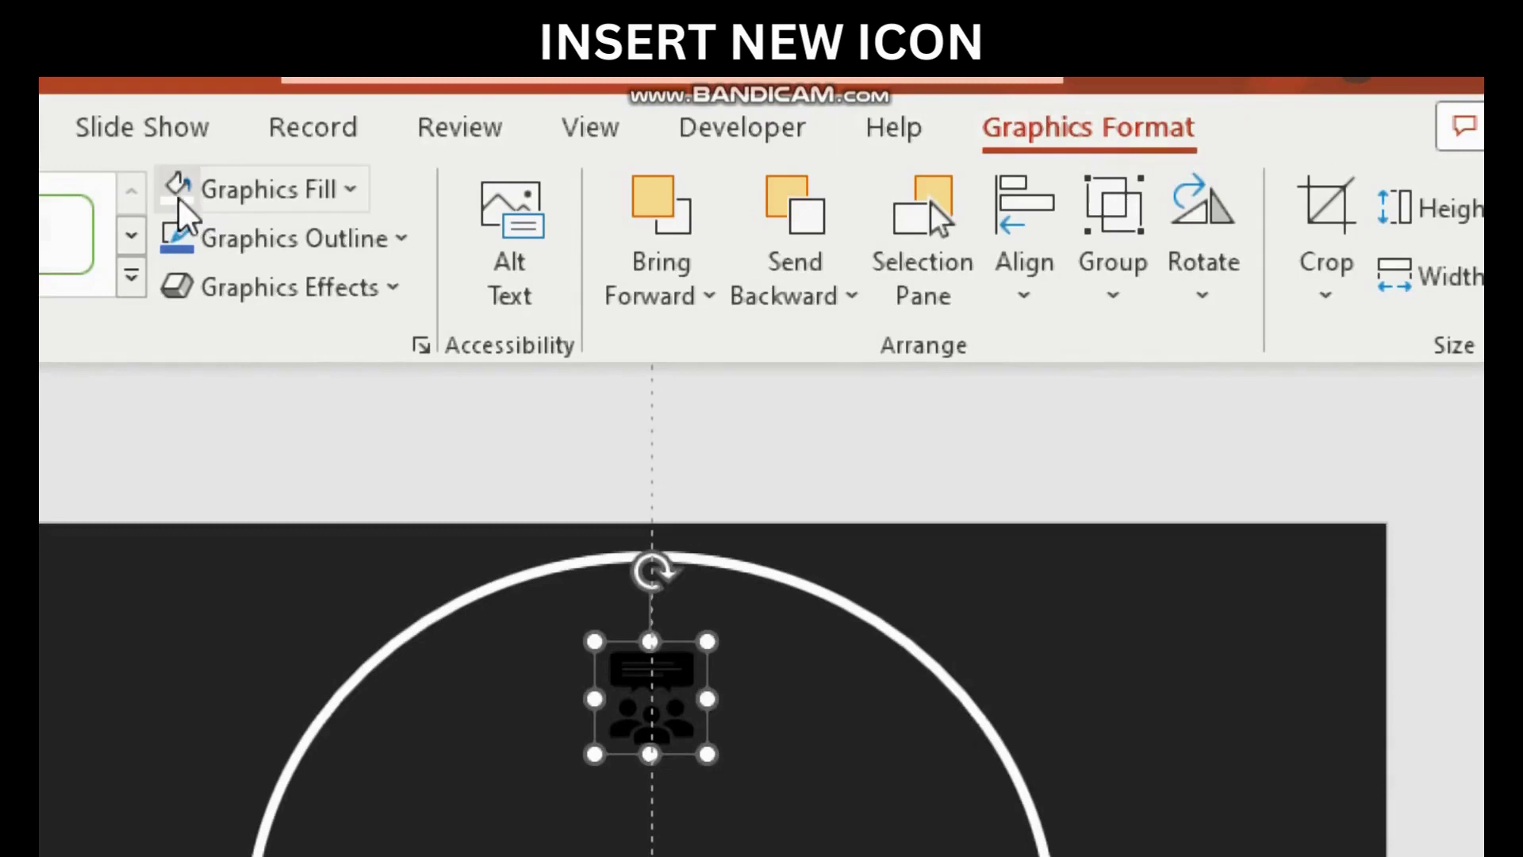
{"action": "left_click", "coordinate": [632, 170]}
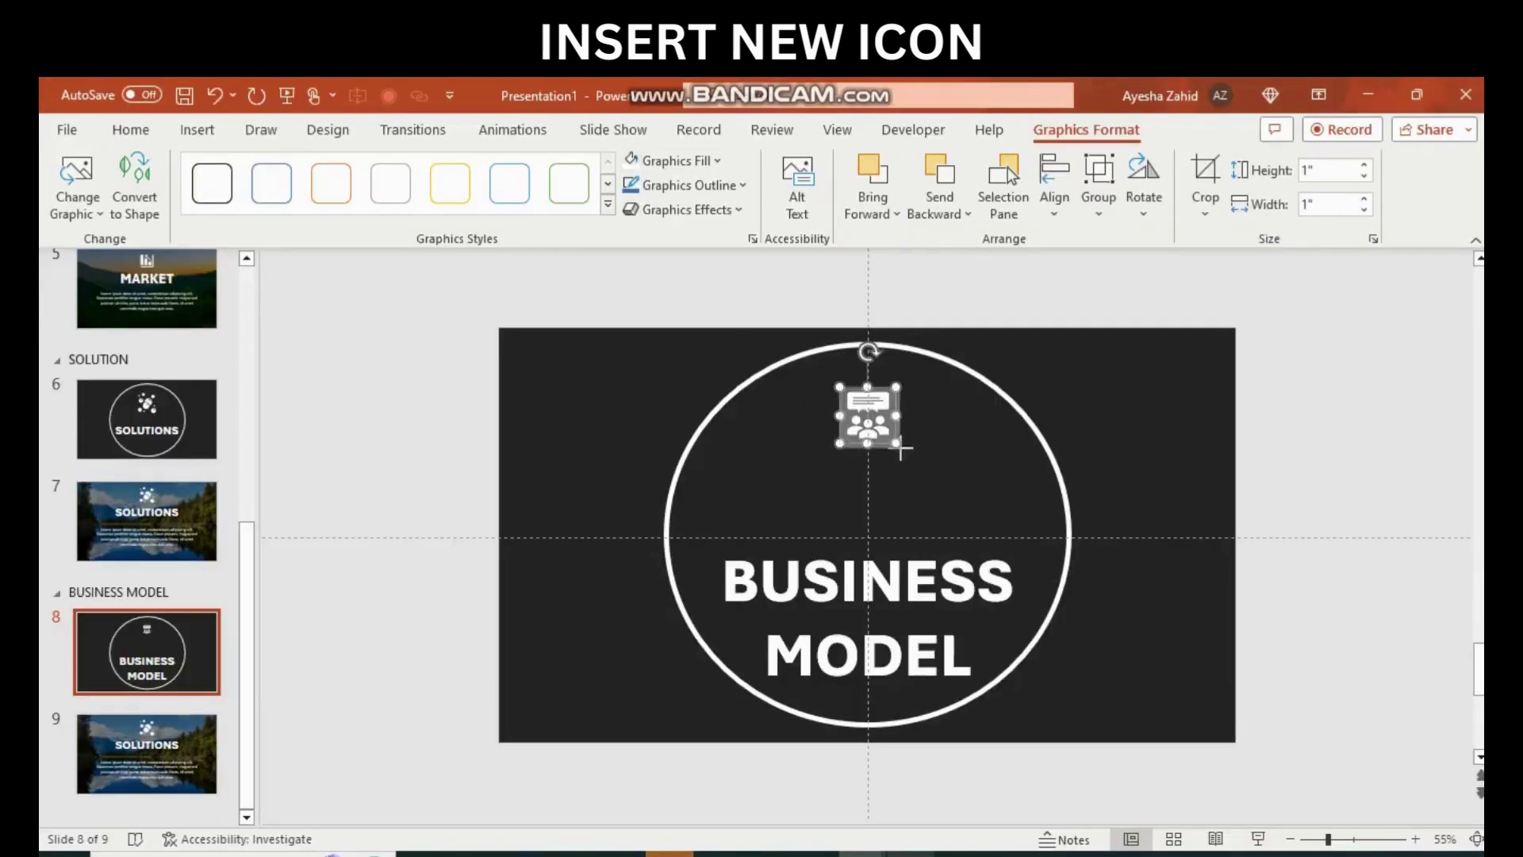
{"action": "left_click_drag", "start_coordinate": [901, 451], "coordinate": [918, 466]}
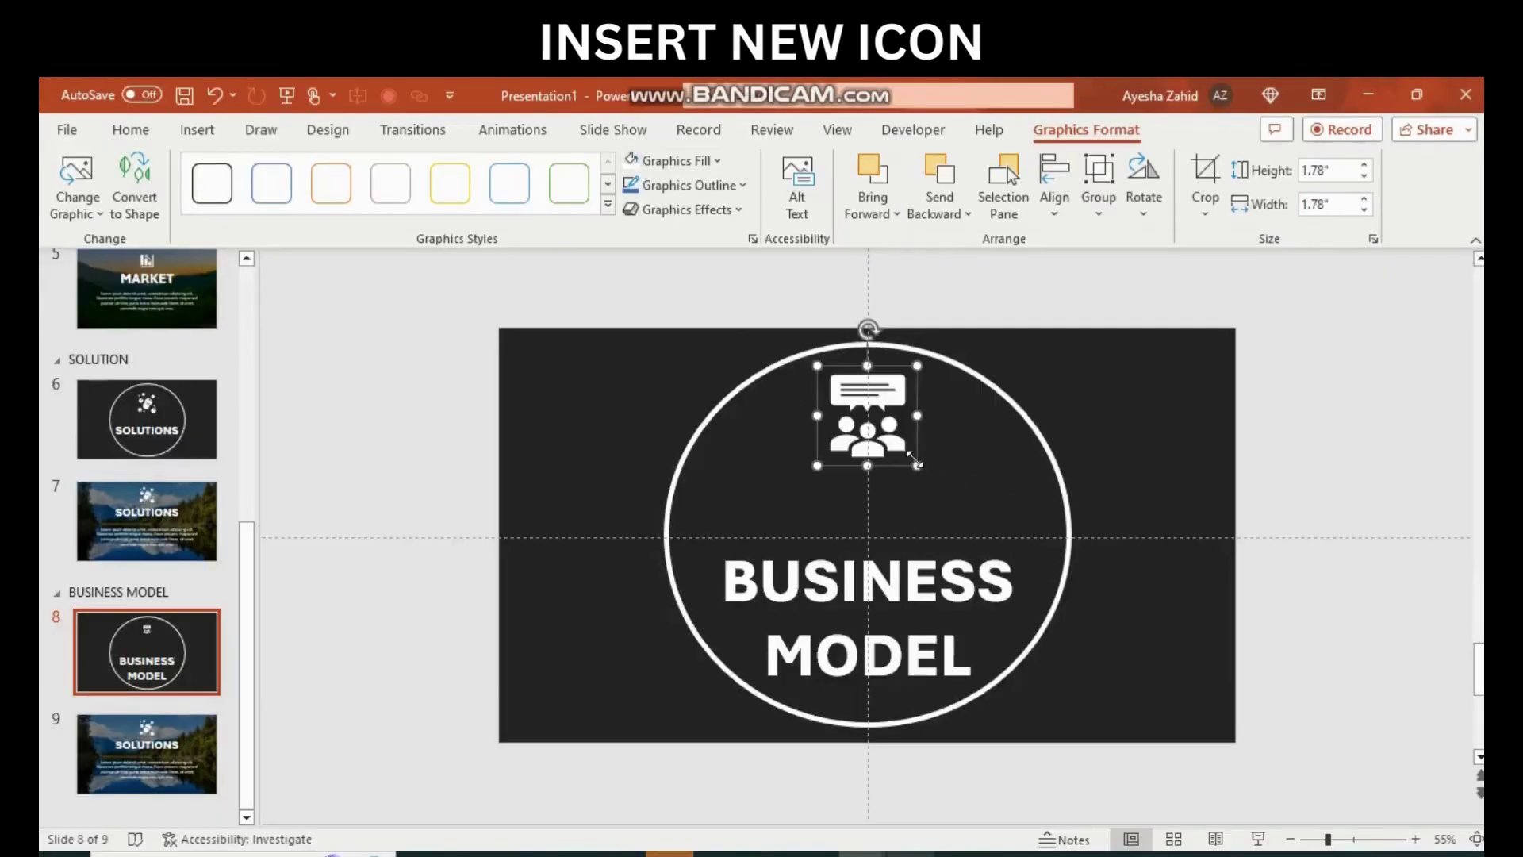
{"action": "left_click", "coordinate": [869, 596]}
{"action": "left_click", "coordinate": [860, 396]}
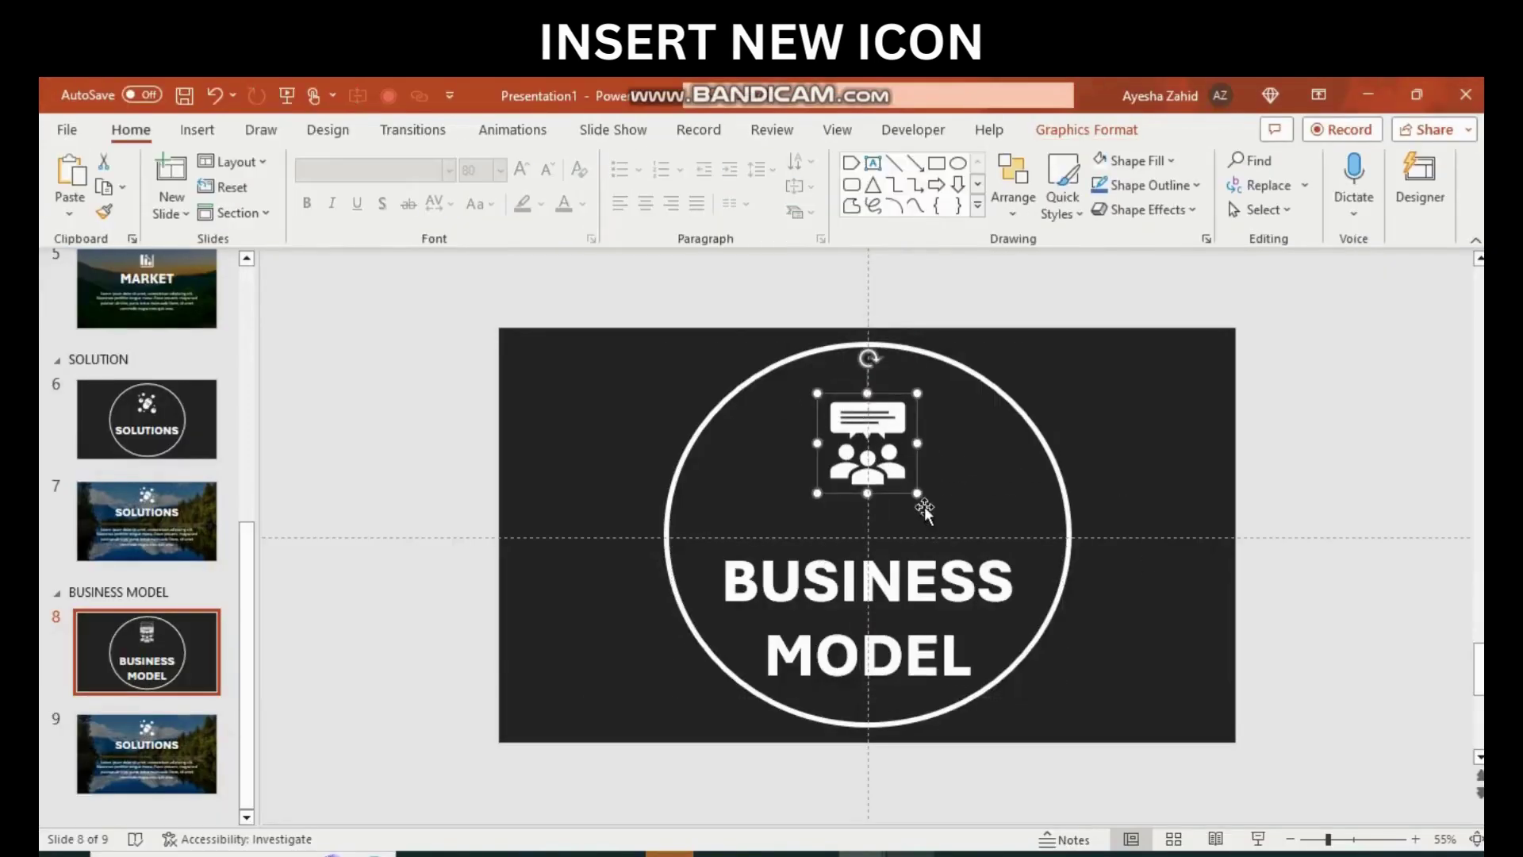
{"action": "left_click_drag", "start_coordinate": [860, 396], "coordinate": [859, 417]}
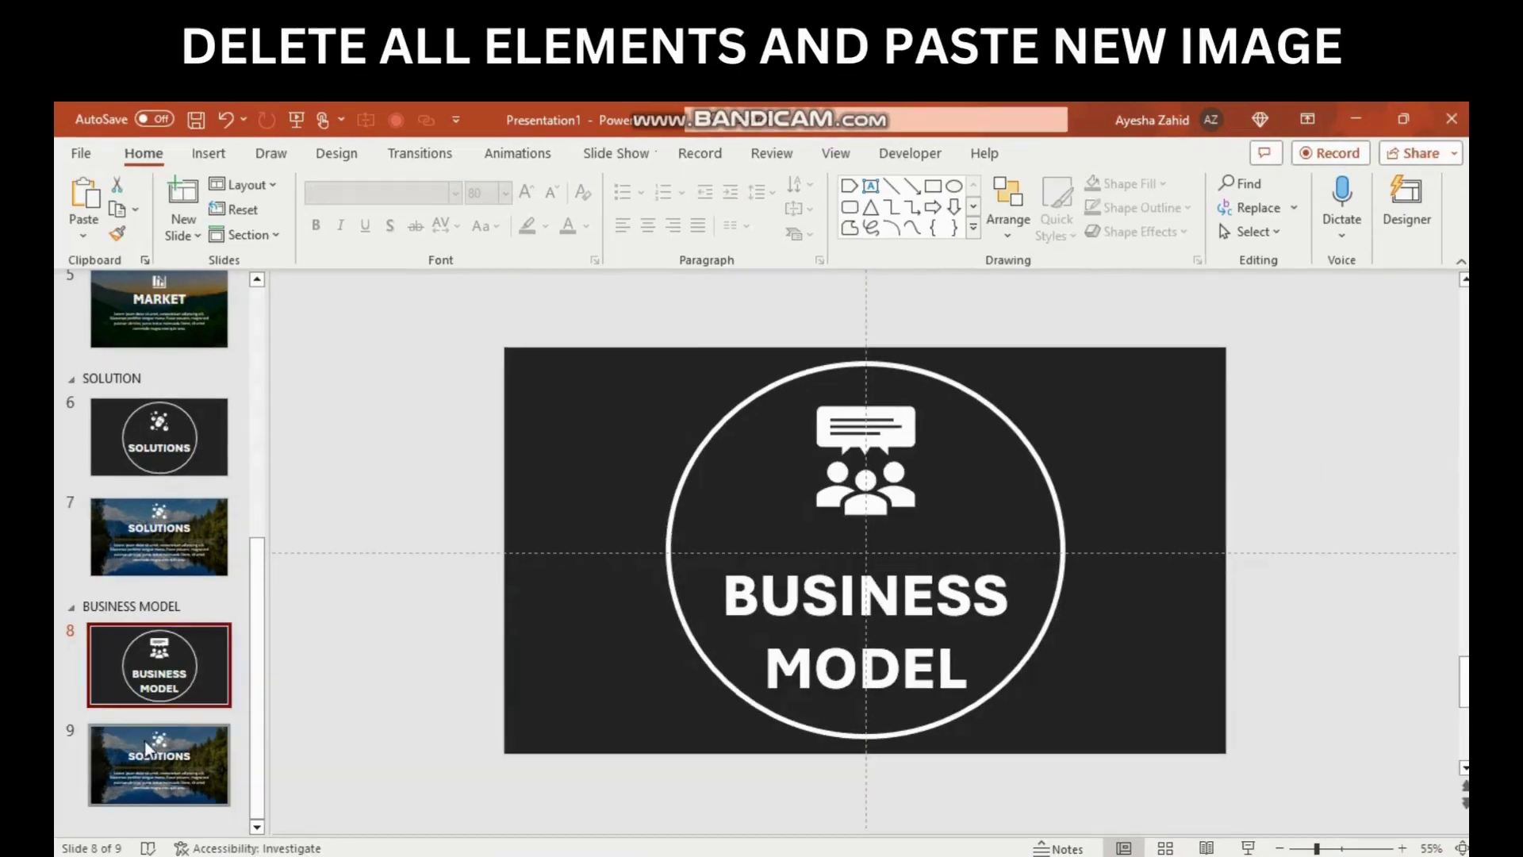
Clear slide 9's contents and paste the autumn forest picture onto it.
{"action": "left_click", "coordinate": [145, 746]}
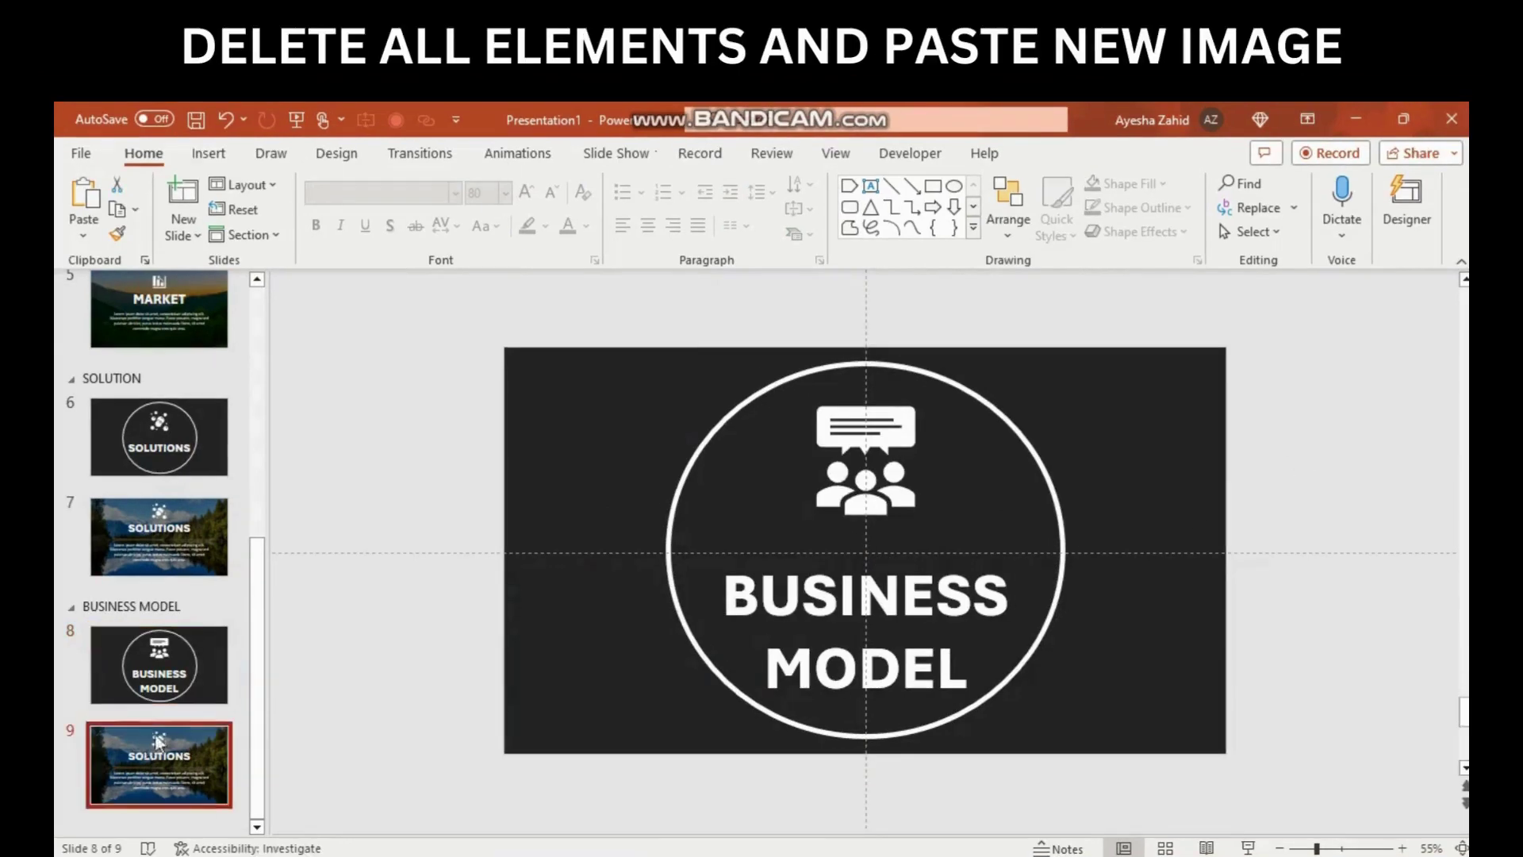
{"action": "left_click", "coordinate": [556, 581]}
{"action": "key", "text": "ctrl+a"}
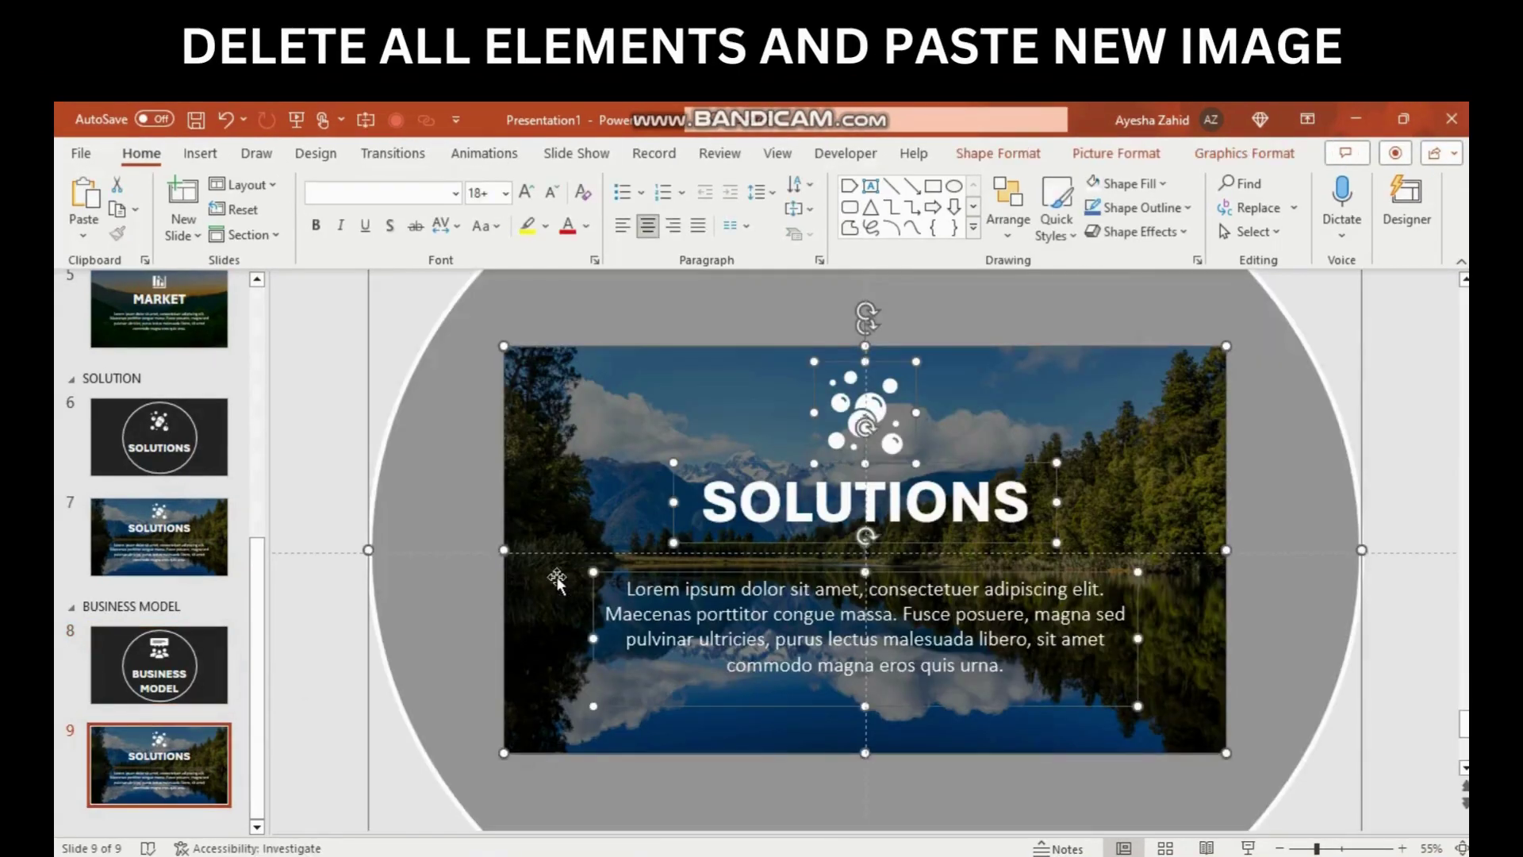
{"action": "key", "text": "Delete"}
{"action": "key", "text": "ctrl+v"}
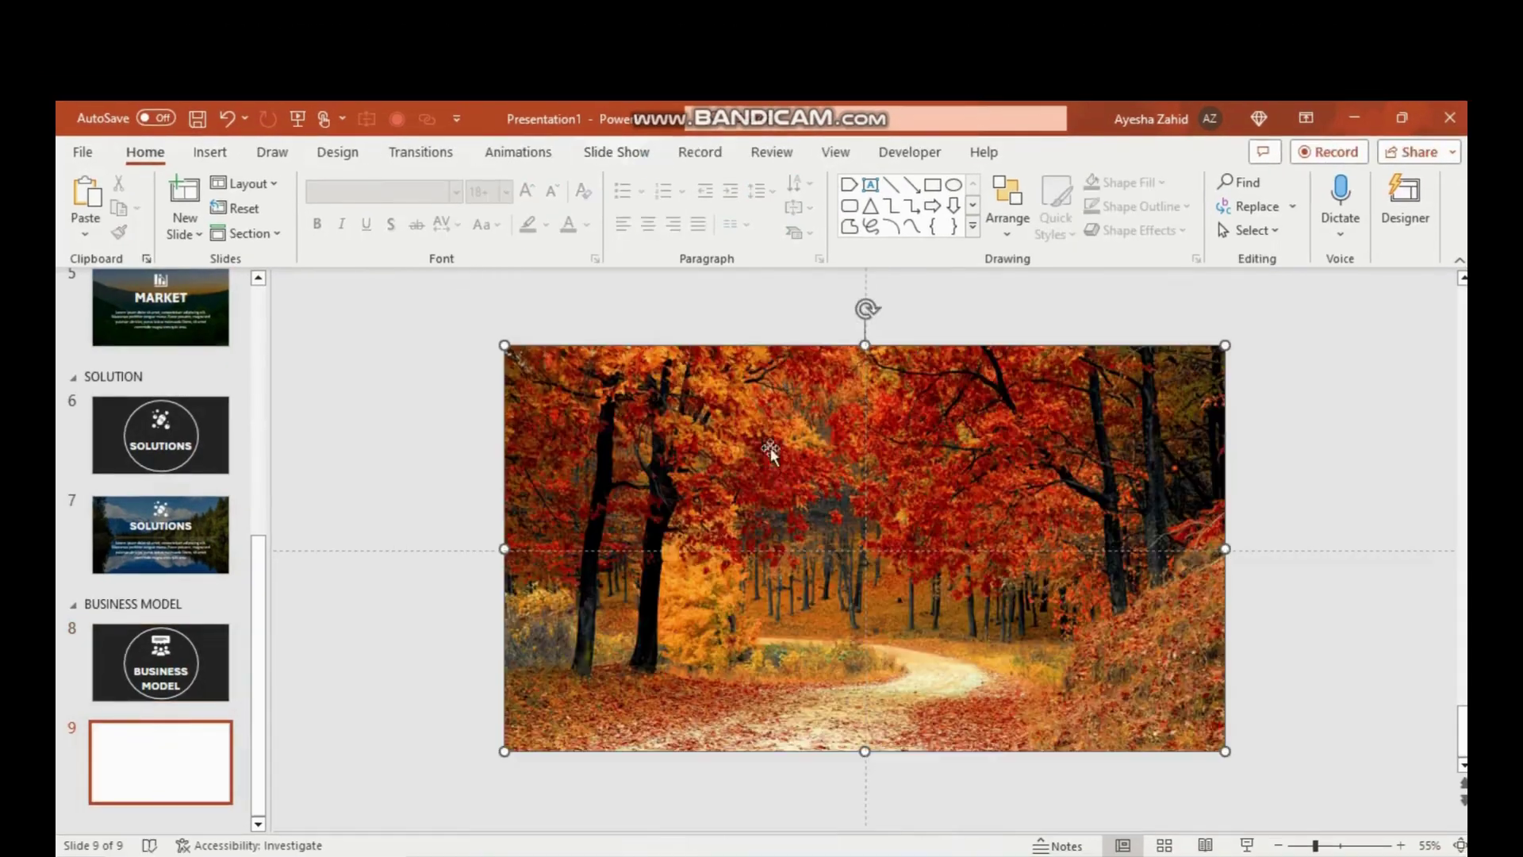
Copy slide 8's circle, meeting icon and BUSINESS MODEL heading onto slide 9.
{"action": "key", "text": "ctrl+a"}
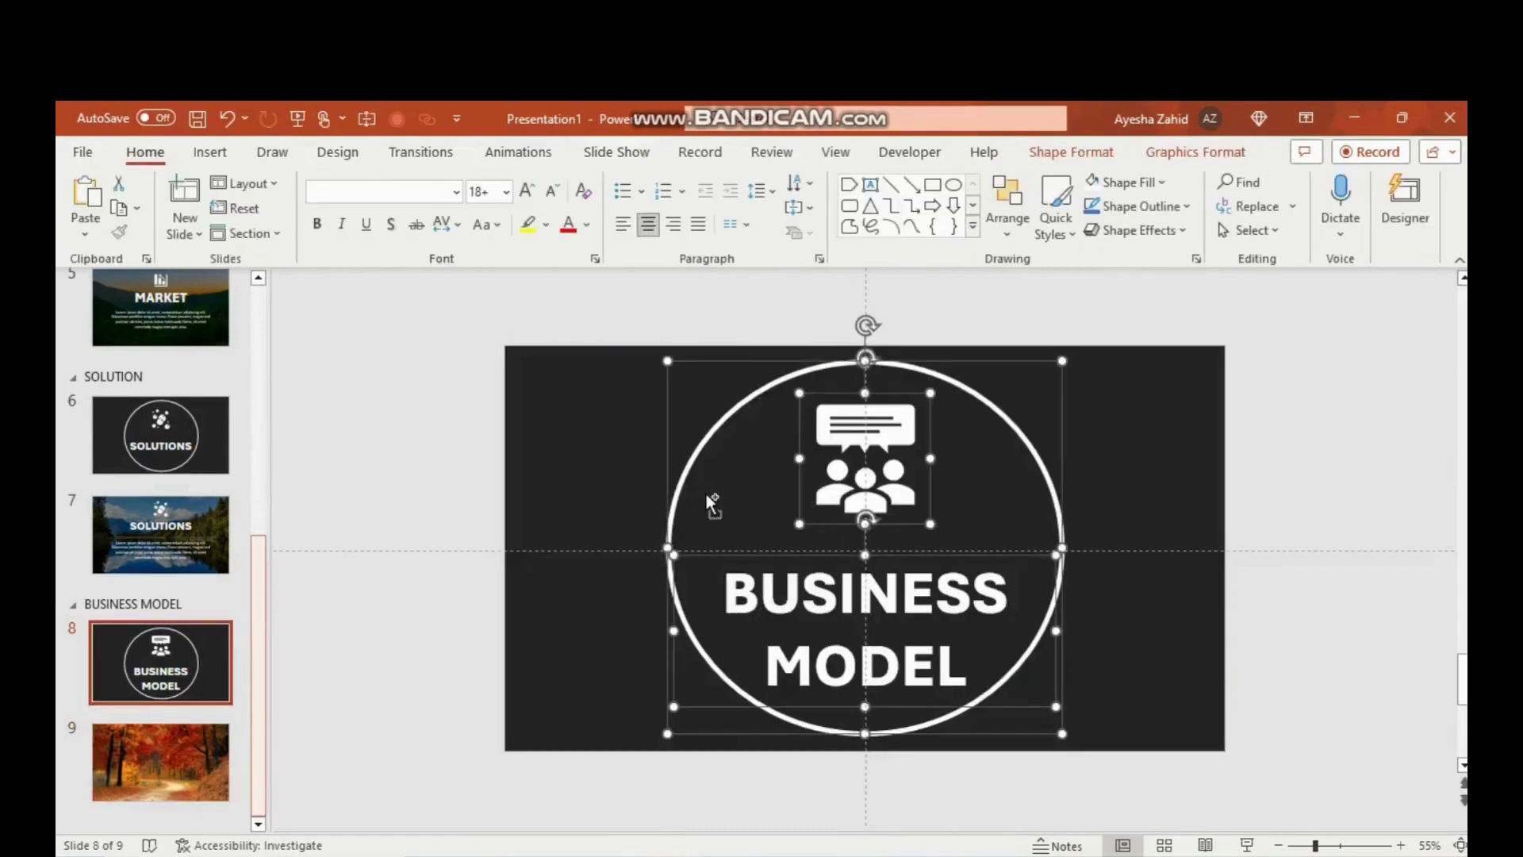
{"action": "key", "text": "ctrl+c"}
{"action": "key", "text": "Page_Down"}
{"action": "key", "text": "ctrl+v"}
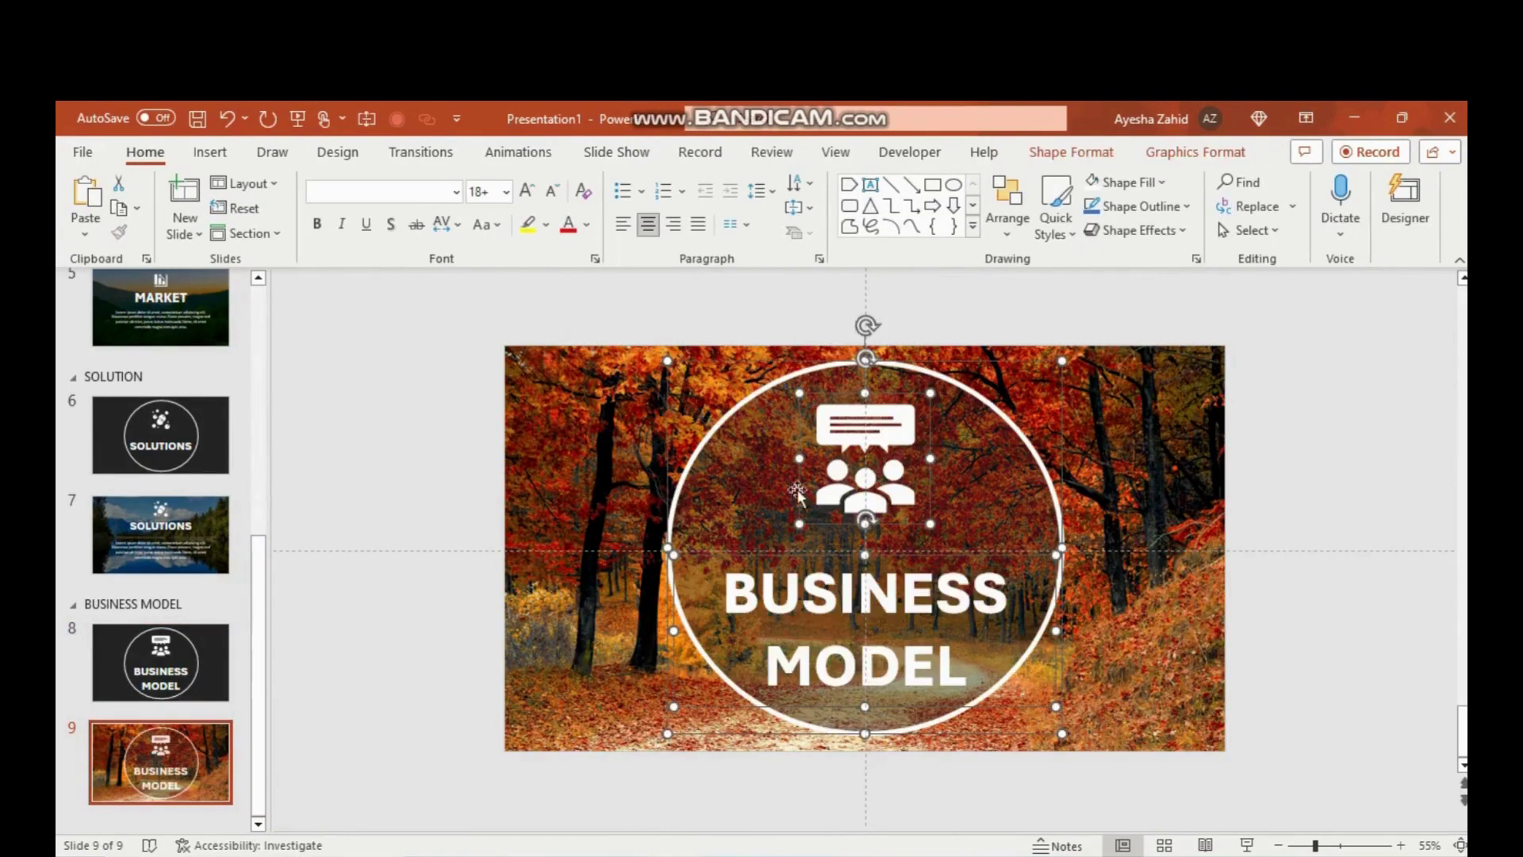
Enlarge slide 9's circle so it surrounds the forest picture.
{"action": "left_click", "coordinate": [1306, 847]}
{"action": "left_click", "coordinate": [1047, 628]}
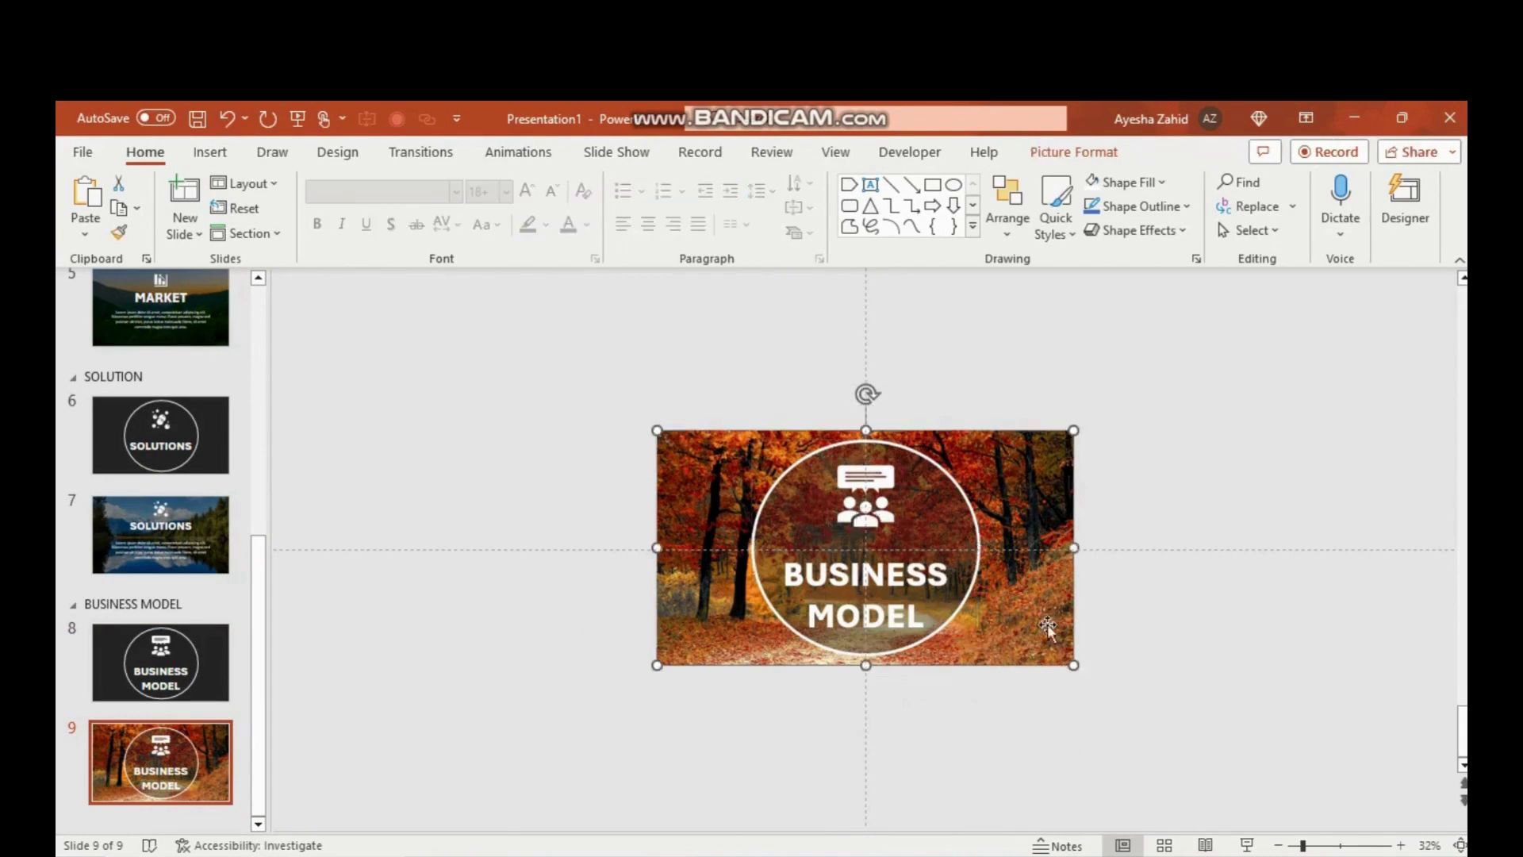
{"action": "left_click", "coordinate": [961, 536]}
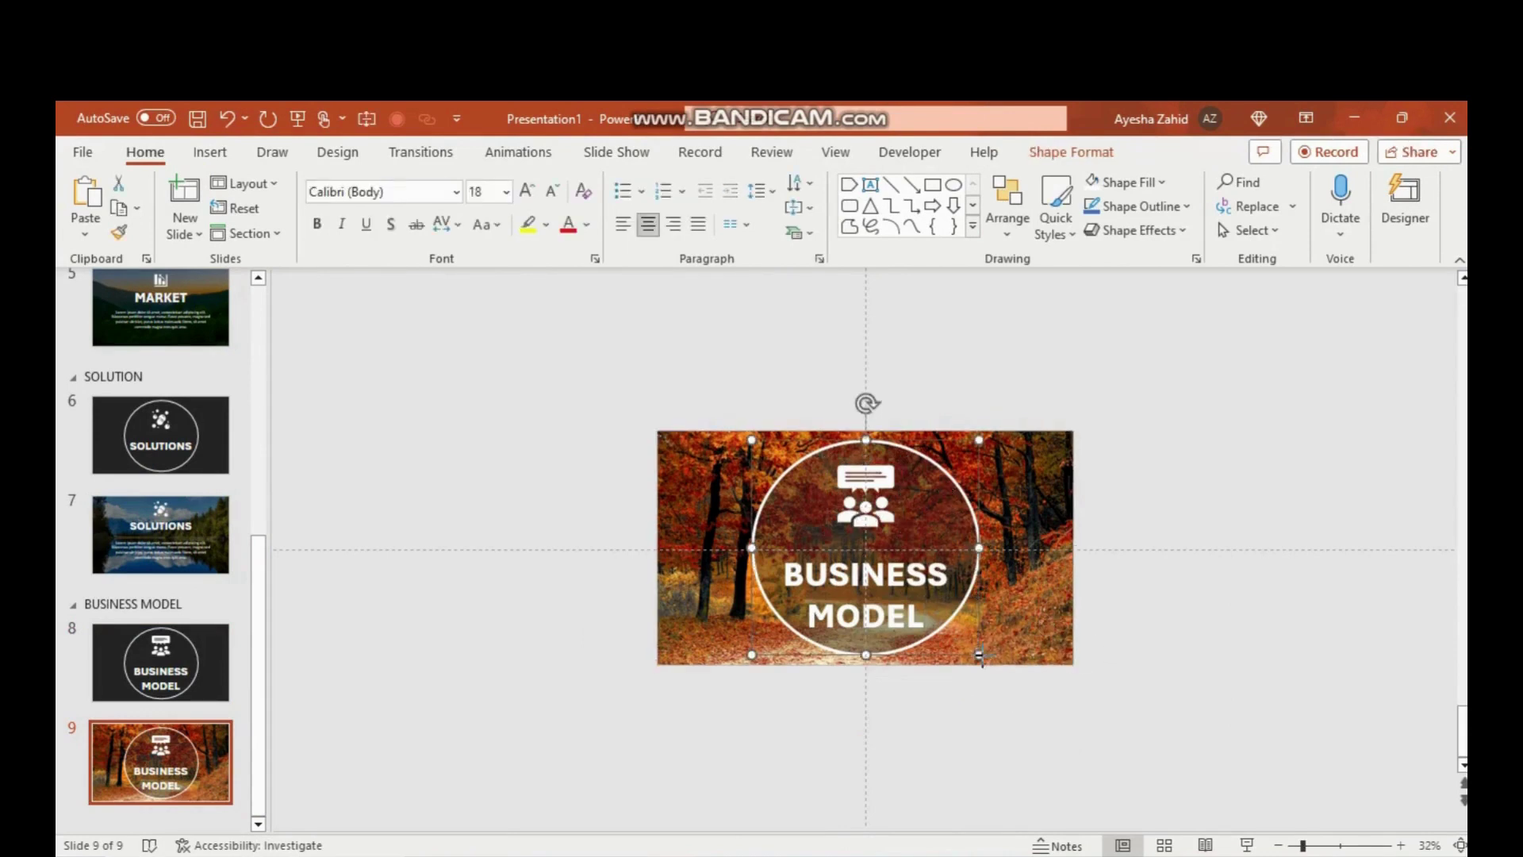
{"action": "left_click_drag", "start_coordinate": [980, 655], "coordinate": [1133, 800]}
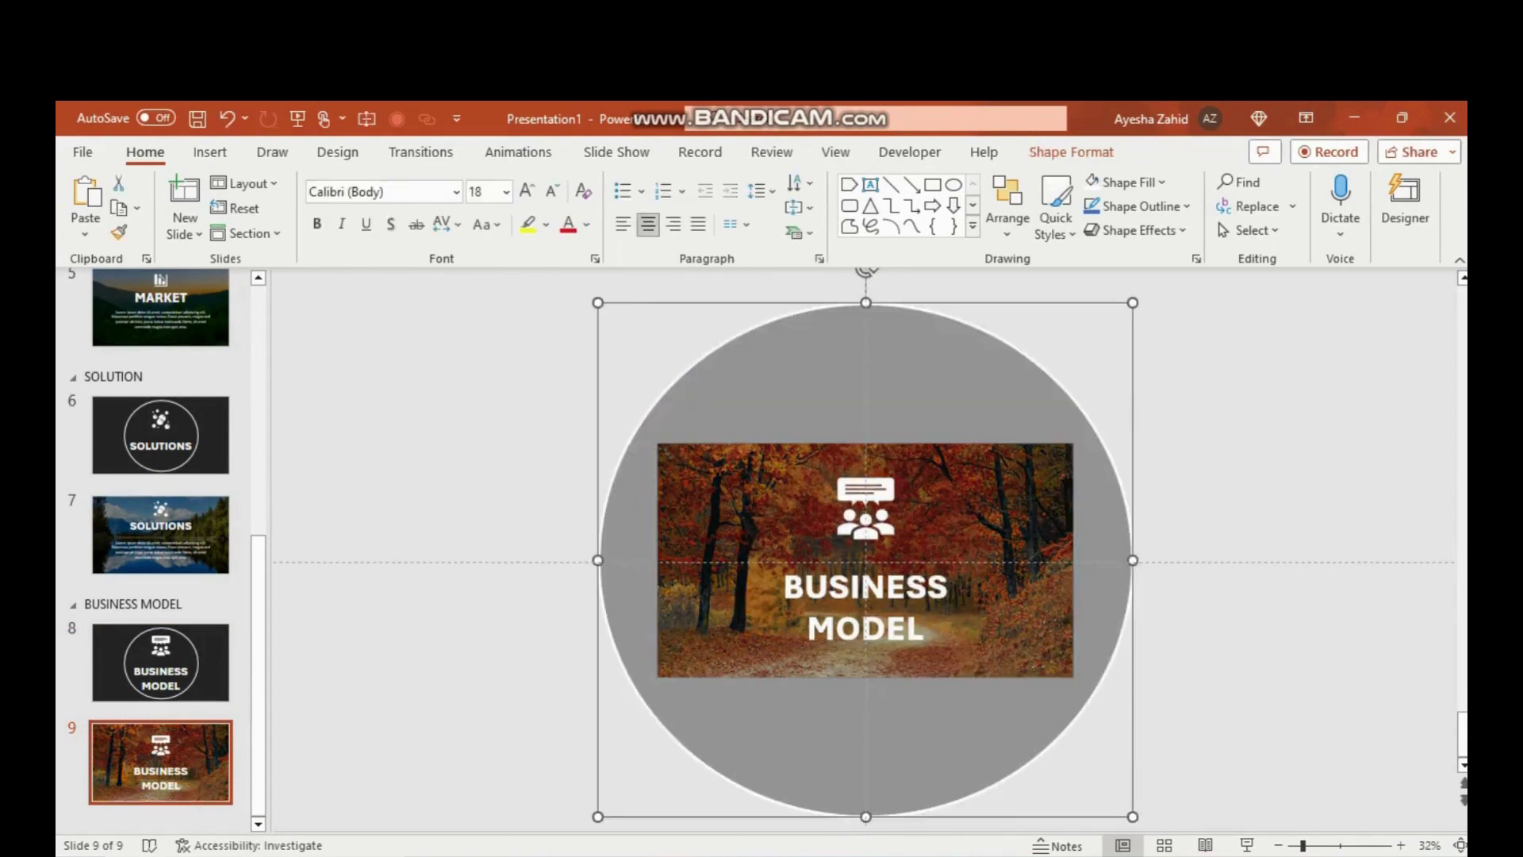
{"action": "right_click", "coordinate": [703, 404]}
Send the circle behind the picture, keeping the icon and BUSINESS MODEL title.
{"action": "left_click", "coordinate": [744, 487]}
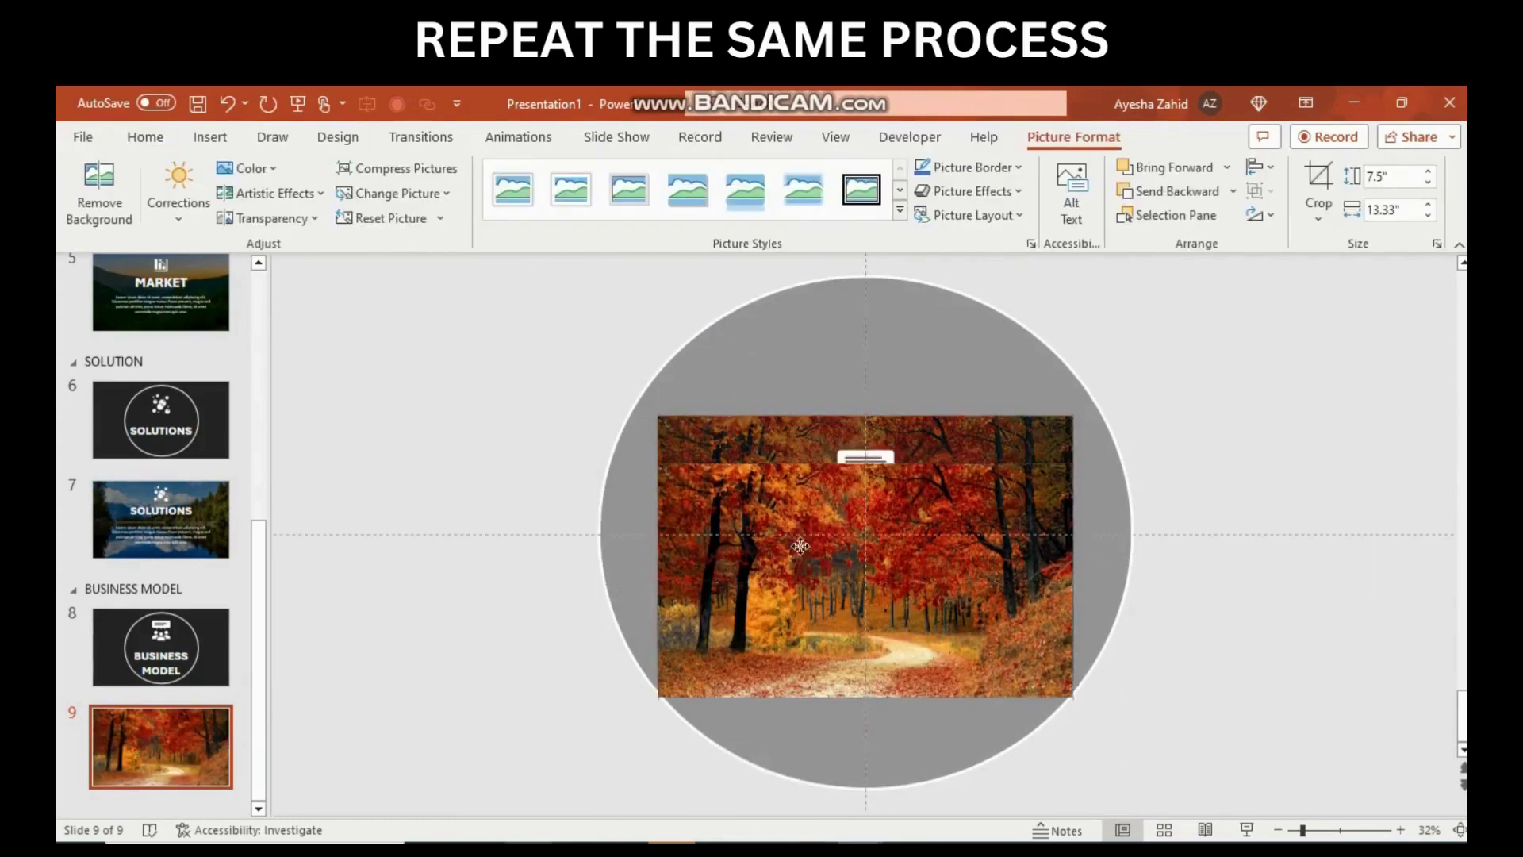
{"action": "left_click", "coordinate": [864, 541]}
{"action": "left_click", "coordinate": [866, 458], "text": "shift"}
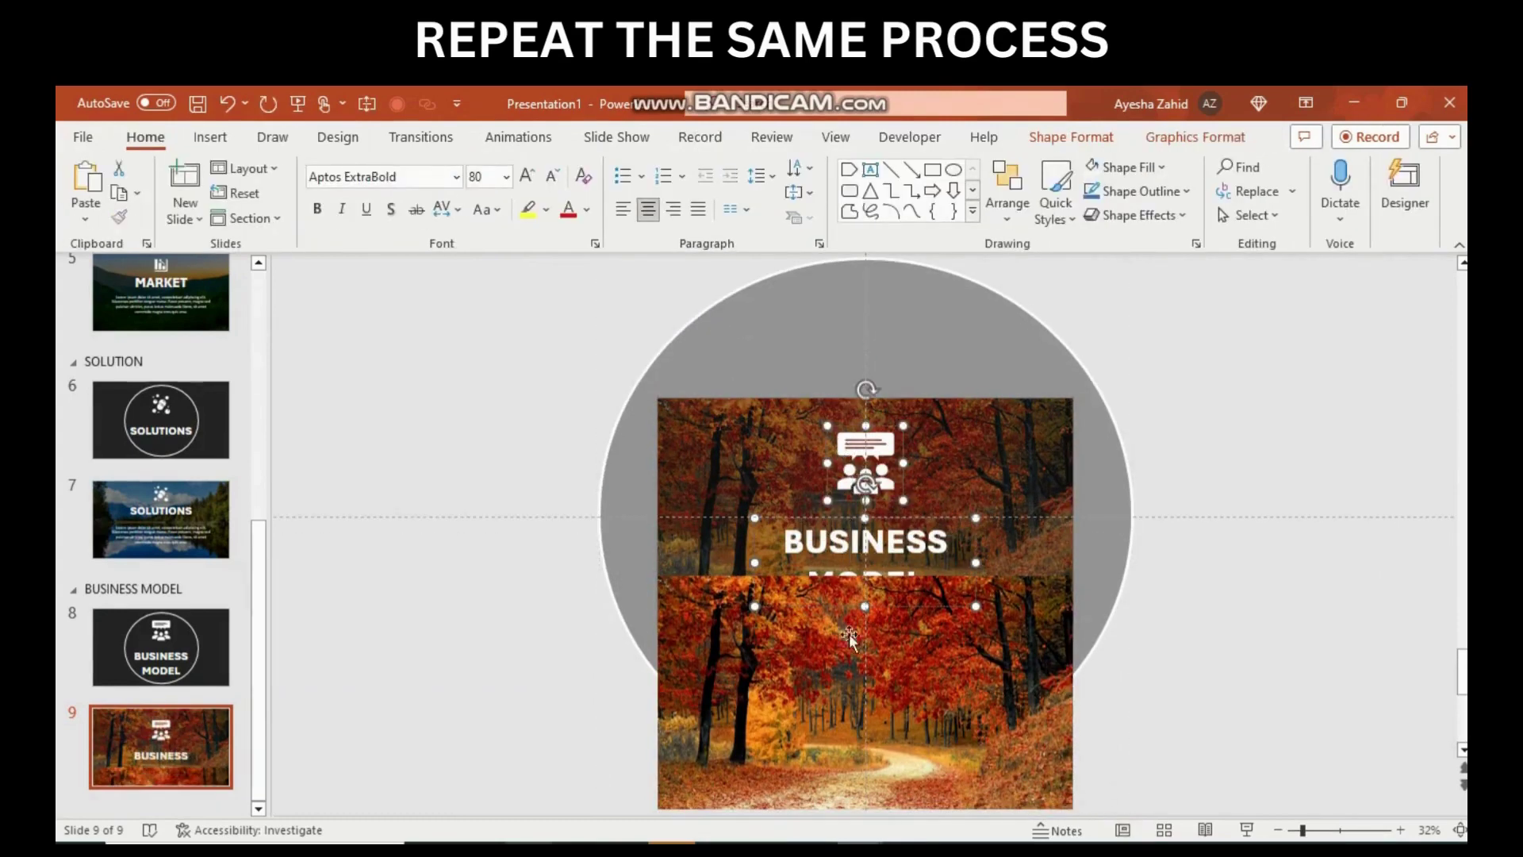
{"action": "key", "text": "Delete"}
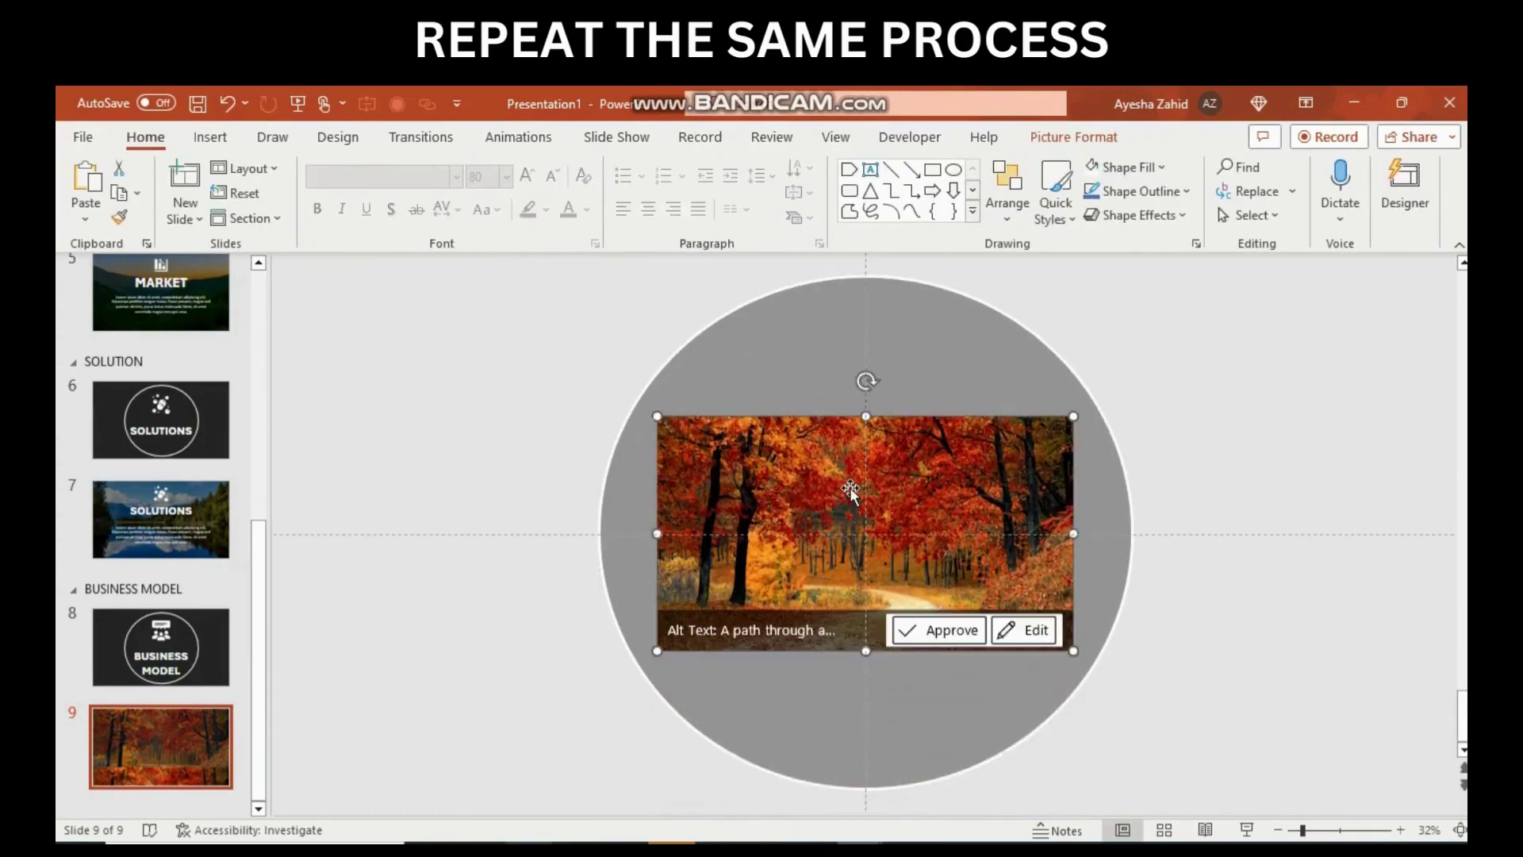
{"action": "key", "text": "ctrl+z"}
Darken the forest picture to about -51% brightness.
{"action": "left_click", "coordinate": [1024, 482]}
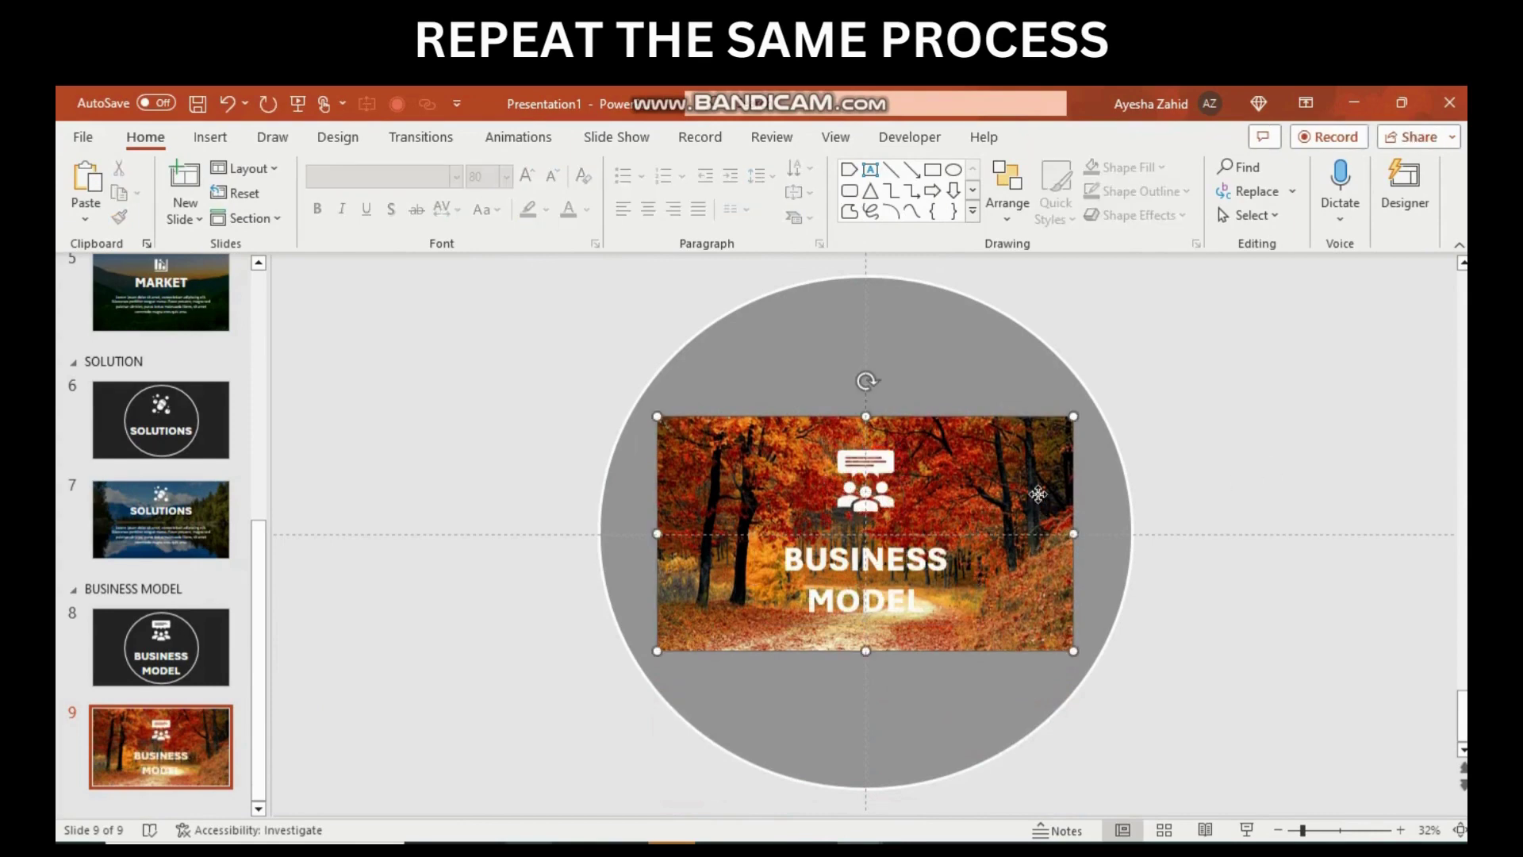
{"action": "right_click", "coordinate": [995, 468]}
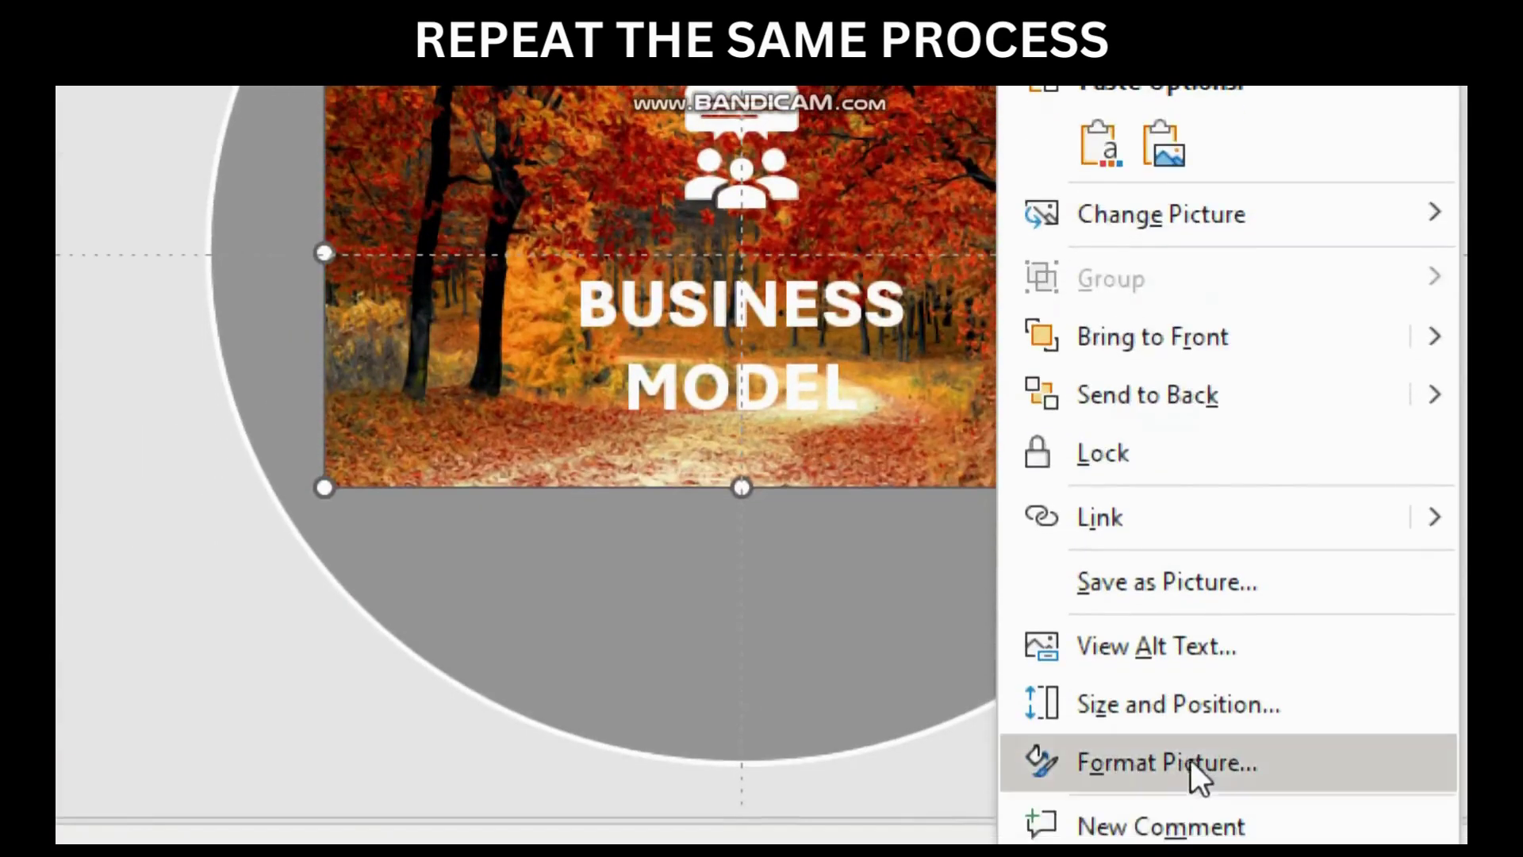
{"action": "left_click", "coordinate": [1078, 788]}
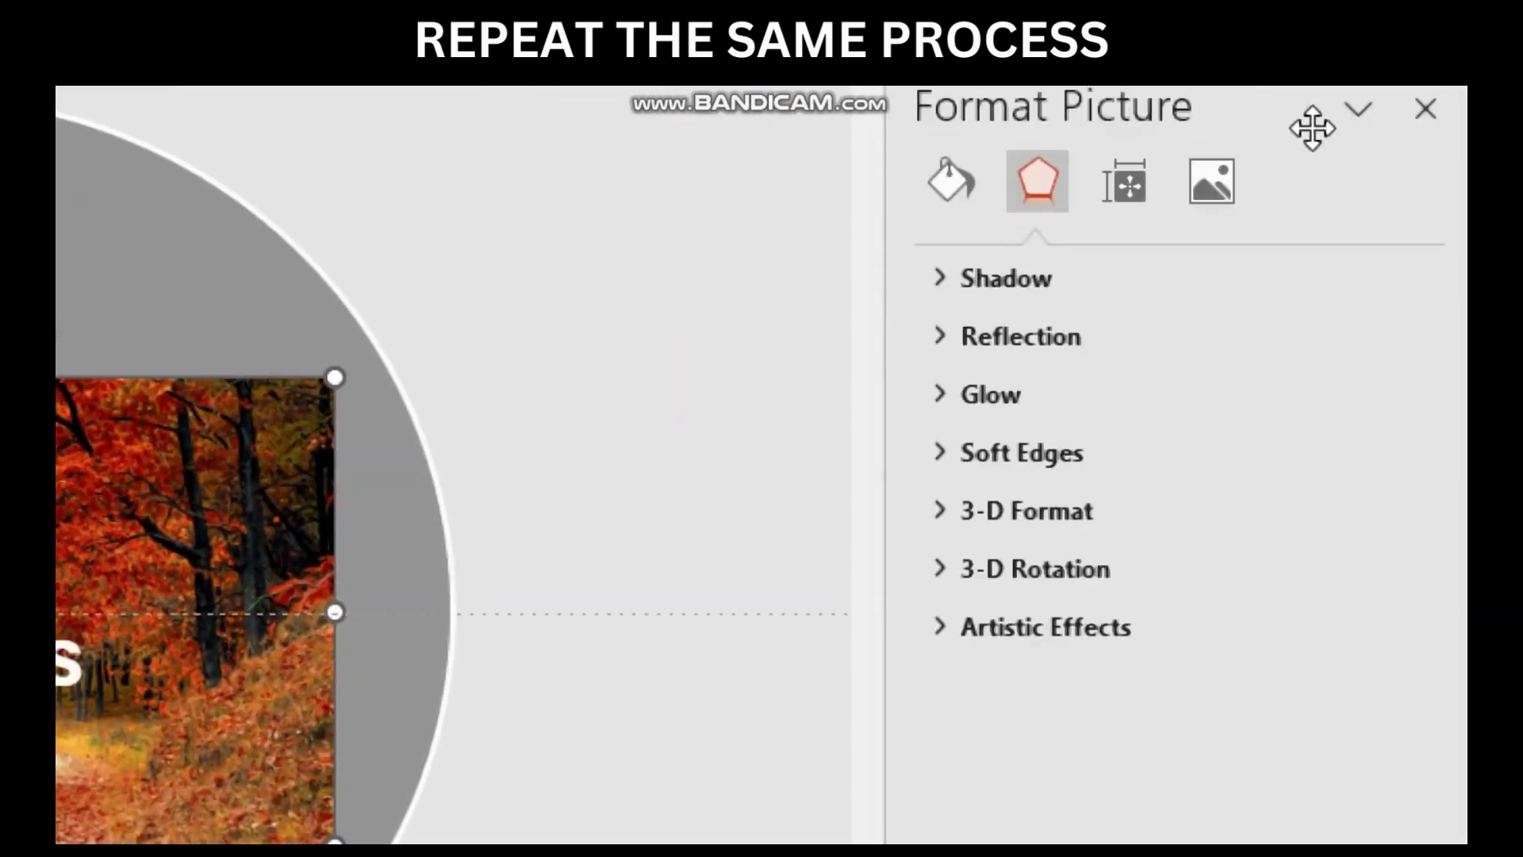
{"action": "left_click", "coordinate": [1210, 183]}
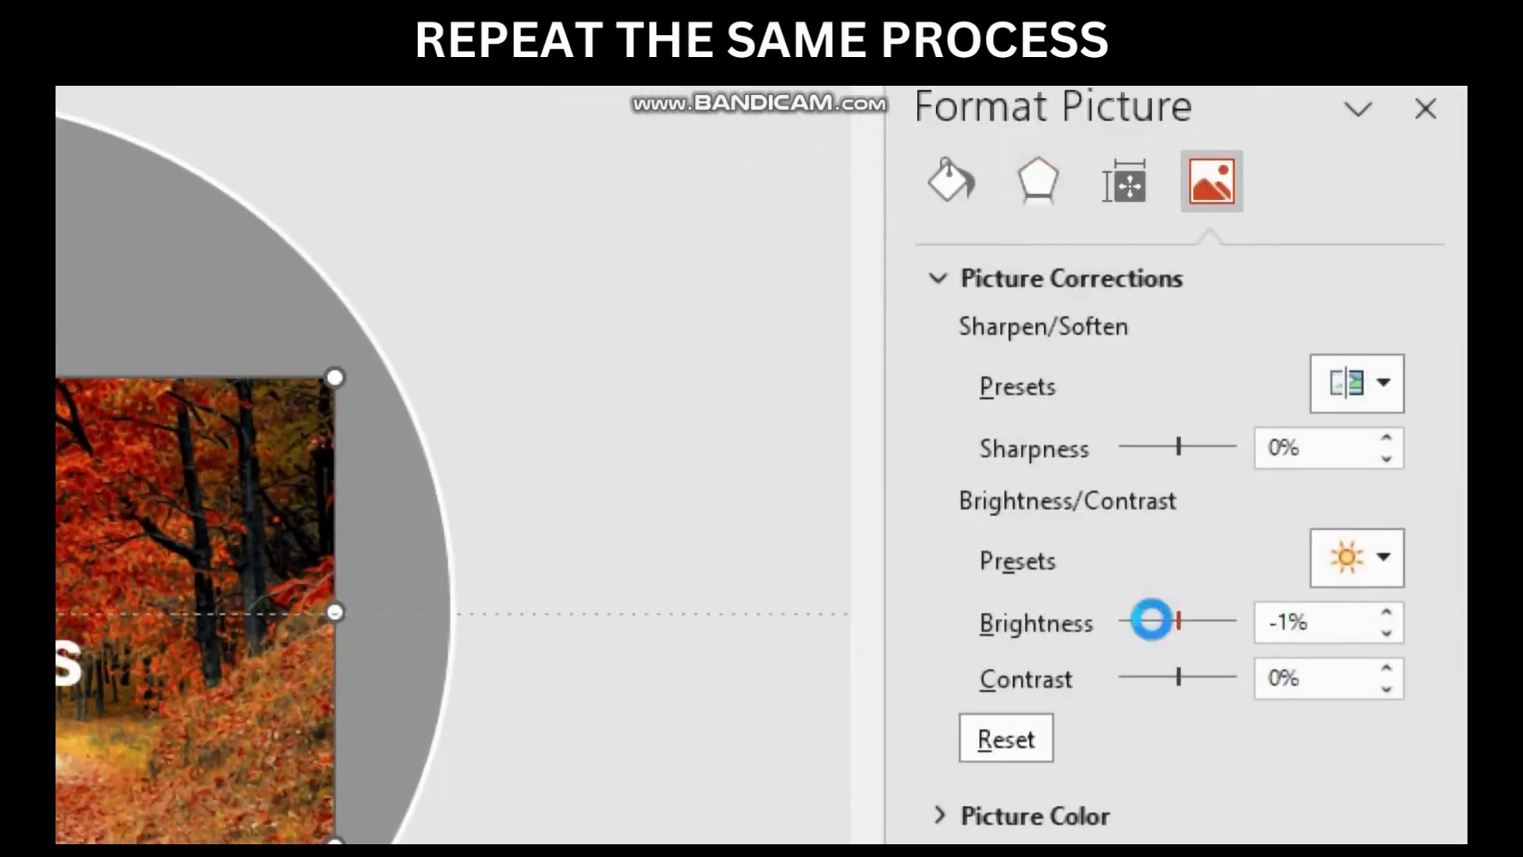
{"action": "left_click_drag", "start_coordinate": [1183, 637], "coordinate": [1150, 623]}
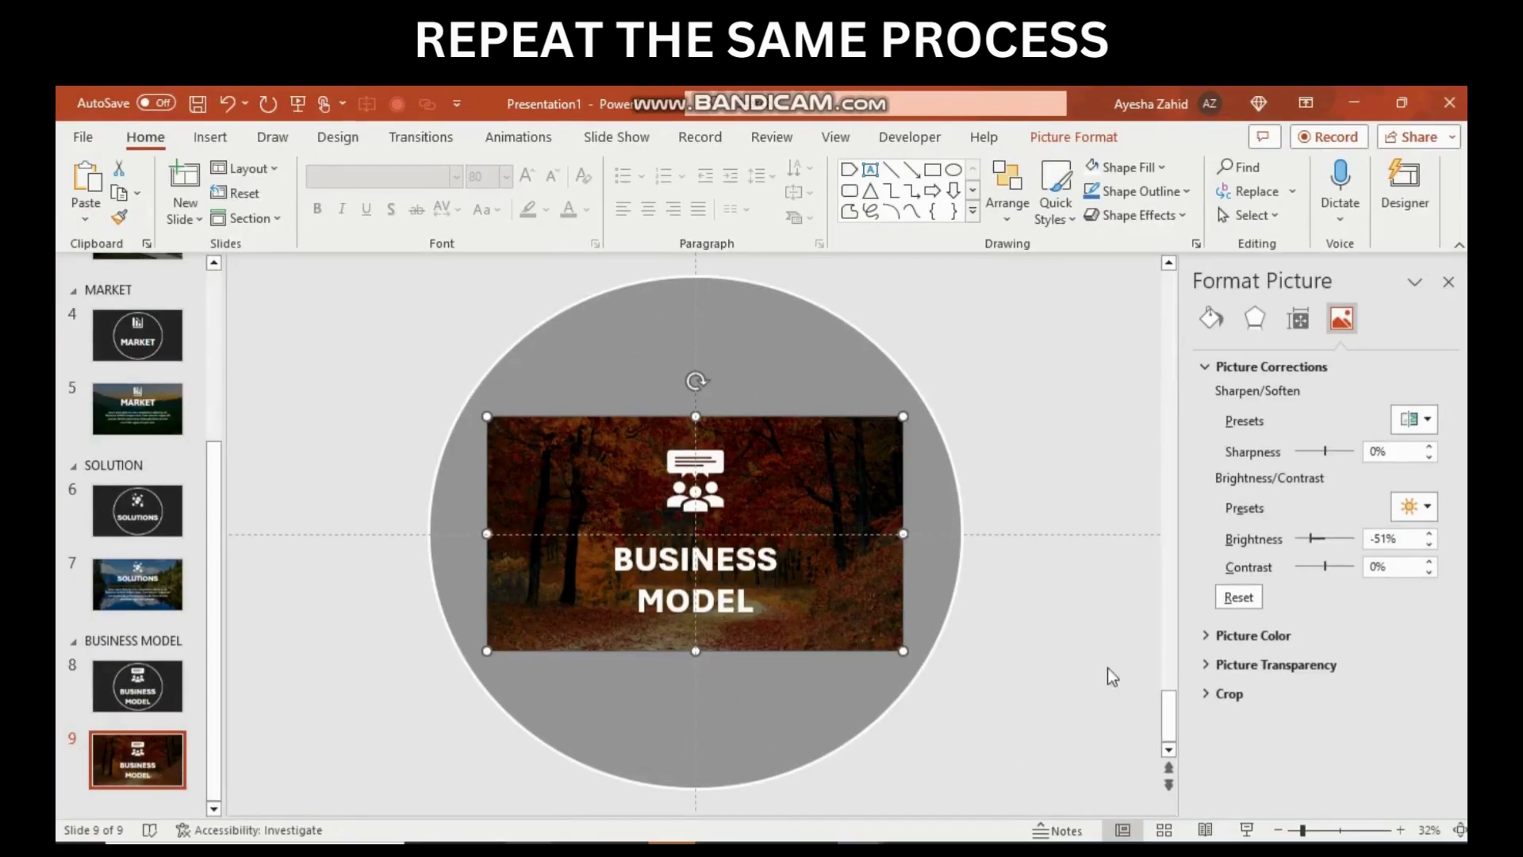
{"action": "left_click", "coordinate": [697, 476]}
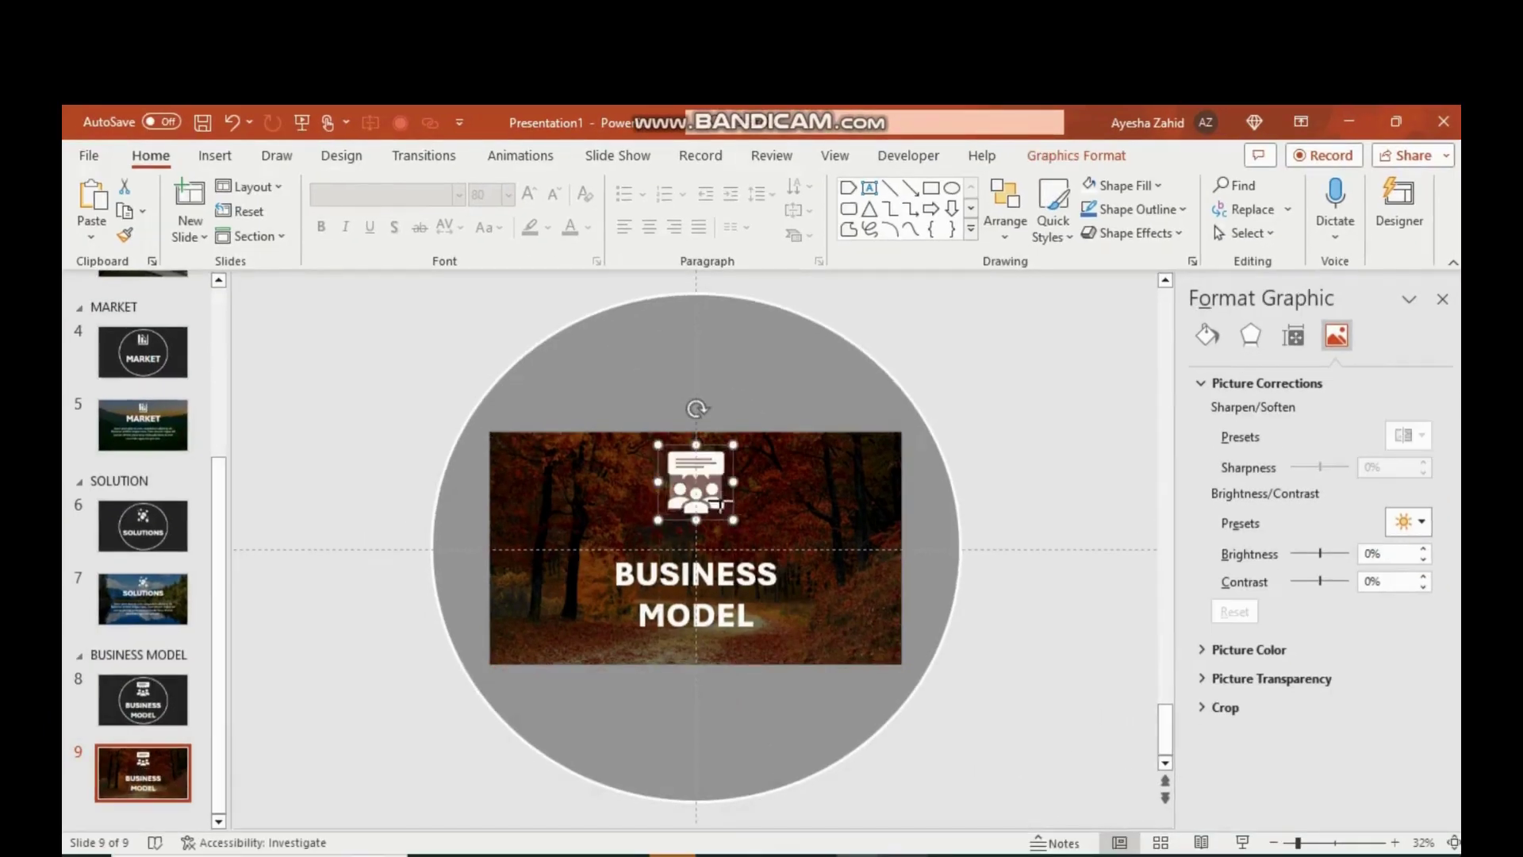
Shrink the people icon and raise BUSINESS MODEL onto a single line.
{"action": "left_click_drag", "start_coordinate": [717, 506], "coordinate": [730, 515]}
{"action": "left_click", "coordinate": [645, 553]}
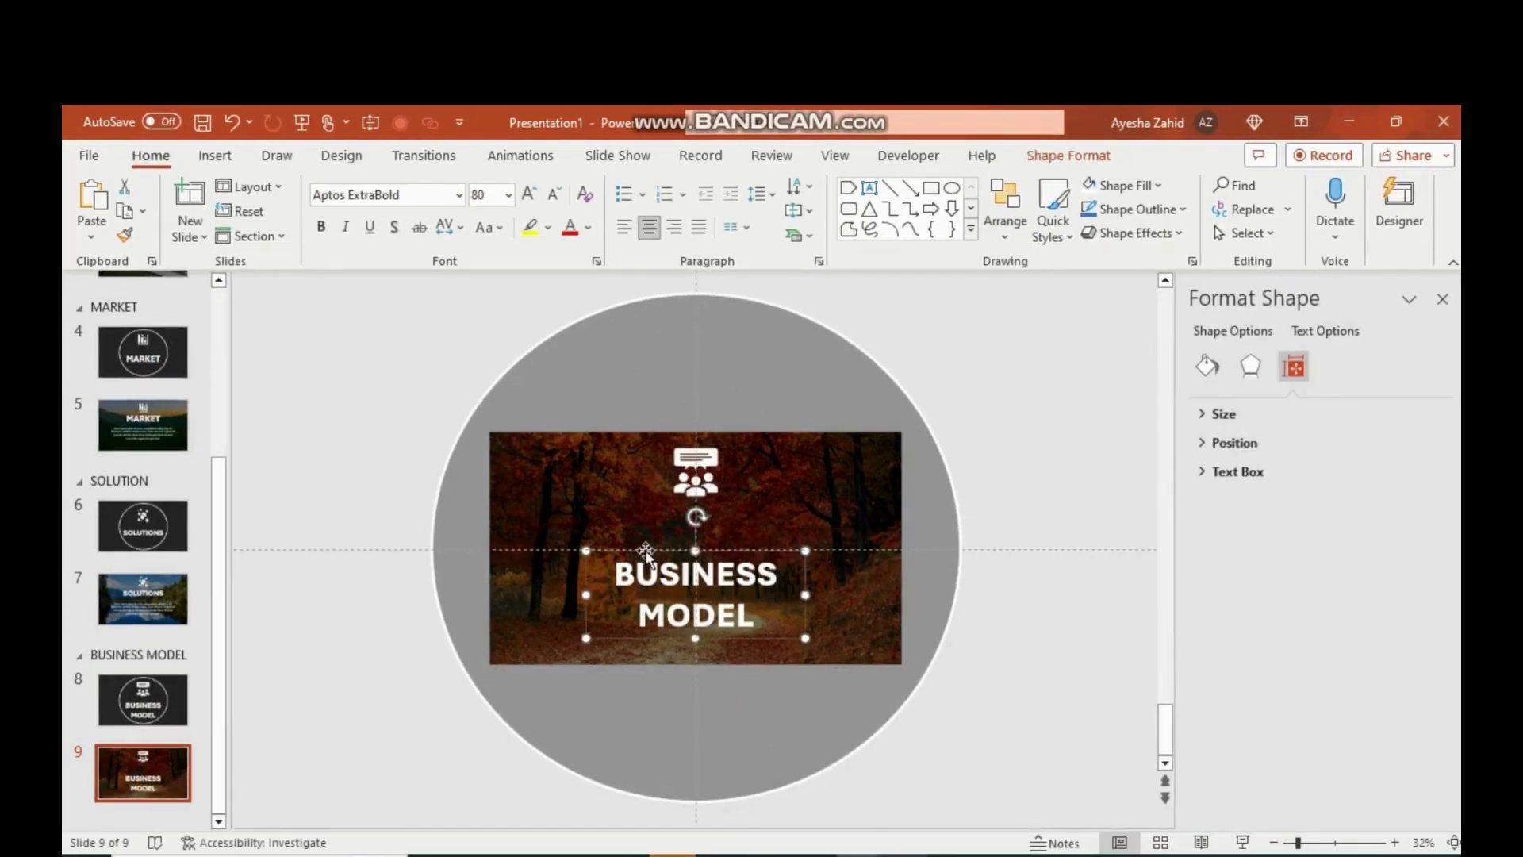
{"action": "left_click_drag", "start_coordinate": [806, 592], "coordinate": [903, 593]}
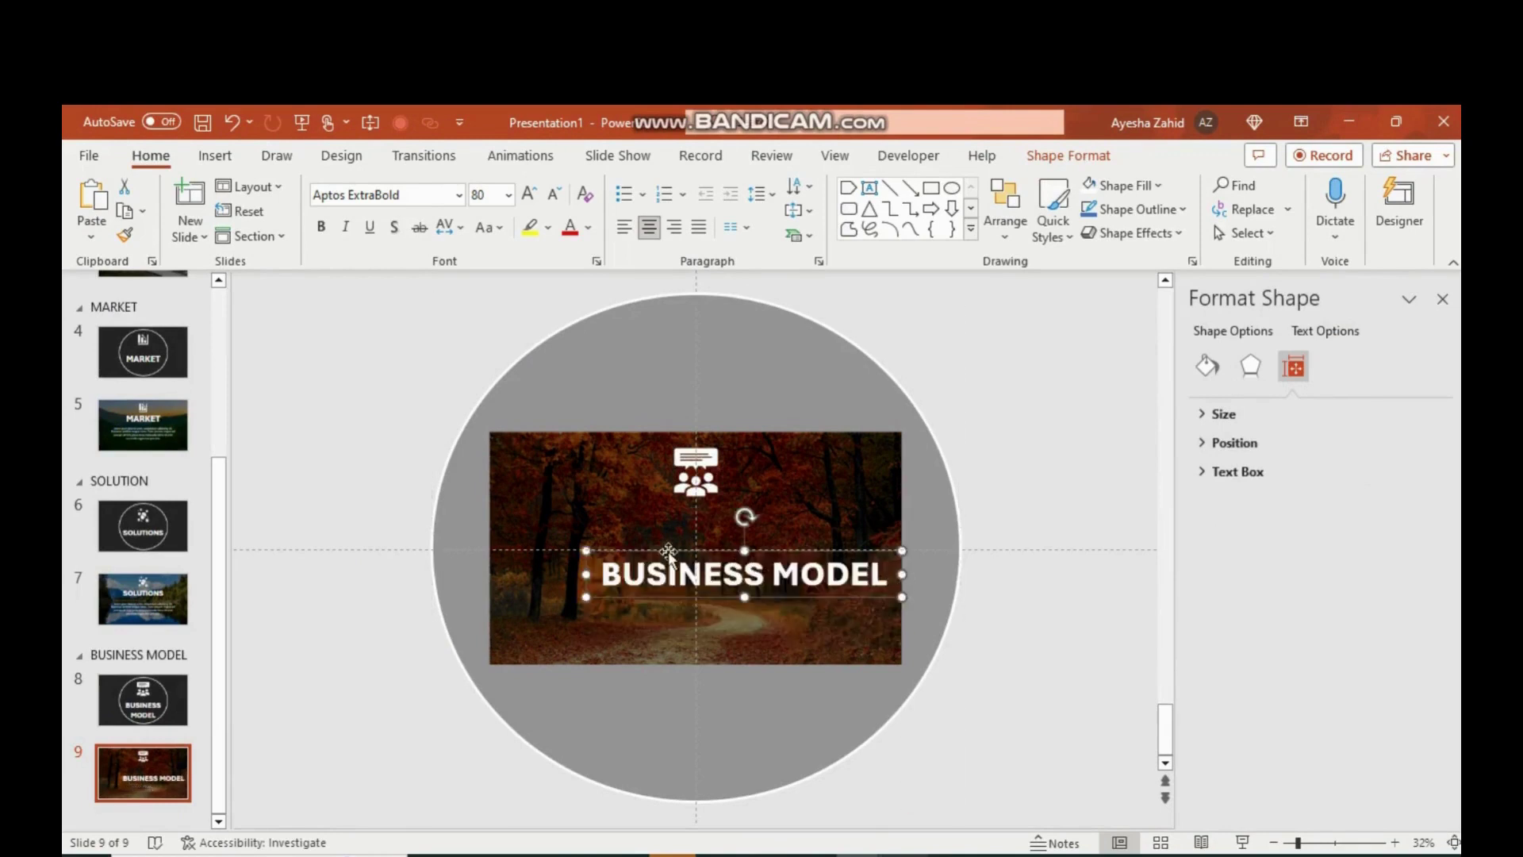
{"action": "left_click_drag", "start_coordinate": [669, 553], "coordinate": [669, 500]}
{"action": "left_click", "coordinate": [334, 517]}
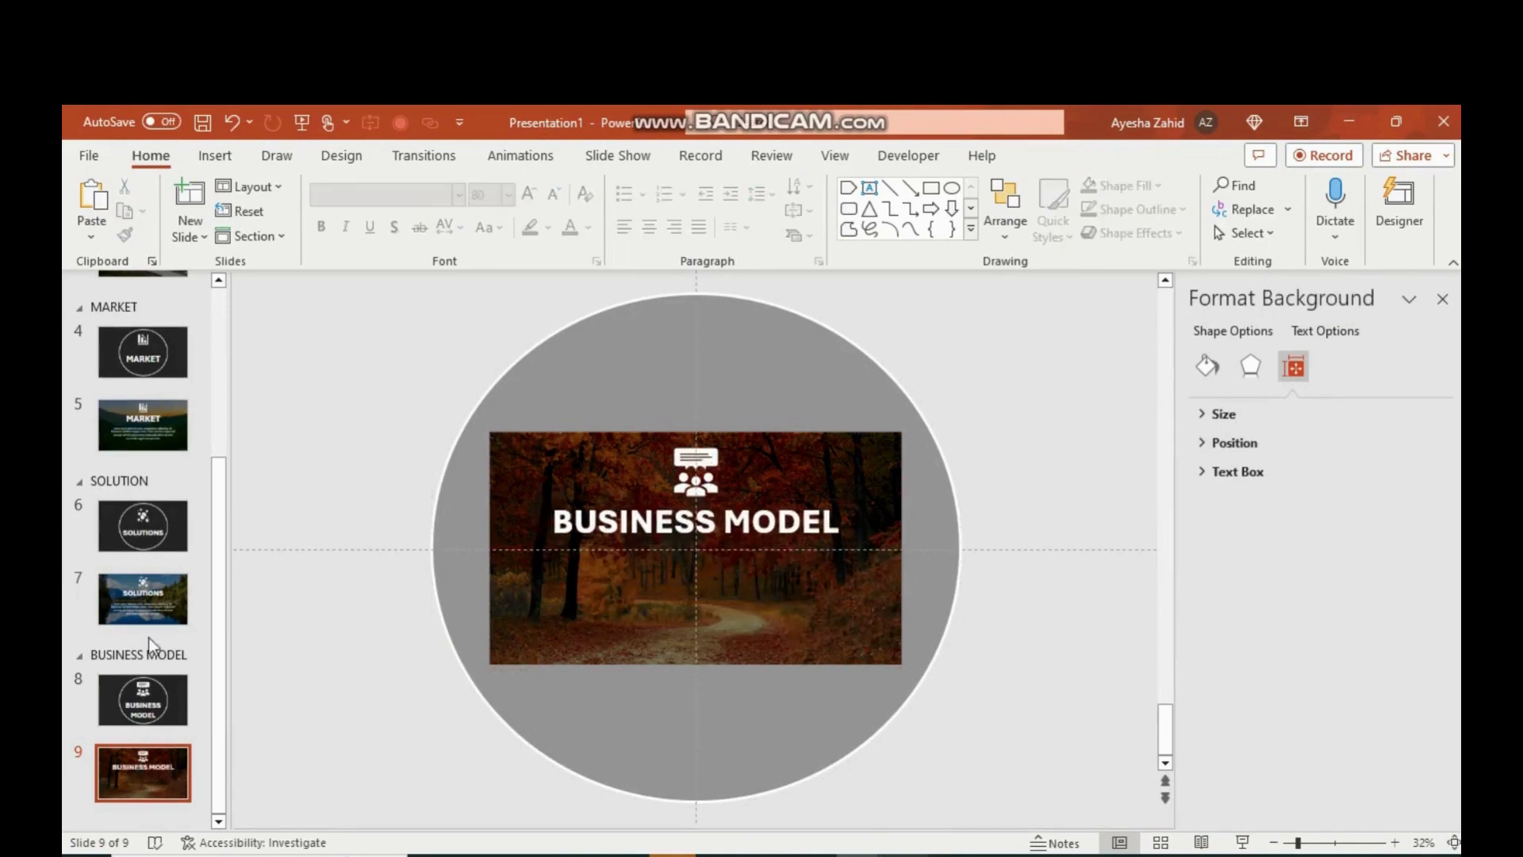
Bring slide 7's lorem ipsum paragraph onto slide 9 below the title.
{"action": "left_click", "coordinate": [142, 601]}
{"action": "left_click", "coordinate": [551, 585]}
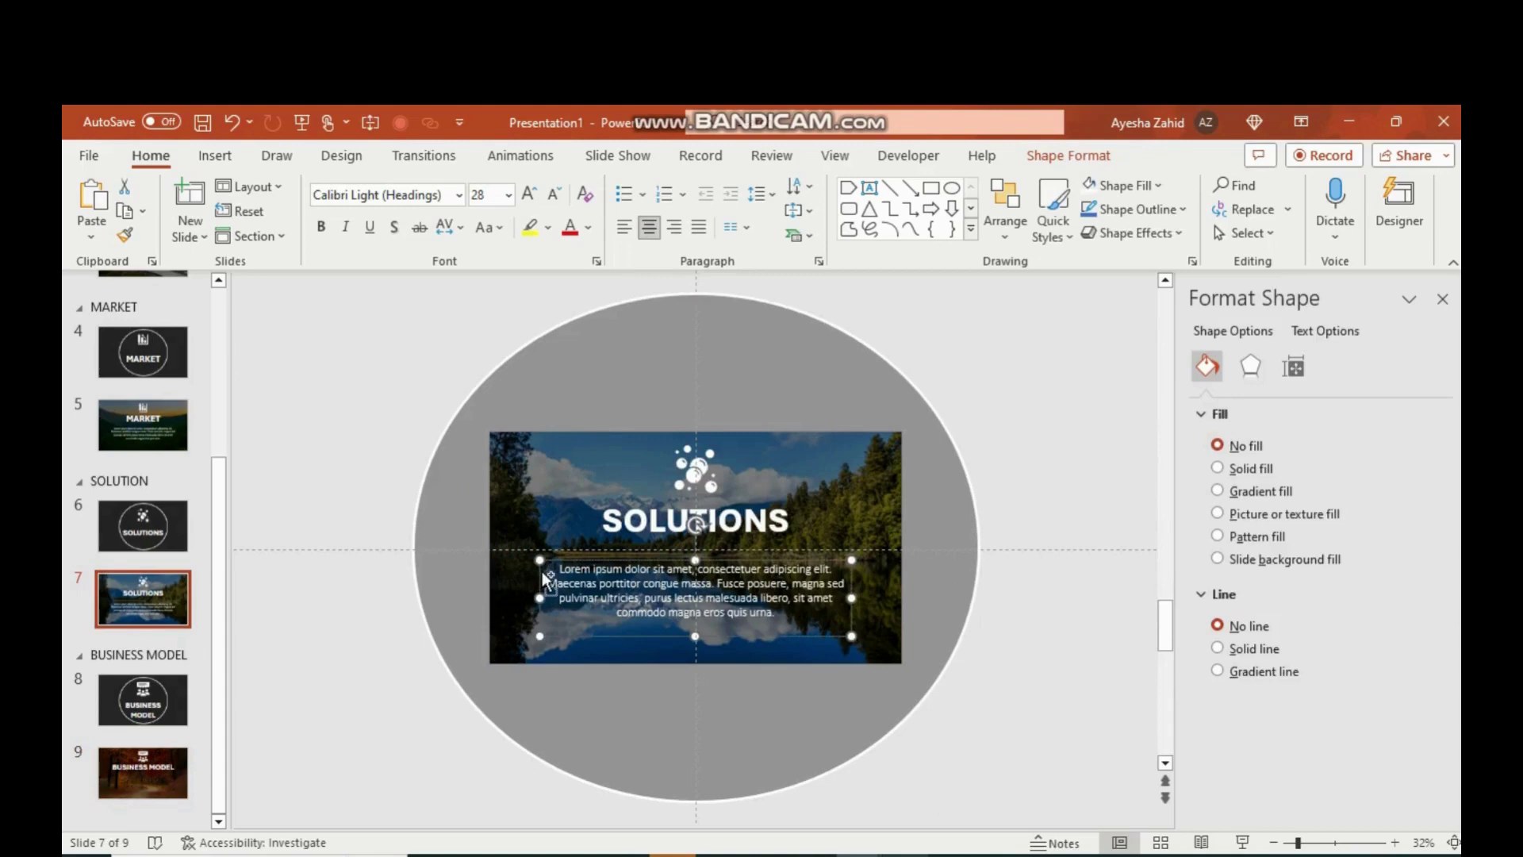
{"action": "left_click", "coordinate": [143, 774]}
{"action": "left_click", "coordinate": [680, 599]}
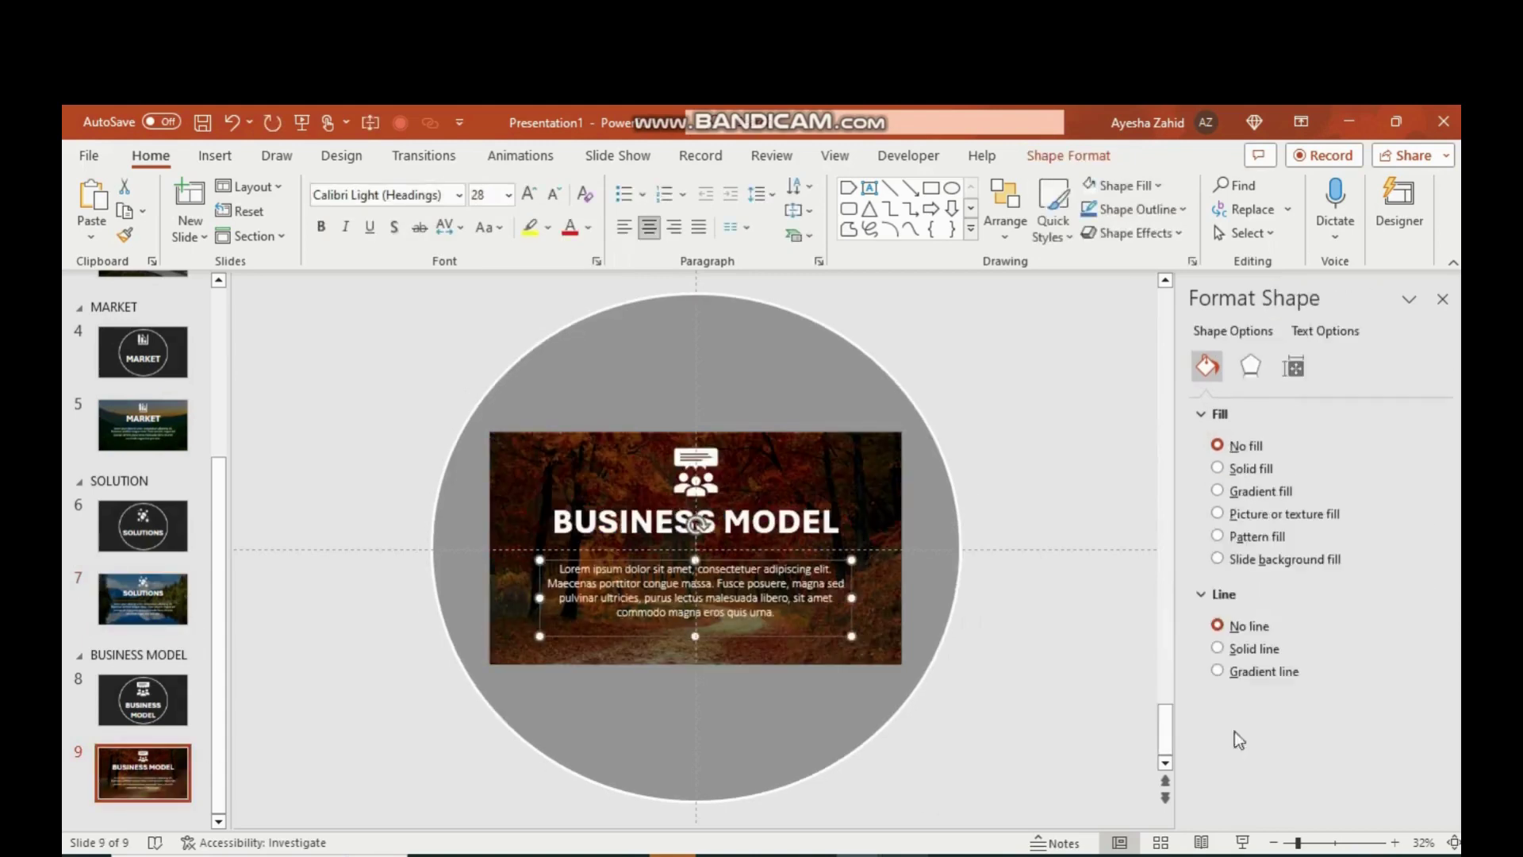
{"action": "left_click", "coordinate": [1441, 302]}
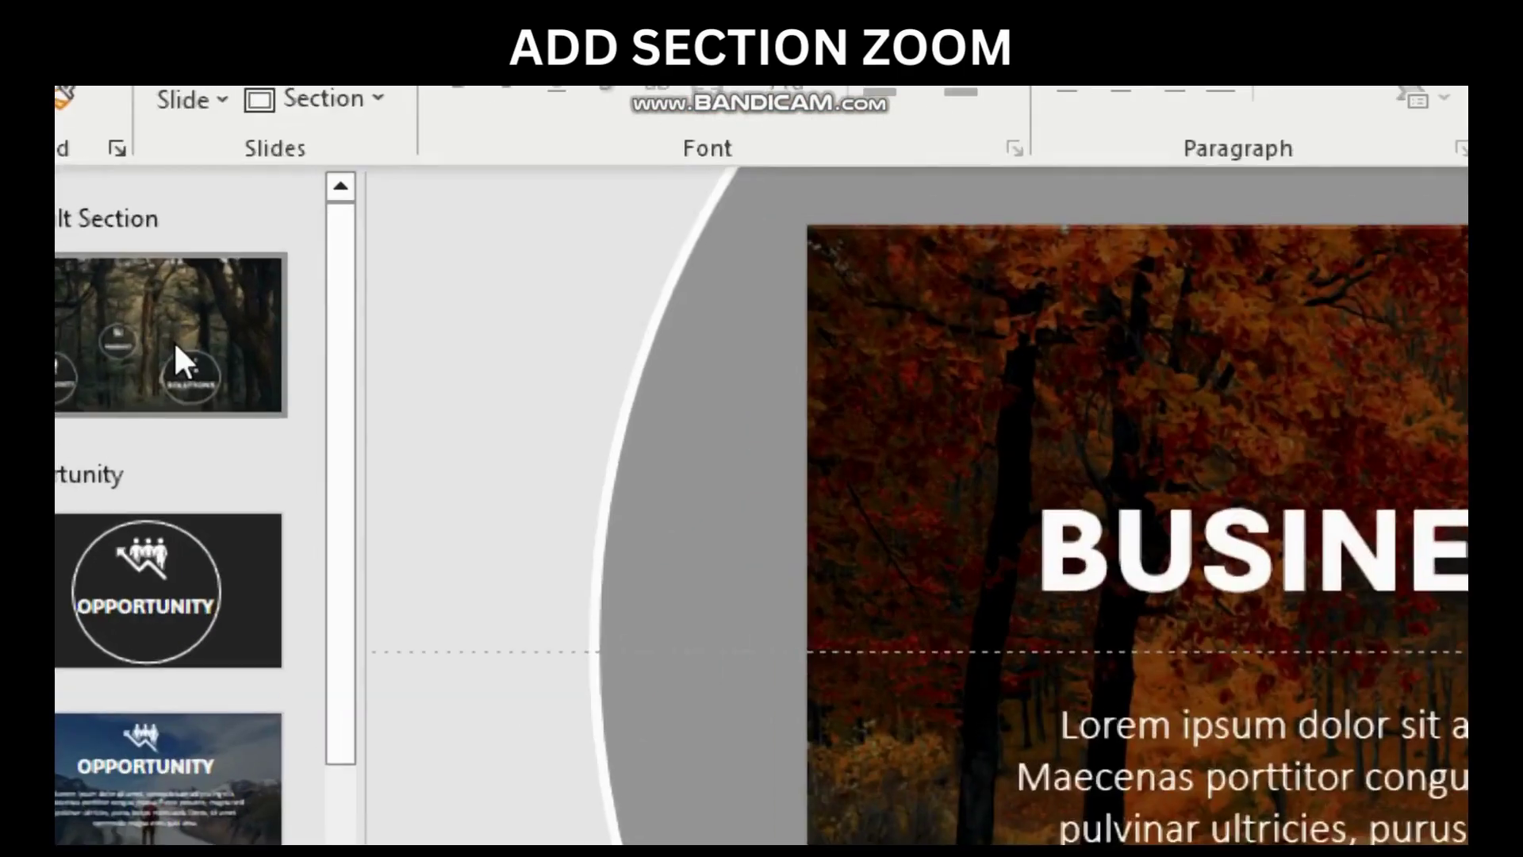
Insert a Business Model section zoom on the forest title slide.
{"action": "left_click", "coordinate": [143, 347]}
{"action": "left_click", "coordinate": [244, 188]}
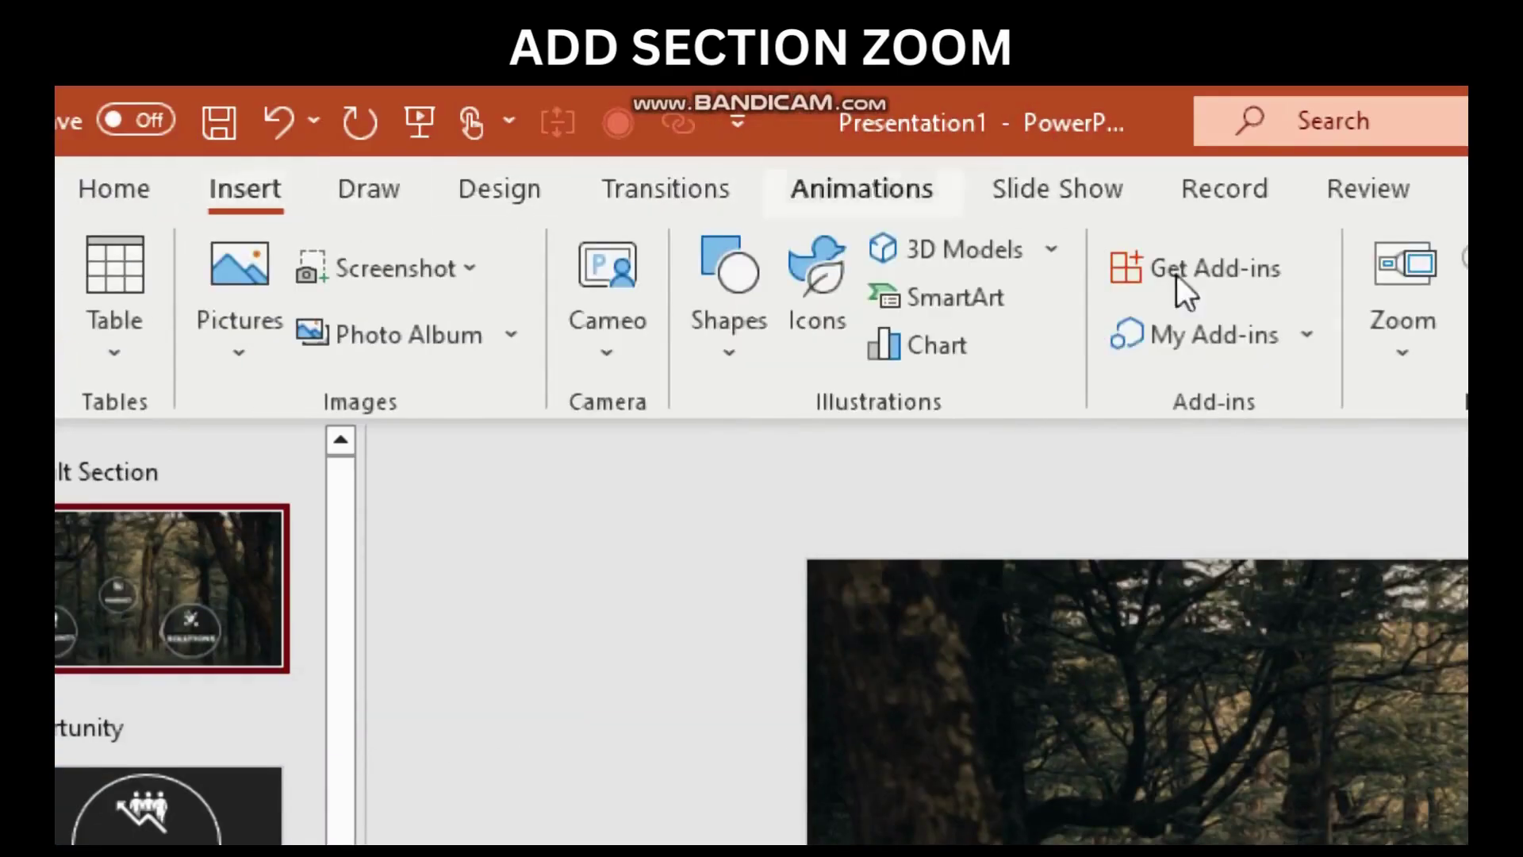
{"action": "left_click", "coordinate": [1107, 327]}
{"action": "left_click", "coordinate": [1150, 476]}
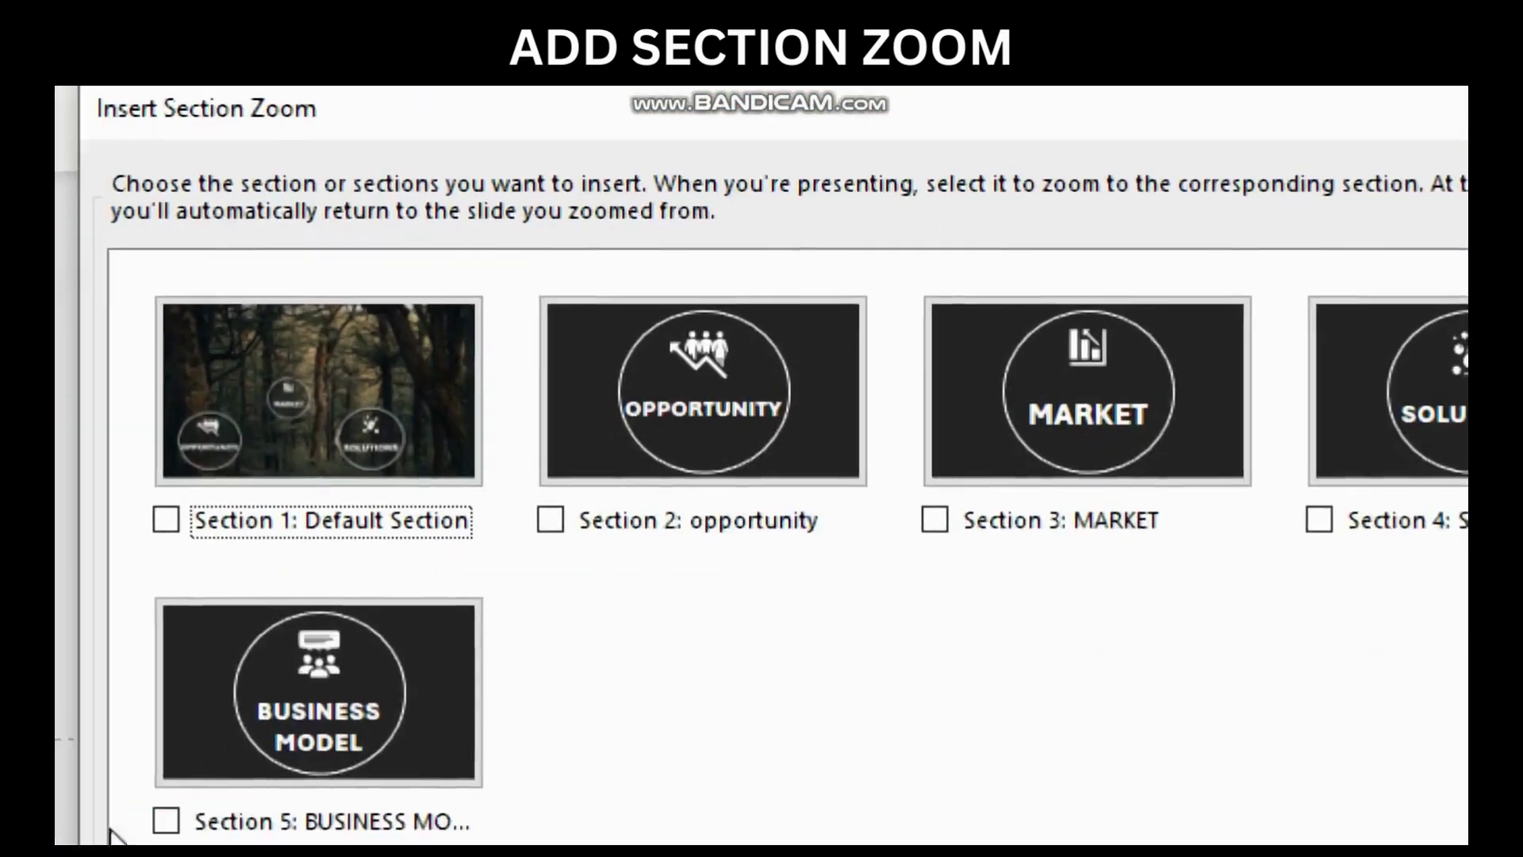
{"action": "left_click", "coordinate": [293, 749]}
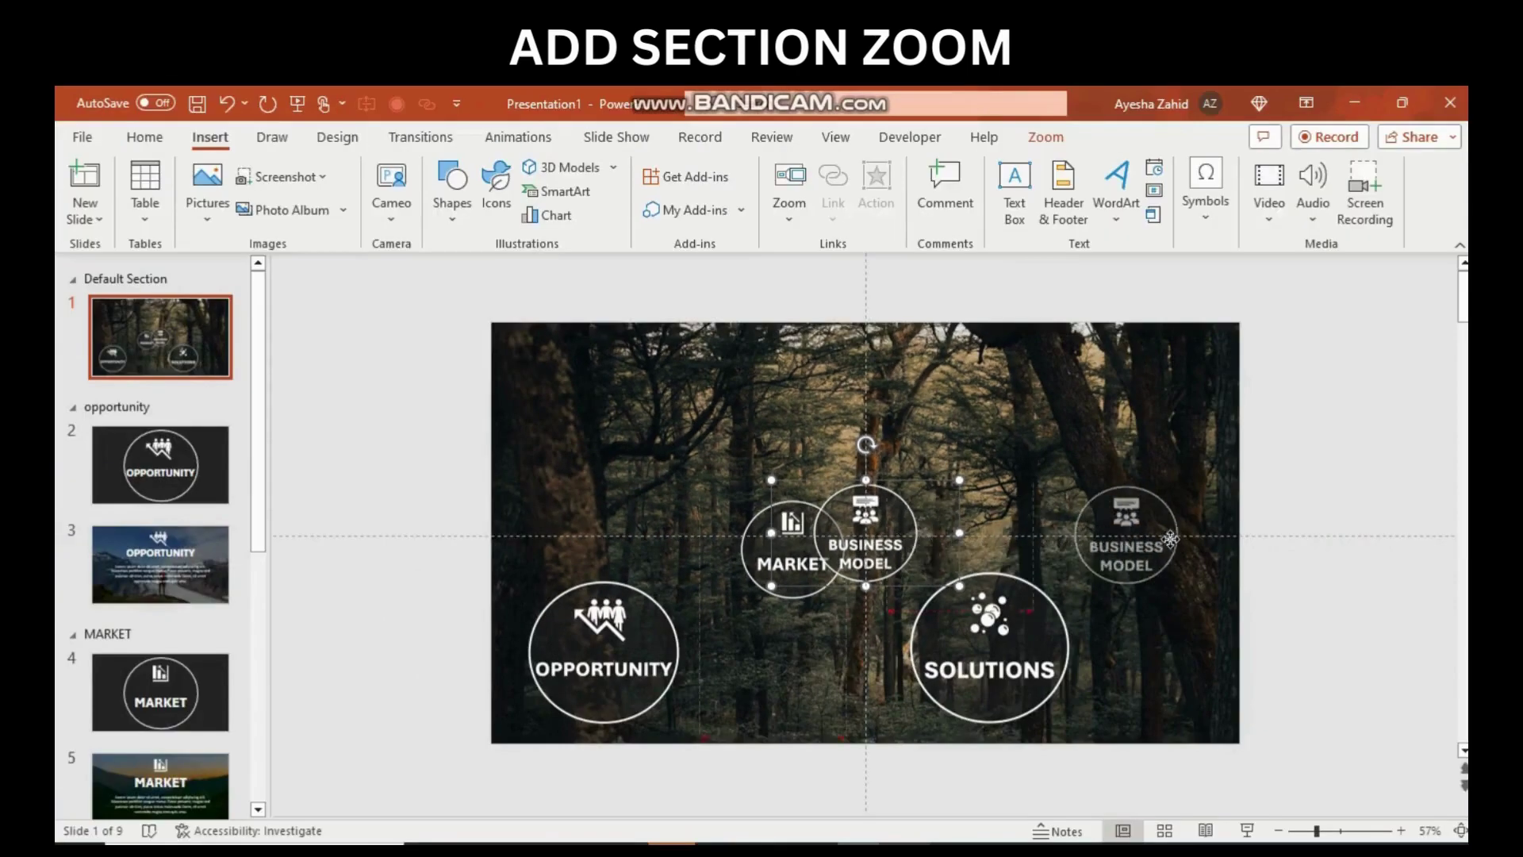
Move the Business Model zoom to the right and enlarge it.
{"action": "left_click_drag", "start_coordinate": [913, 535], "coordinate": [1191, 543]}
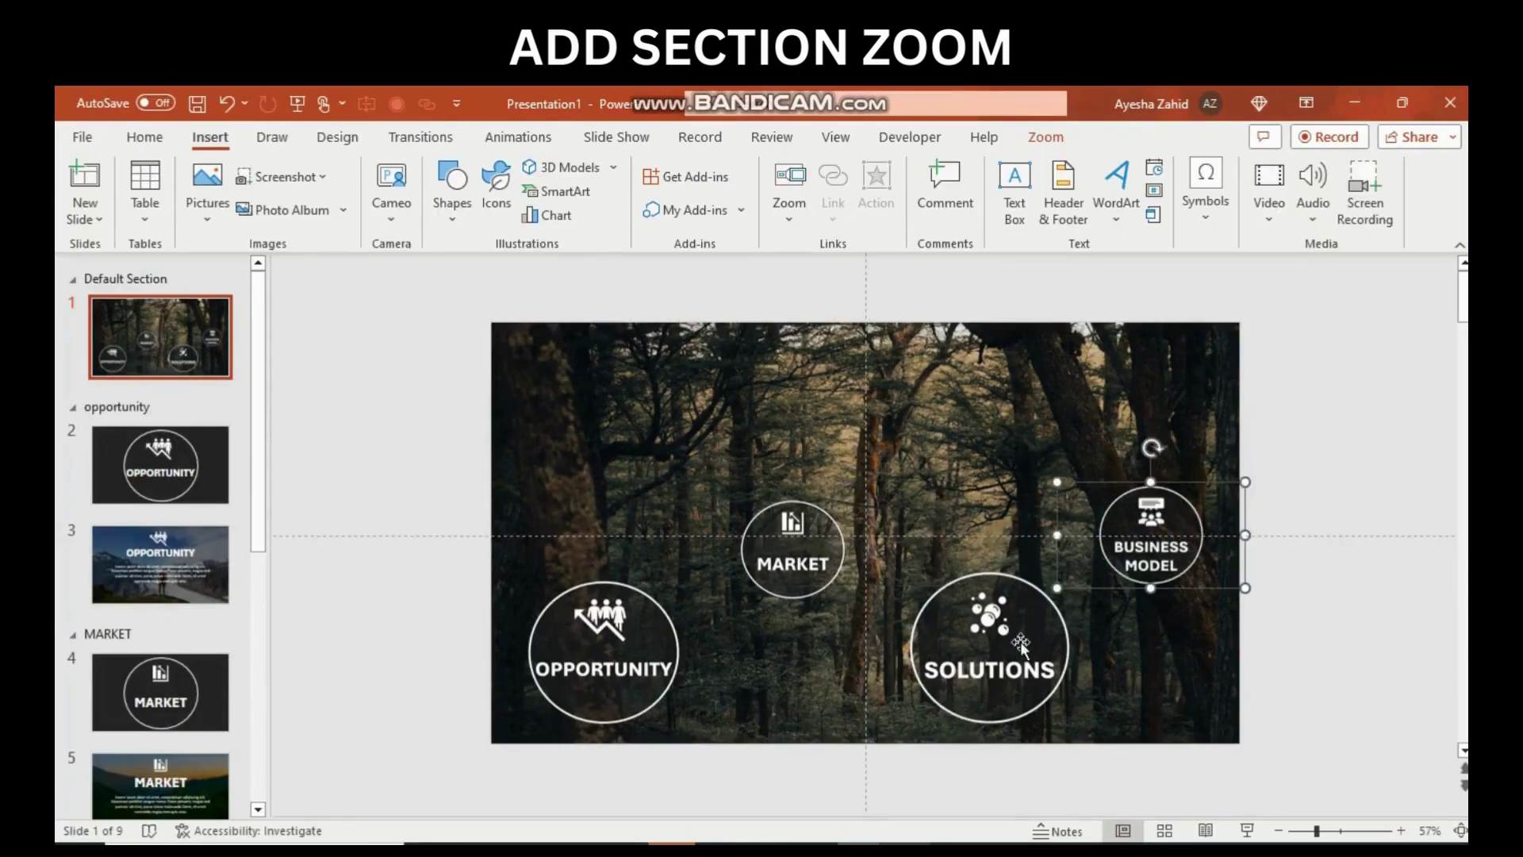
{"action": "left_click_drag", "start_coordinate": [990, 648], "coordinate": [972, 651]}
{"action": "left_click_drag", "start_coordinate": [1150, 536], "coordinate": [1137, 522]}
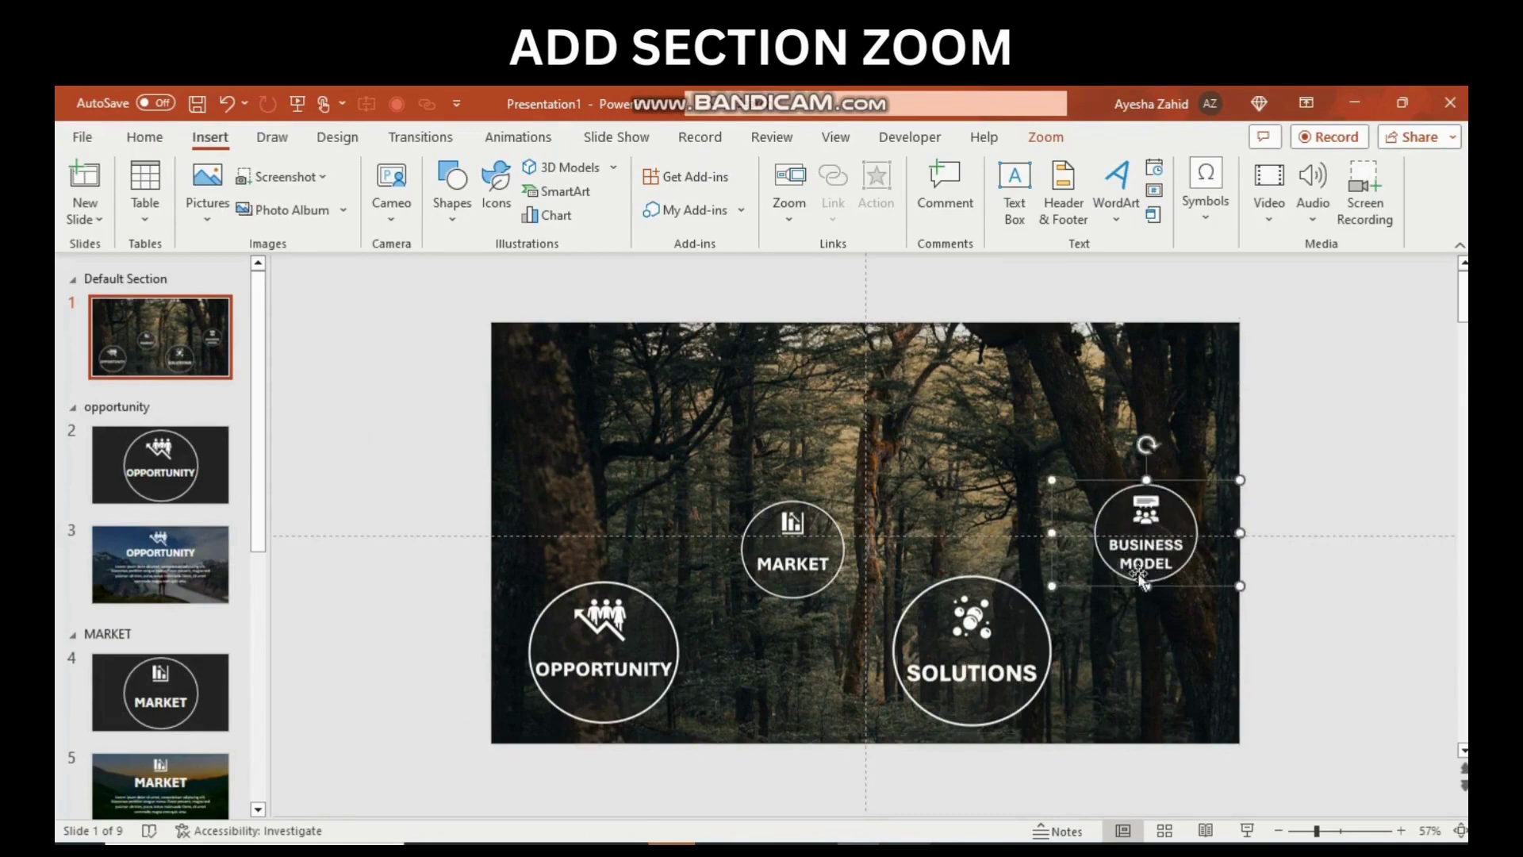
{"action": "left_click_drag", "start_coordinate": [1039, 589], "coordinate": [1031, 598]}
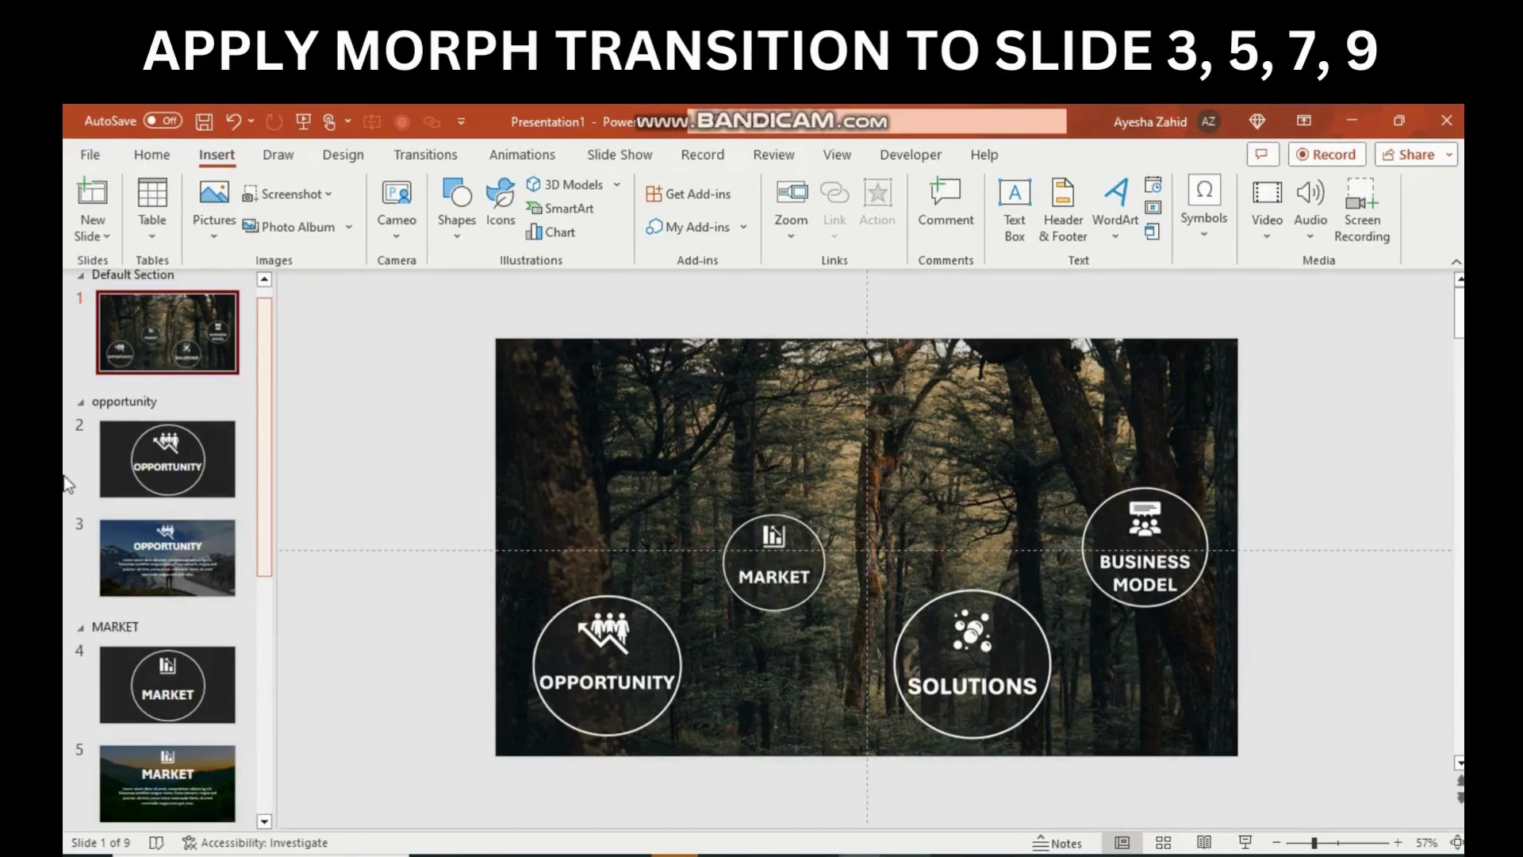
Apply the Morph transition to slides 3, 5, 7 and 9.
{"action": "left_click", "coordinate": [139, 576]}
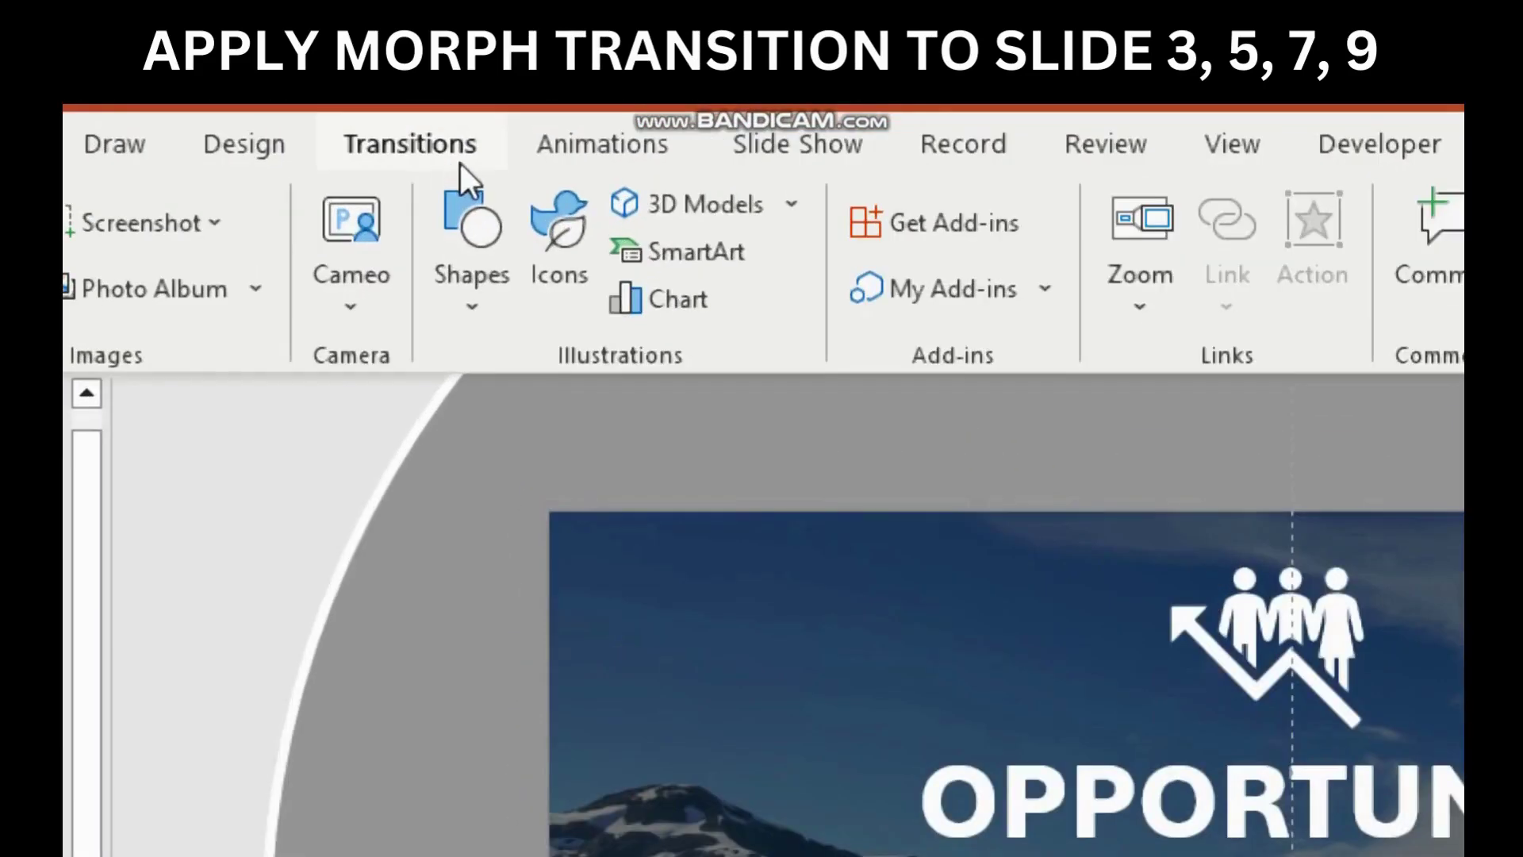
{"action": "left_click", "coordinate": [443, 163]}
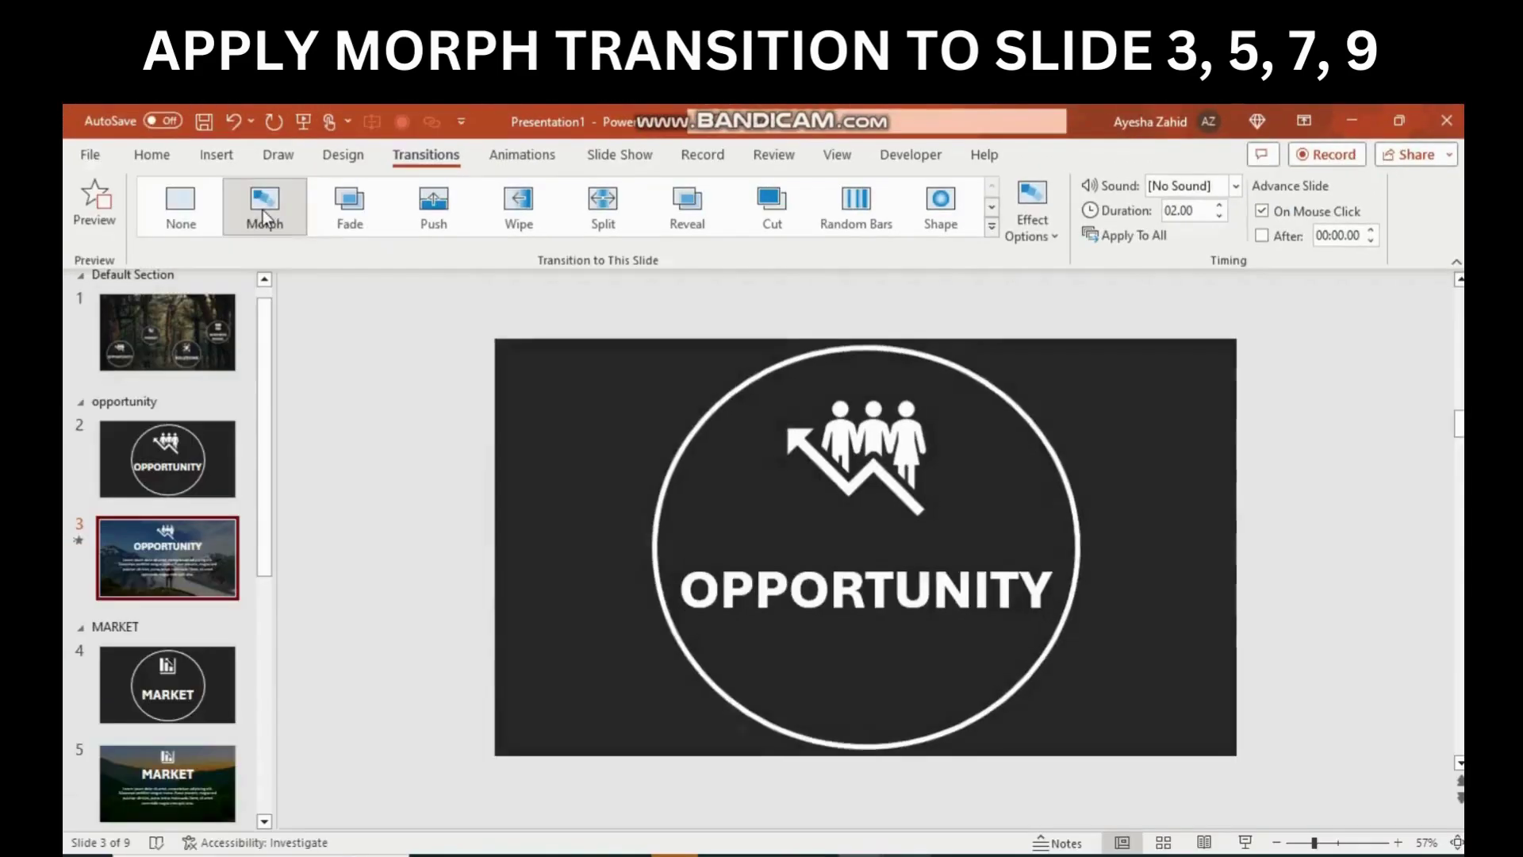
{"action": "left_click", "coordinate": [121, 779]}
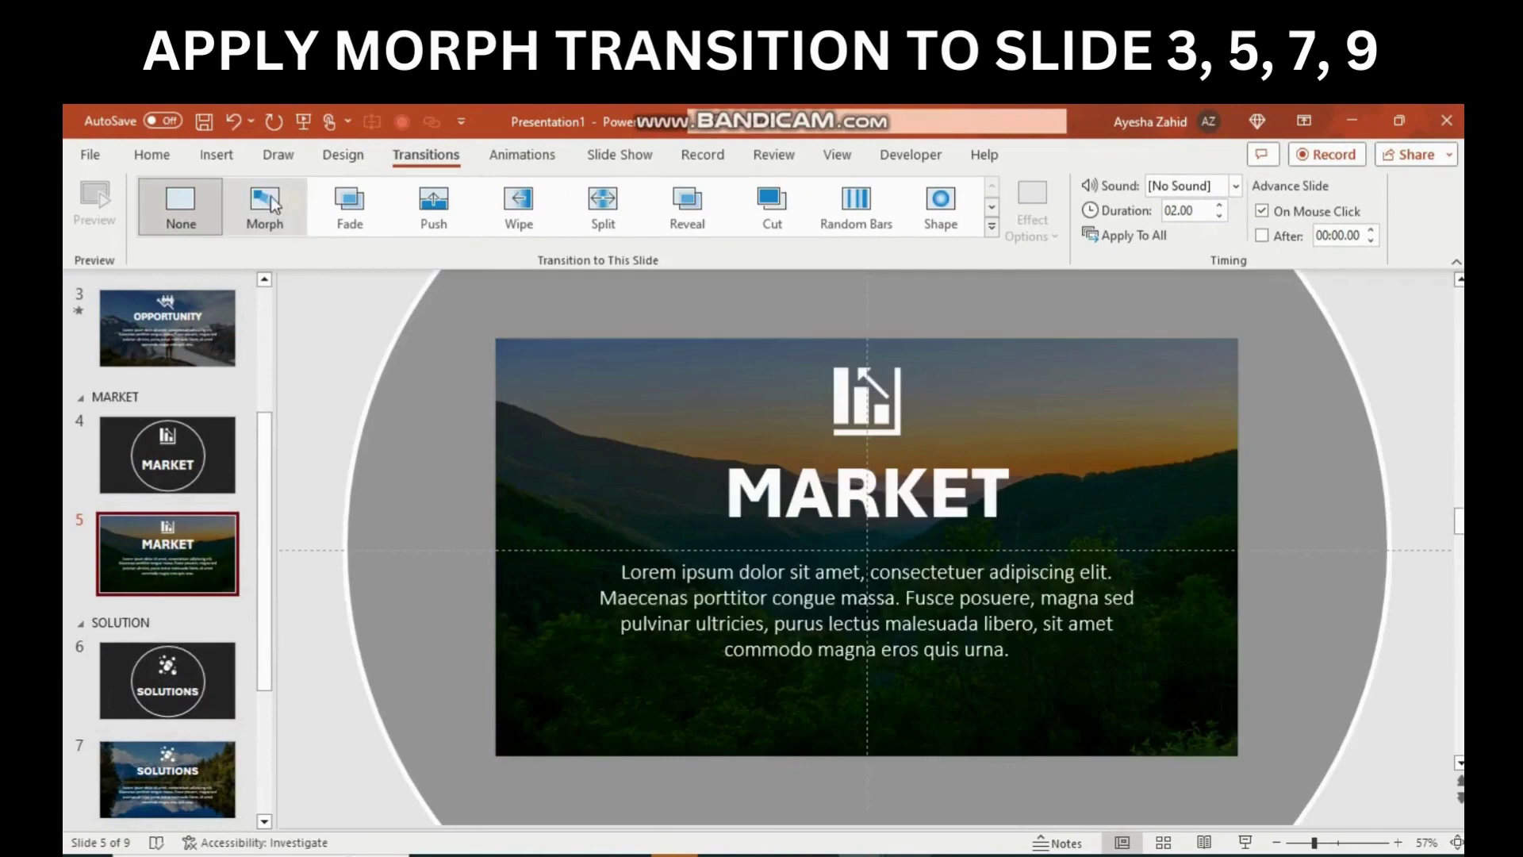
{"action": "left_click", "coordinate": [267, 204]}
{"action": "left_click_drag", "start_coordinate": [257, 485], "coordinate": [267, 609]}
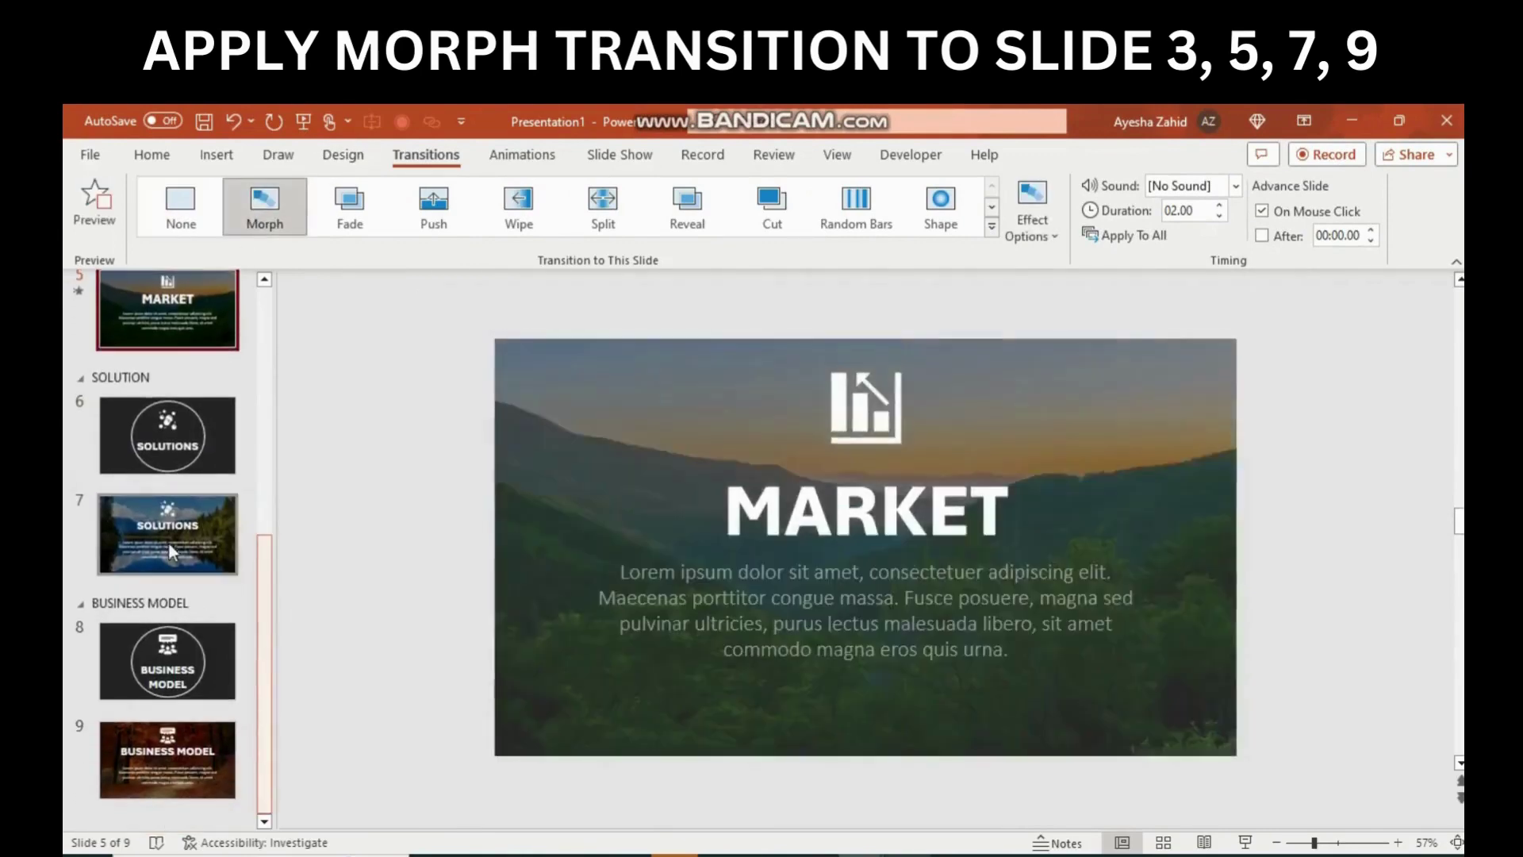
{"action": "left_click", "coordinate": [168, 541]}
{"action": "left_click", "coordinate": [268, 208]}
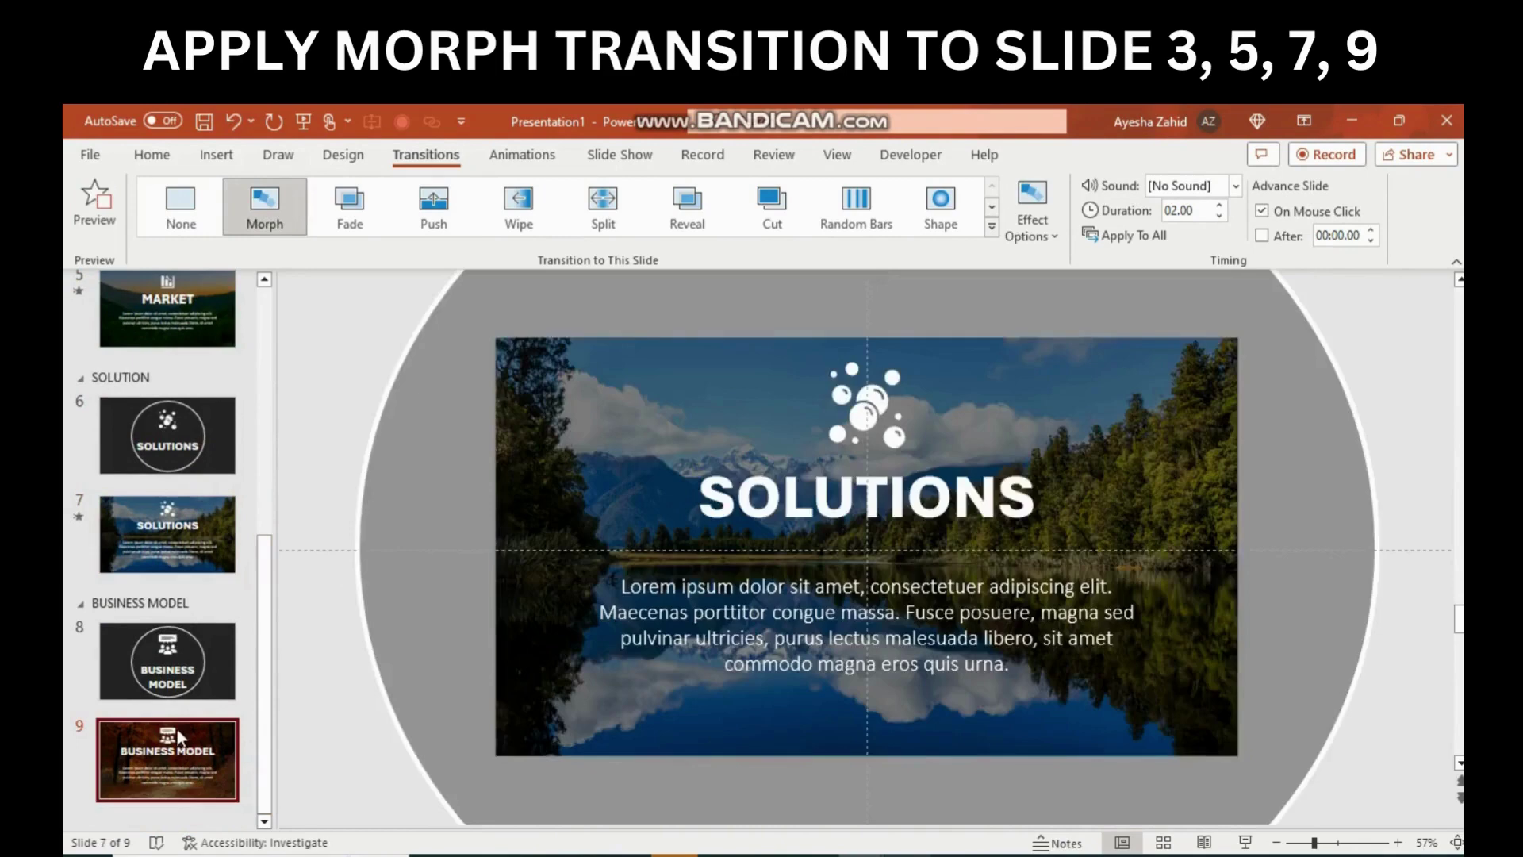
{"action": "left_click", "coordinate": [178, 729]}
{"action": "left_click", "coordinate": [287, 217]}
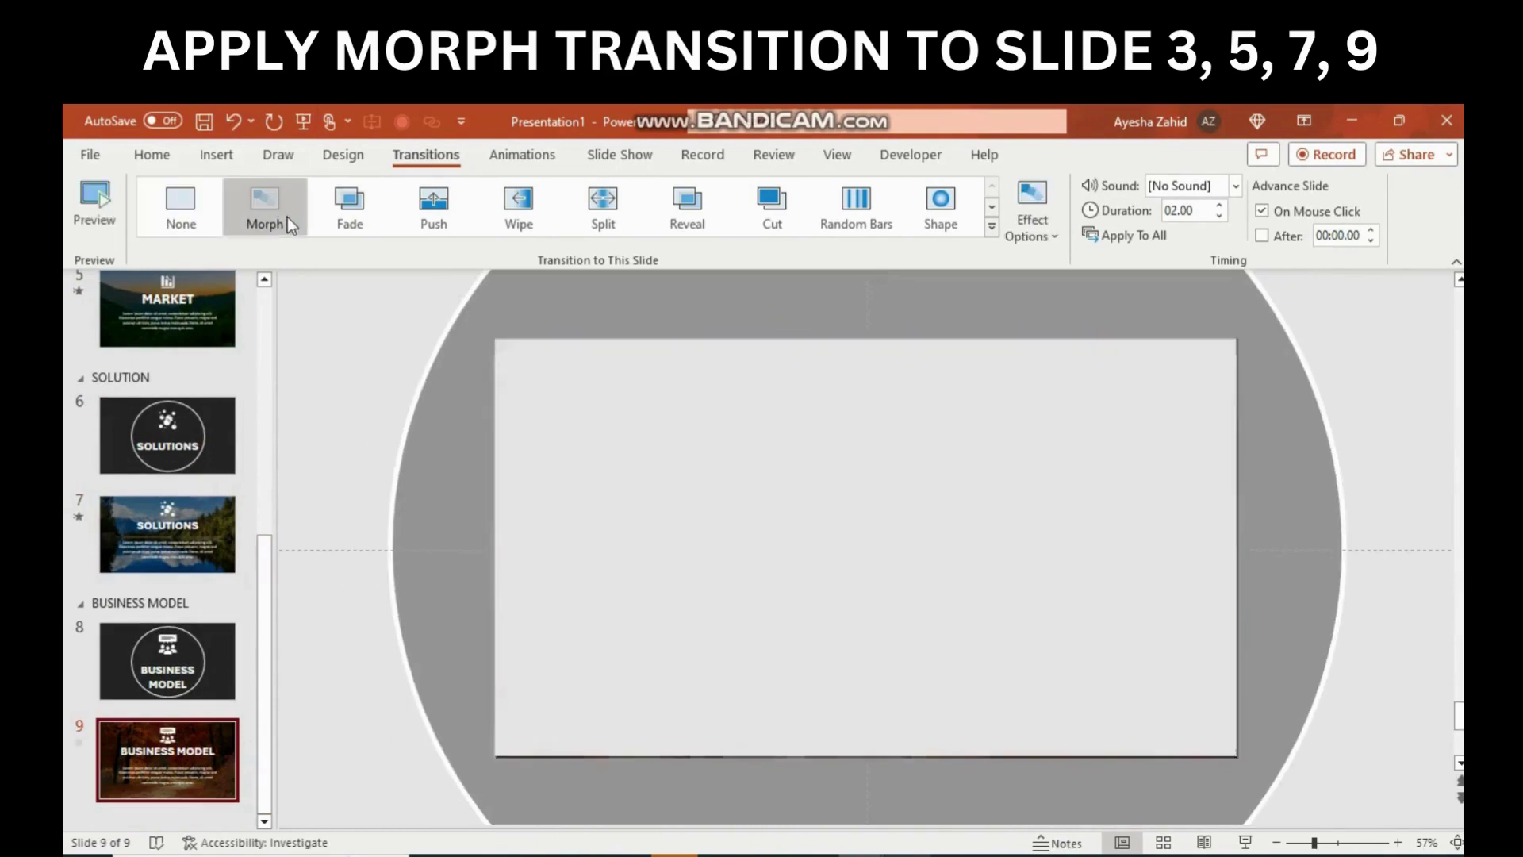
Start the slide show from the beginning with F5.
{"action": "key", "text": "F5"}
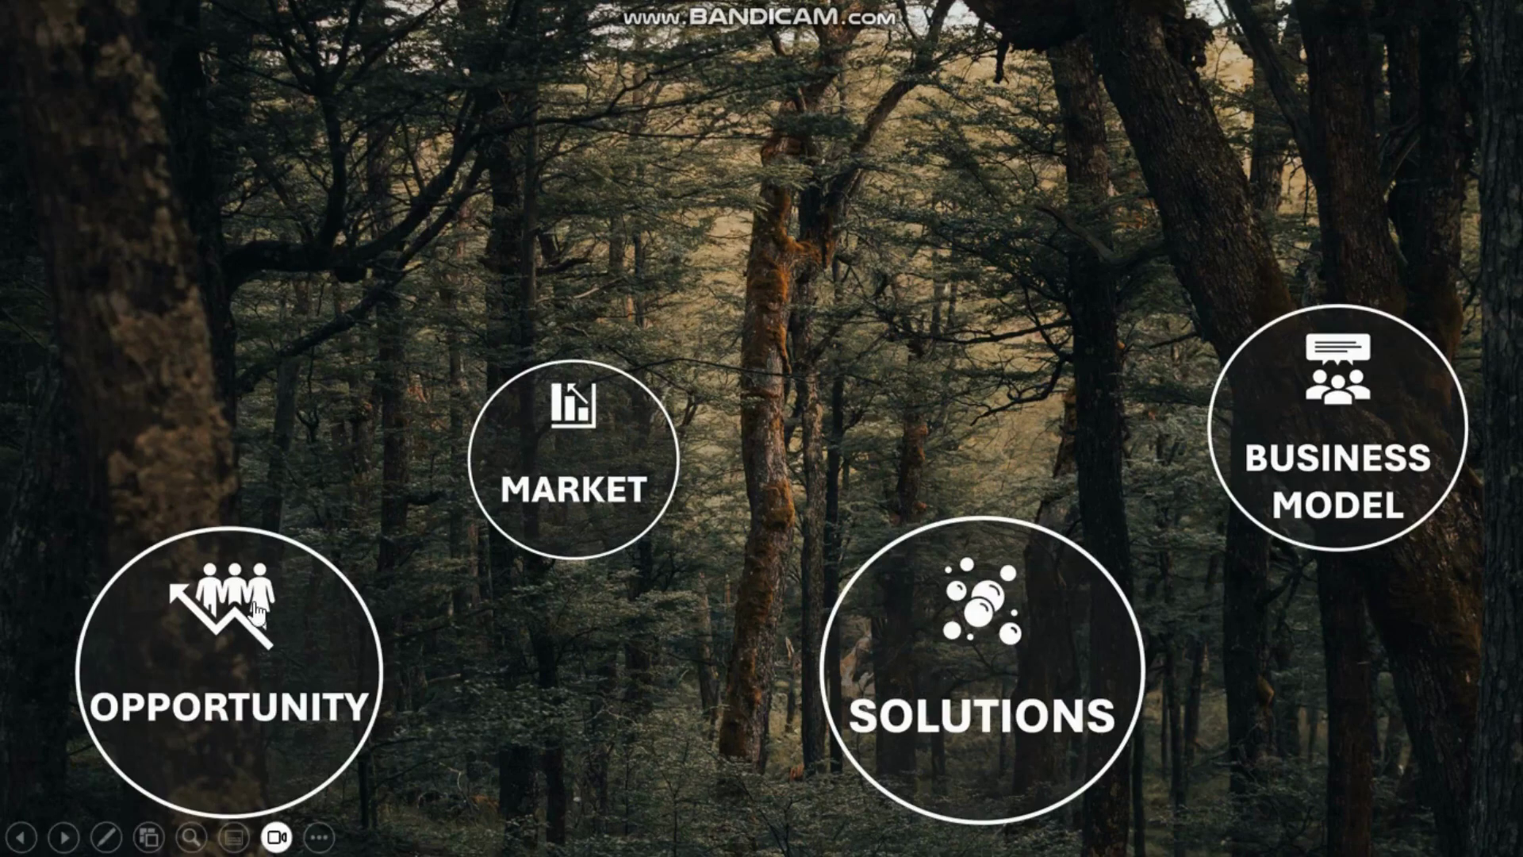